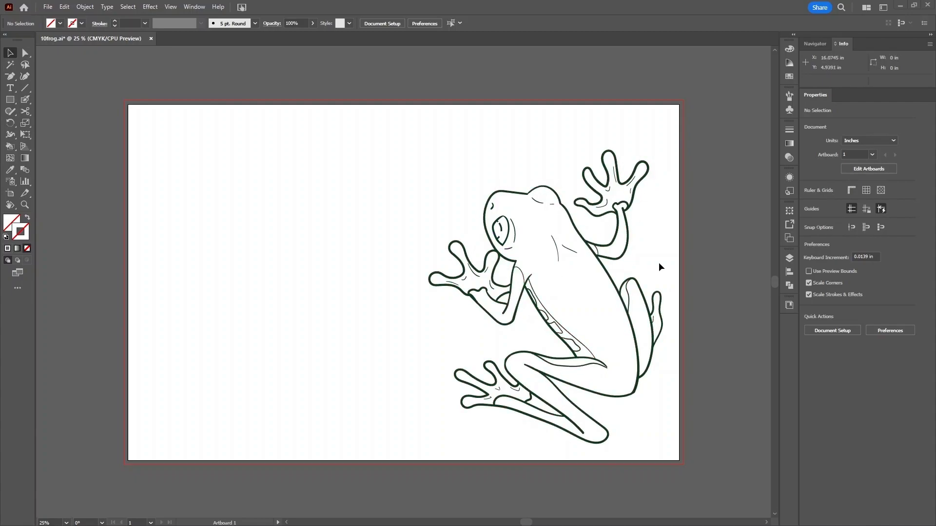
# - Preview the Shadow/Leaf and Above layers, then hide them again so only the frog line art shows
pyautogui.click(789, 258)
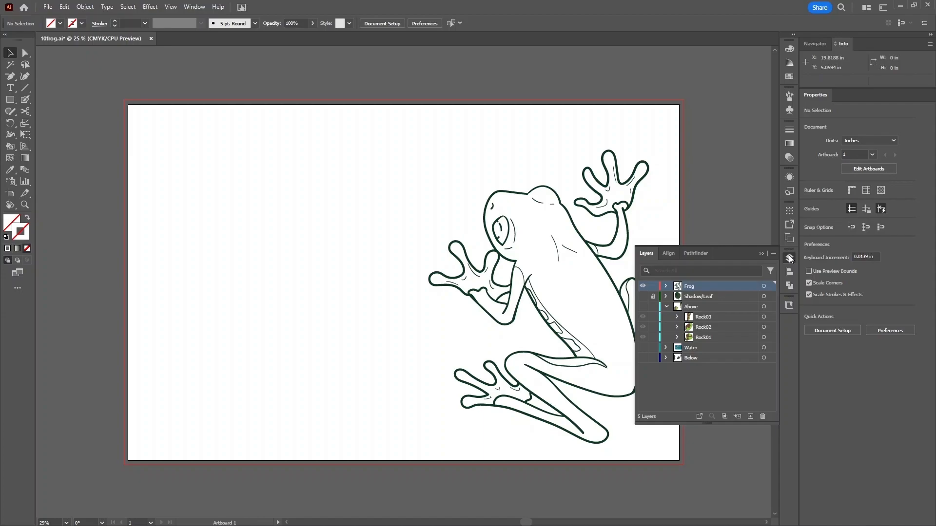
pyautogui.click(643, 297)
pyautogui.click(643, 307)
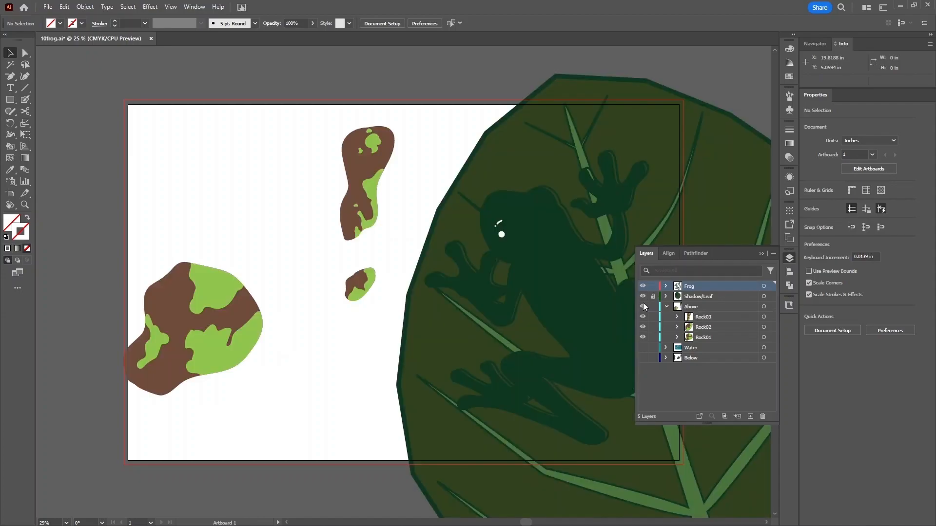
pyautogui.click(642, 307)
pyautogui.click(643, 296)
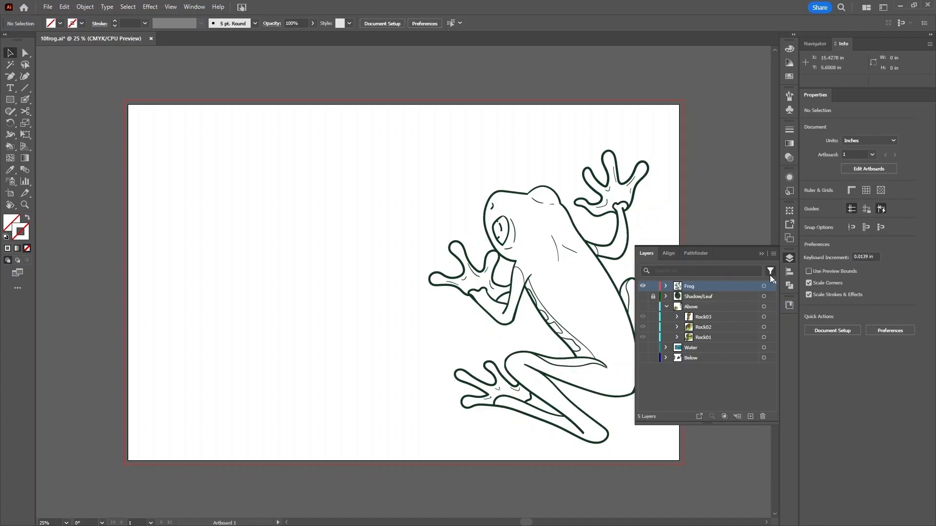
pyautogui.click(790, 256)
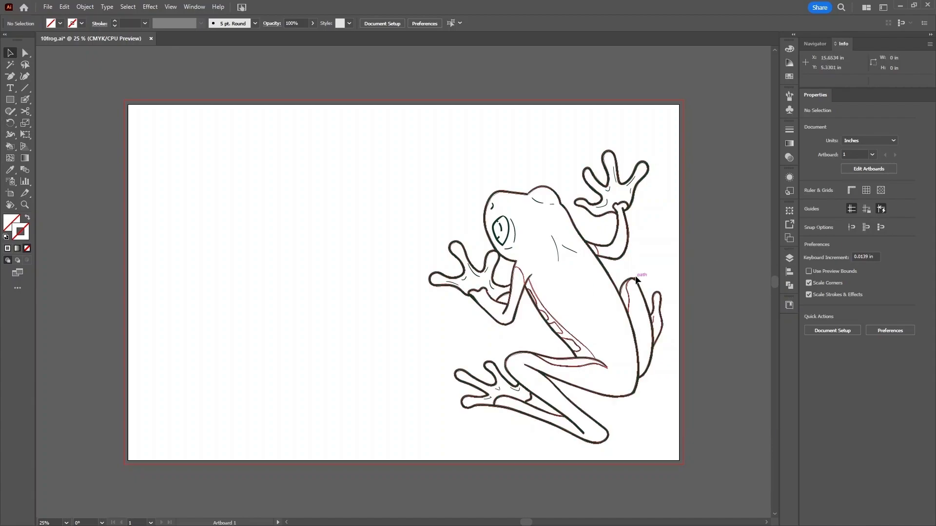
# - Zoom to 33.33% with the frog centred and select the brush tool
pyautogui.hscroll(5, 528, 279)
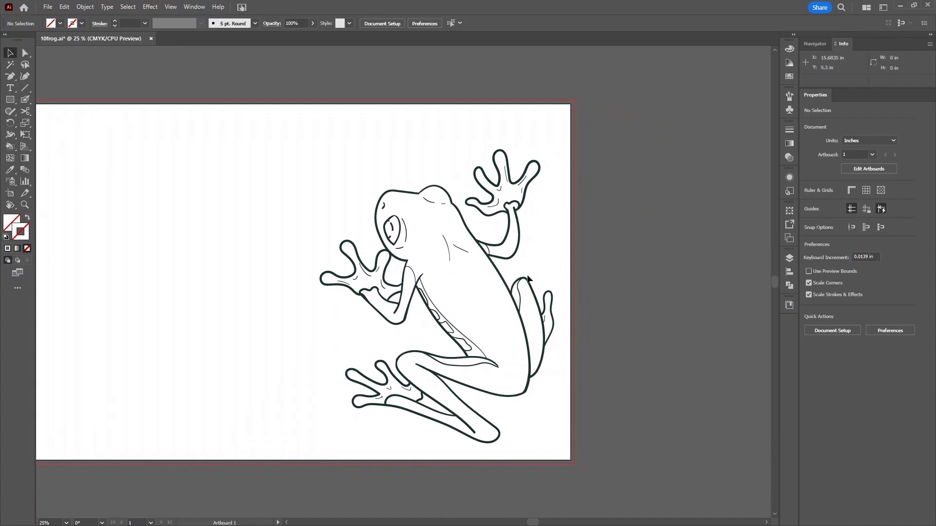
pyautogui.hotkey('ctrl', '=')
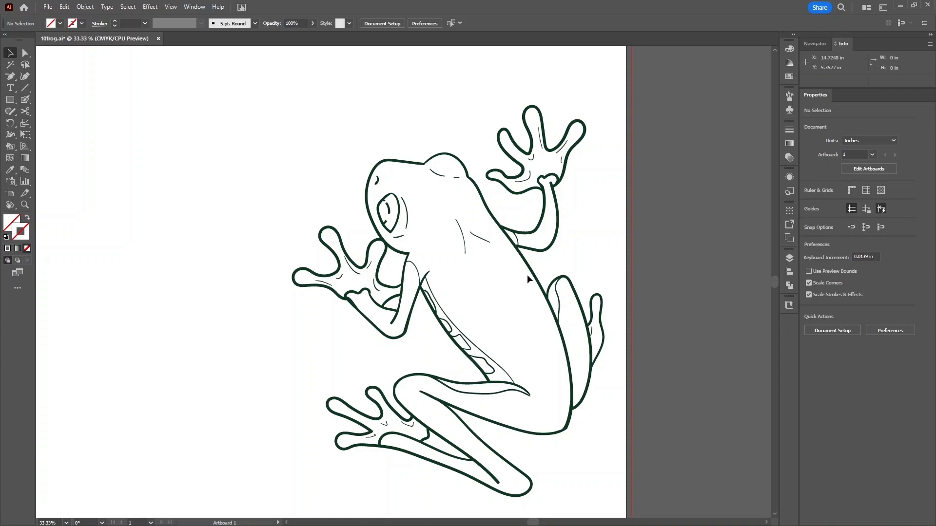
pyautogui.moveTo(528, 280); pyautogui.dragTo(502, 249)
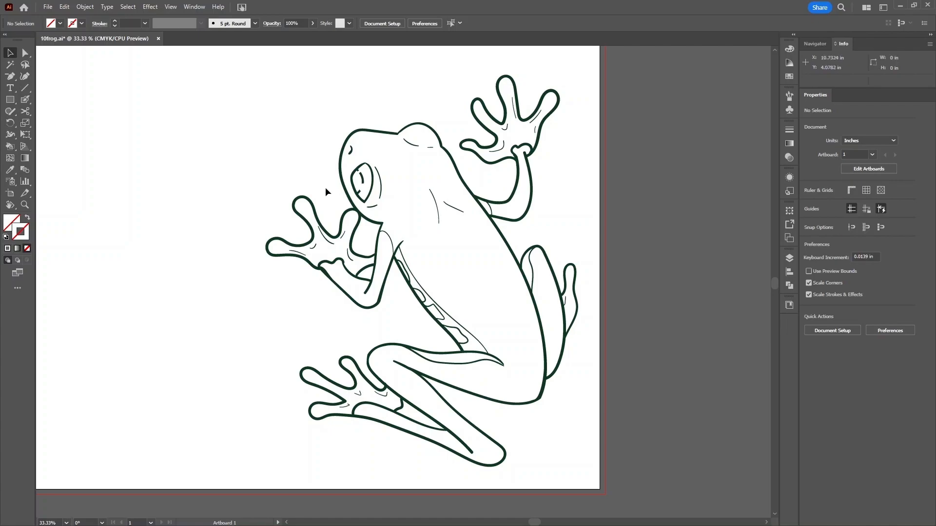
pyautogui.click(26, 100)
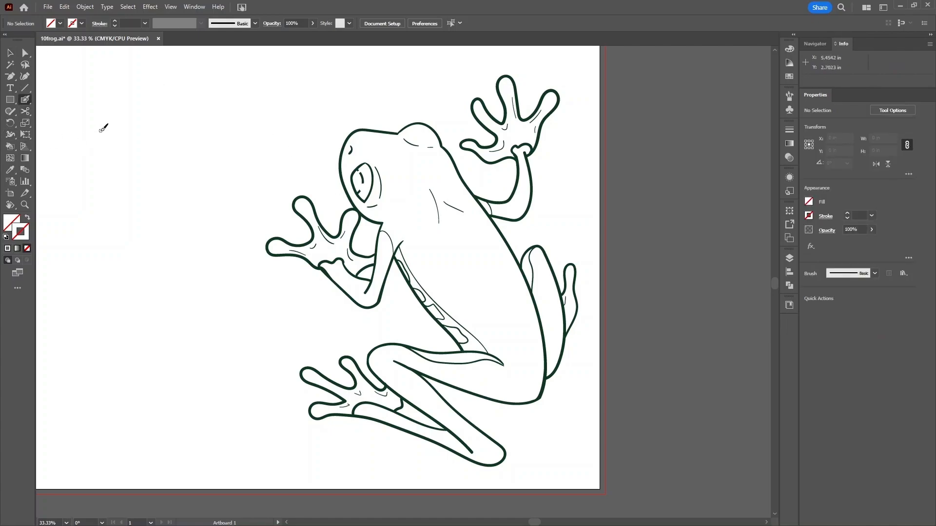
# - Paint a green Paintbrush scribble at the artboard's top-left corner
pyautogui.rightClick(25, 100)
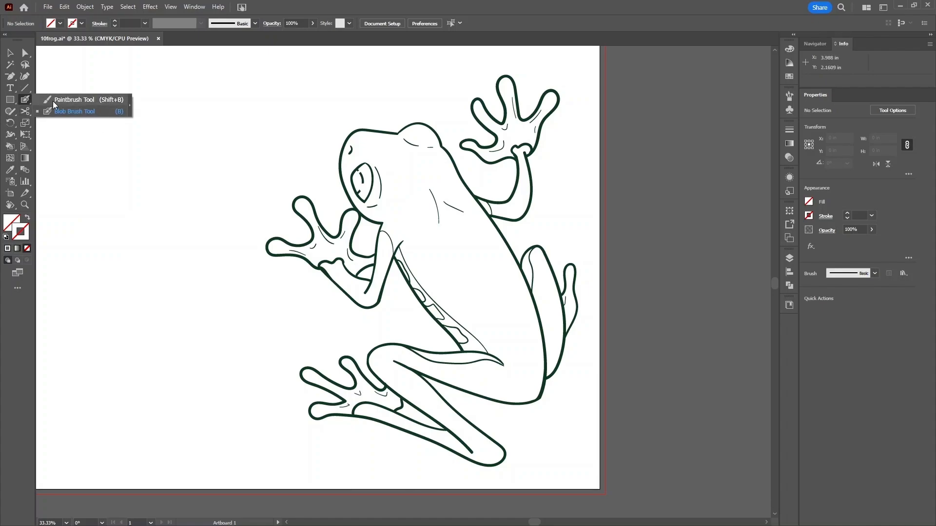
pyautogui.click(54, 104)
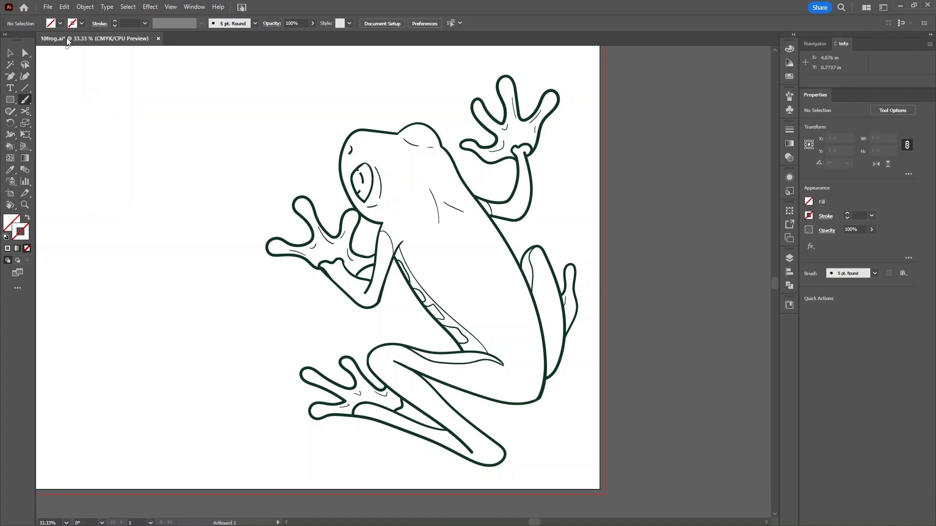
pyautogui.click(82, 24)
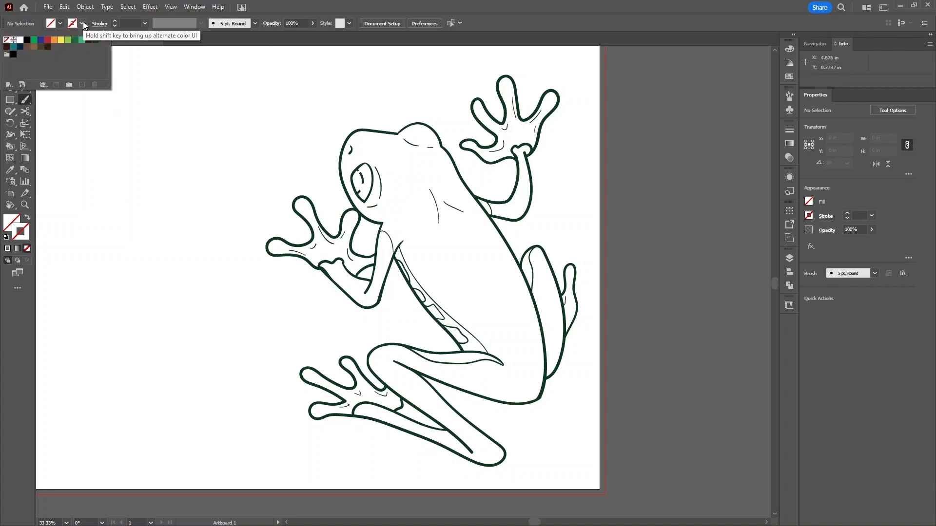
pyautogui.click(34, 39)
pyautogui.moveTo(103, 96)
pyautogui.mouseDown()
pyautogui.moveTo(76, 116)
pyautogui.moveTo(124, 97)
pyautogui.moveTo(84, 130)
pyautogui.moveTo(74, 127)
pyautogui.moveTo(99, 127)
pyautogui.mouseUp()
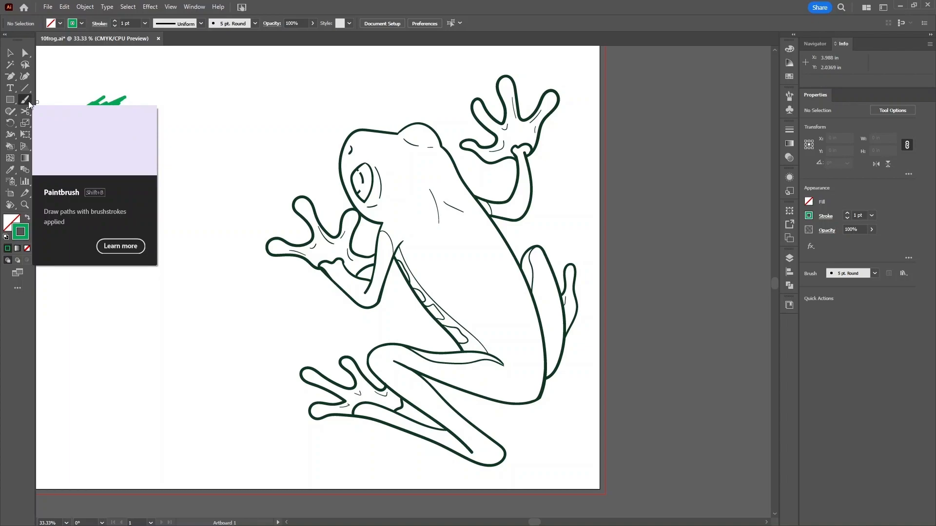
# - Paint a second green scribble below it with the Blob Brush and marquee-select both
pyautogui.hotkey('shift', 'b')
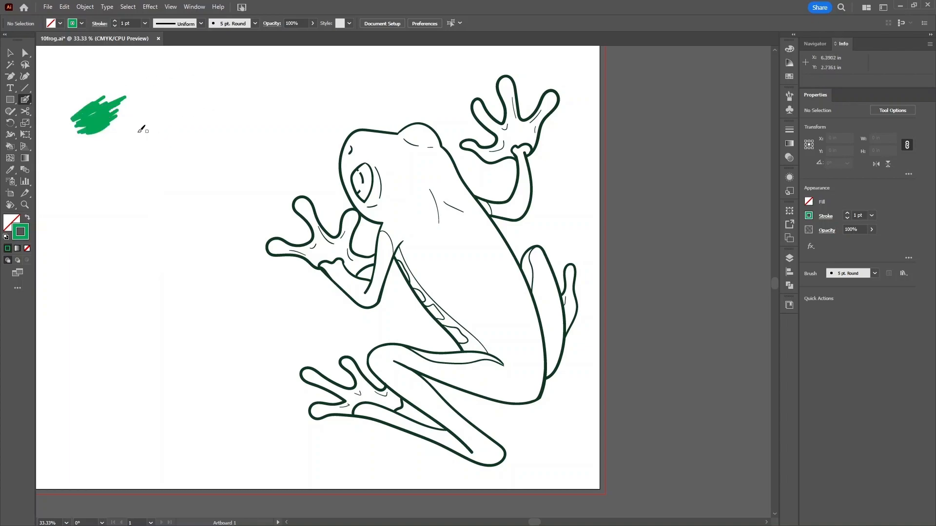
pyautogui.moveTo(115, 128)
pyautogui.mouseDown()
pyautogui.moveTo(88, 150)
pyautogui.moveTo(117, 137)
pyautogui.moveTo(125, 140)
pyautogui.moveTo(97, 163)
pyautogui.moveTo(124, 149)
pyautogui.moveTo(109, 161)
pyautogui.moveTo(123, 158)
pyautogui.mouseUp()
pyautogui.press('a')
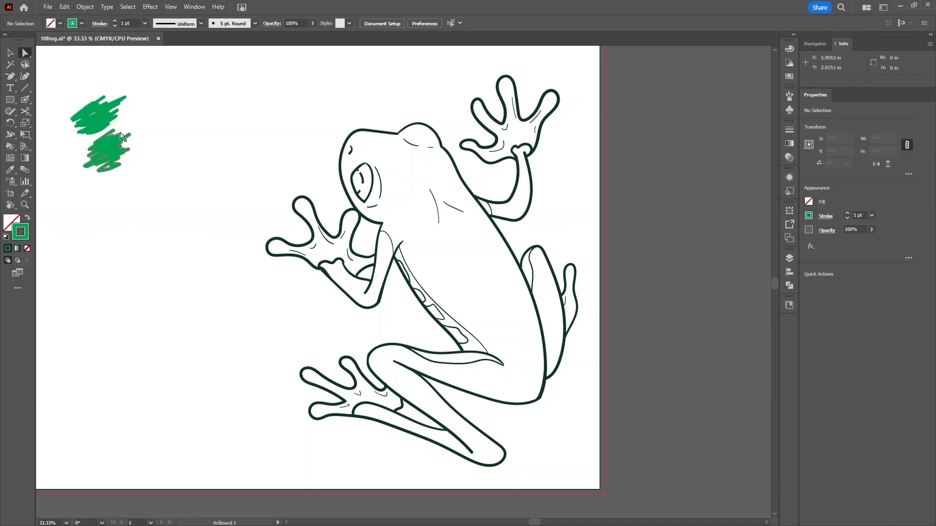
pyautogui.moveTo(164, 76); pyautogui.dragTo(68, 186)
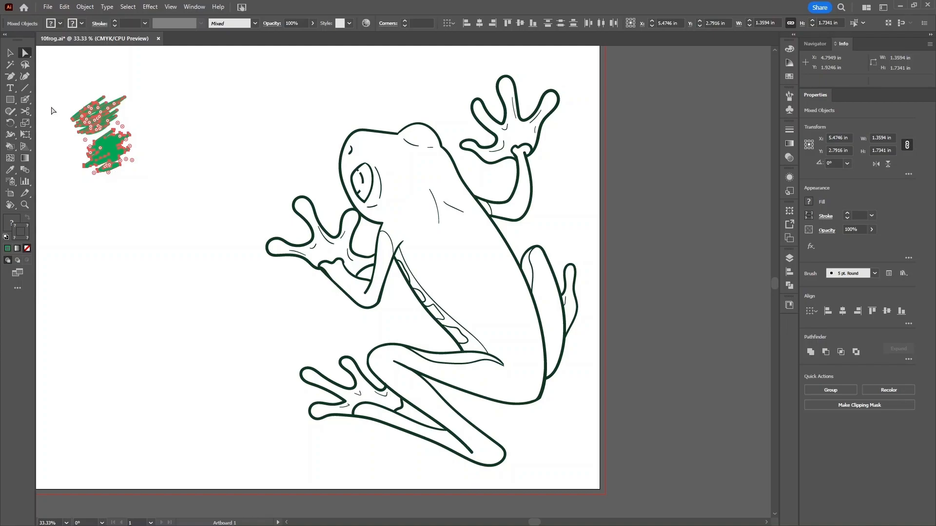
# - Paint a green curled Paintbrush stroke beside the scribbles and join its end points
pyautogui.click(26, 100)
pyautogui.click(62, 99)
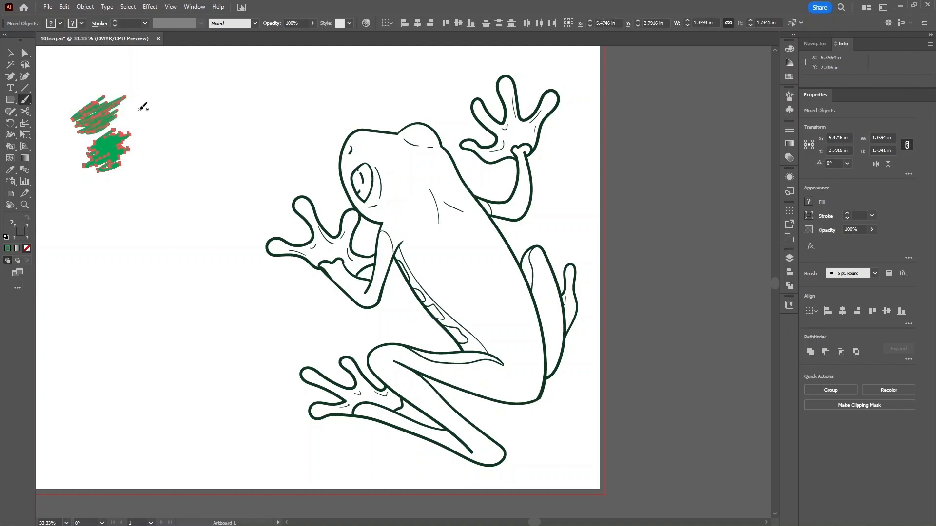
pyautogui.moveTo(143, 110)
pyautogui.mouseDown()
pyautogui.moveTo(190, 89)
pyautogui.moveTo(215, 117)
pyautogui.moveTo(212, 145)
pyautogui.moveTo(191, 151)
pyautogui.moveTo(177, 143)
pyautogui.moveTo(182, 106)
pyautogui.moveTo(151, 131)
pyautogui.moveTo(141, 114)
pyautogui.mouseUp()
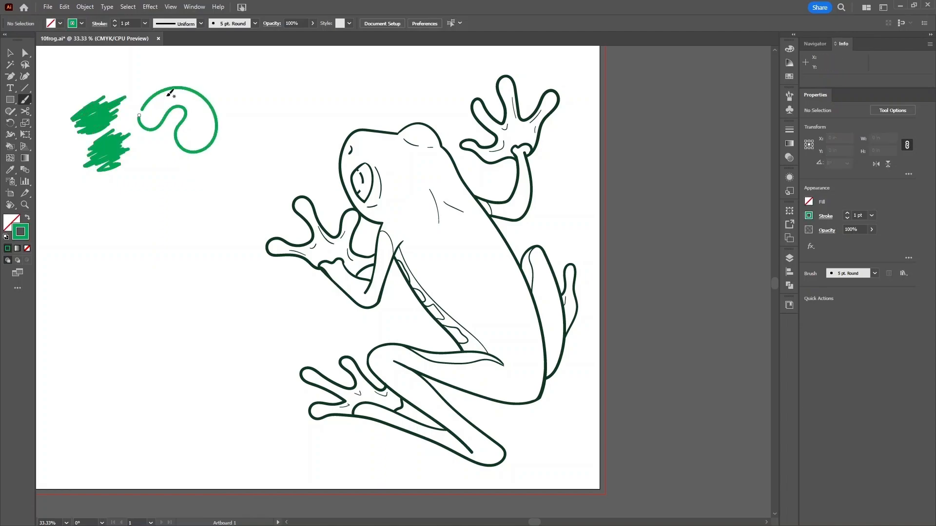
pyautogui.press('a')
pyautogui.click(141, 113)
pyautogui.rightClick(141, 111)
pyautogui.click(163, 256)
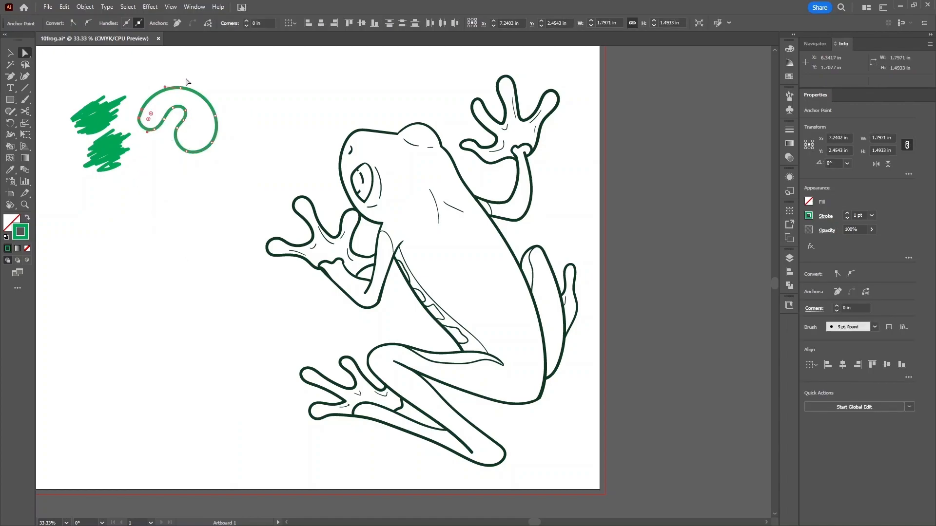
pyautogui.press('v')
pyautogui.click(168, 118)
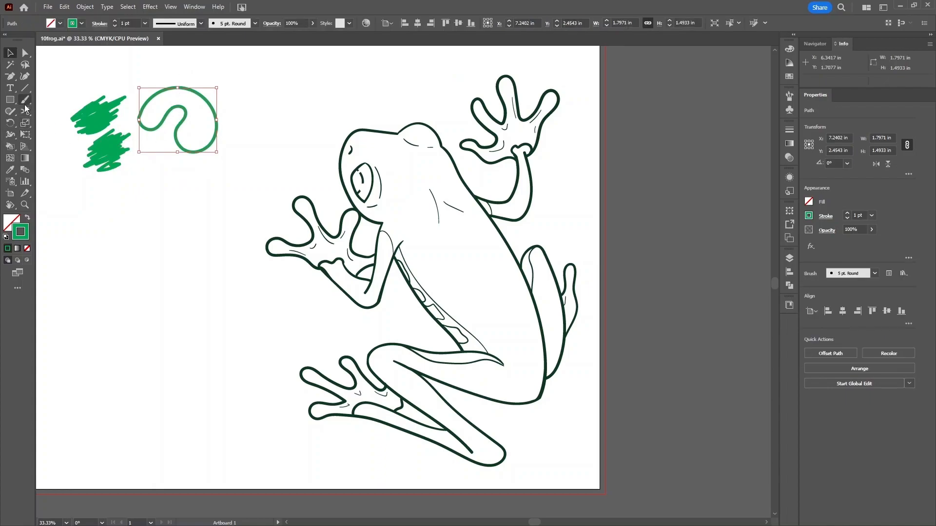
# - Paint a small green heart below the scribbles with the Blob Brush, discarding a first oval
pyautogui.moveTo(25, 100); pyautogui.dragTo(53, 112)
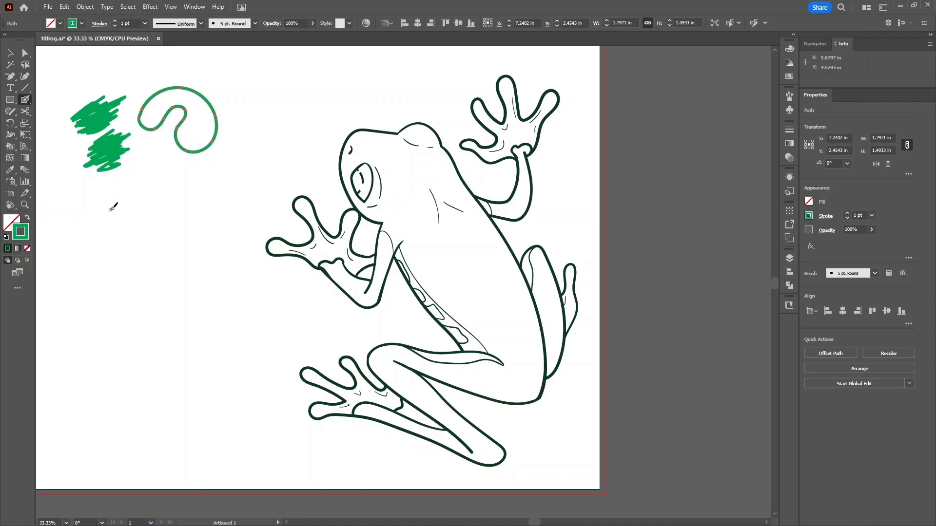
pyautogui.moveTo(113, 213)
pyautogui.mouseDown()
pyautogui.moveTo(123, 191)
pyautogui.moveTo(157, 189)
pyautogui.moveTo(150, 220)
pyautogui.moveTo(114, 213)
pyautogui.moveTo(116, 199)
pyautogui.moveTo(126, 199)
pyautogui.mouseUp()
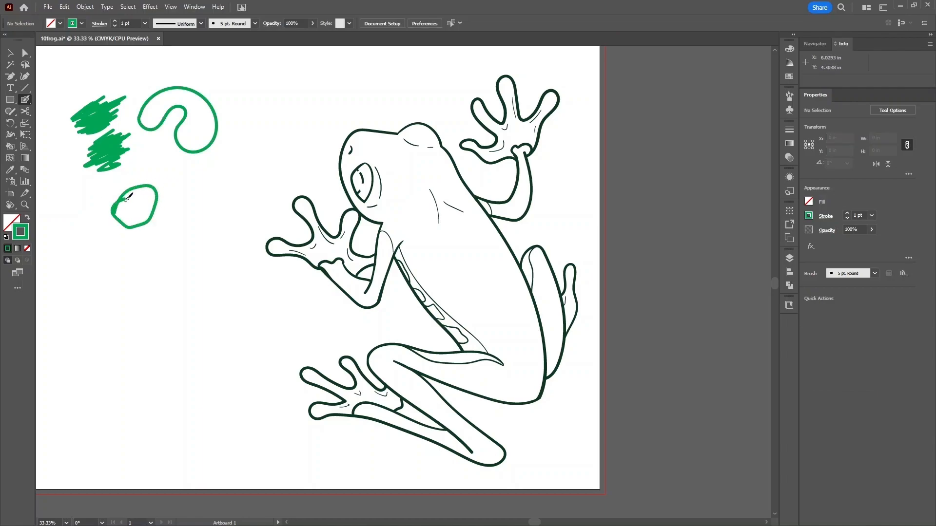
pyautogui.hotkey('ctrl', 'z')
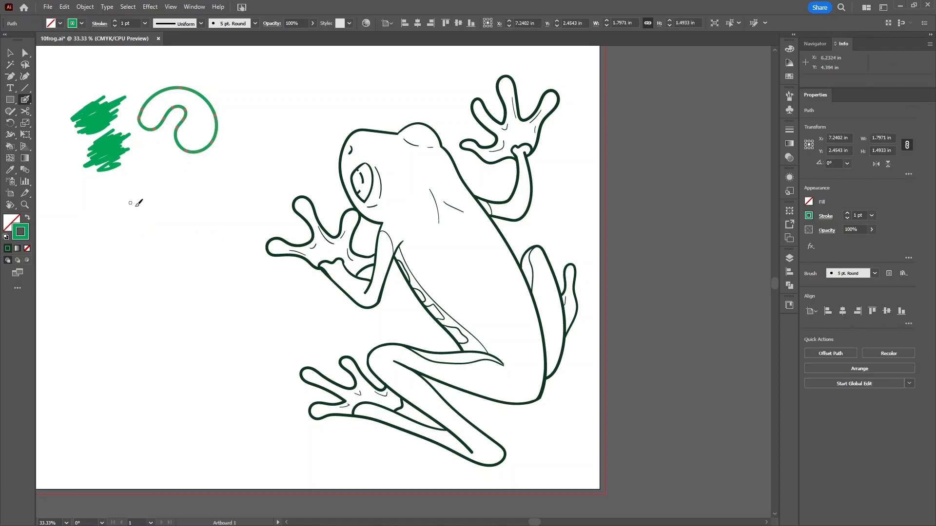
pyautogui.moveTo(150, 227)
pyautogui.mouseDown()
pyautogui.moveTo(145, 197)
pyautogui.moveTo(156, 213)
pyautogui.moveTo(168, 203)
pyautogui.moveTo(153, 228)
pyautogui.moveTo(148, 206)
pyautogui.moveTo(145, 223)
pyautogui.moveTo(161, 208)
pyautogui.mouseUp()
# - Give the green heart a light green stroke, then reselect it and delete it
pyautogui.press('v')
pyautogui.click(165, 211)
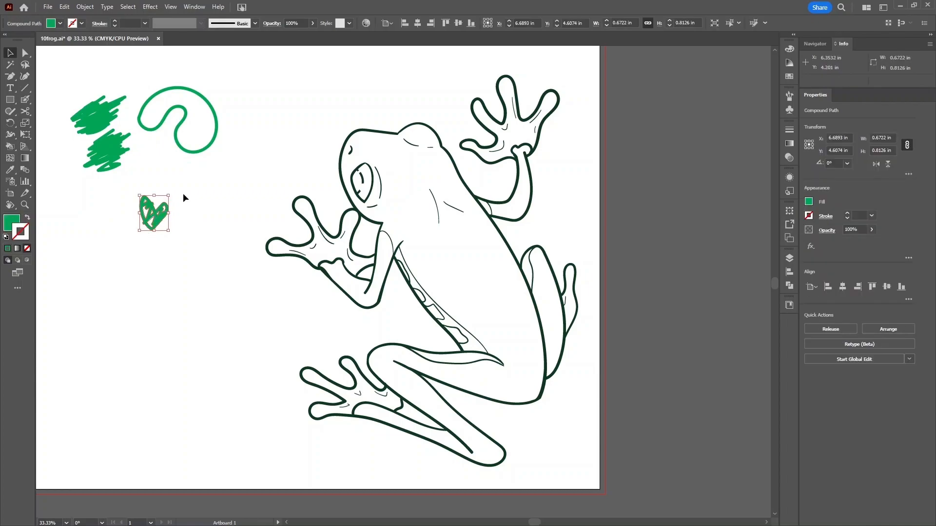
pyautogui.click(60, 24)
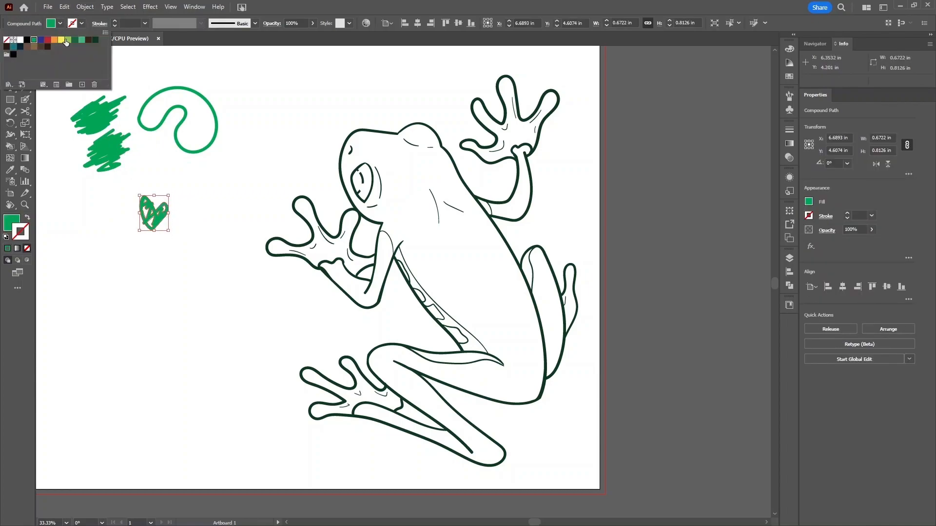
pyautogui.click(80, 23)
pyautogui.click(81, 22)
pyautogui.click(68, 41)
pyautogui.click(245, 120)
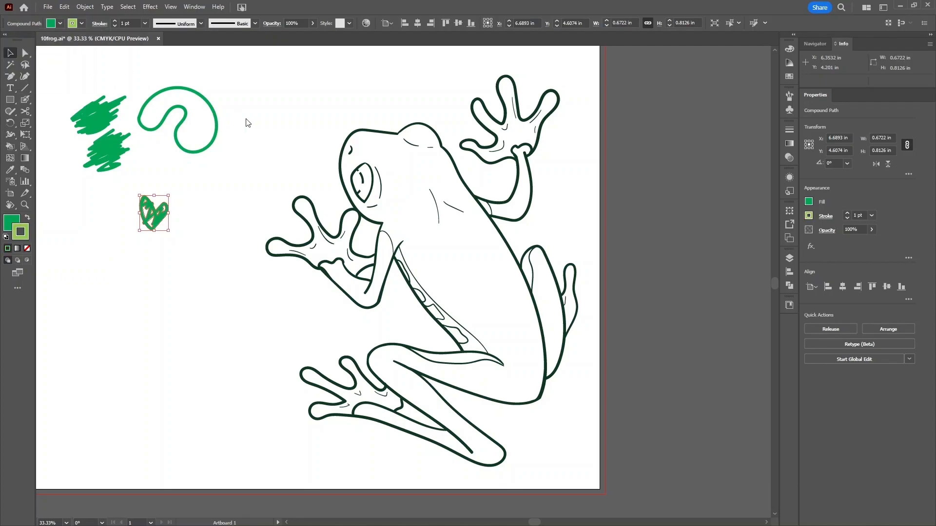
pyautogui.click(245, 119)
pyautogui.moveTo(228, 186); pyautogui.dragTo(132, 220)
pyautogui.press('Delete')
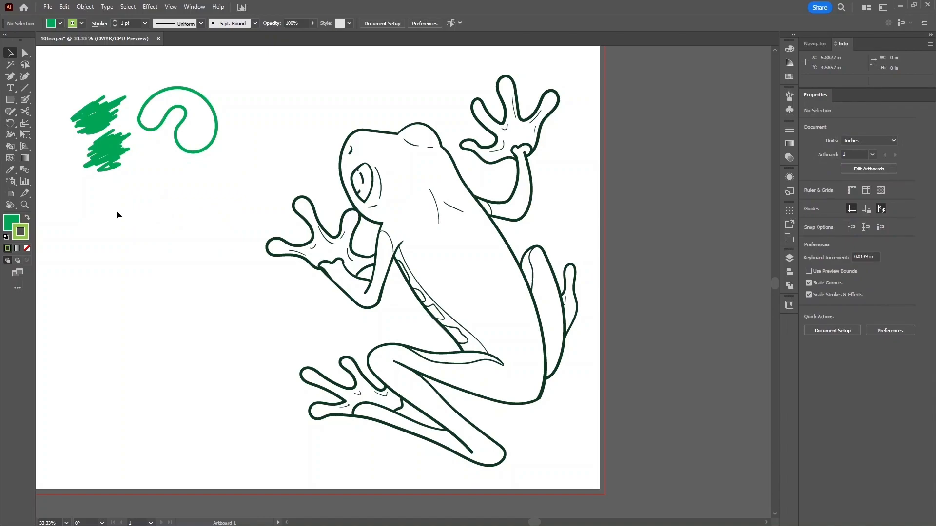
# - Review Blob Brush options (5 pt size, Pressure, 5 pt variation) and cancel without changes
pyautogui.doubleClick(26, 100)
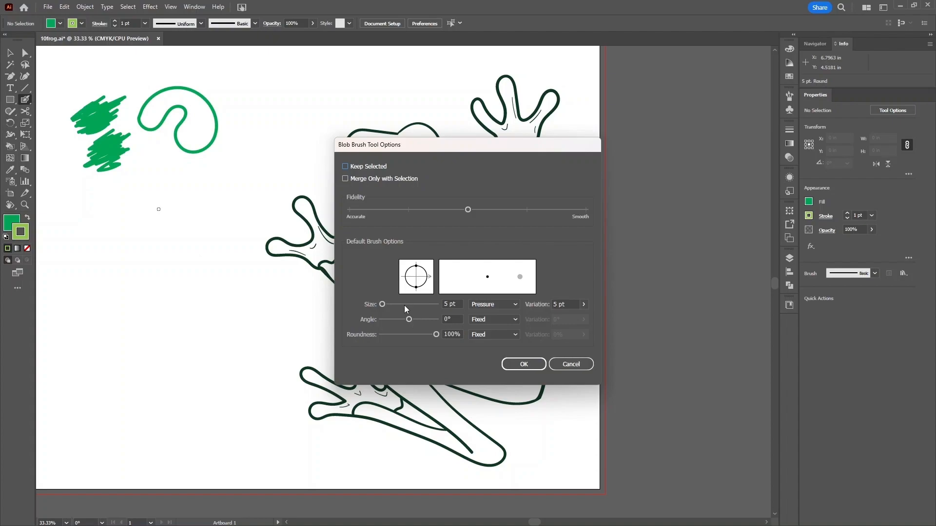
pyautogui.click(449, 304)
pyautogui.click(499, 304)
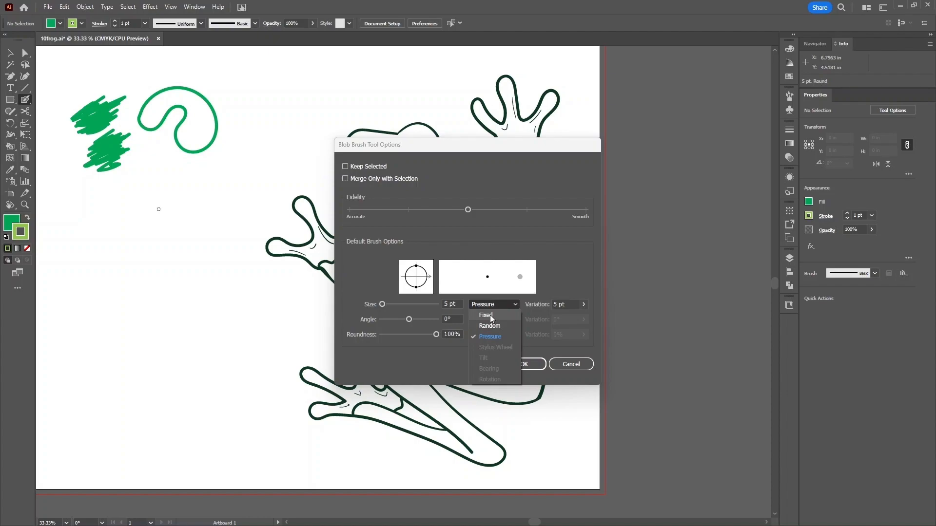
pyautogui.click(516, 307)
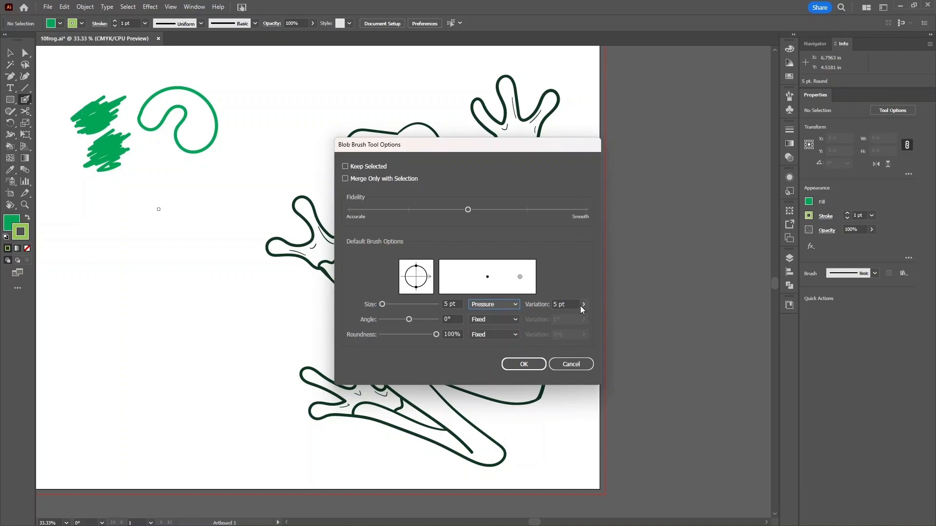
pyautogui.click(572, 364)
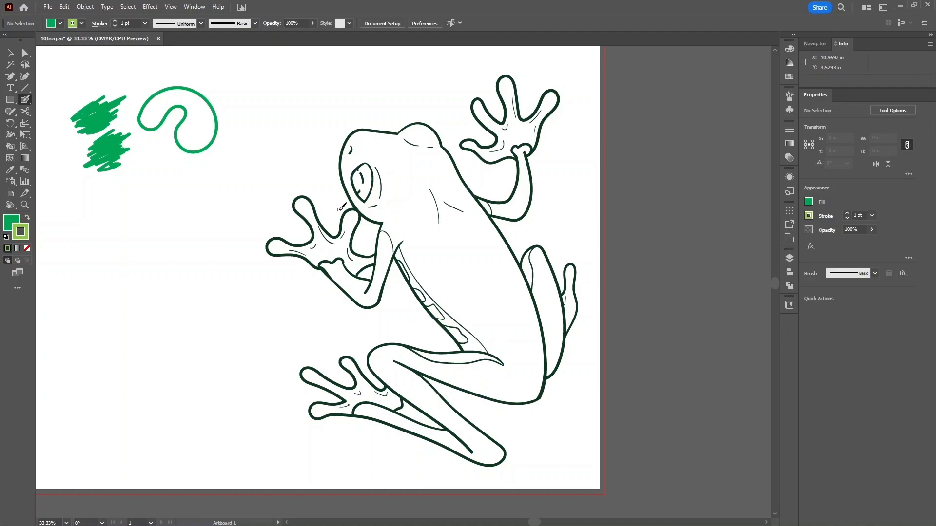
pyautogui.press('v')
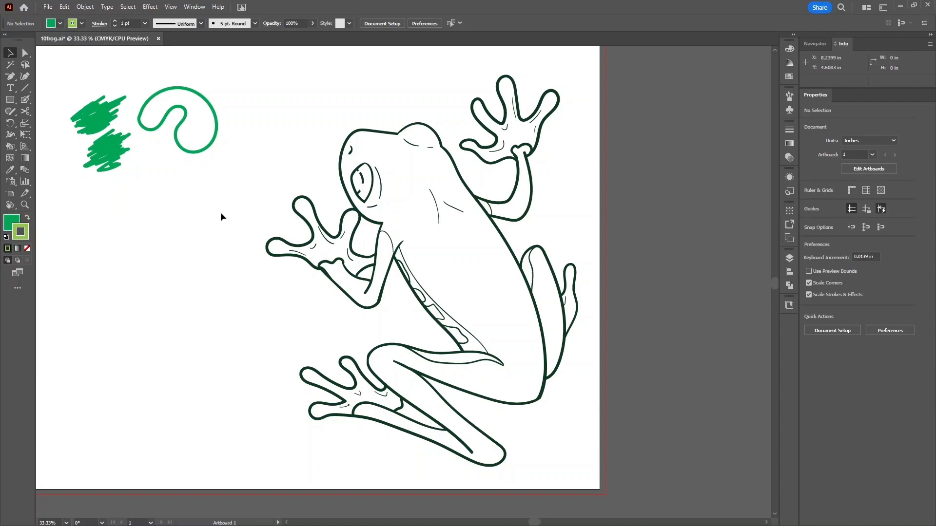
# - Delete the green practice scribbles and curve, then bring Fill in front of Stroke
pyautogui.moveTo(262, 76); pyautogui.dragTo(61, 182)
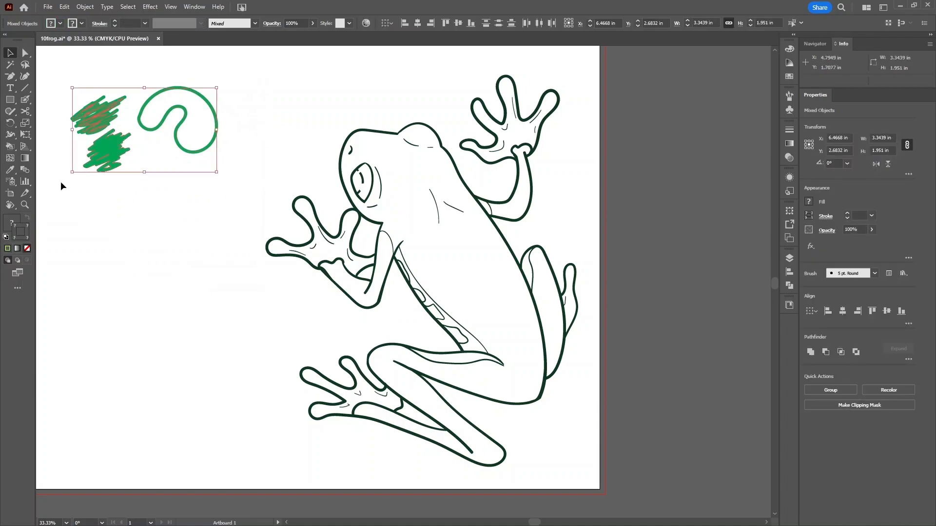
pyautogui.press('Delete')
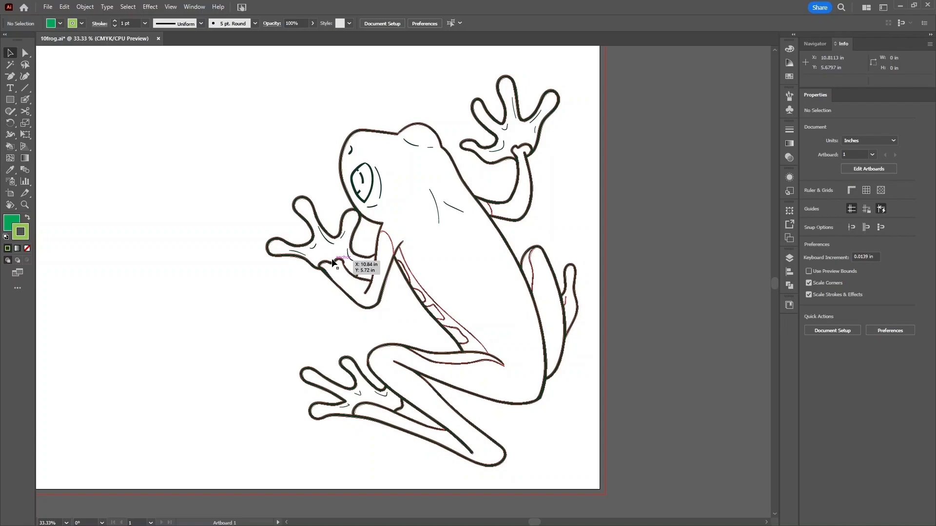
pyautogui.press('x')
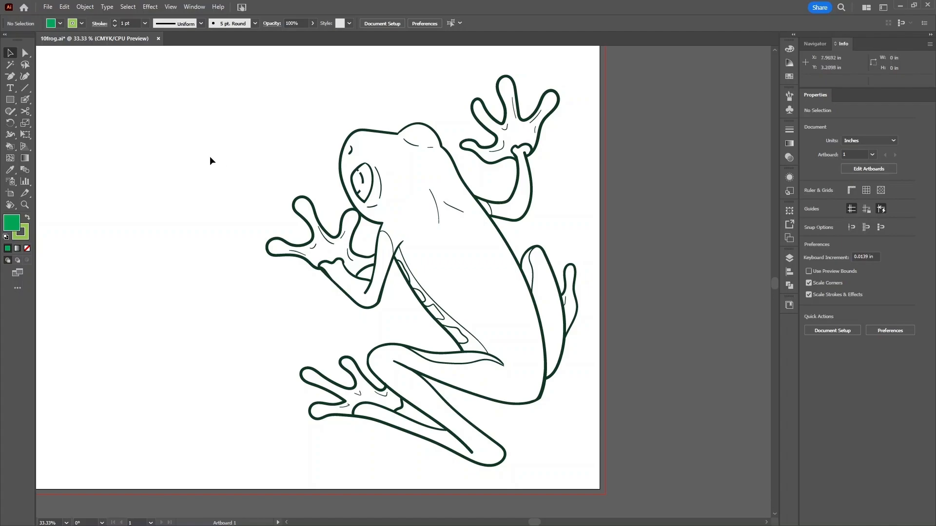
# - Marquee-select the whole frog and pick Live Paint Bucket from the Shape Builder flyout
pyautogui.moveTo(188, 91); pyautogui.dragTo(642, 430)
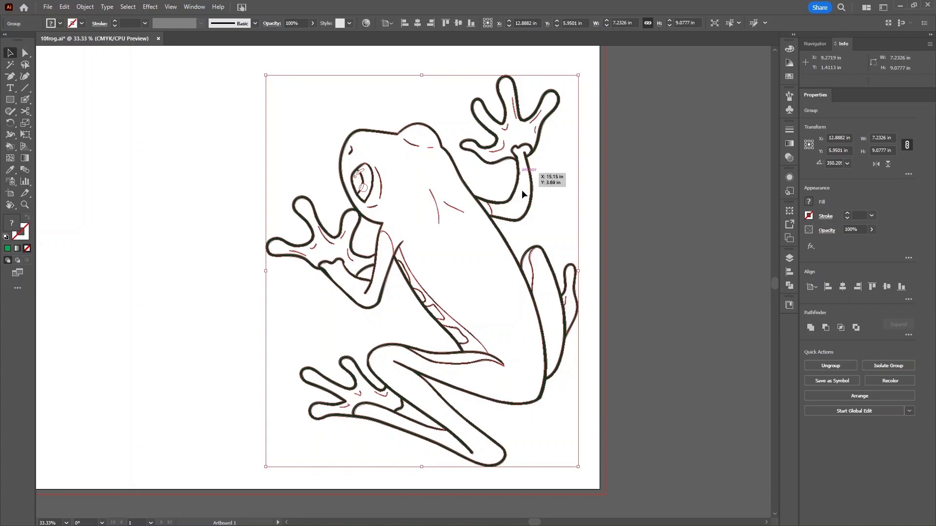
pyautogui.click(8, 147)
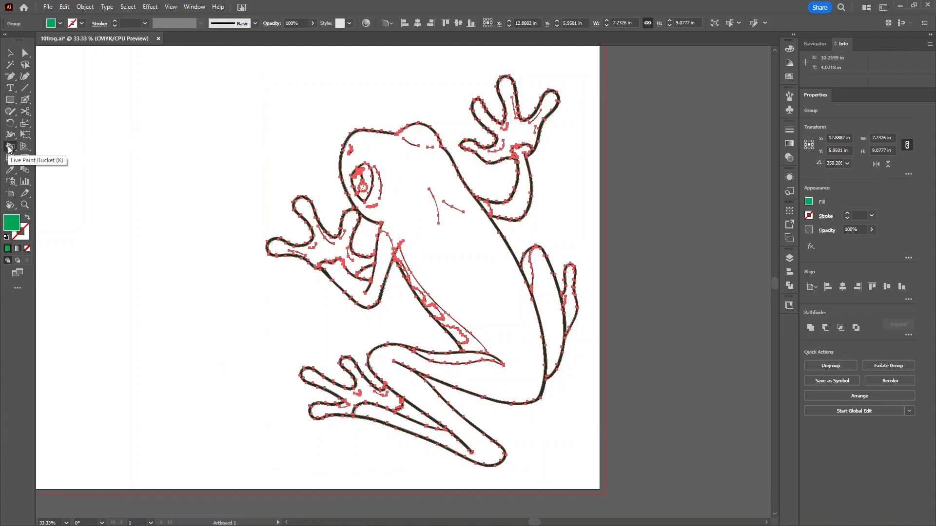
pyautogui.click(9, 148)
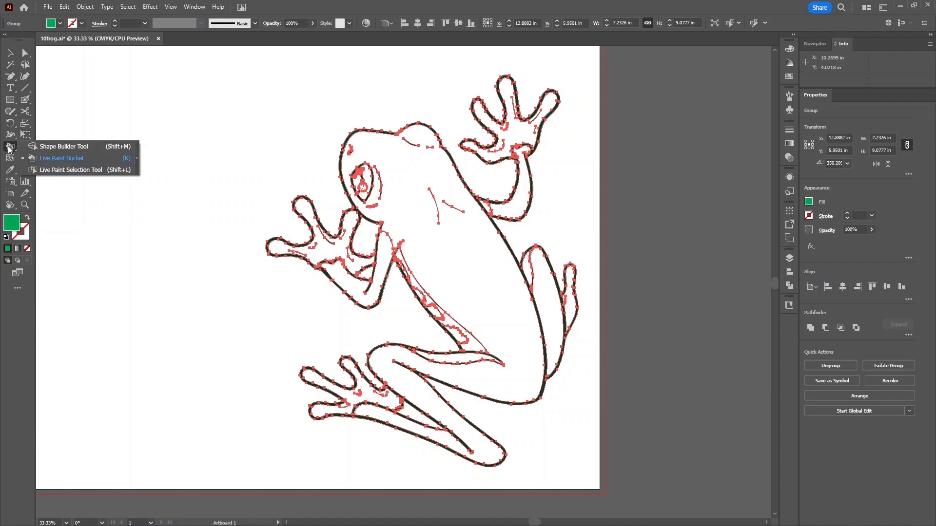
pyautogui.click(61, 159)
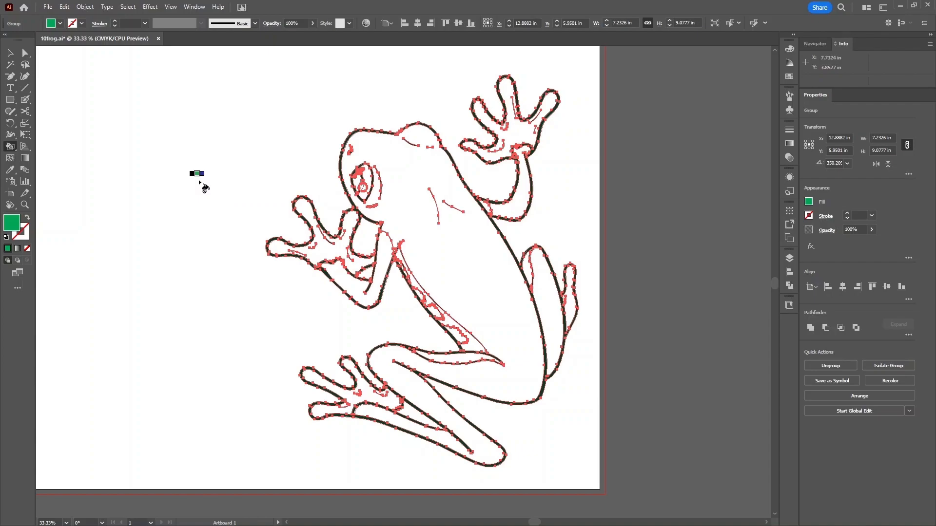
# - Cycle the Live Paint Bucket colour through the swatches and back to green
pyautogui.press('Right')
pyautogui.press('Left')
pyautogui.press('Left')
pyautogui.press('Left')
pyautogui.press('Left')
pyautogui.press('Left')
pyautogui.press('Left')
pyautogui.press('Left')
pyautogui.press('Left')
pyautogui.press('Right')
pyautogui.press('Right')
pyautogui.press('Right')
pyautogui.press('Right')
pyautogui.press('Right')
pyautogui.press('Left')
pyautogui.press('Left')
pyautogui.press('Left')
pyautogui.press('Left')
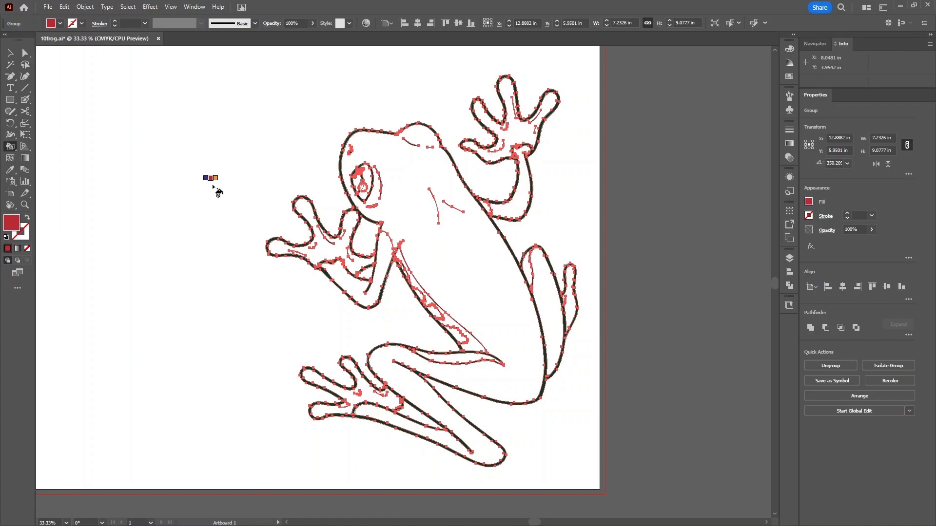
# - Show the Swatches panel and step the paint colour from green to dark brown
pyautogui.click(789, 50)
pyautogui.click(789, 77)
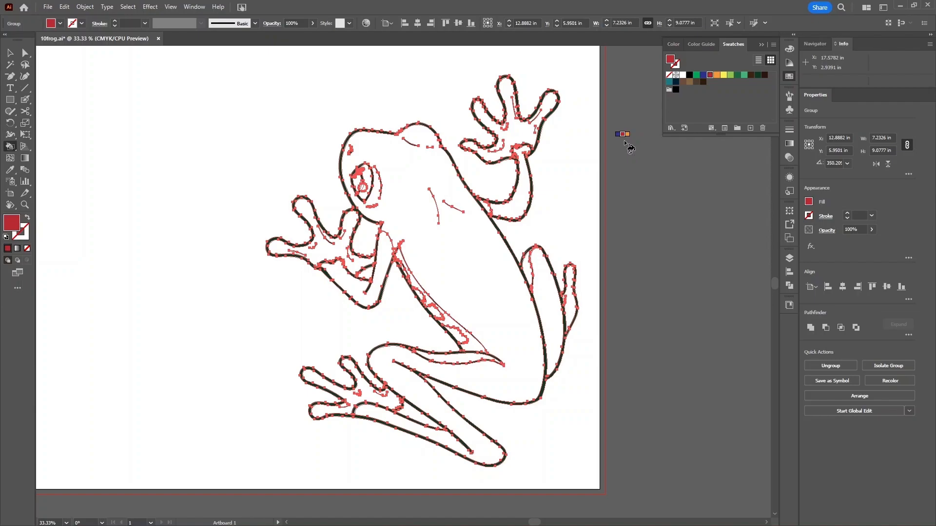
pyautogui.press('Left')
pyautogui.press('Left')
pyautogui.press('Left')
pyautogui.press('Left')
pyautogui.press('Right')
pyautogui.press('Right')
pyautogui.press('Right')
pyautogui.press('Right')
pyautogui.press('Right')
pyautogui.press('Right')
pyautogui.press('Right')
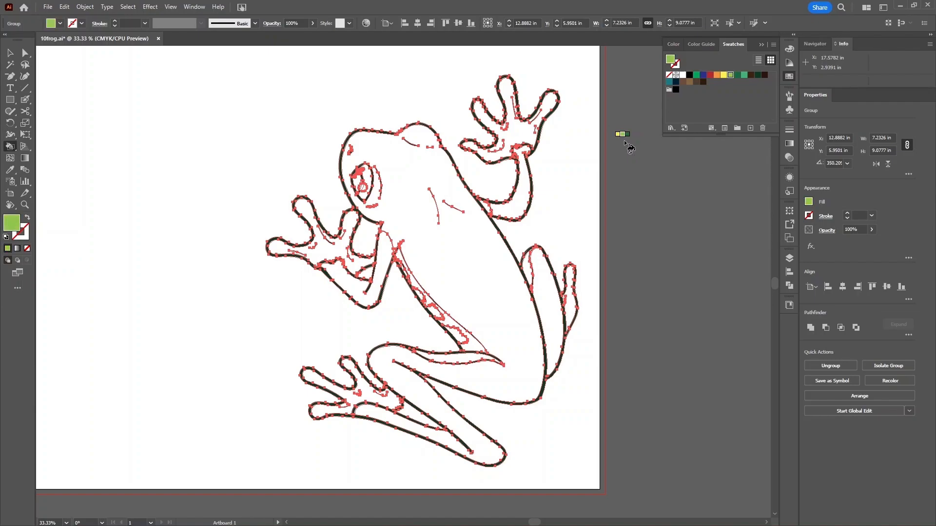
pyautogui.press('Right')
pyautogui.press('Right')
pyautogui.press('Right')
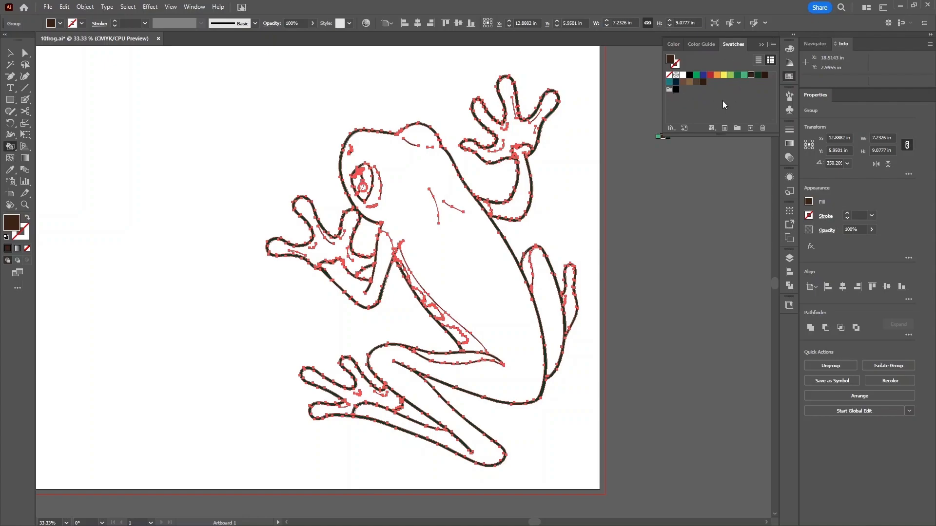
# - Open the Swatches panel options menu and dismiss it
pyautogui.click(773, 45)
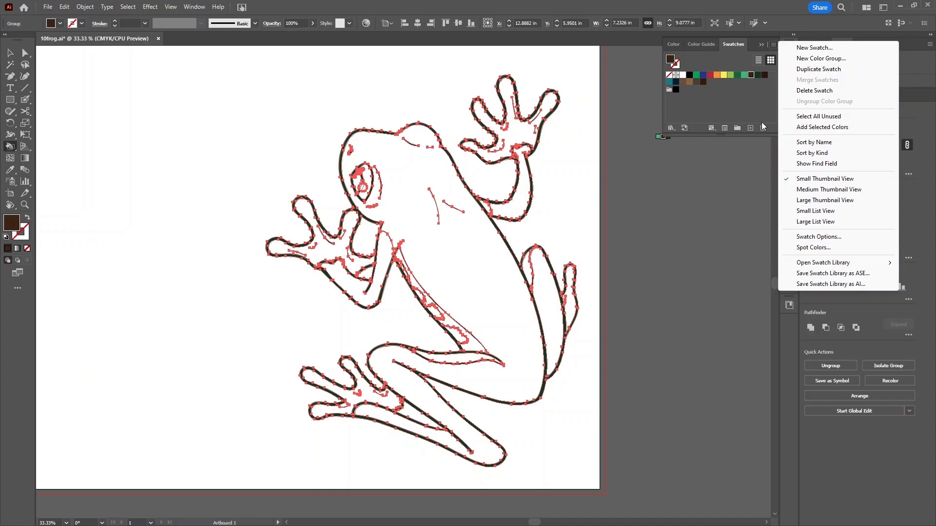
pyautogui.click(754, 110)
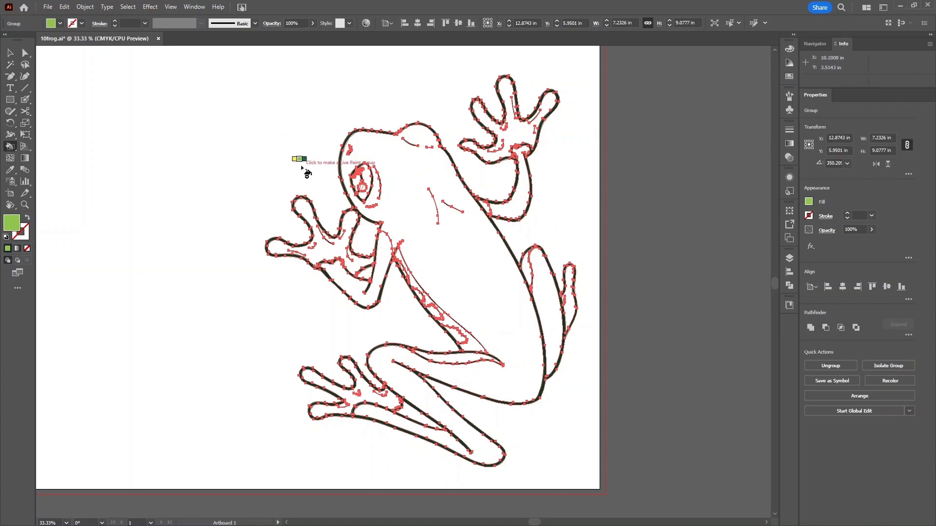
# - Cycle swatches to green and live-paint the frog's head, body and hind leg
pyautogui.press('Right')
pyautogui.press('Right')
pyautogui.press('Right')
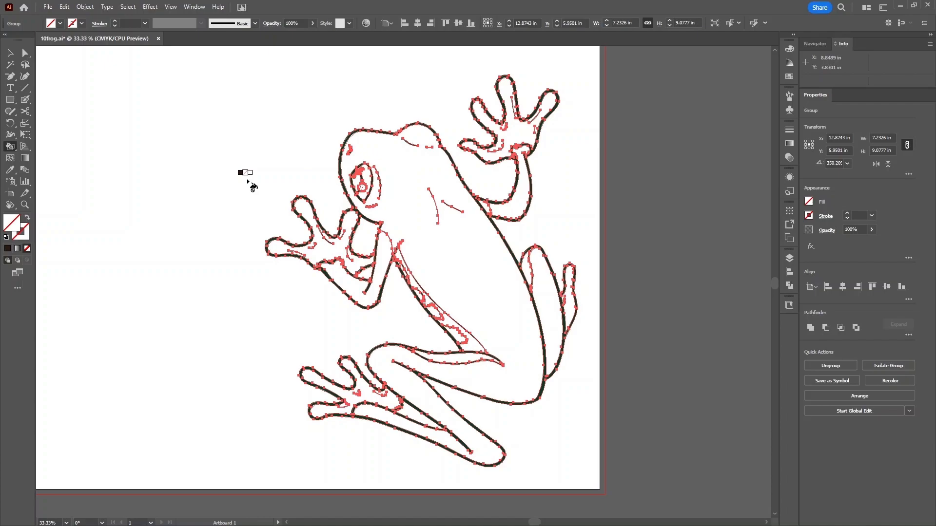
pyautogui.press('Right')
pyautogui.press('Right')
pyautogui.press('Right')
pyautogui.press('Right')
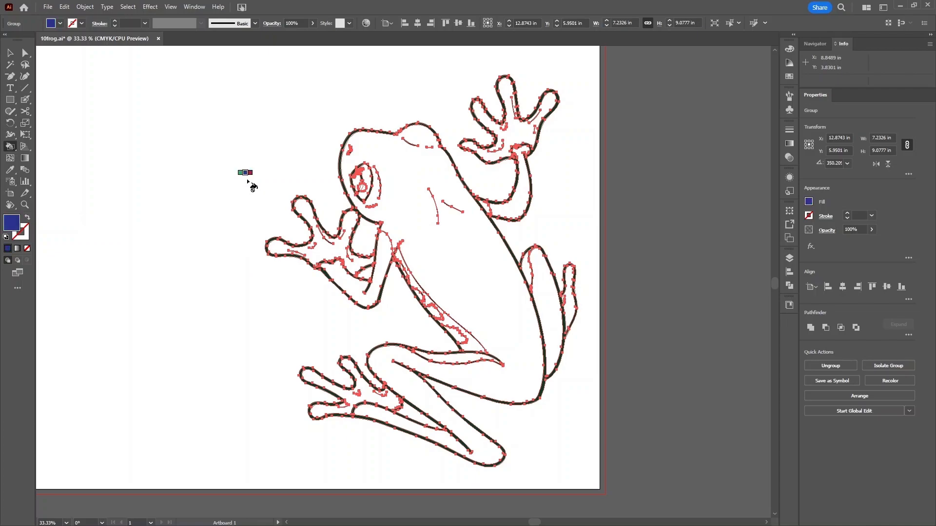
pyautogui.press('Right')
pyautogui.press('Right')
pyautogui.press('Right')
pyautogui.press('Right')
pyautogui.press('Right')
pyautogui.press('Right')
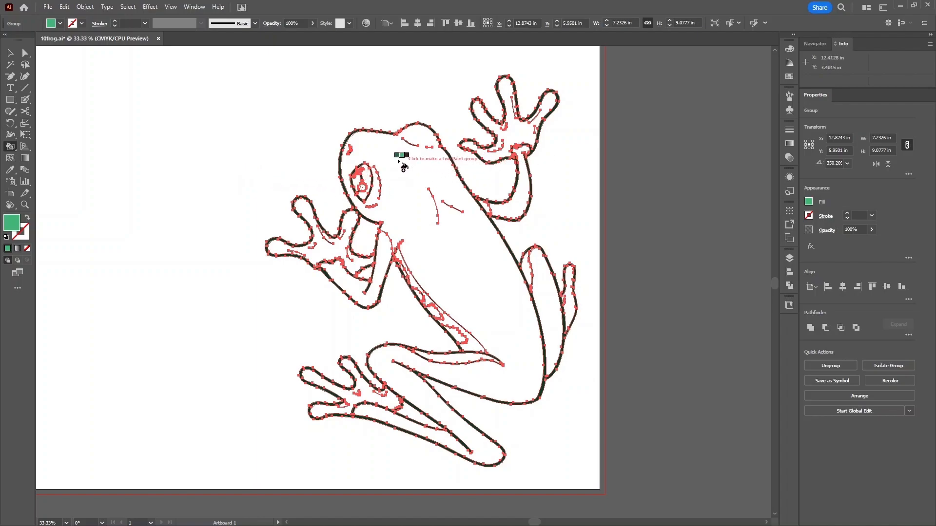
pyautogui.click(414, 216)
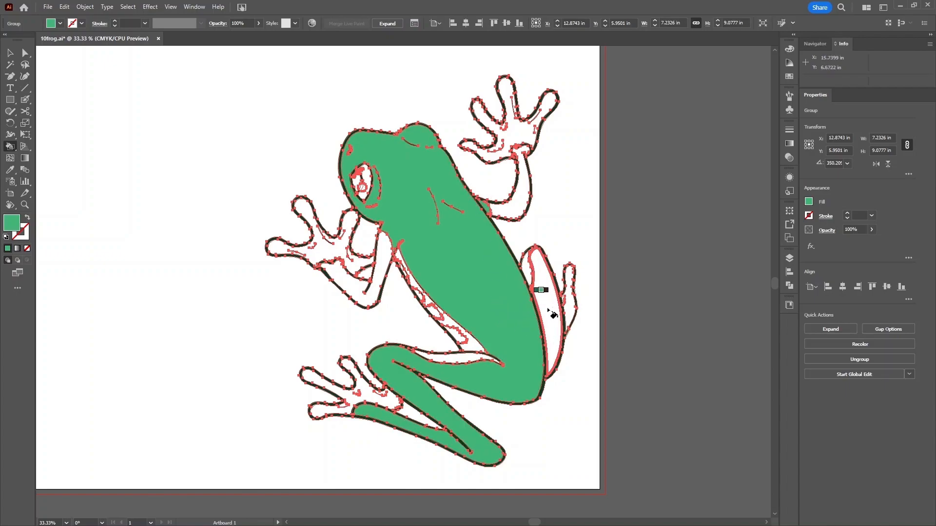
# - Fill the right hind leg green, then paint the four side strips dark blue
pyautogui.click(543, 289)
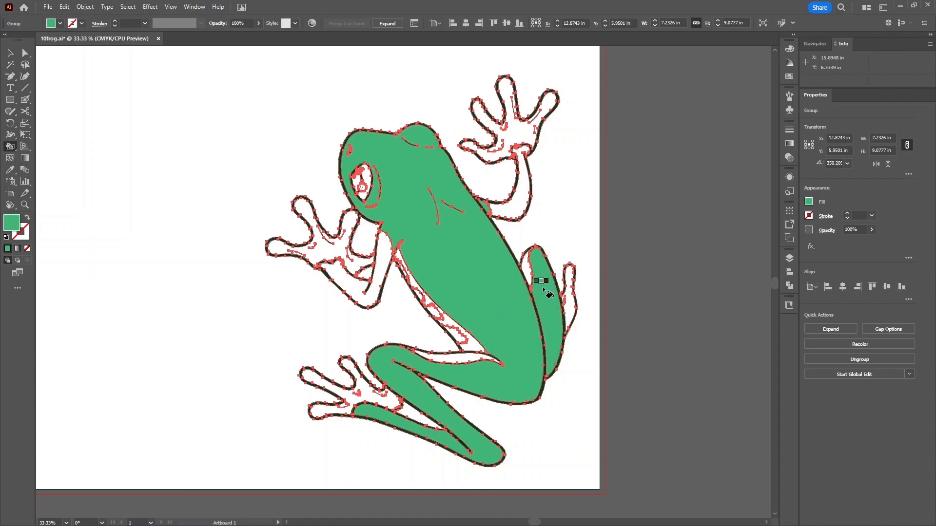
pyautogui.hotkey('ctrl', '0')
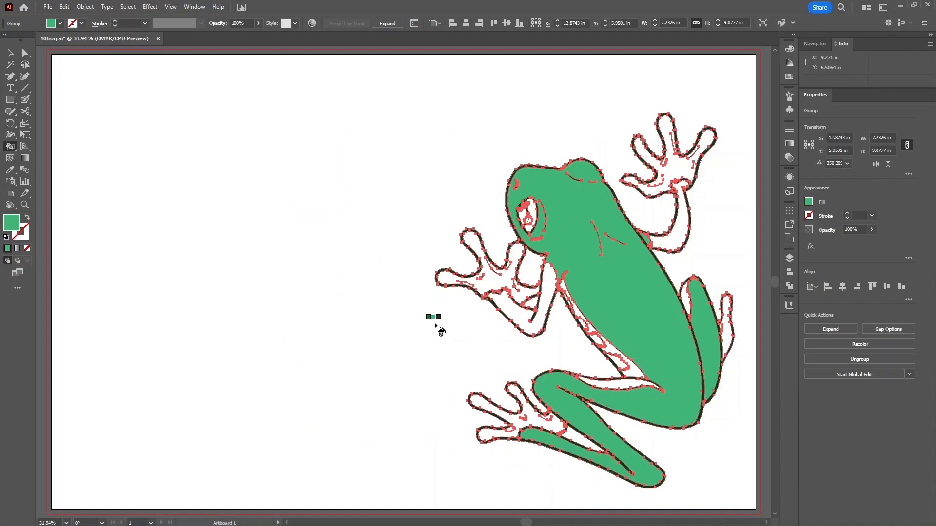
pyautogui.press('Left')
pyautogui.press('Left')
pyautogui.press('Left')
pyautogui.press('Left')
pyautogui.press('Left')
pyautogui.press('Left')
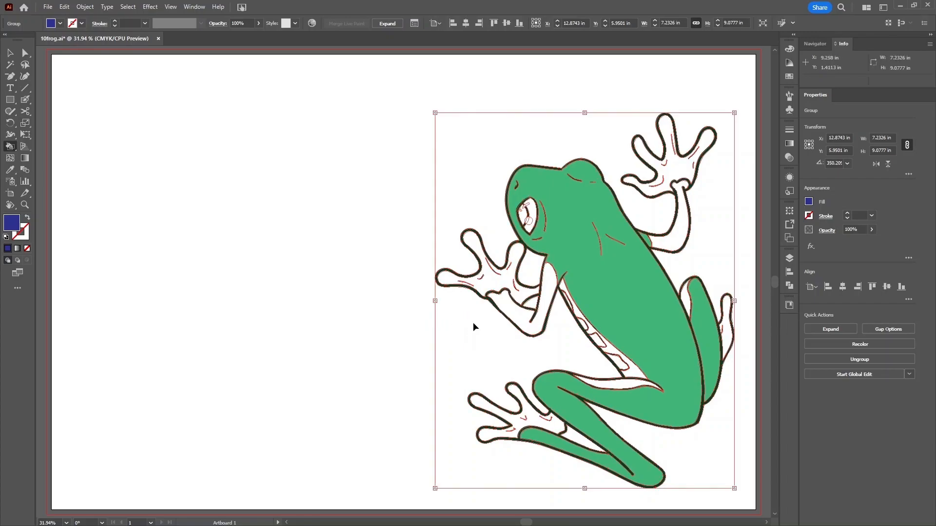
pyautogui.hotkey('ctrl', '=')
pyautogui.hotkey('ctrl', '=')
pyautogui.hotkey('ctrl', '=')
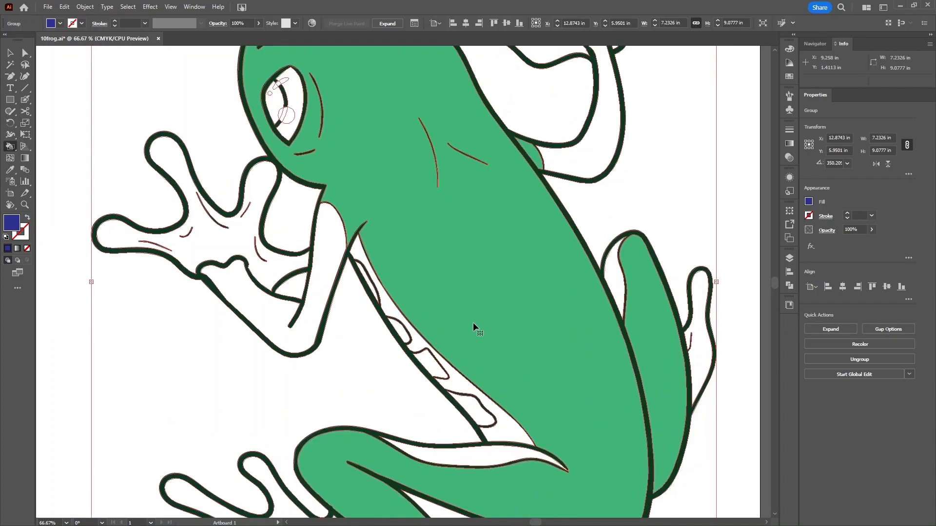
pyautogui.click(369, 286)
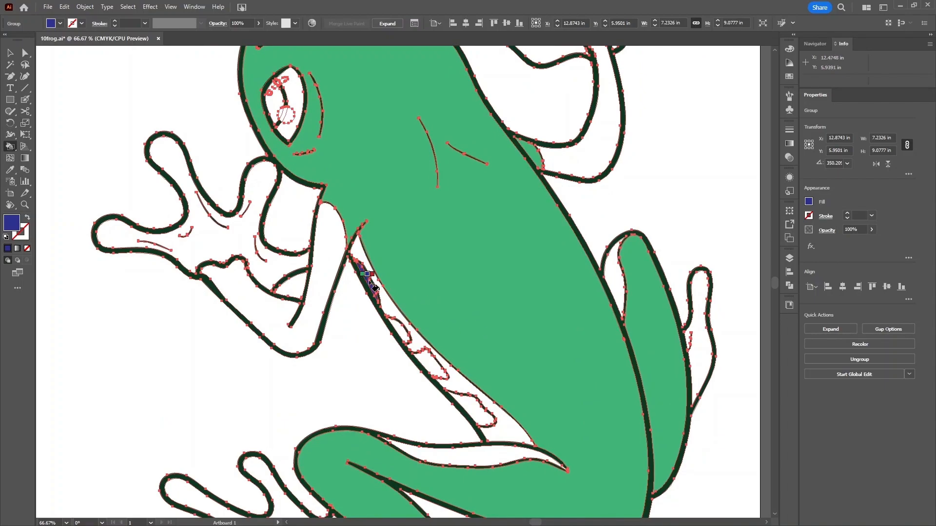
pyautogui.click(402, 330)
pyautogui.click(429, 361)
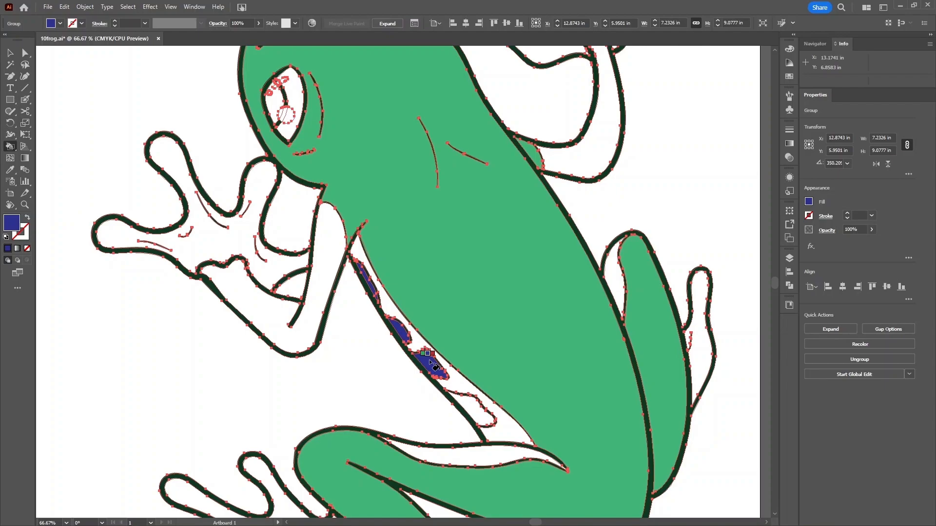
pyautogui.click(471, 410)
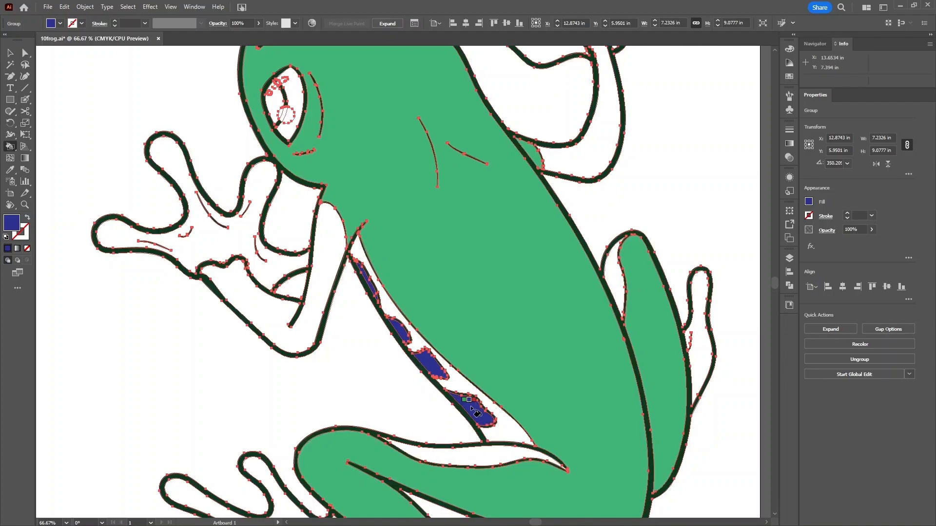
# - Paint the thigh strip, the strip beside the right leg and both front arms dark blue
pyautogui.moveTo(509, 438); pyautogui.dragTo(446, 373)
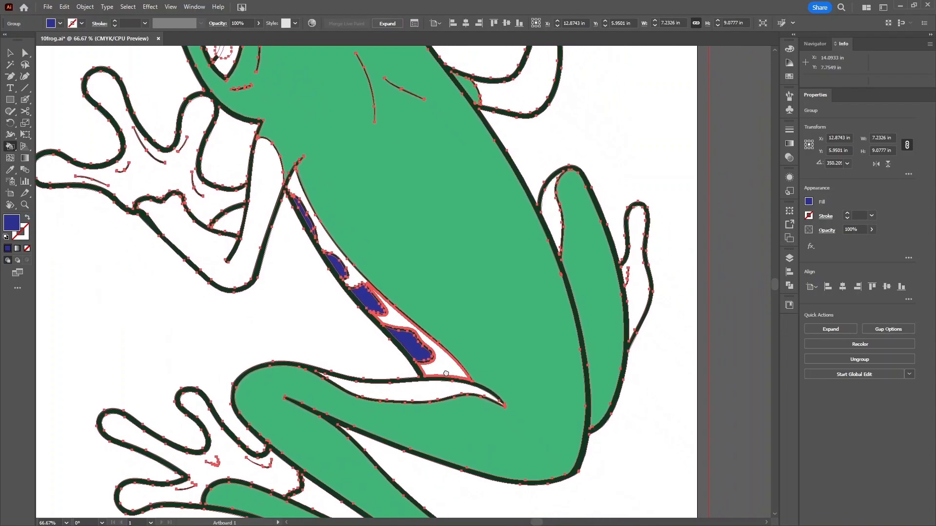
pyautogui.click(413, 391)
pyautogui.click(556, 227)
pyautogui.moveTo(259, 278); pyautogui.dragTo(277, 348)
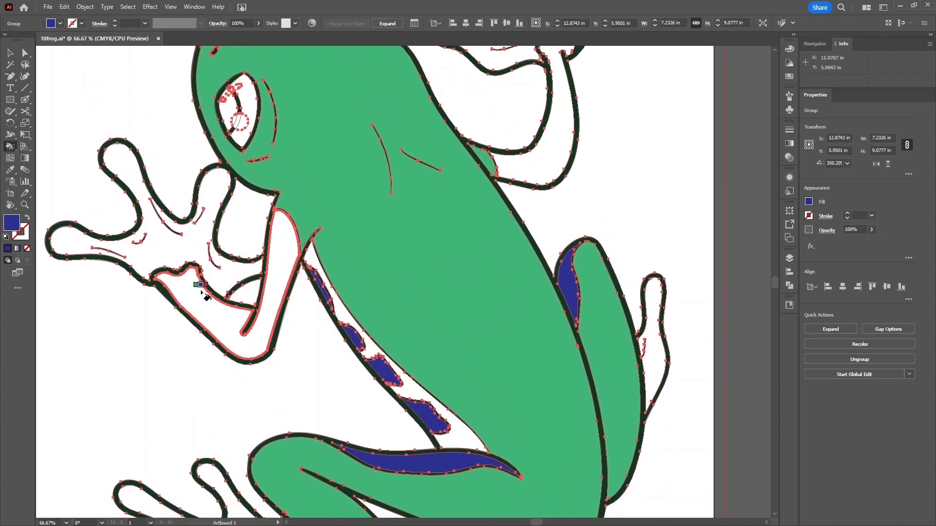
pyautogui.click(211, 304)
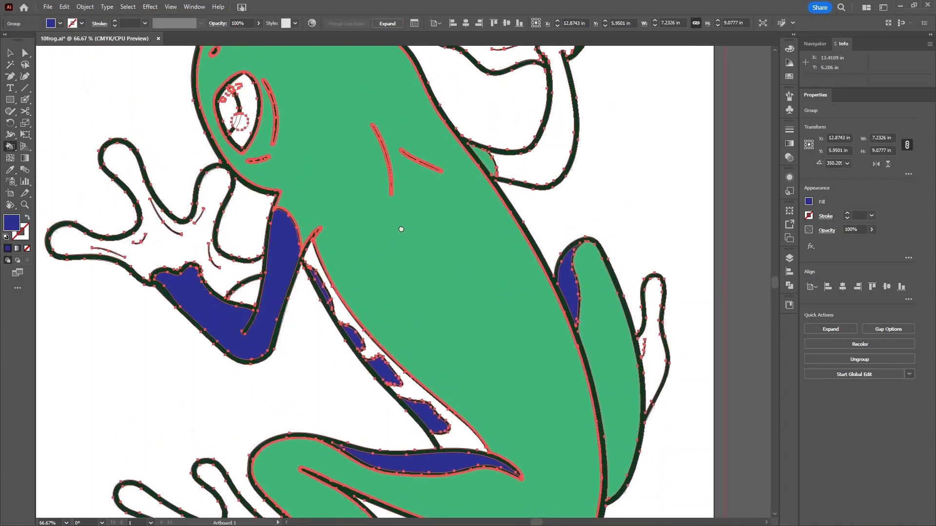
pyautogui.moveTo(404, 225); pyautogui.dragTo(326, 317)
pyautogui.click(477, 235)
pyautogui.moveTo(230, 399); pyautogui.dragTo(319, 321)
pyautogui.hotkey('ctrl', '-')
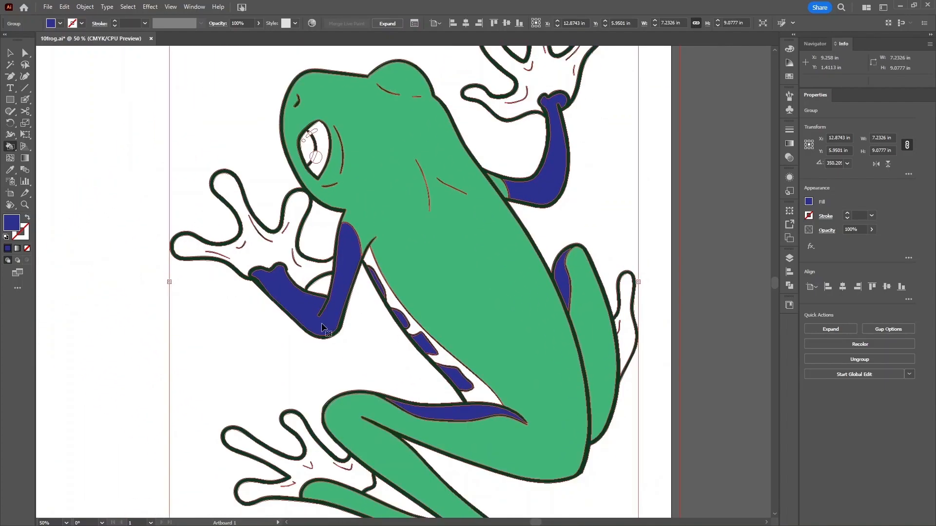
# - Switch the paint colour to orange and fill both front hands and both back feet
pyautogui.hotkey('ctrl', '-')
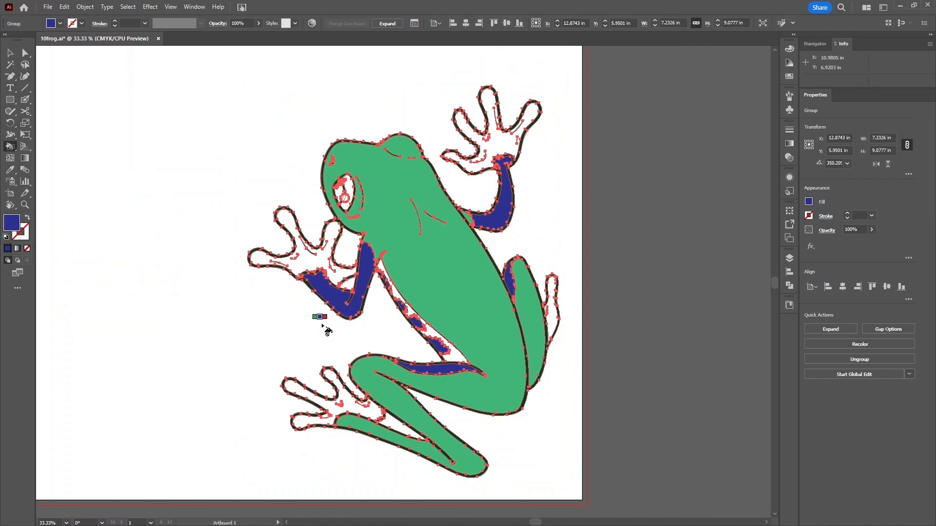
pyautogui.press('Right')
pyautogui.press('Right')
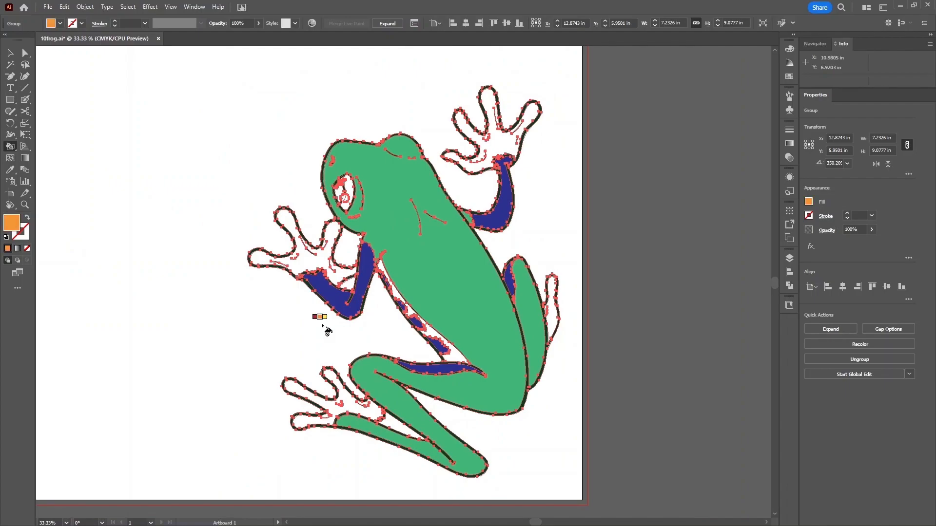
pyautogui.press('Left')
pyautogui.press('Left')
pyautogui.press('Right')
pyautogui.press('Right')
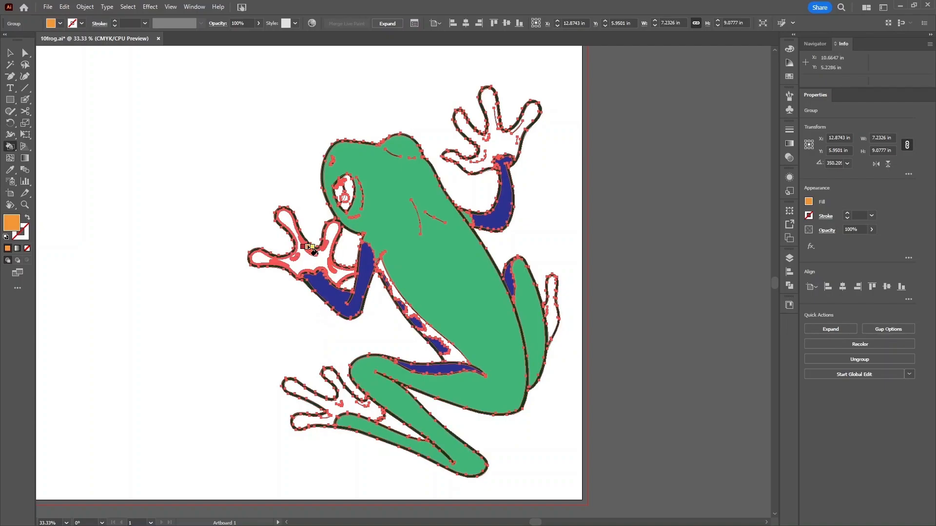
pyautogui.click(289, 220)
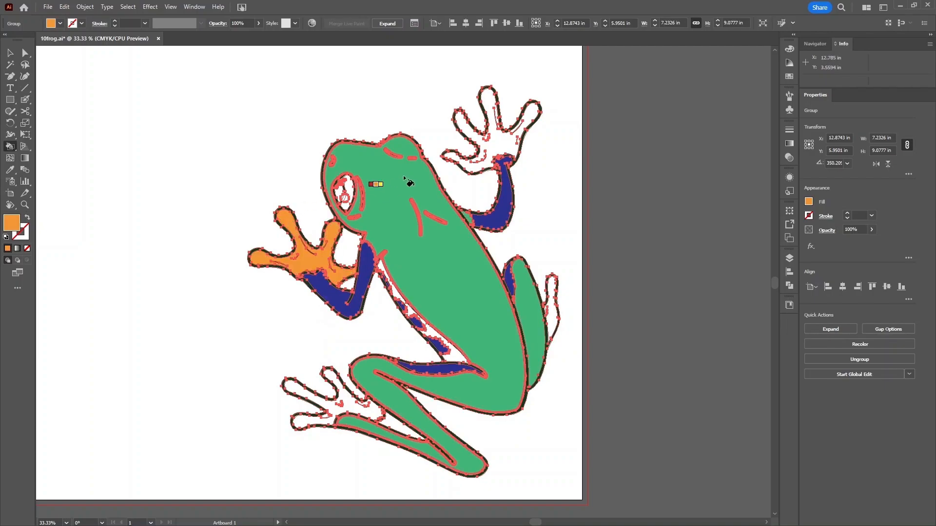
pyautogui.click(464, 126)
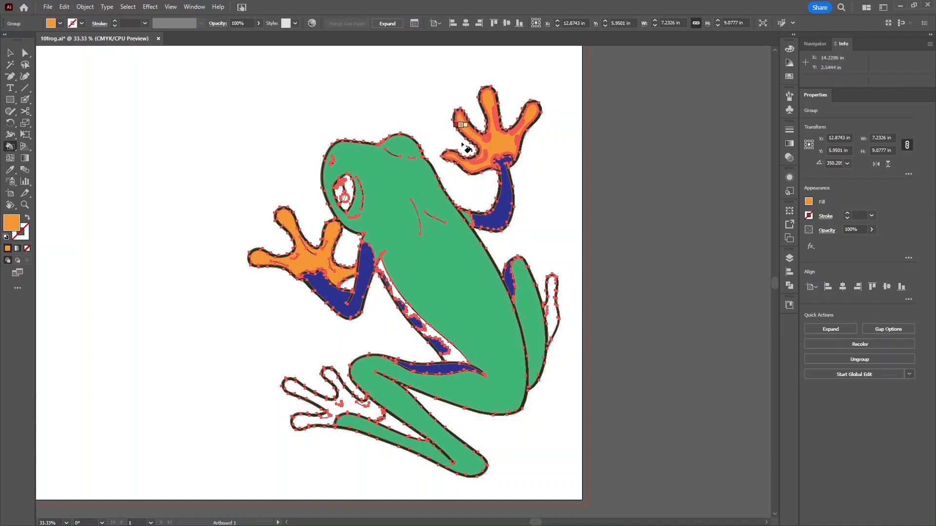
pyautogui.click(292, 385)
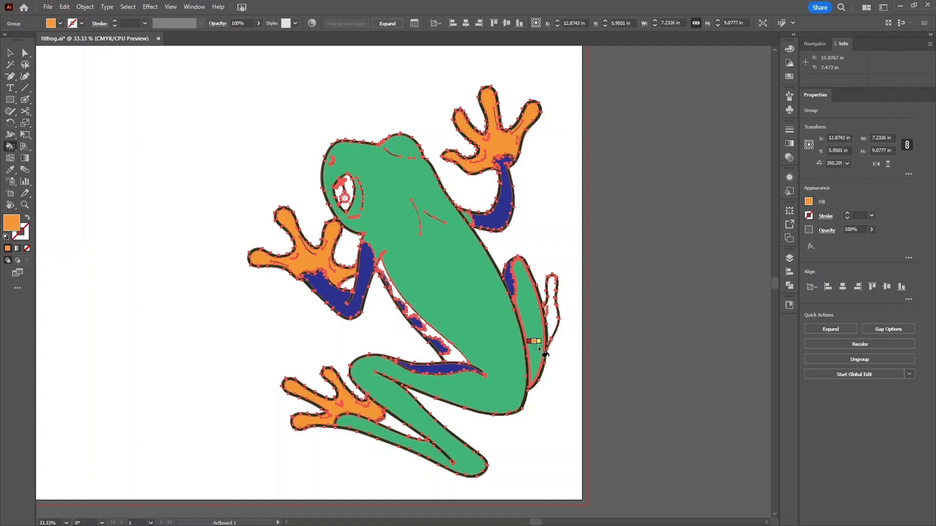
pyautogui.click(551, 320)
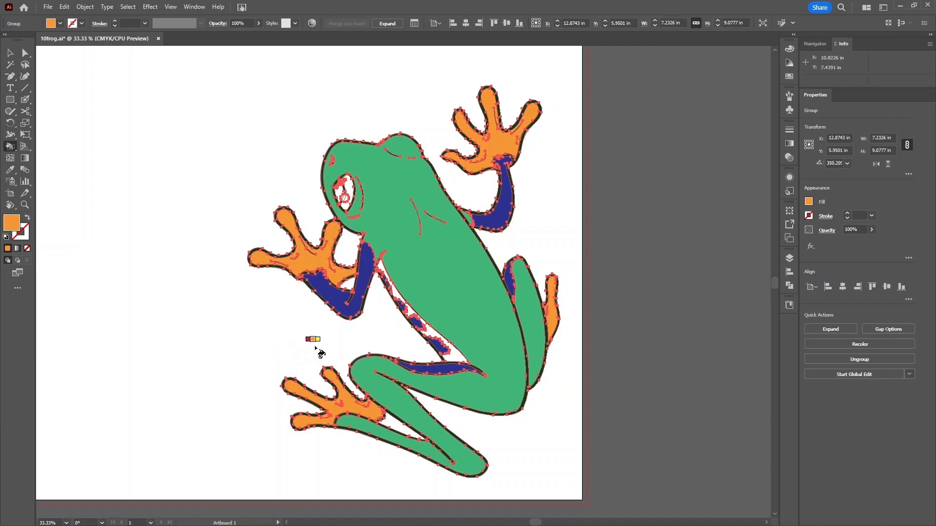
pyautogui.press('Right')
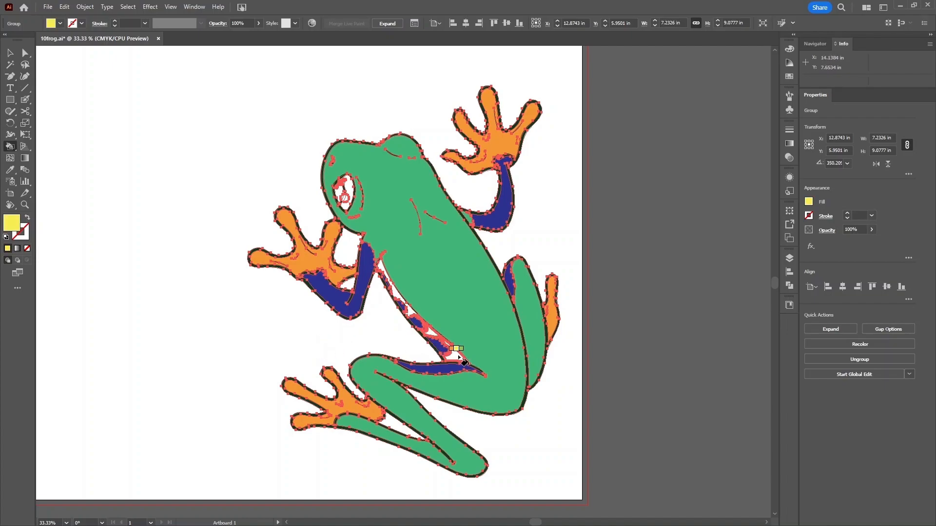
# - Paint the white gaps along the inner leg and side yellow, then zoom in on that stripe
pyautogui.click(460, 359)
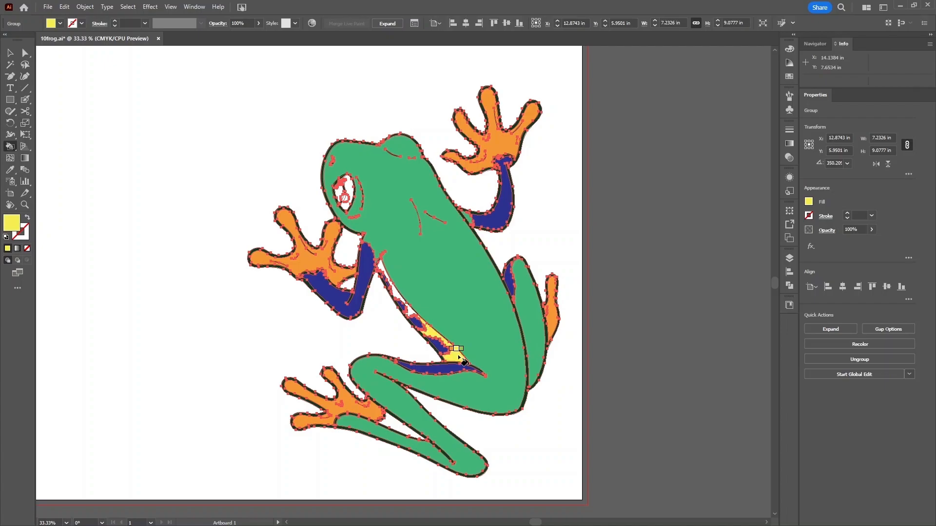
pyautogui.click(410, 312)
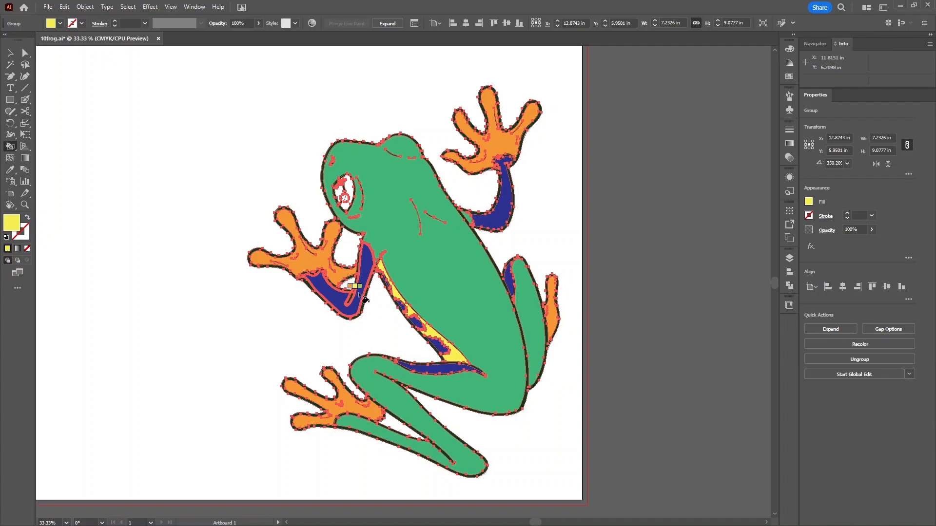
pyautogui.moveTo(483, 248); pyautogui.dragTo(435, 287)
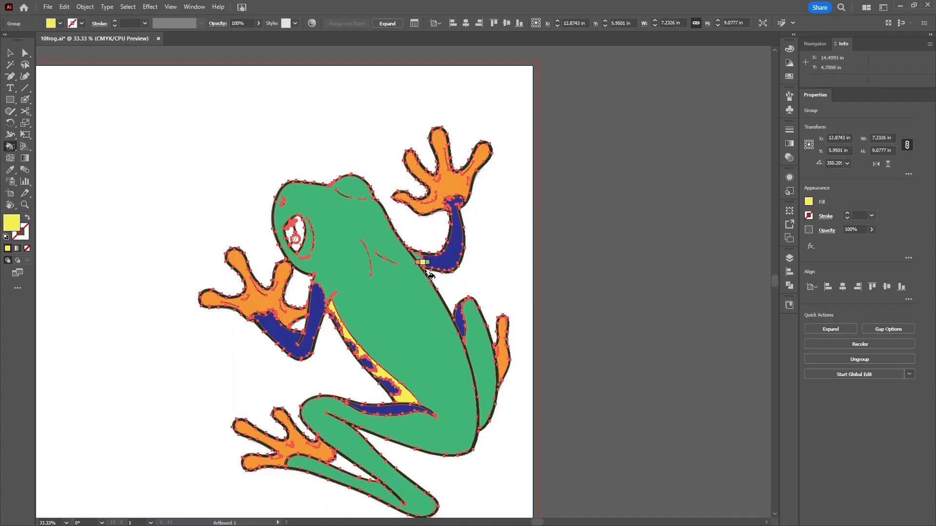
pyautogui.hotkey('ctrl', '+')
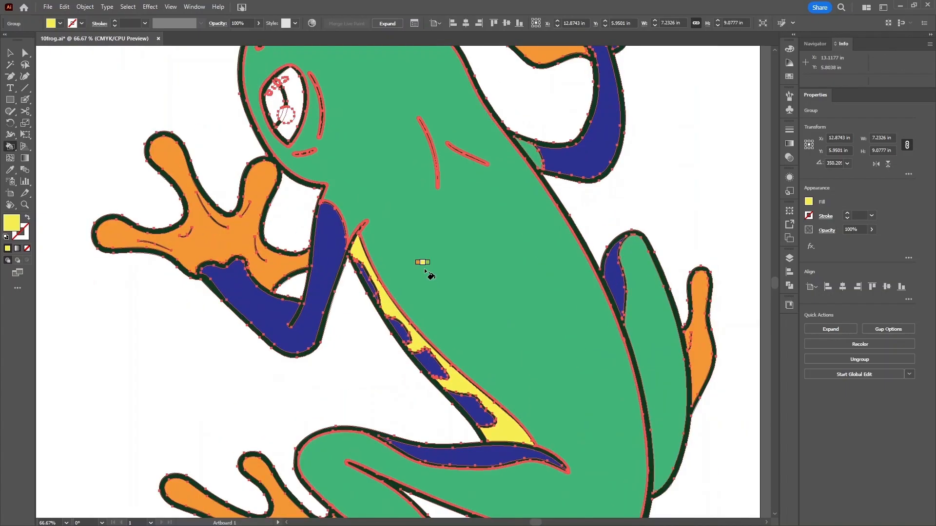
pyautogui.scroll(5, 404, 302)
pyautogui.hscroll(-2, 403, 345)
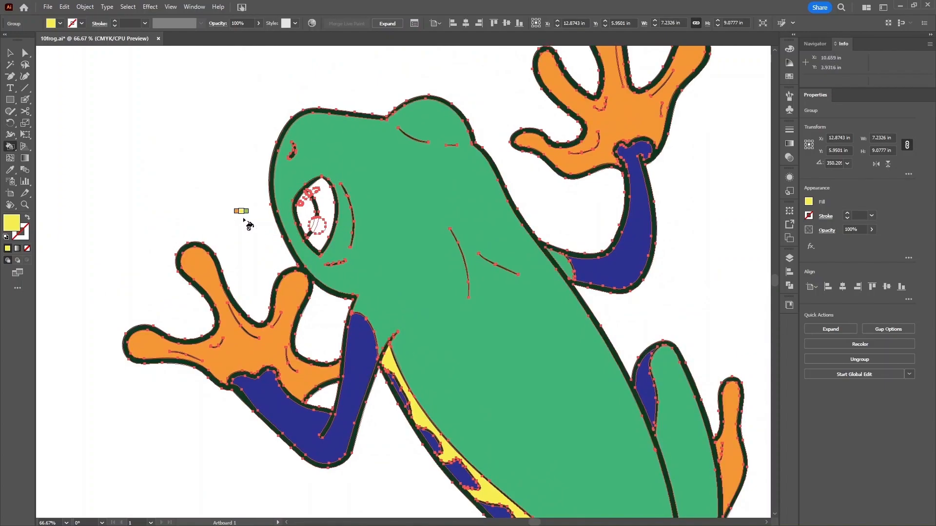
# - Paint the eye's outer region red and its pupil a near-black dark brown
pyautogui.press('Left')
pyautogui.press('Left')
pyautogui.click(327, 195)
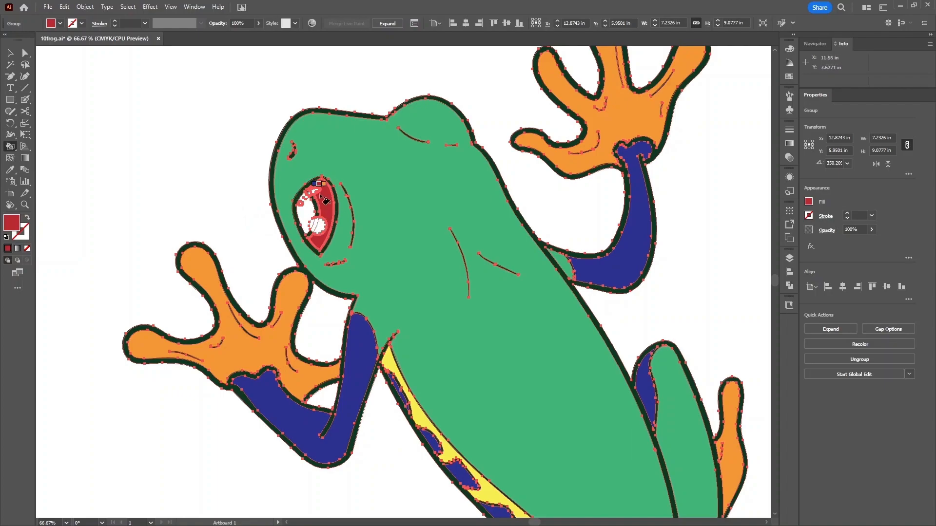
pyautogui.press('Left')
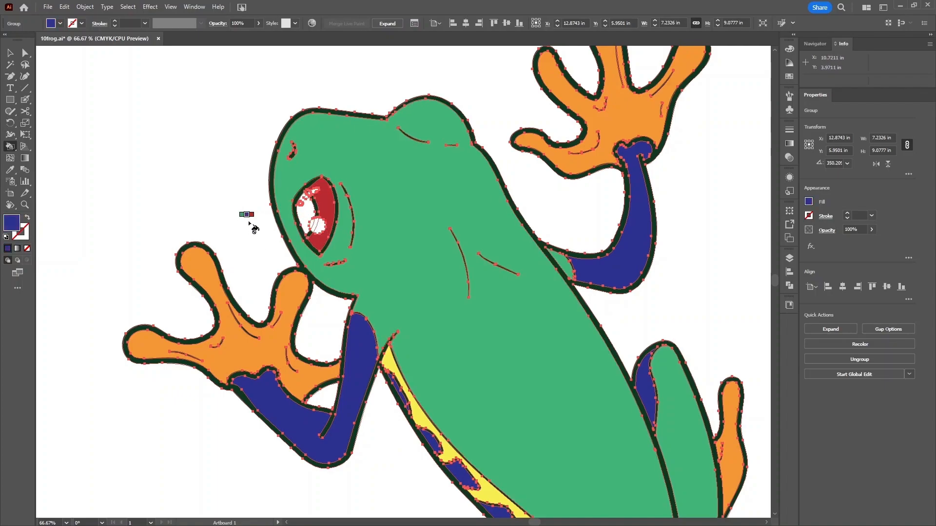
pyautogui.press('Left')
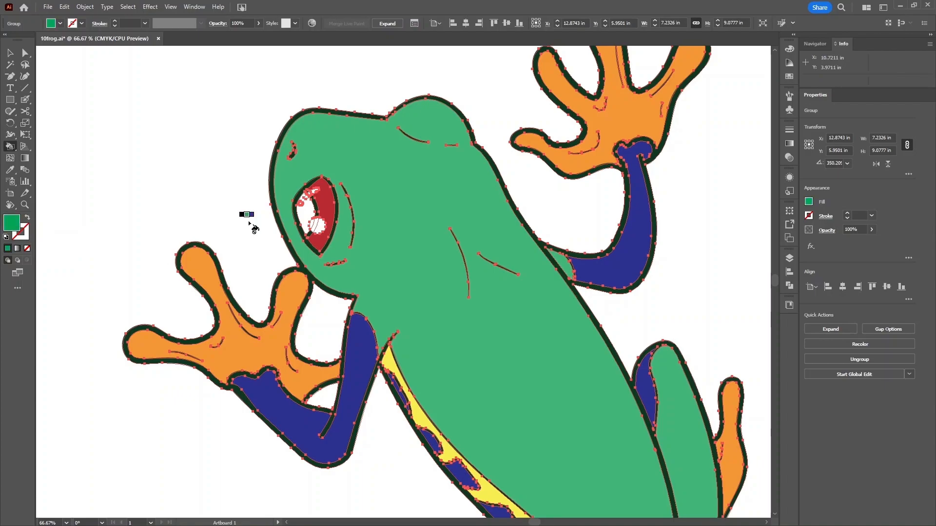
pyautogui.press('Left')
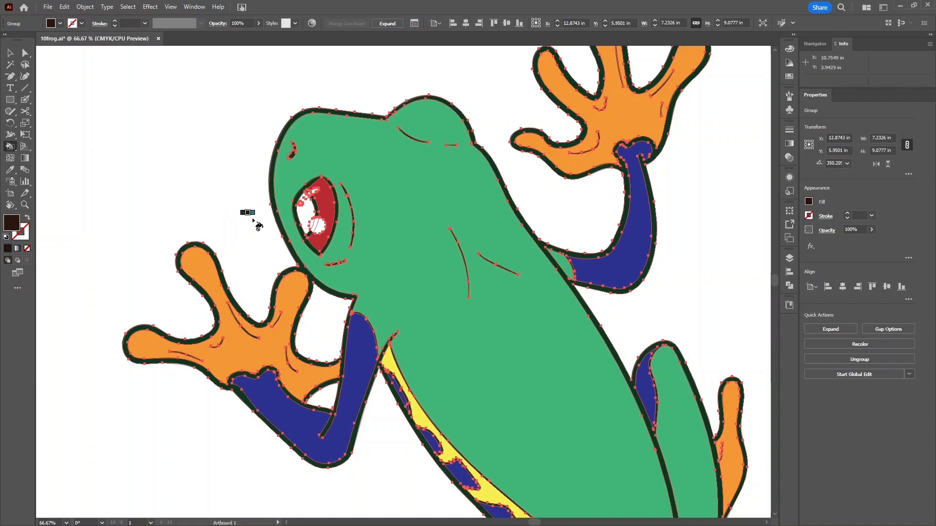
pyautogui.click(308, 221)
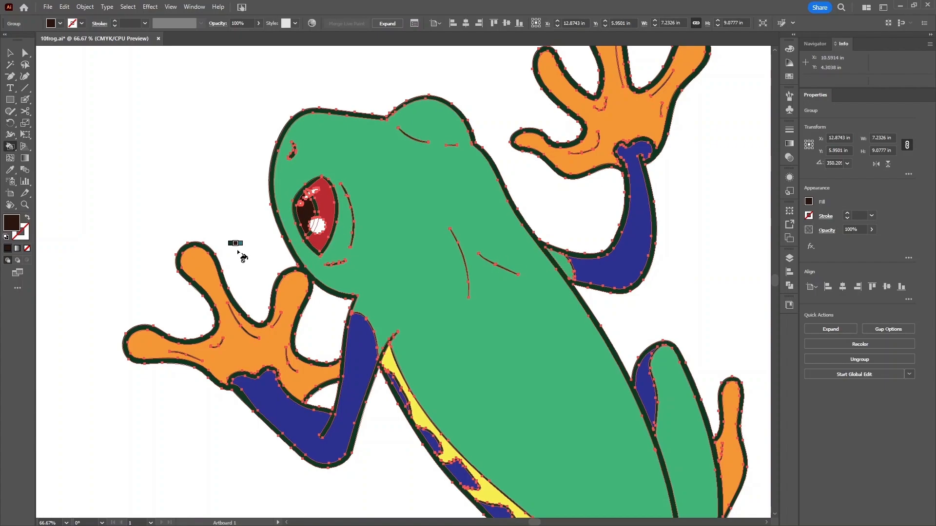
pyautogui.hotkey('ctrl', '0')
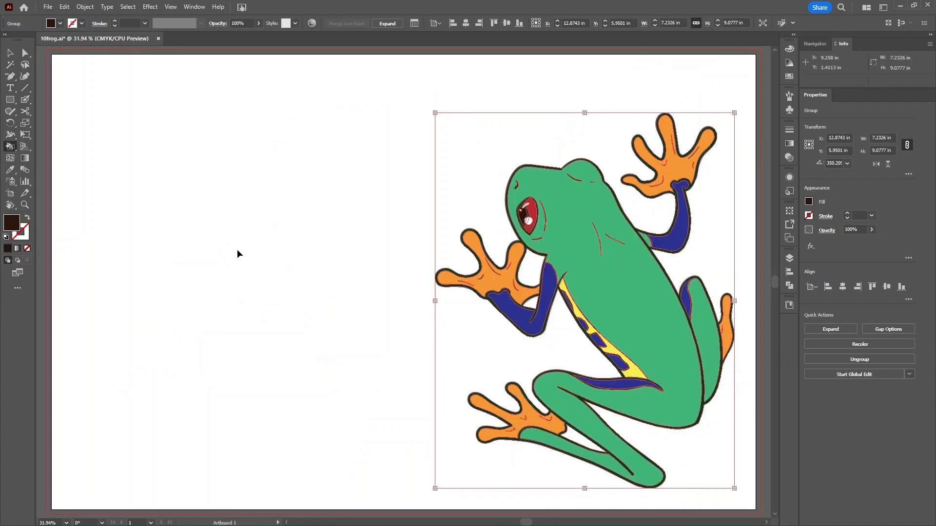
pyautogui.hscroll(5, 319, 286)
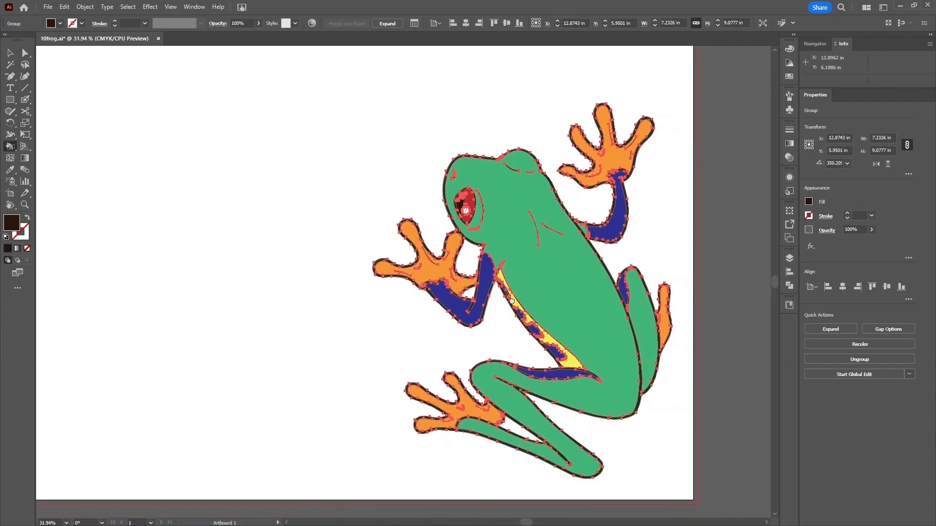
pyautogui.press('v')
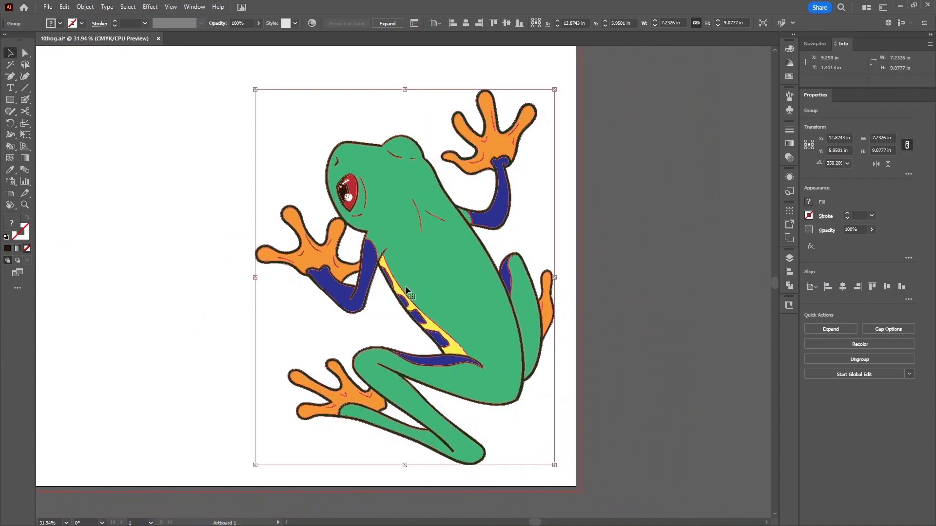
pyautogui.click(232, 327)
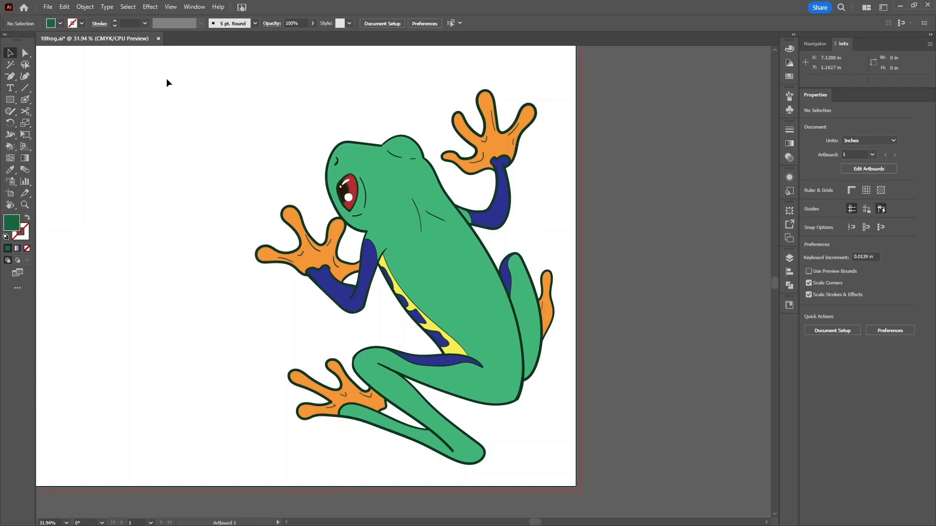
pyautogui.click(407, 202)
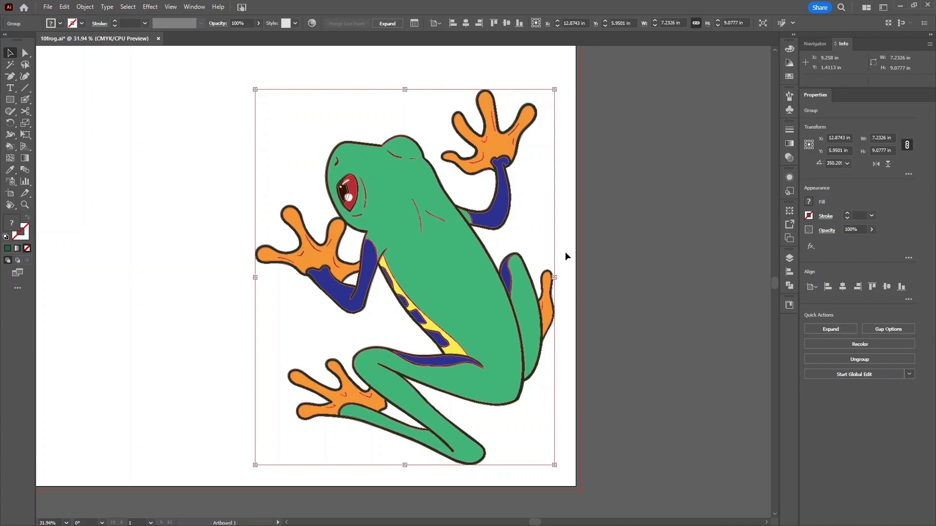
# - Expand the Live Paint frog into plain filled shapes
pyautogui.click(80, 7)
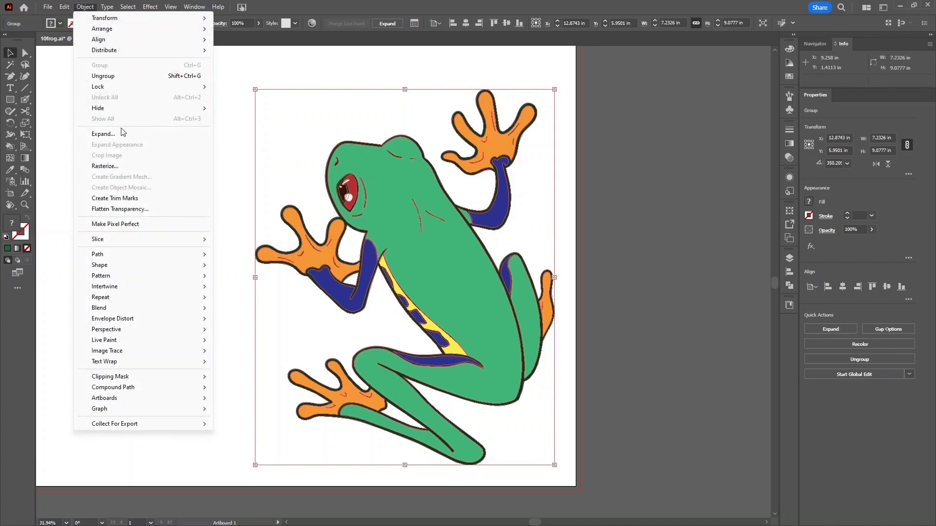
pyautogui.click(121, 134)
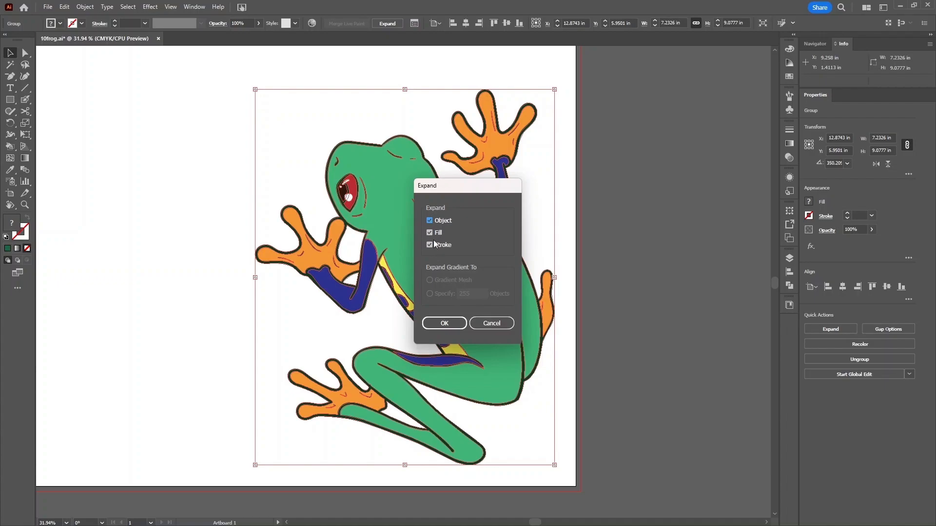
pyautogui.click(444, 327)
pyautogui.click(232, 324)
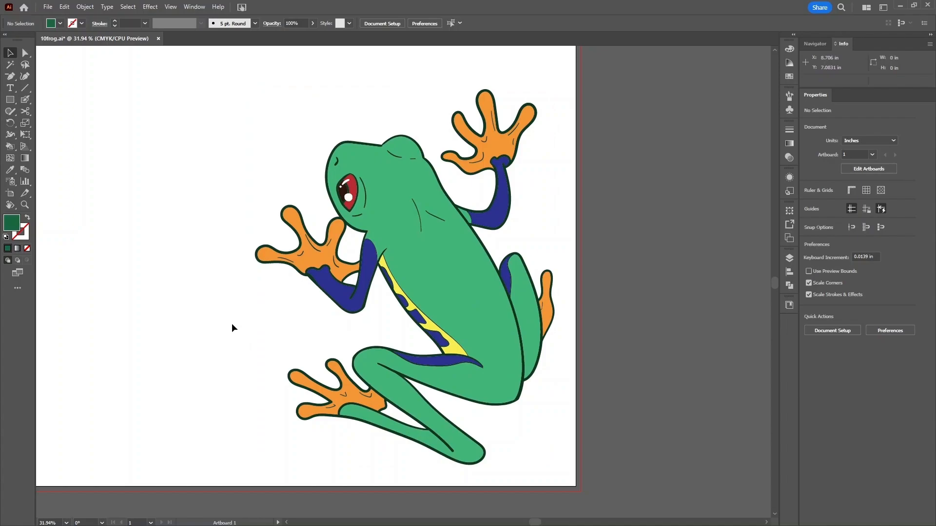
# - Ungroup the expanded frog, undoing each accidental move so the green body stays in place
pyautogui.click(422, 268)
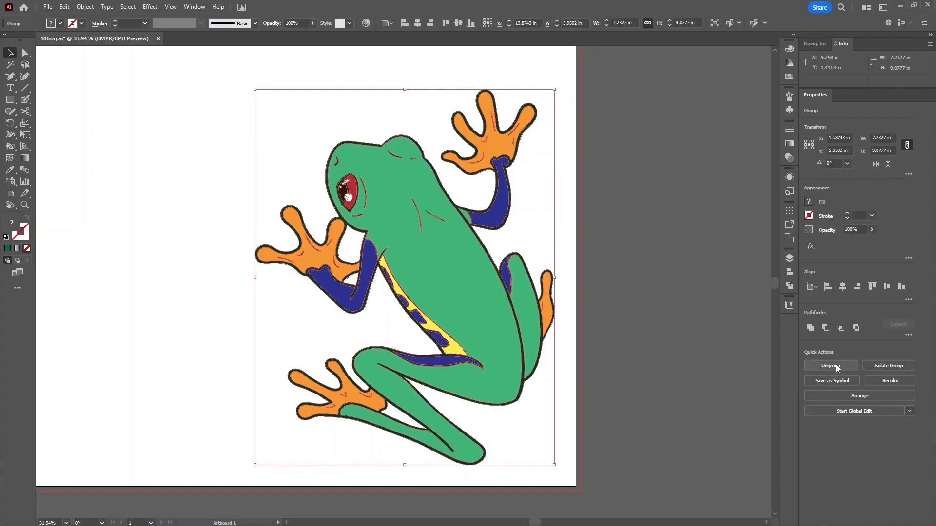
pyautogui.moveTo(455, 302); pyautogui.dragTo(498, 329)
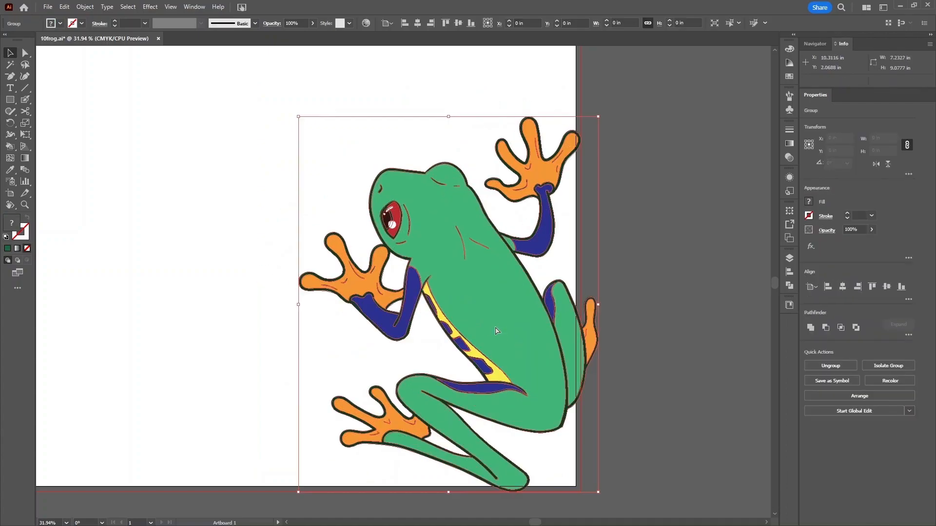
pyautogui.hotkey('ctrl', 'z')
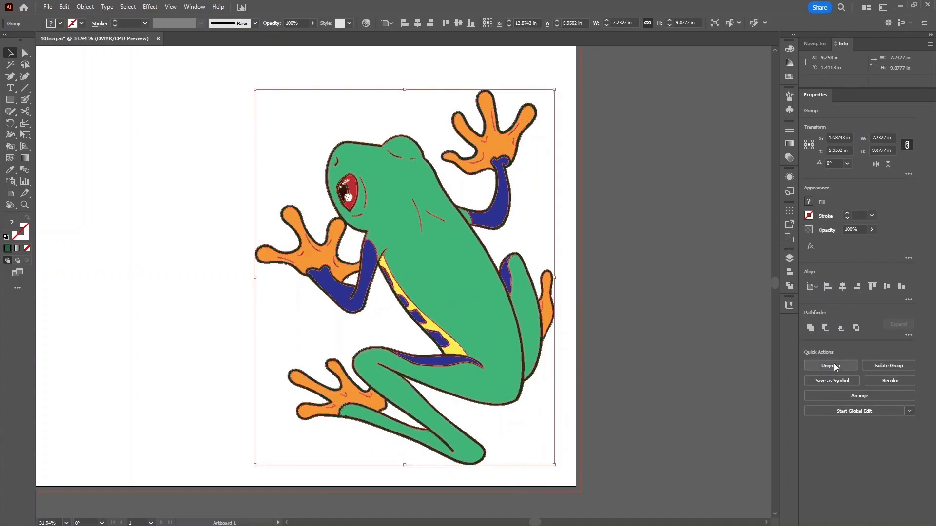
pyautogui.moveTo(489, 305); pyautogui.dragTo(595, 269)
pyautogui.hotkey('ctrl', 'z')
pyautogui.click(848, 366)
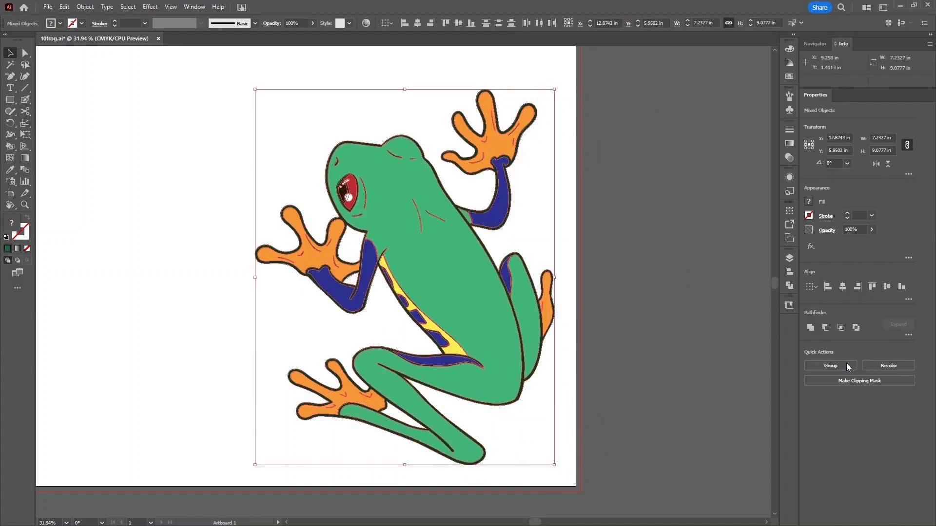
pyautogui.click(636, 279)
pyautogui.moveTo(438, 258); pyautogui.dragTo(579, 280)
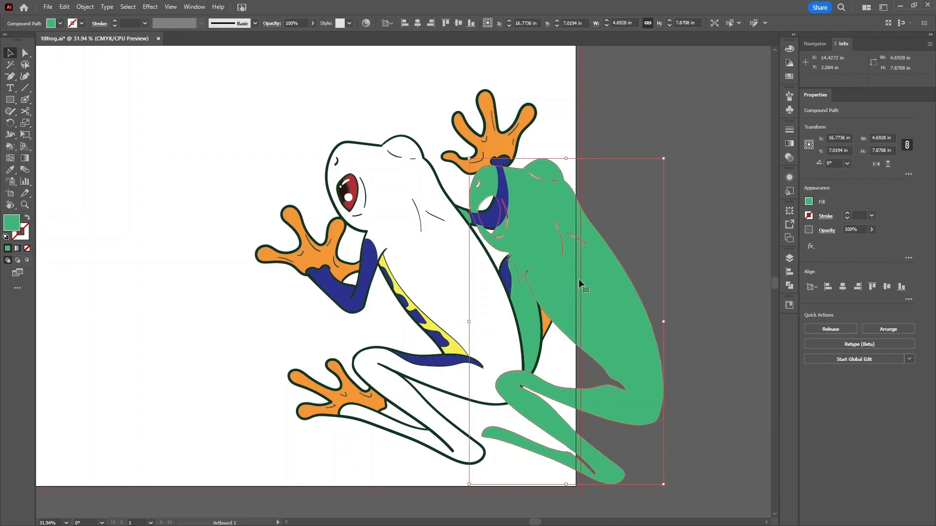
pyautogui.hotkey('ctrl', 'z')
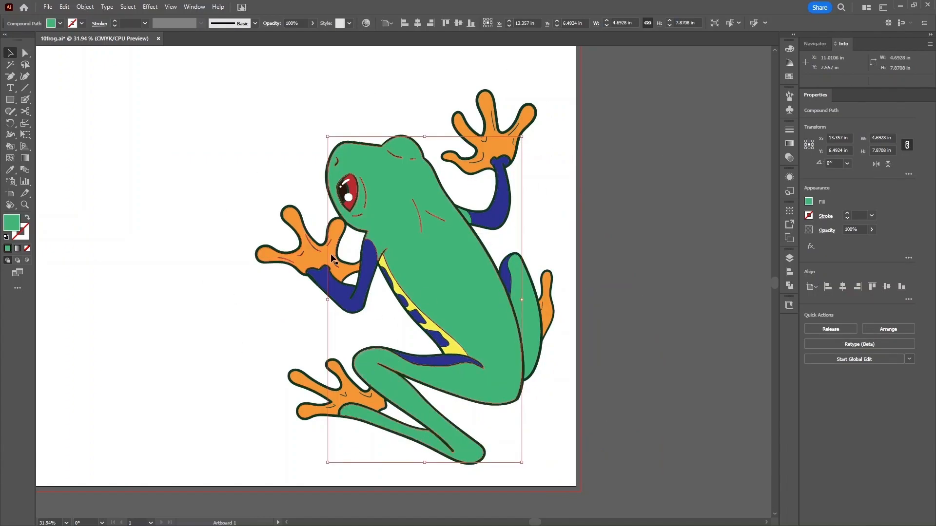
pyautogui.click(267, 305)
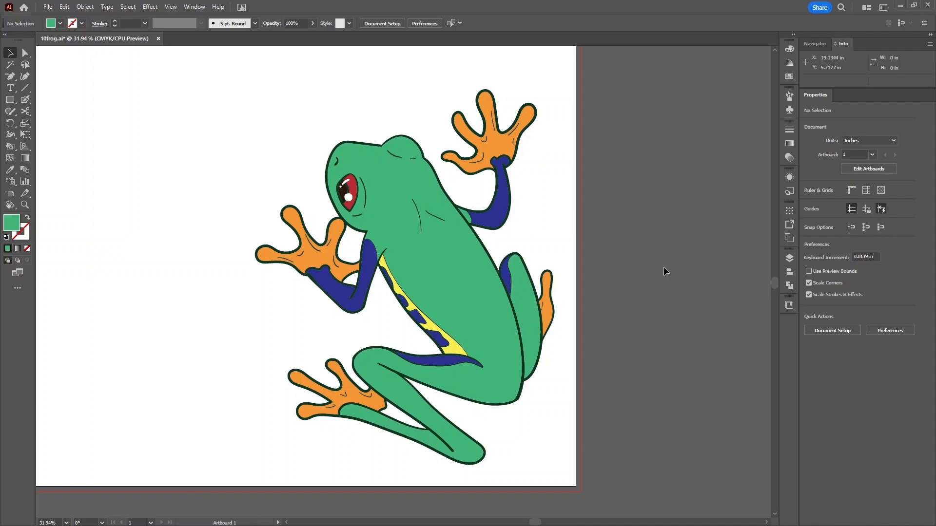
# - Select all the frog parts, ungroup them, and regroup them into a single group
pyautogui.moveTo(238, 63); pyautogui.dragTo(553, 402)
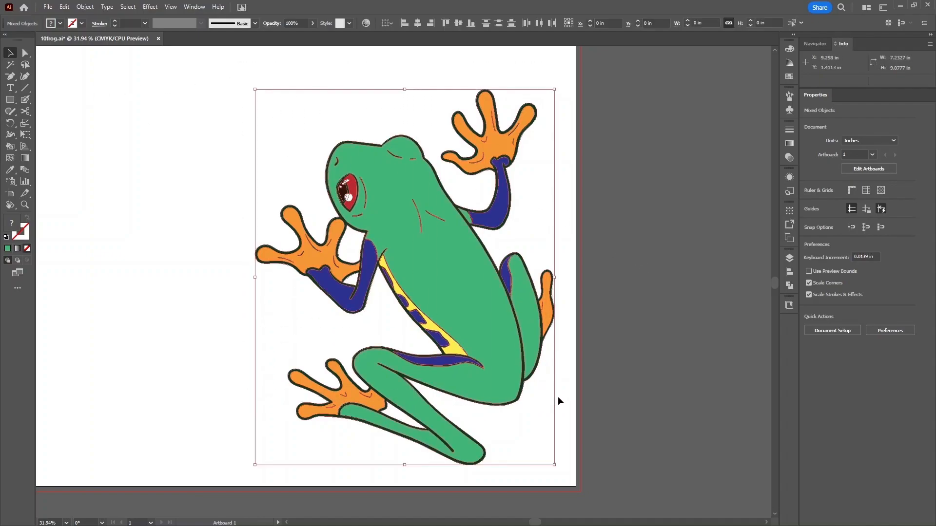
pyautogui.click(624, 349)
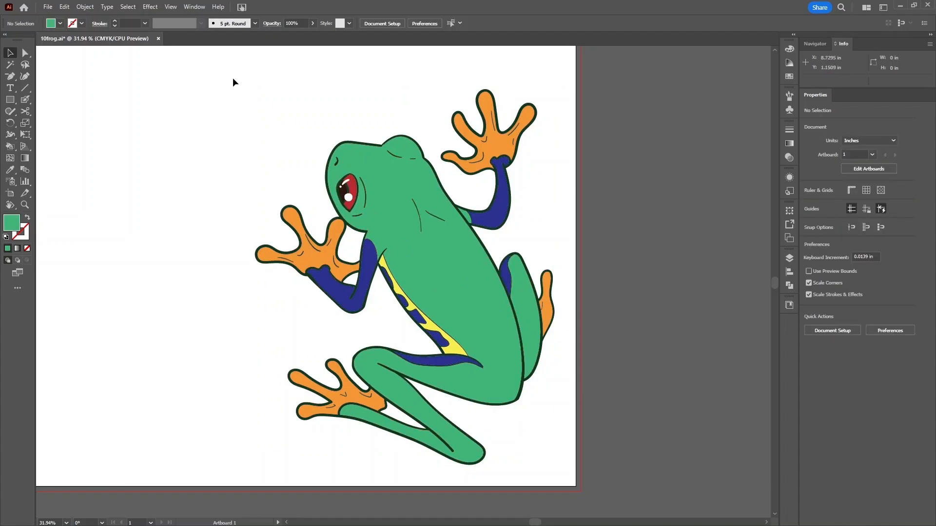
pyautogui.hotkey('ctrl', 'a')
pyautogui.hotkey('ctrl', 'g')
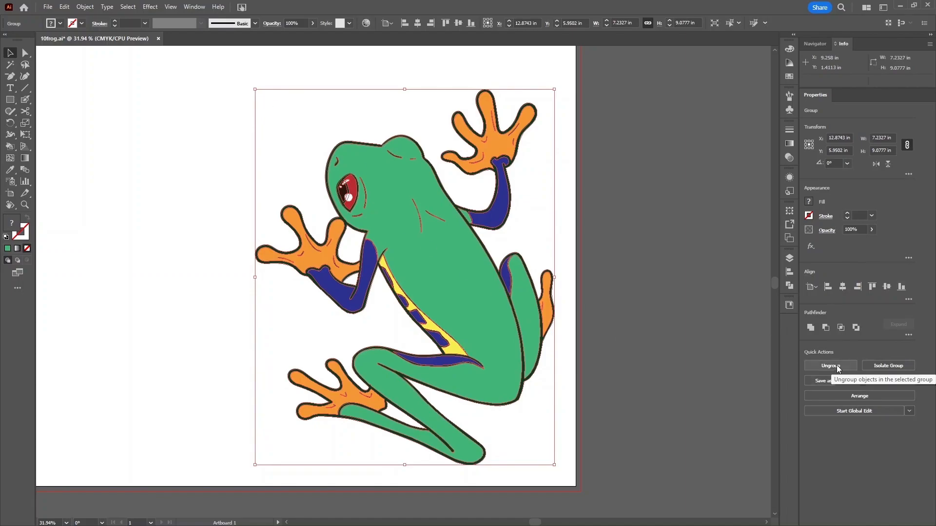
pyautogui.rightClick(417, 249)
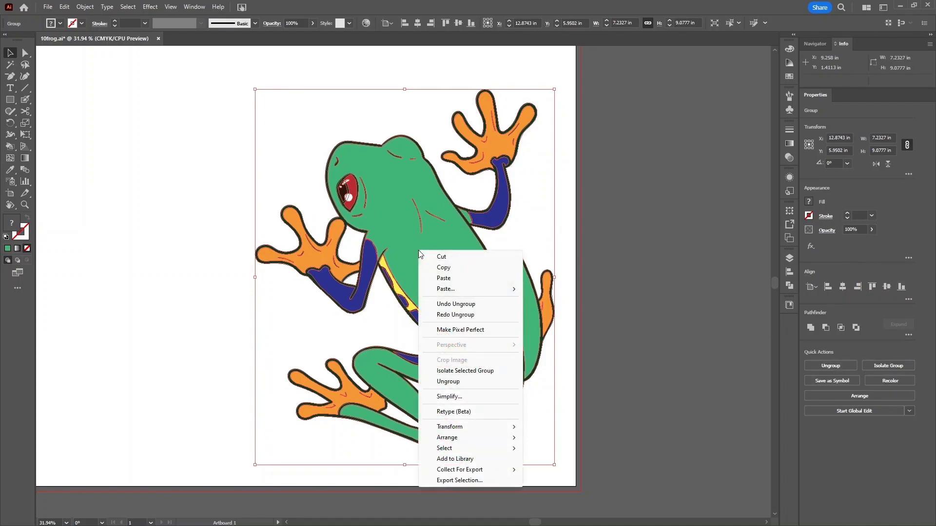
pyautogui.click(445, 381)
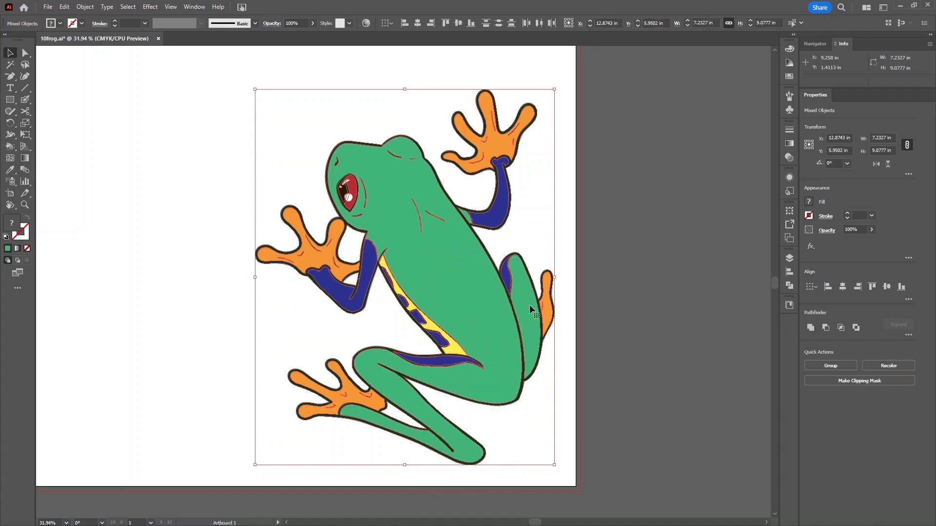
pyautogui.click(587, 254)
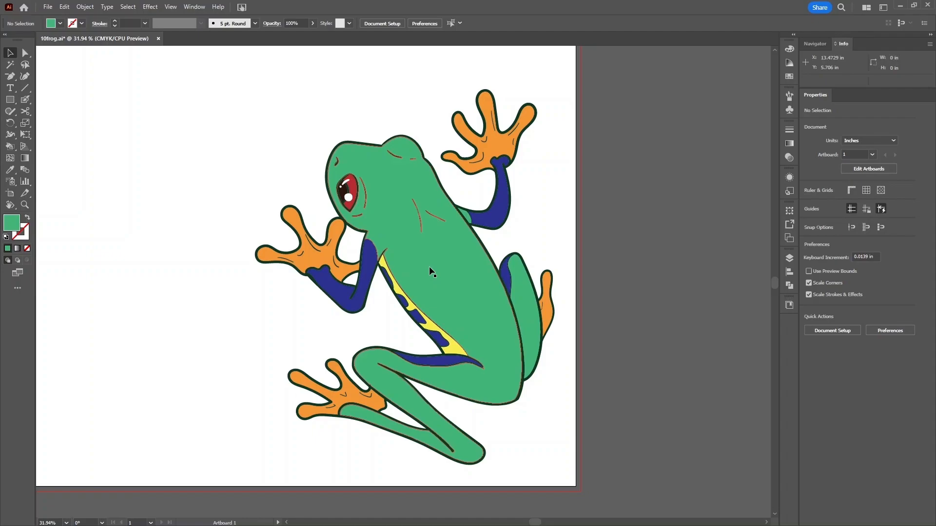
pyautogui.hotkey('ctrl', 'a')
pyautogui.hotkey('ctrl', 'g')
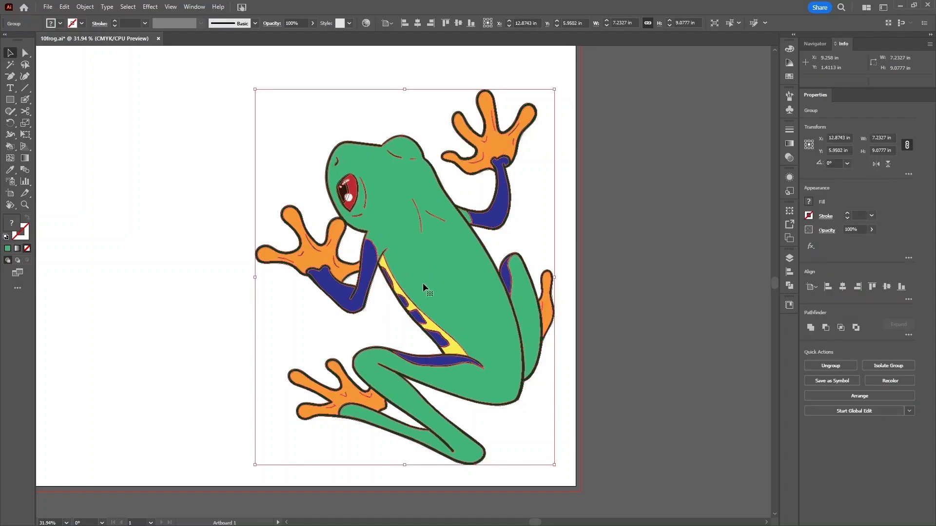
# - Inside the group, send the orange left hand behind the blue arm
pyautogui.doubleClick(448, 271)
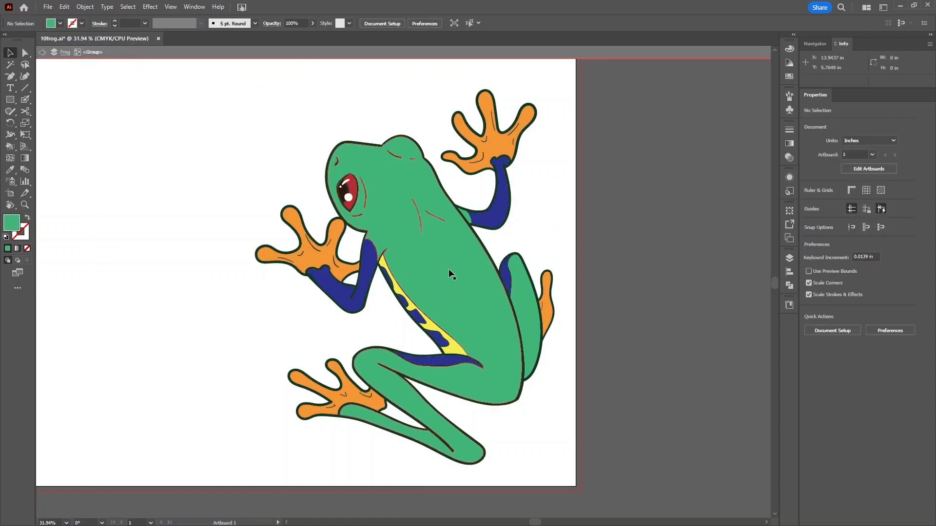
pyautogui.click(448, 270)
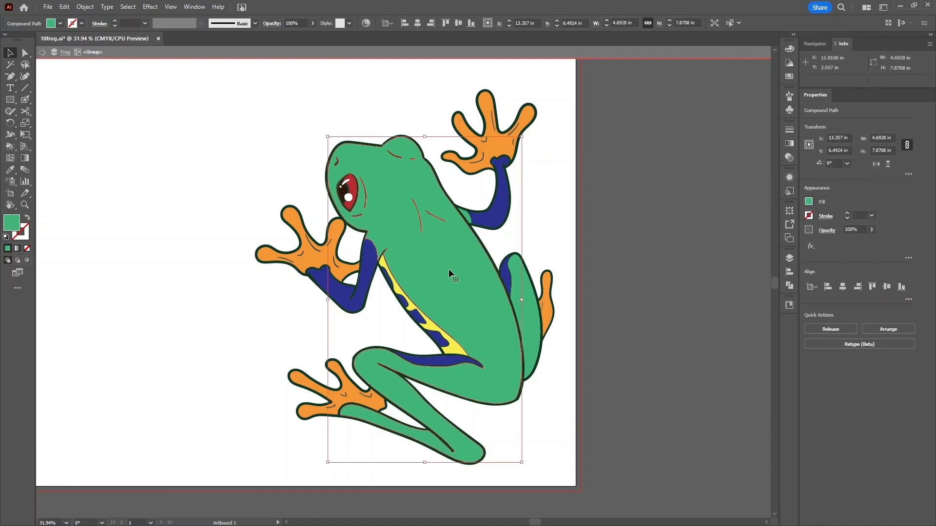
pyautogui.click(311, 256)
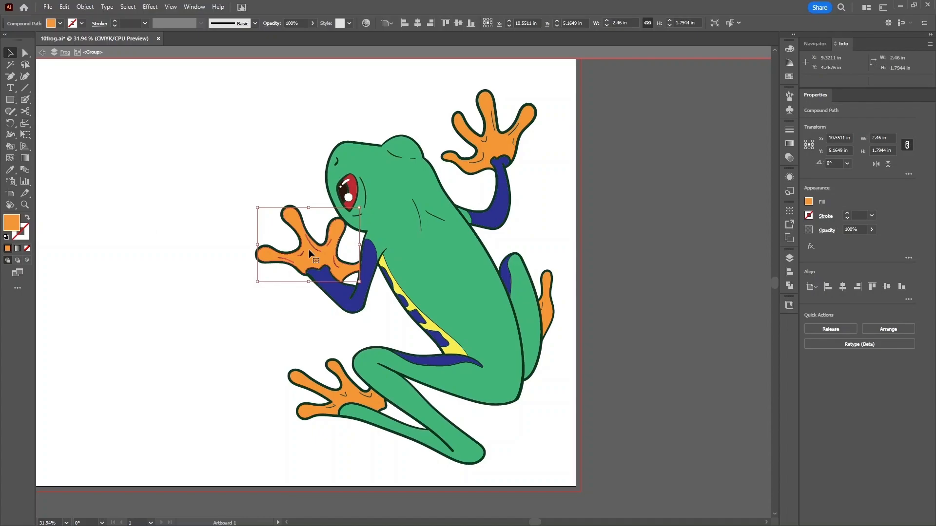
pyautogui.hotkey('ctrl', '[')
pyautogui.click(256, 136)
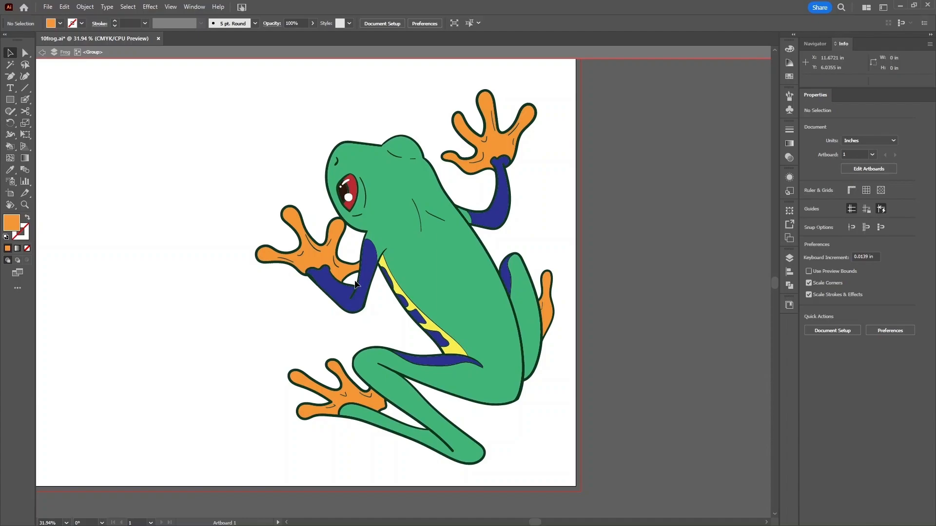
# - Float the Gradient panel to the left of the frog and select the back-leg shape
pyautogui.click(790, 144)
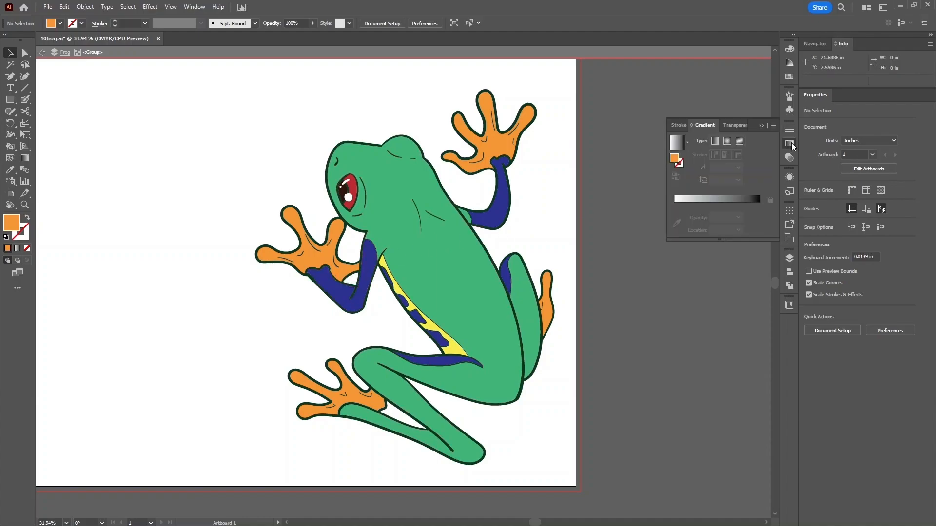
pyautogui.click(789, 143)
pyautogui.moveTo(359, 194); pyautogui.dragTo(251, 136)
pyautogui.click(249, 145)
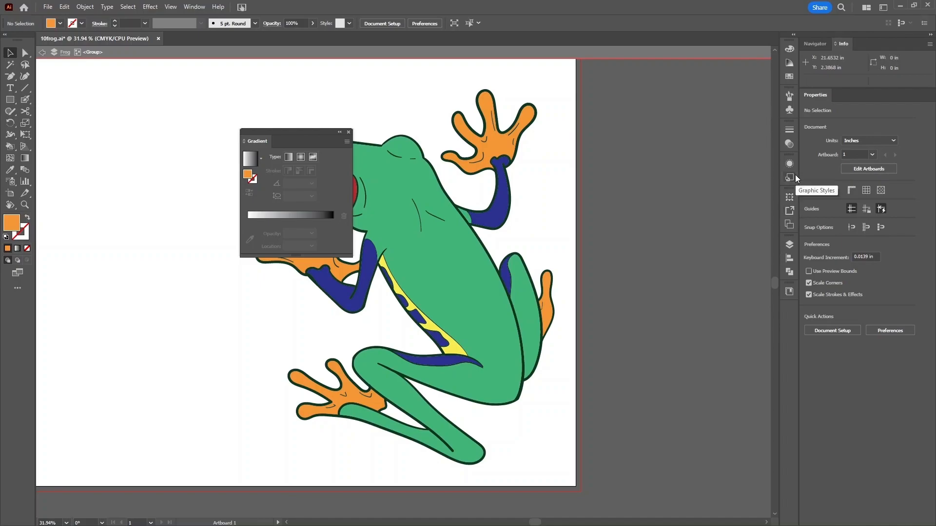
pyautogui.click(194, 7)
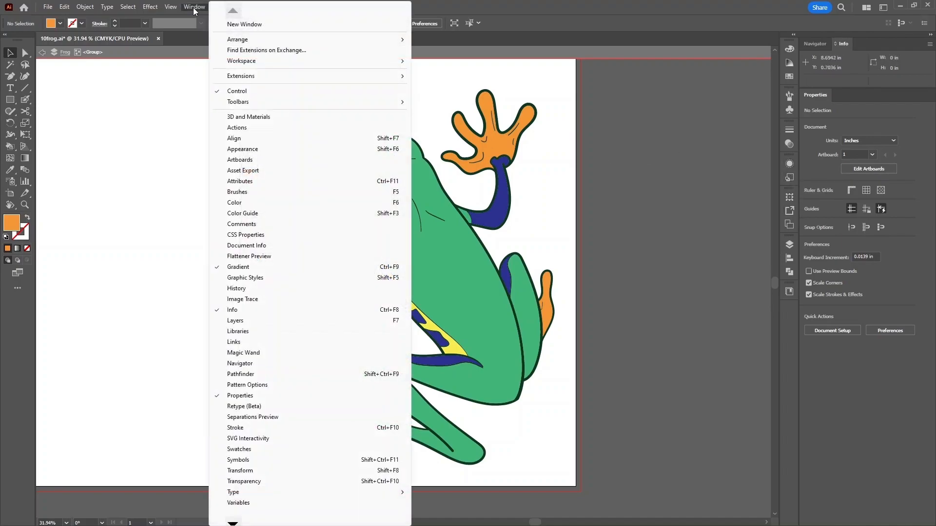
pyautogui.click(243, 271)
pyautogui.moveTo(309, 133); pyautogui.dragTo(200, 116)
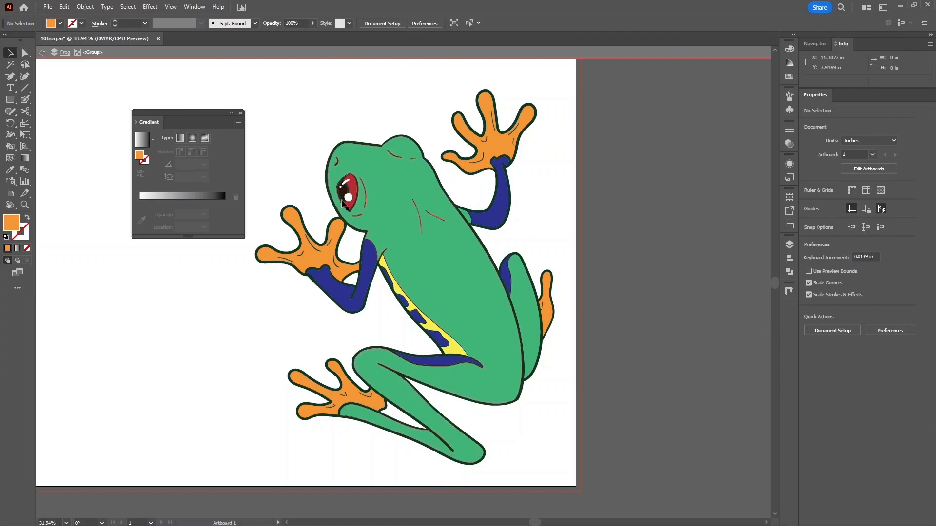
pyautogui.click(520, 295)
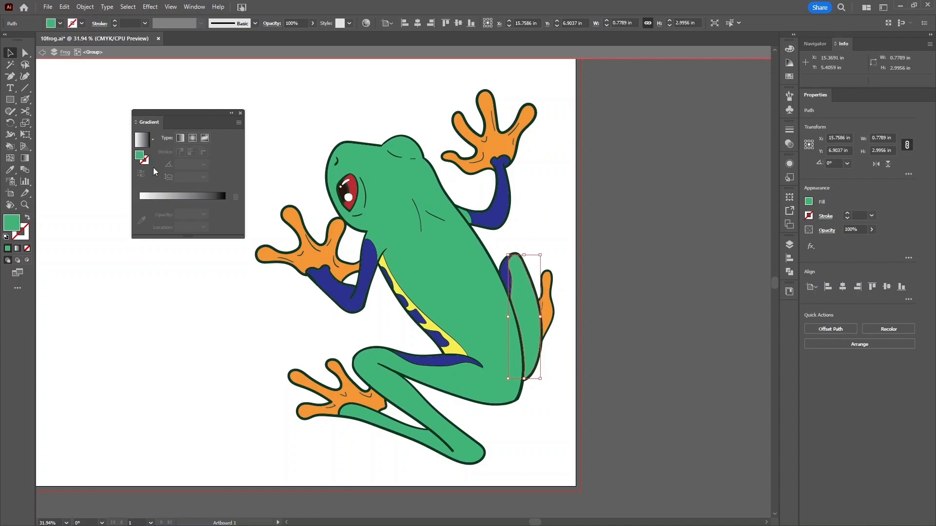
# - Apply a white-to-black linear gradient to the selected back-leg shape
pyautogui.click(155, 198)
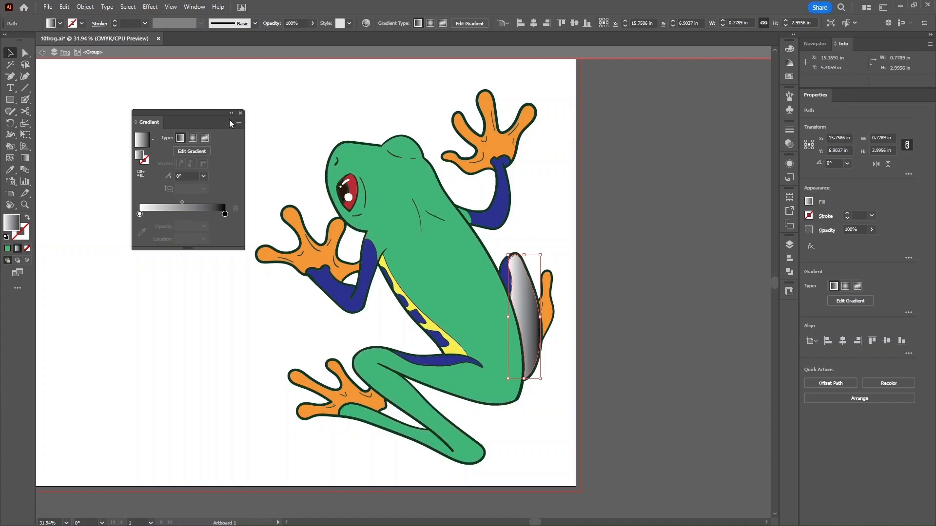
pyautogui.click(193, 152)
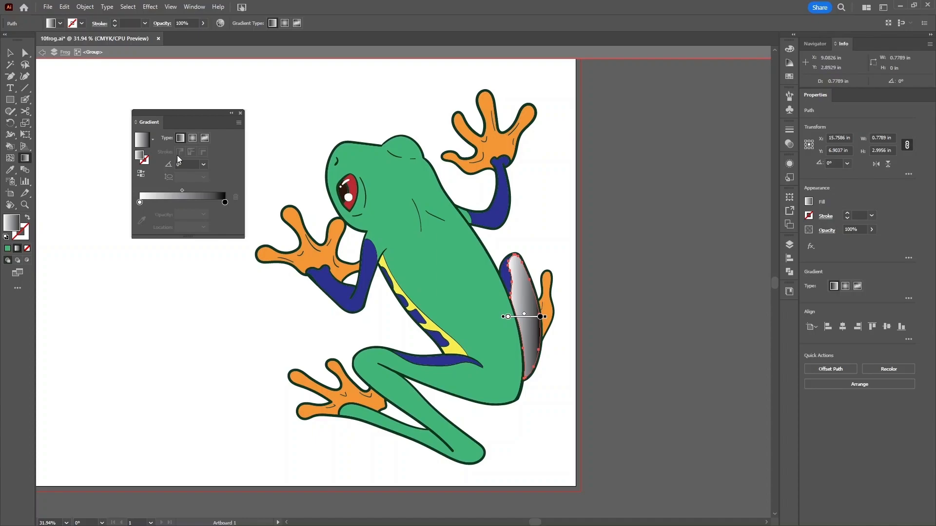
pyautogui.press('v')
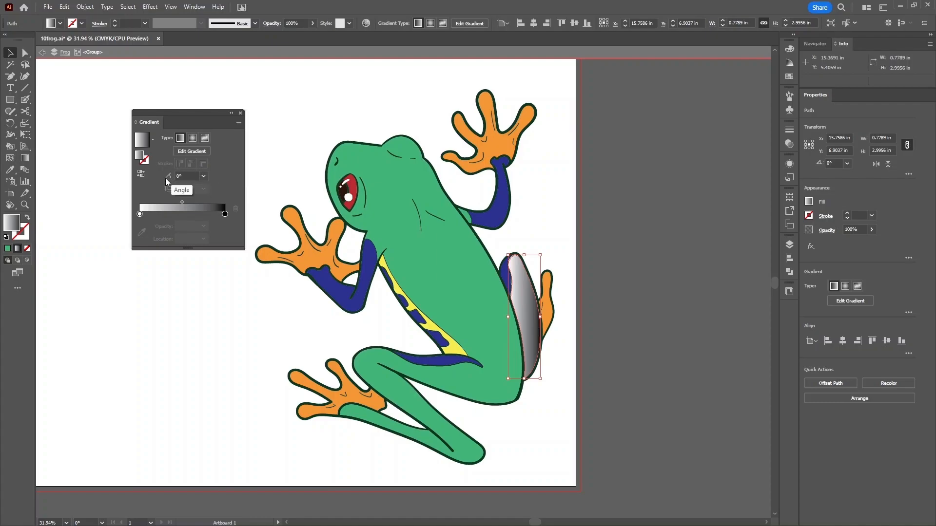
# - Rotate the back-leg gradient, trying 90° then 45° and fine-tuning the angle with arrow keys
pyautogui.click(203, 176)
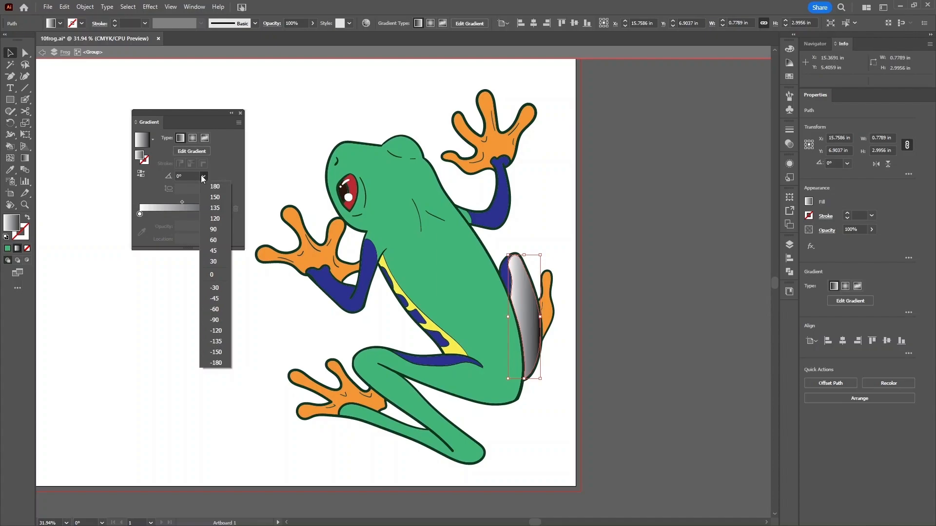
pyautogui.click(214, 228)
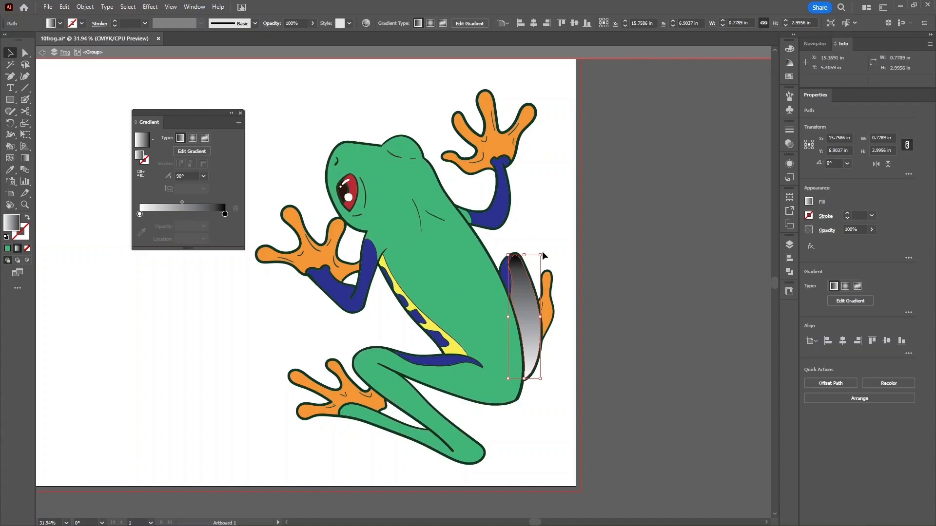
pyautogui.click(204, 176)
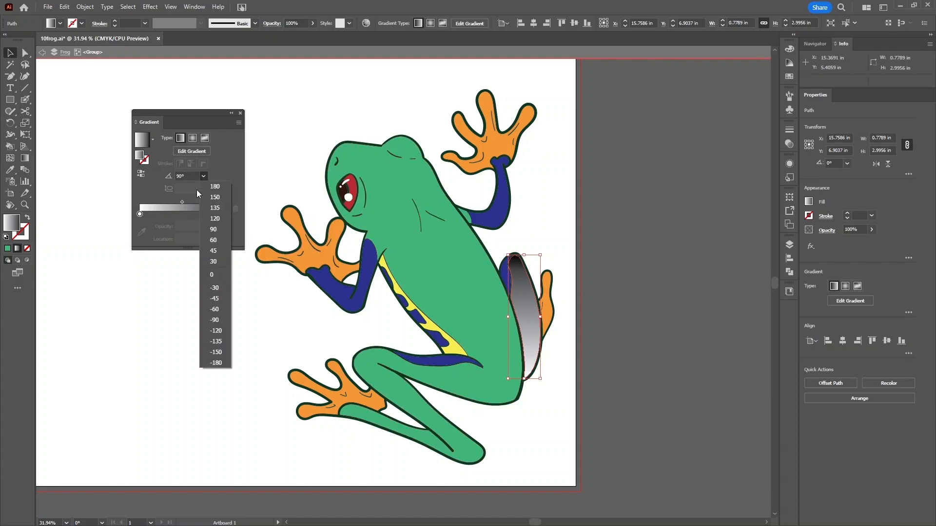
pyautogui.click(215, 250)
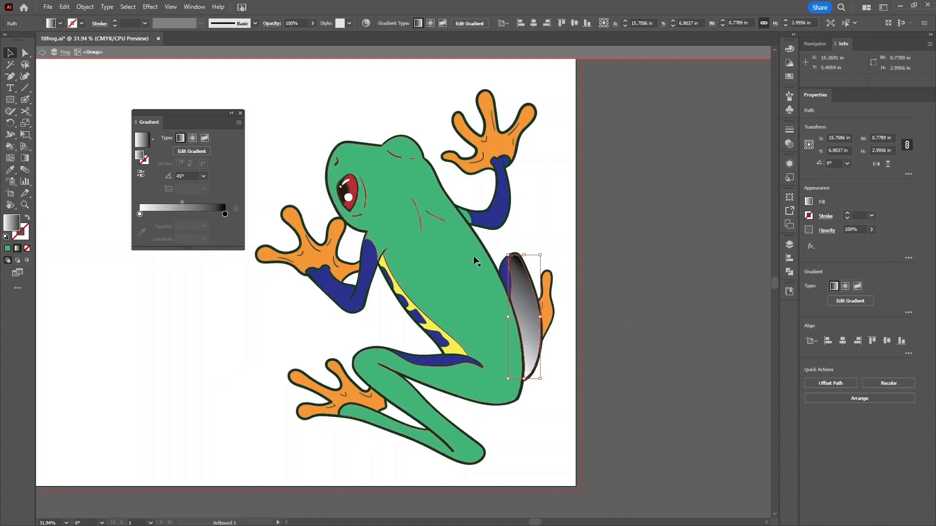
pyautogui.click(187, 177)
pyautogui.press('Up')
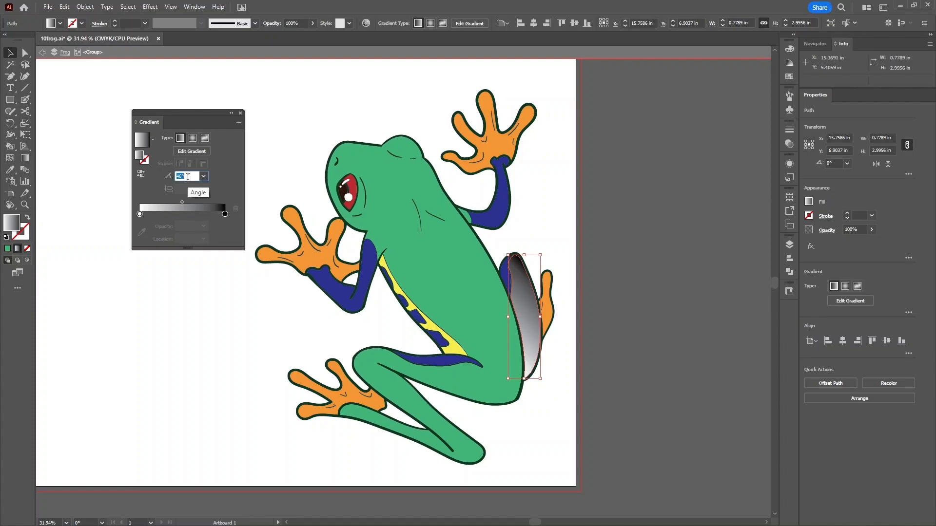
pyautogui.press('Down')
pyautogui.press('Down')
pyautogui.press('Down')
pyautogui.press('Down')
pyautogui.press('Down')
pyautogui.press('Down')
pyautogui.press('Down')
pyautogui.press('Down')
pyautogui.press('Down')
pyautogui.press('Down')
pyautogui.press('Down')
pyautogui.press('Down')
pyautogui.press('Down')
pyautogui.press('Down')
pyautogui.press('Down')
pyautogui.press('Down')
pyautogui.press('Down')
pyautogui.press('Down')
pyautogui.press('Down')
pyautogui.press('Down')
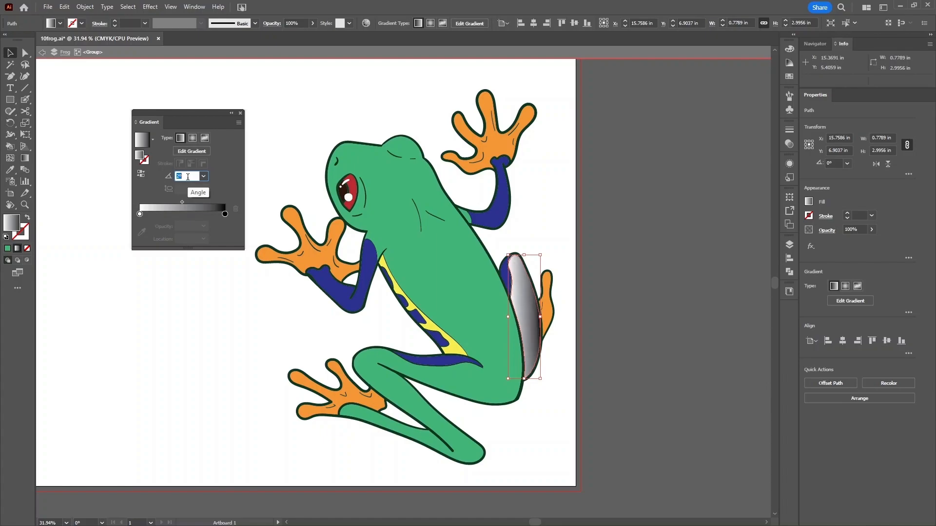
pyautogui.press('Down')
pyautogui.press('Down')
pyautogui.press('Down')
pyautogui.press('Down')
pyautogui.press('Down')
pyautogui.press('Down')
pyautogui.press('Down')
pyautogui.press('Down')
pyautogui.press('Down')
pyautogui.press('Down')
pyautogui.press('Down')
pyautogui.press('Down')
pyautogui.press('Down')
pyautogui.press('Down')
pyautogui.press('Down')
pyautogui.press('Down')
pyautogui.press('Down')
pyautogui.press('Down')
pyautogui.press('Down')
pyautogui.press('Down')
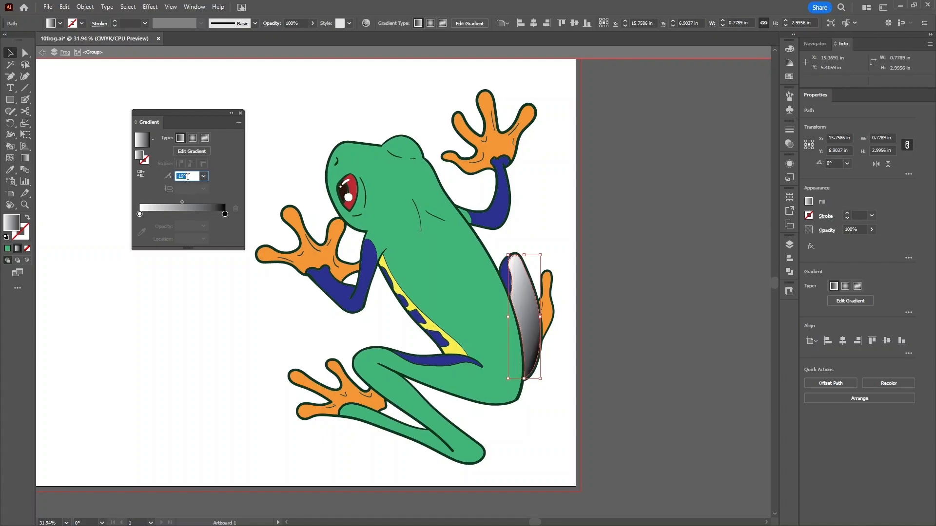
pyautogui.press('Down')
pyautogui.press('Down')
pyautogui.press('Down')
pyautogui.press('Down')
pyautogui.press('Down')
pyautogui.press('Down')
pyautogui.press('Down')
pyautogui.press('Down')
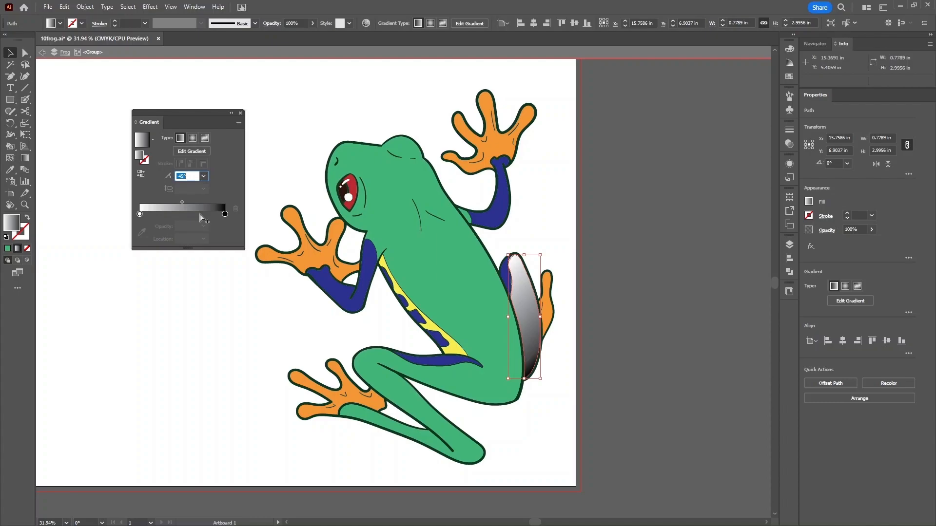
# - Undo the stop moves, toggle Reverse Gradient twice, and return the white stop to the start
pyautogui.moveTo(139, 214)
pyautogui.mouseDown()
pyautogui.moveTo(177, 214)
pyautogui.moveTo(147, 214)
pyautogui.mouseUp()
pyautogui.hotkey('ctrl', 'z')
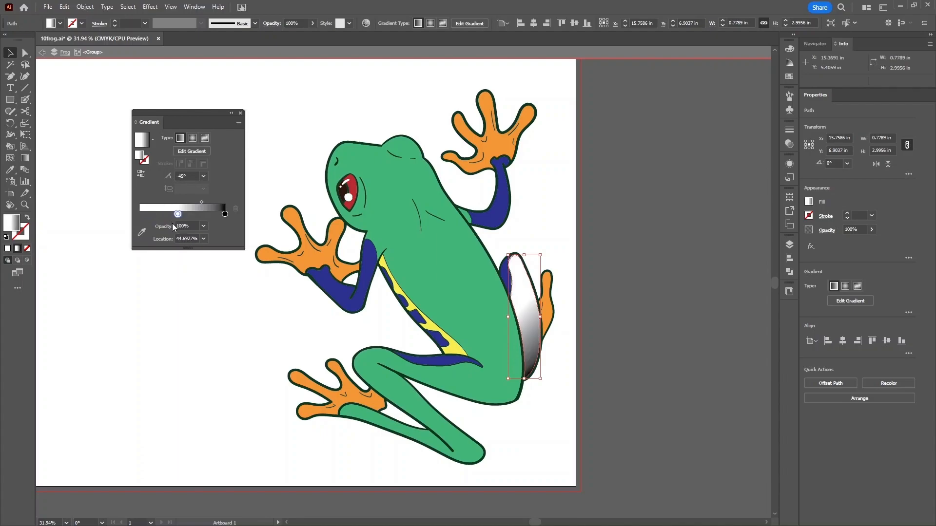
pyautogui.hotkey('ctrl', 'z')
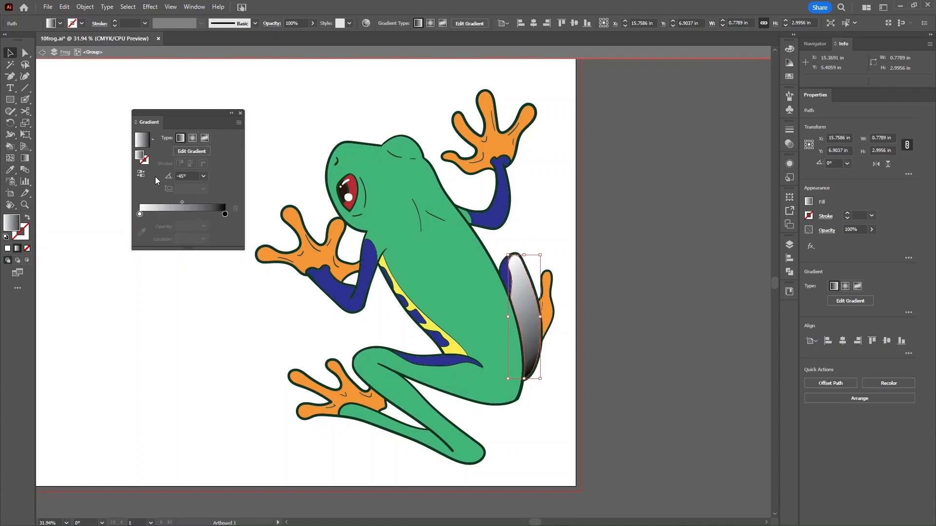
pyautogui.click(141, 177)
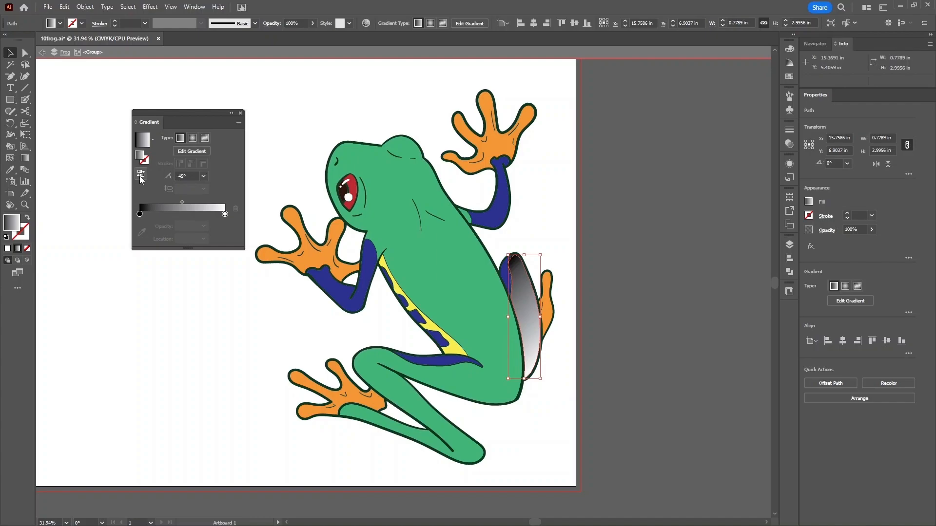
pyautogui.click(141, 178)
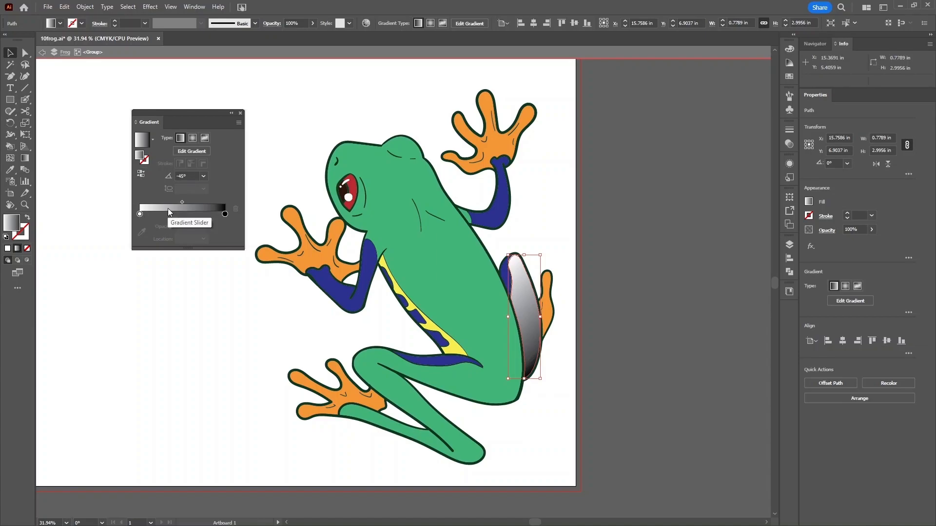
pyautogui.click(139, 214)
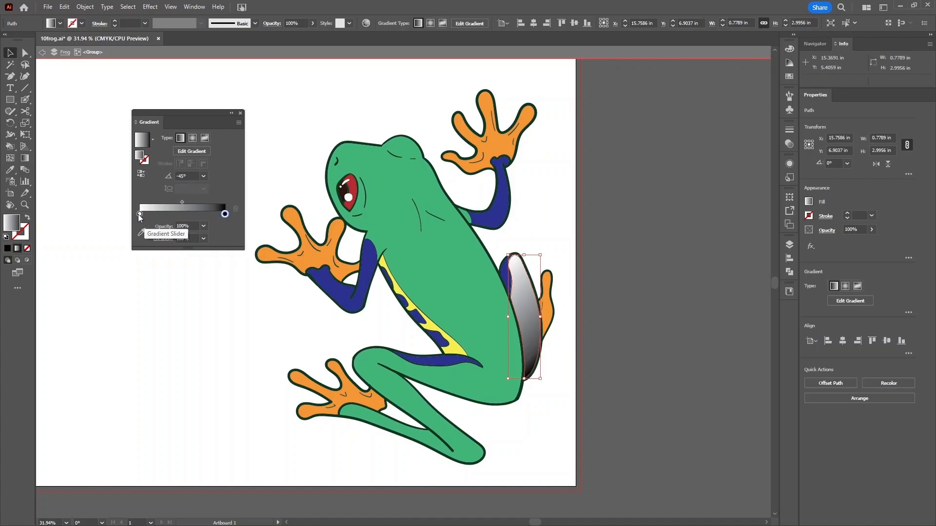
pyautogui.moveTo(139, 214)
pyautogui.mouseDown()
pyautogui.moveTo(208, 214)
pyautogui.moveTo(157, 214)
pyautogui.mouseUp()
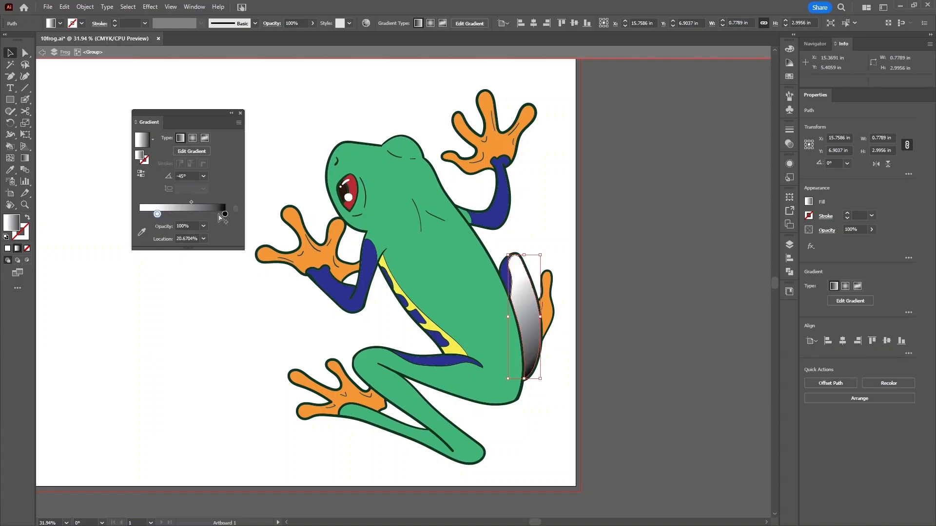
pyautogui.moveTo(225, 215)
pyautogui.mouseDown()
pyautogui.moveTo(205, 214)
pyautogui.moveTo(226, 214)
pyautogui.mouseUp()
pyautogui.moveTo(157, 214); pyautogui.dragTo(139, 214)
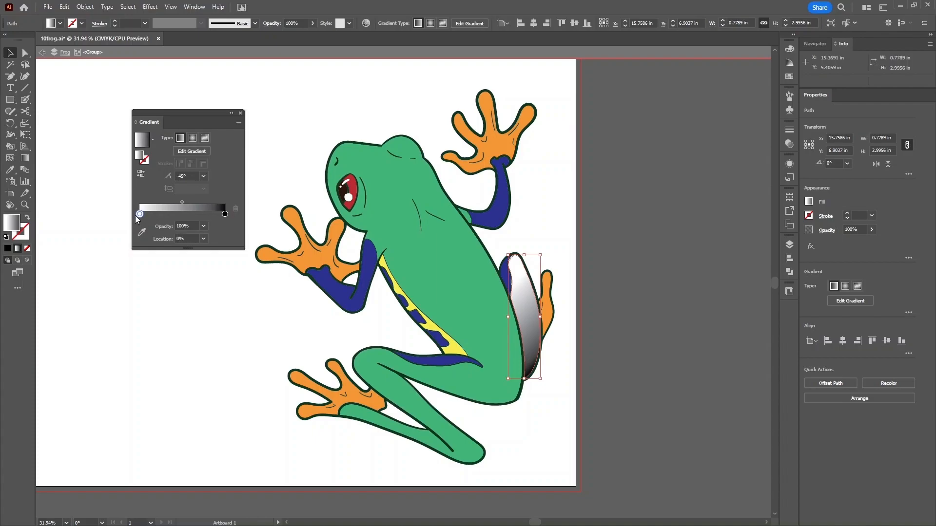
# - Add extra stops at about 26% and 45%, remove the 26% one, then open the white stop's colour settings and eyedropper
pyautogui.click(161, 215)
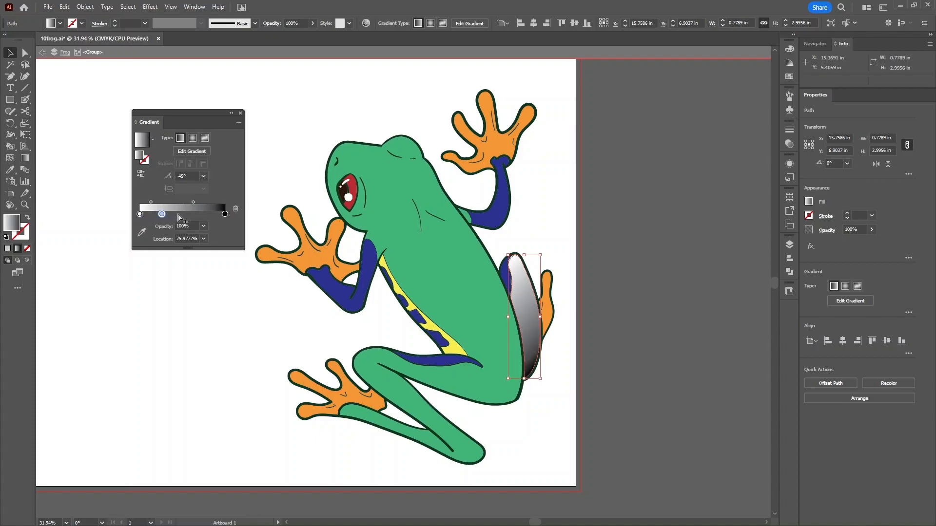
pyautogui.click(178, 215)
pyautogui.moveTo(161, 214); pyautogui.dragTo(186, 261)
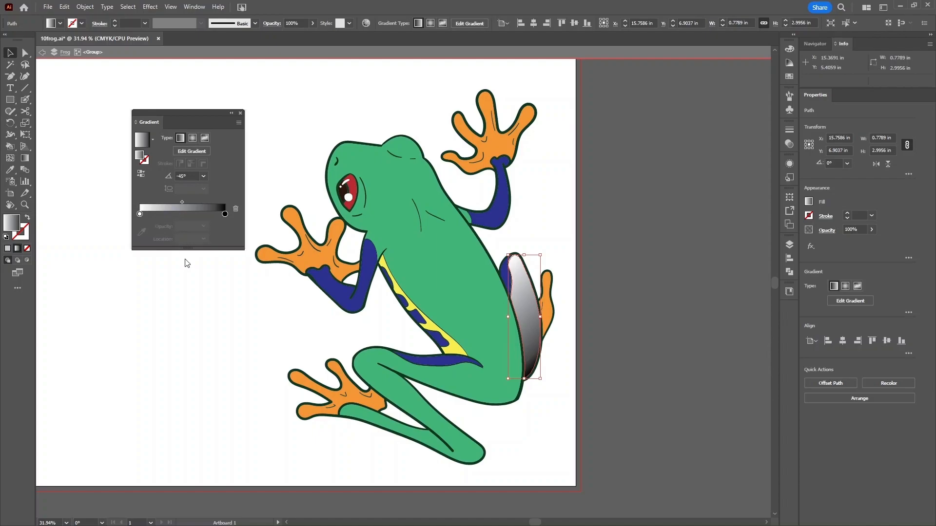
pyautogui.click(140, 214)
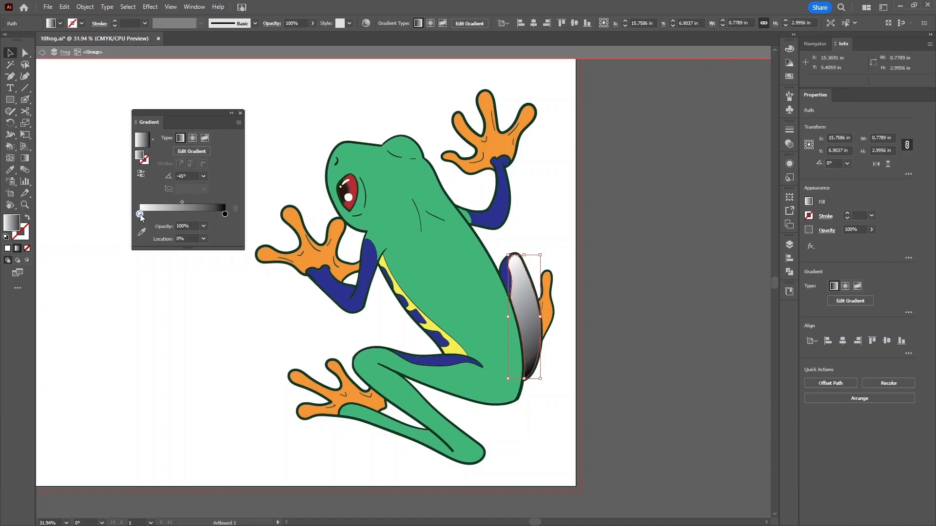
pyautogui.doubleClick(139, 215)
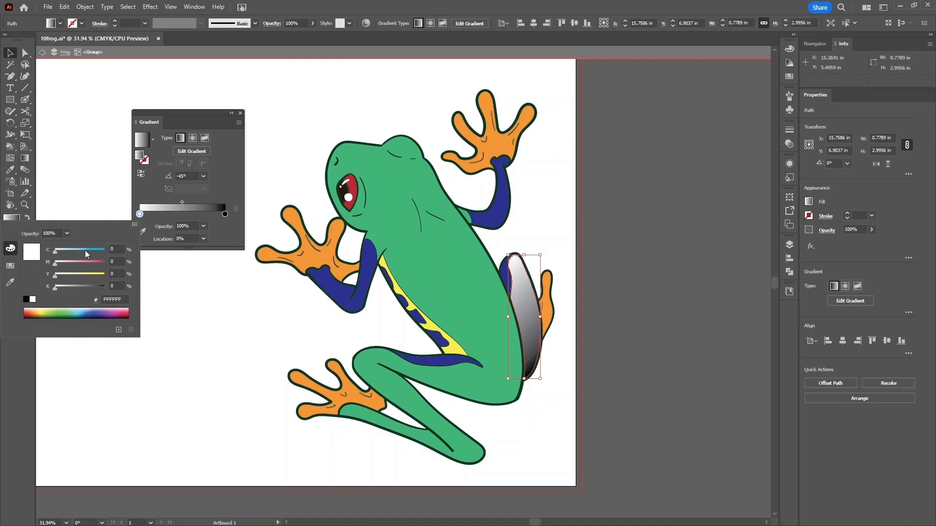
pyautogui.click(10, 266)
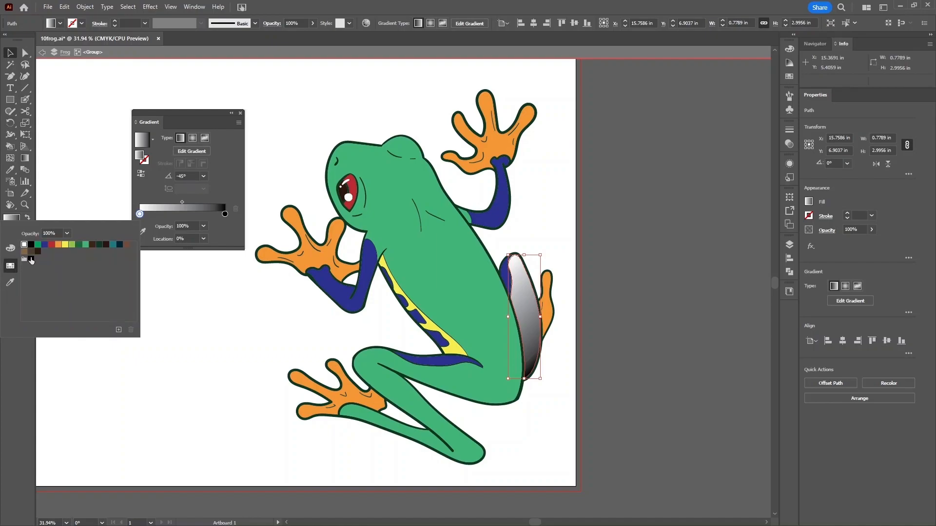
pyautogui.click(10, 282)
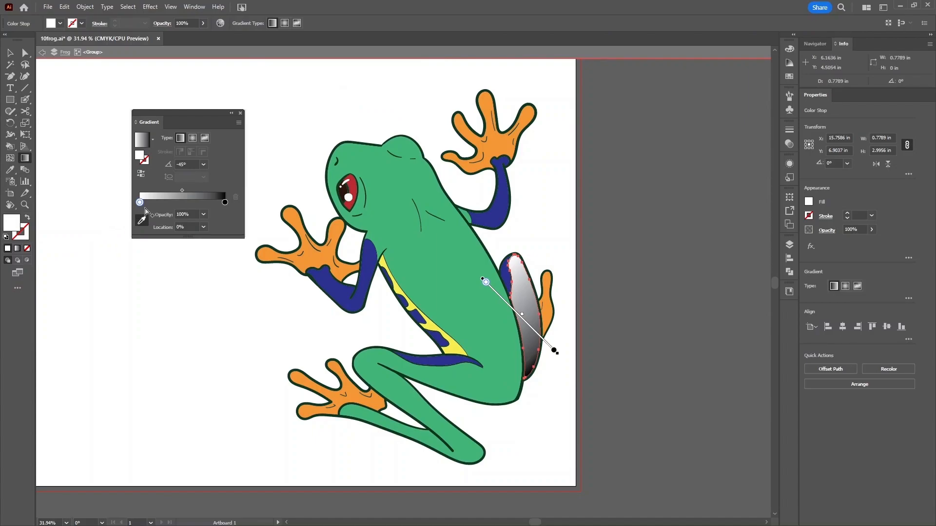
pyautogui.click(182, 192)
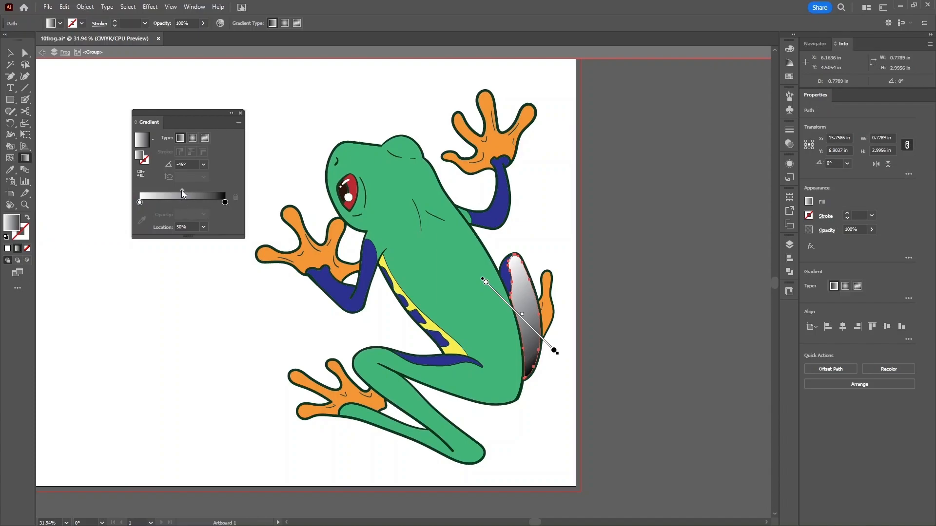
pyautogui.moveTo(181, 191); pyautogui.dragTo(216, 197)
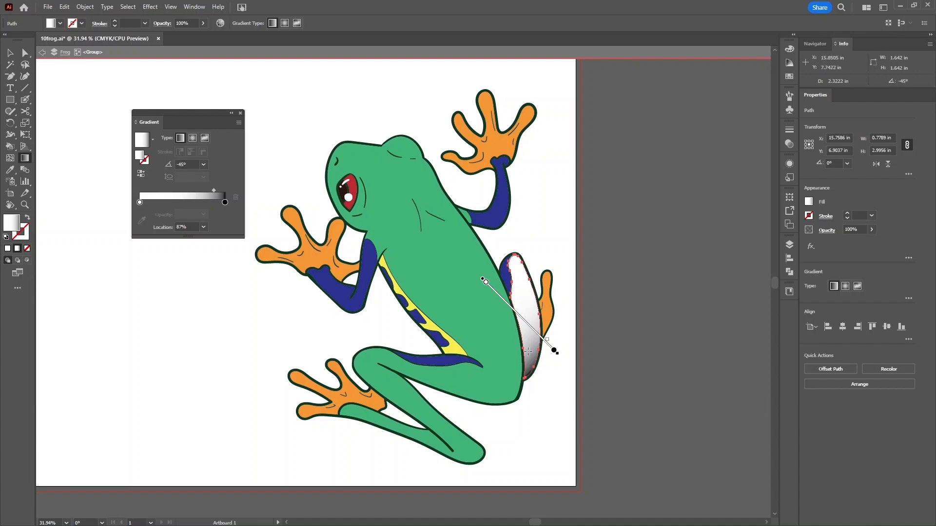
pyautogui.moveTo(213, 190); pyautogui.dragTo(185, 191)
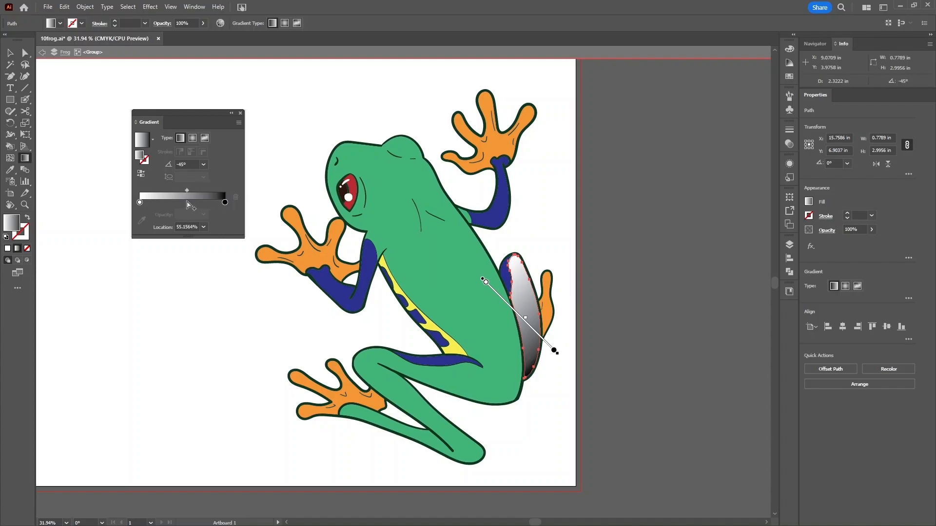
pyautogui.moveTo(187, 190); pyautogui.dragTo(185, 191)
pyautogui.click(204, 228)
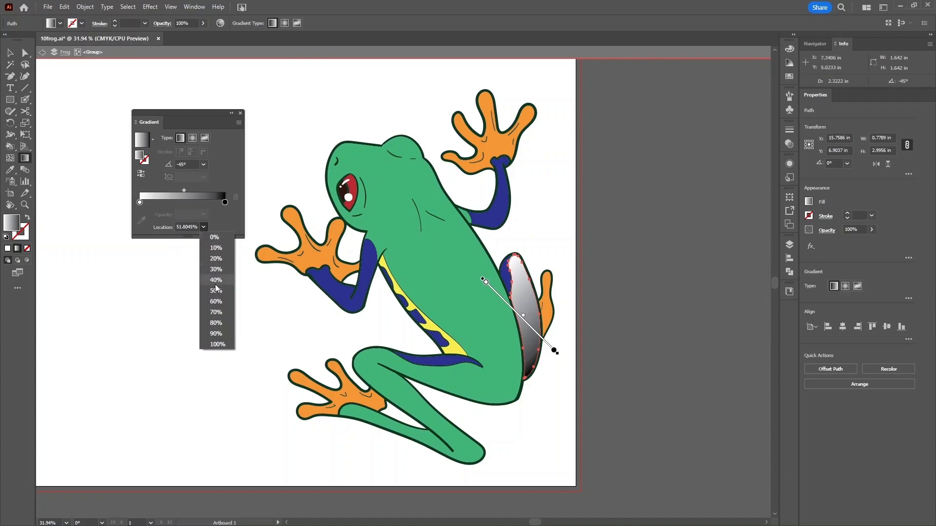
pyautogui.click(217, 291)
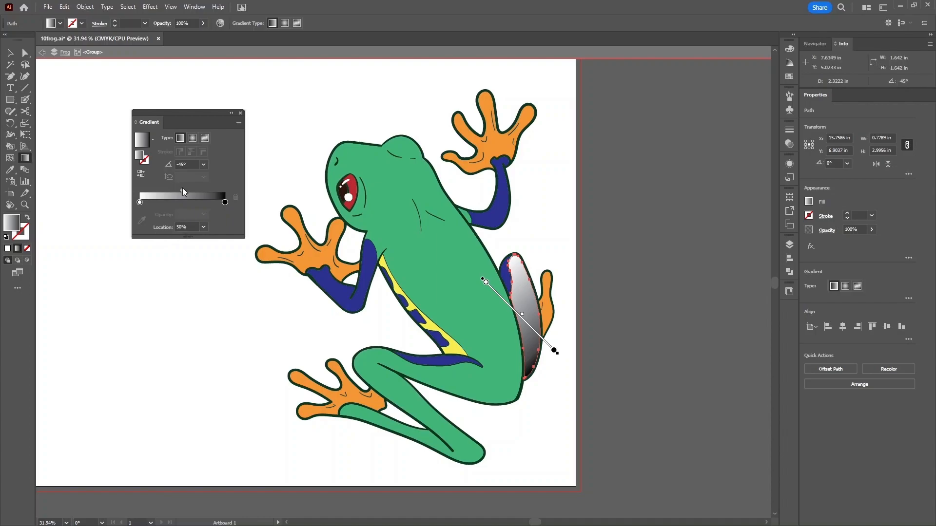
pyautogui.click(140, 201)
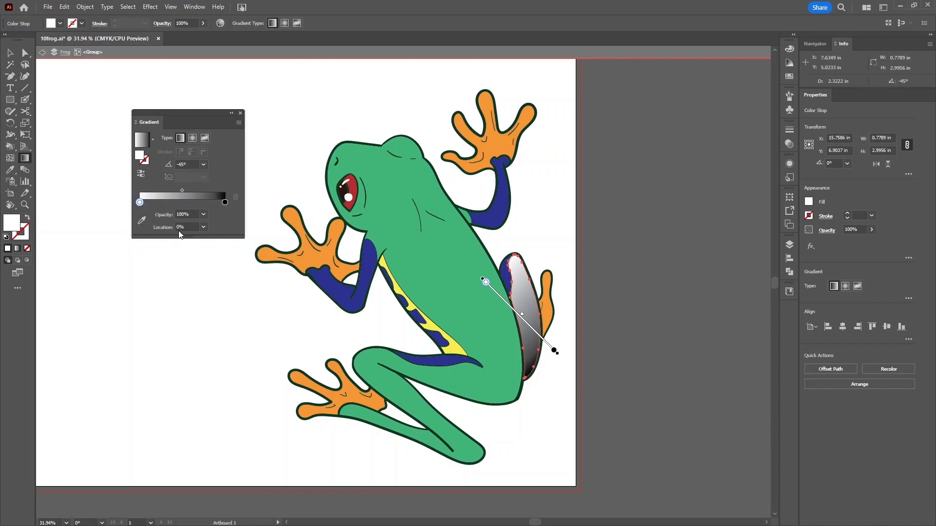
pyautogui.click(225, 203)
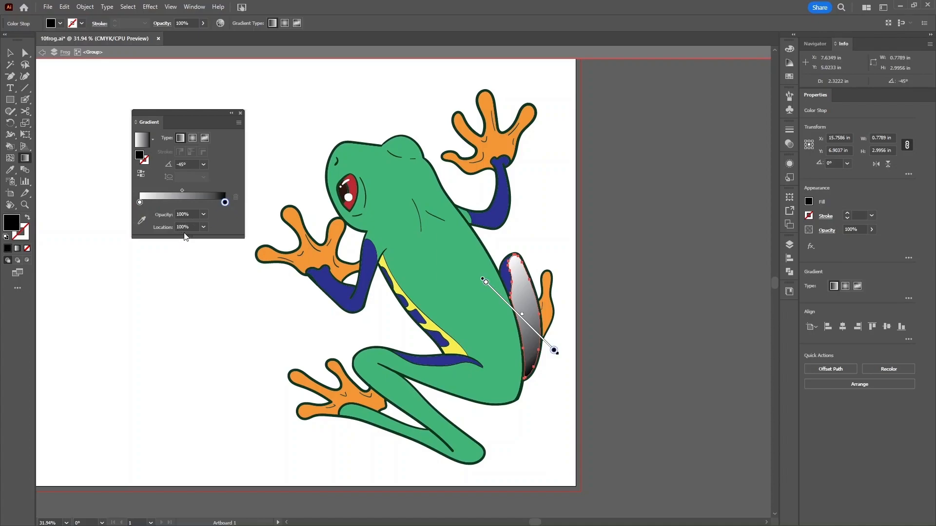
pyautogui.click(167, 203)
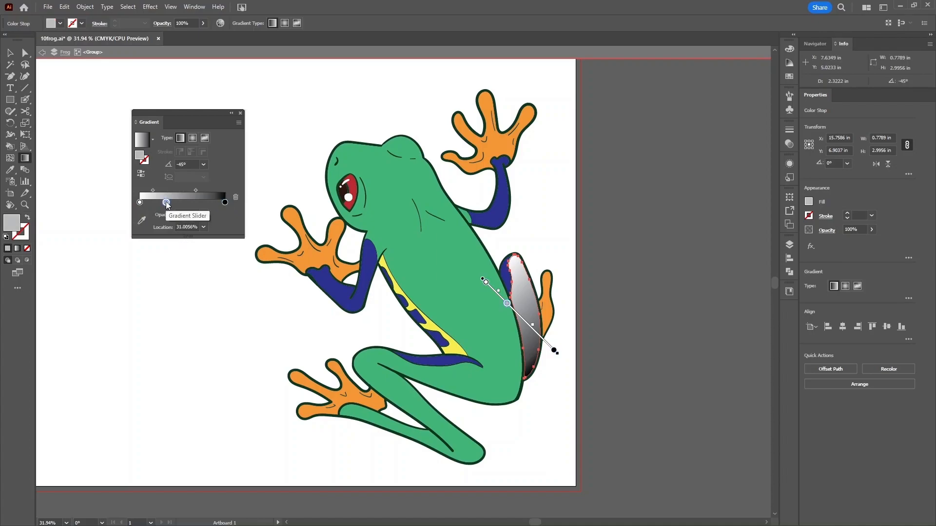
pyautogui.click(202, 204)
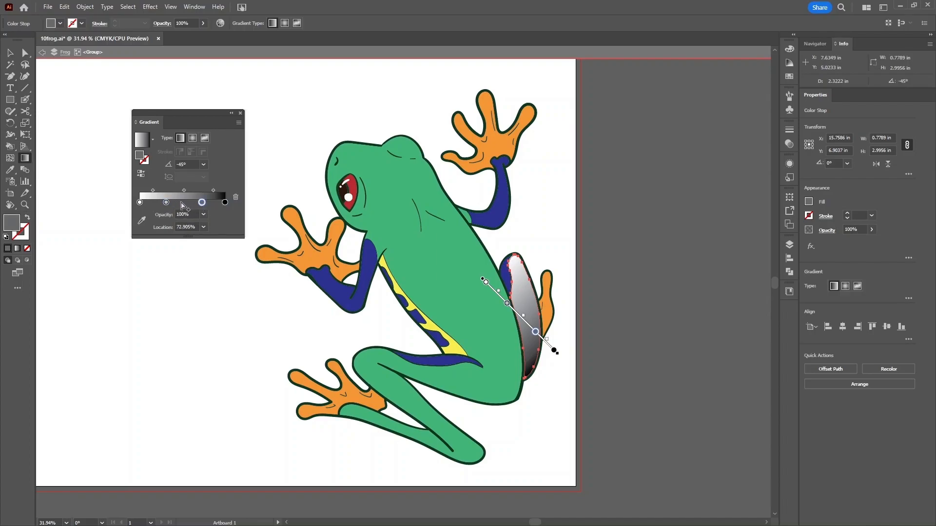
pyautogui.moveTo(168, 202); pyautogui.dragTo(170, 203)
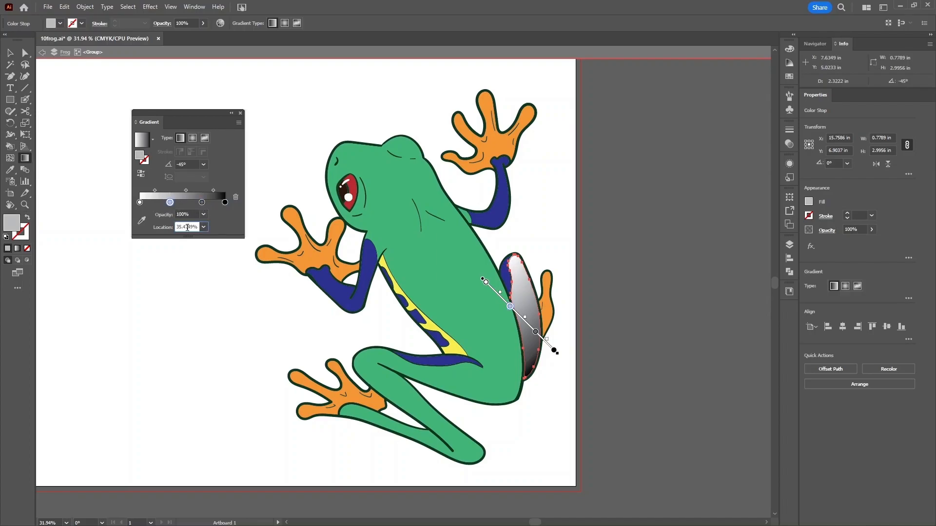
pyautogui.doubleClick(187, 226)
pyautogui.write('25')
pyautogui.click(190, 213)
pyautogui.click(202, 202)
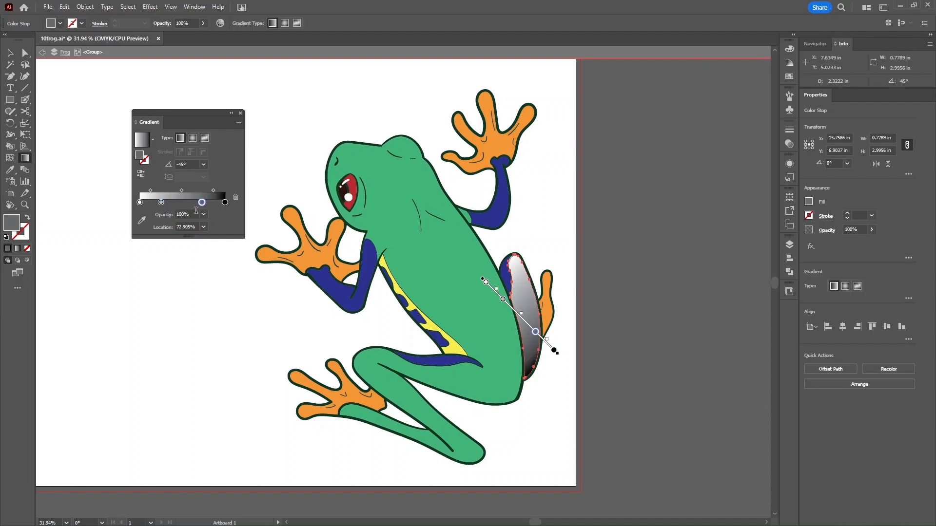
pyautogui.click(193, 227)
pyautogui.doubleClick(193, 226)
pyautogui.write('50')
pyautogui.press('Return')
pyautogui.click(201, 203)
pyautogui.click(189, 227)
pyautogui.doubleClick(189, 227)
pyautogui.write('75')
pyautogui.press('Return')
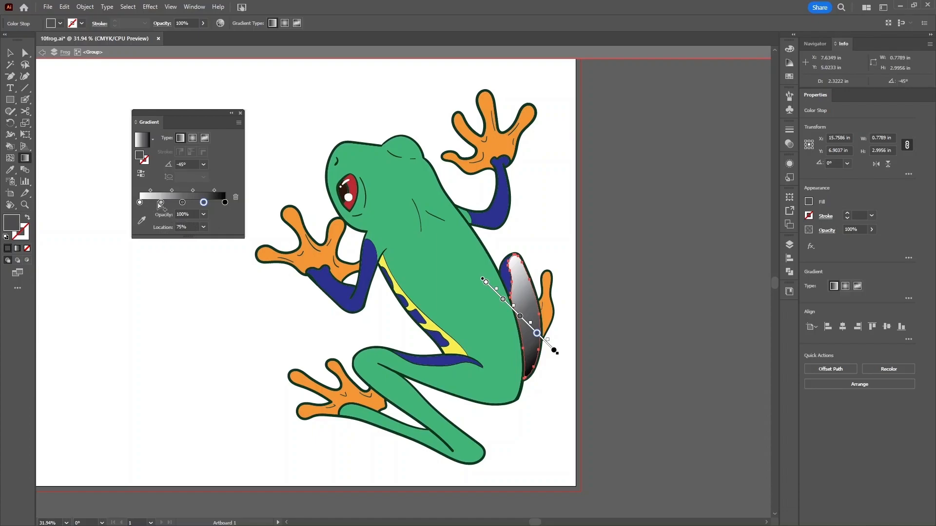
pyautogui.moveTo(160, 203); pyautogui.dragTo(182, 260)
pyautogui.moveTo(203, 202); pyautogui.dragTo(213, 234)
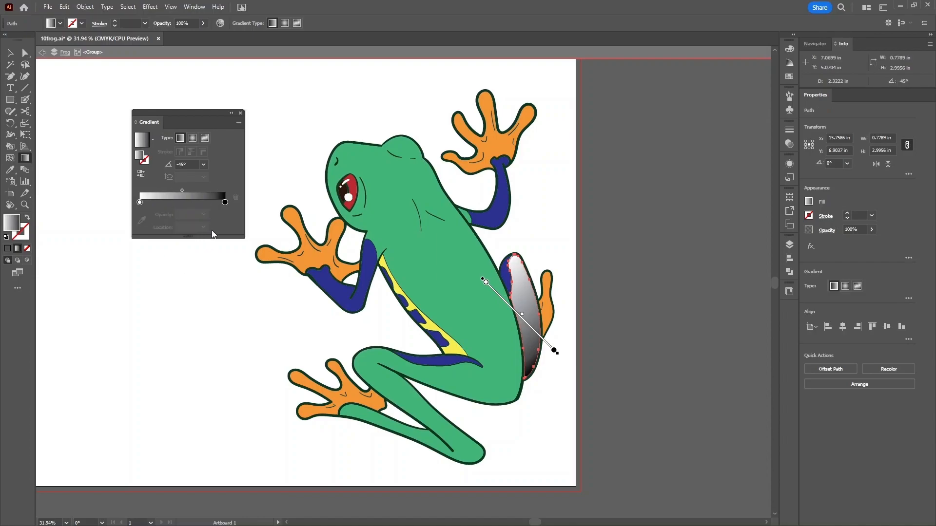
# - Try 0% opacity on the black end stop, then restore it to 100%
pyautogui.click(224, 202)
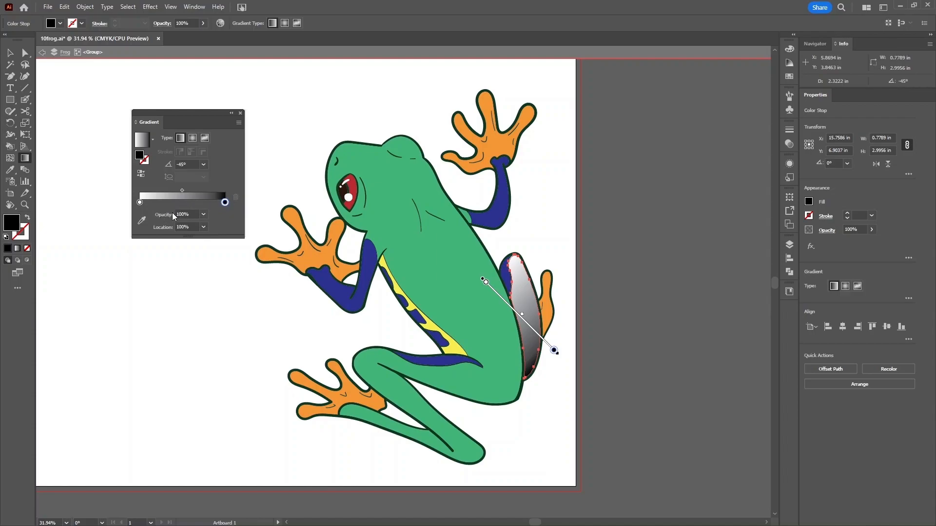
pyautogui.click(203, 215)
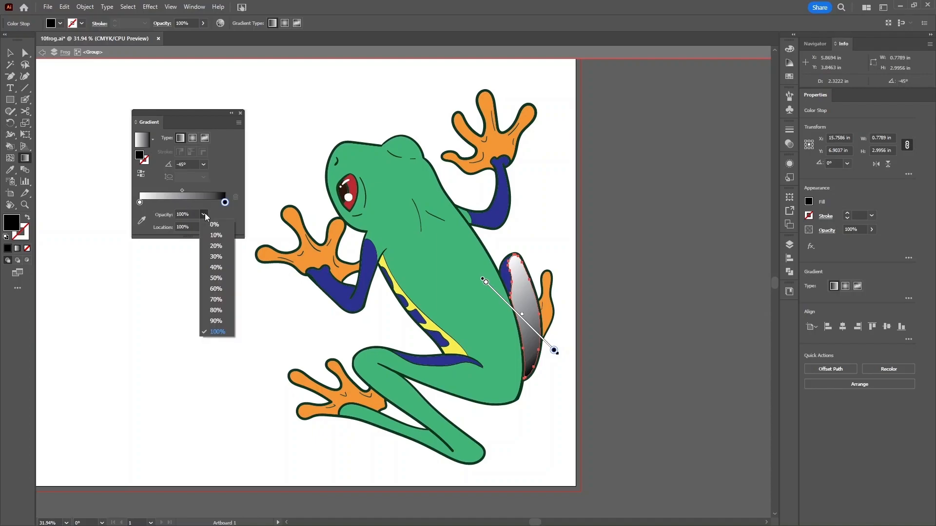
pyautogui.click(216, 229)
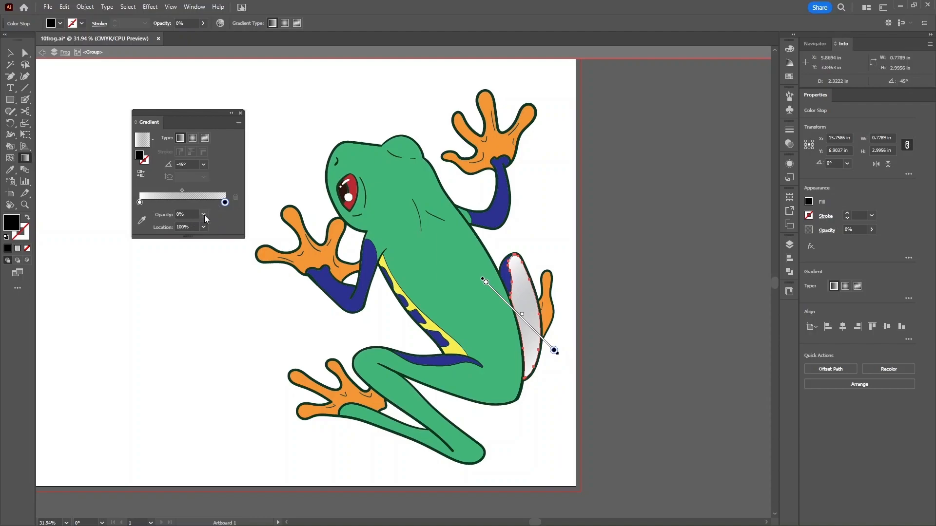
pyautogui.click(203, 215)
pyautogui.click(217, 331)
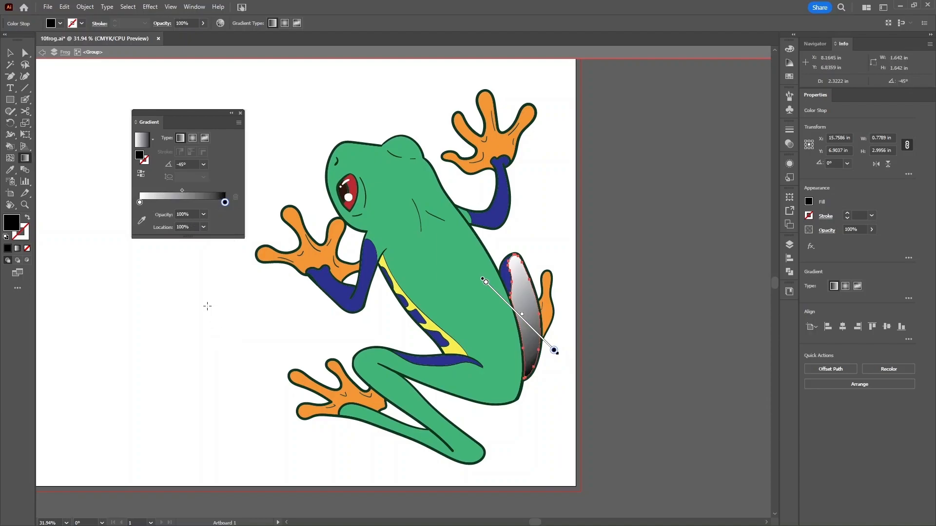
# - Give the white starting stop 0% opacity and bring up its swatch choices
pyautogui.click(140, 202)
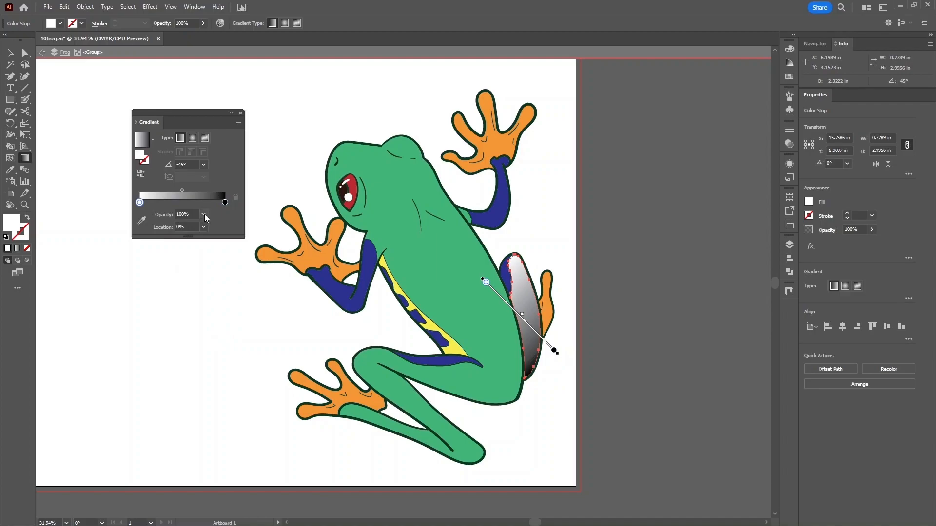
pyautogui.click(203, 215)
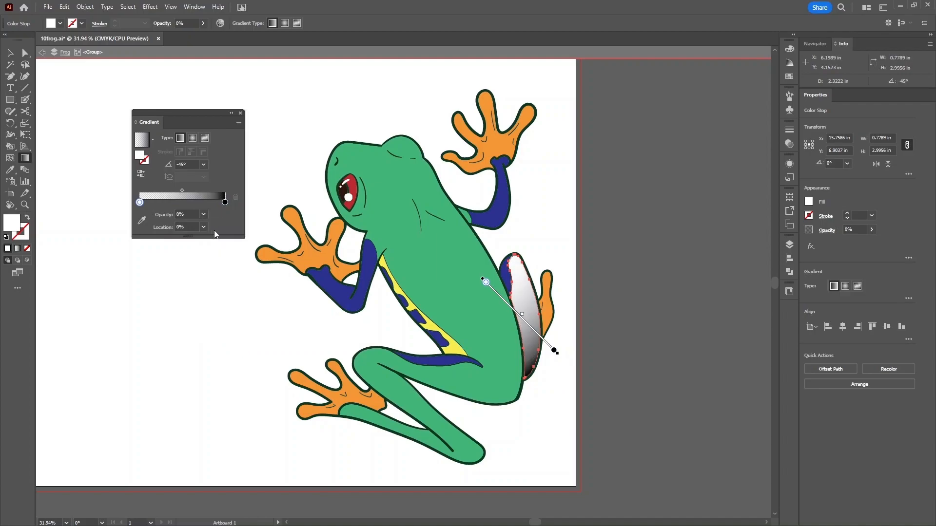
pyautogui.doubleClick(139, 202)
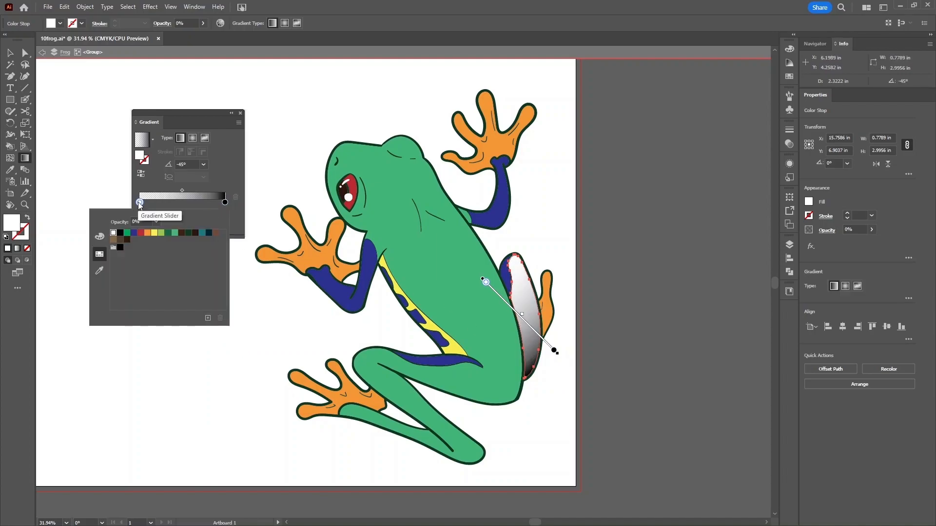
# - Change the starting stop from yellow to a light green swatch at 100% opacity
pyautogui.click(154, 232)
pyautogui.click(222, 175)
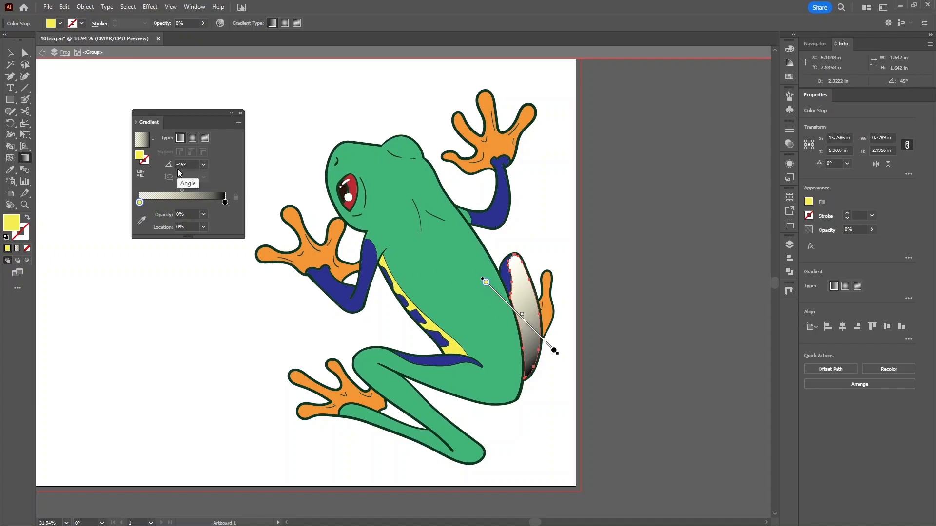
pyautogui.doubleClick(139, 203)
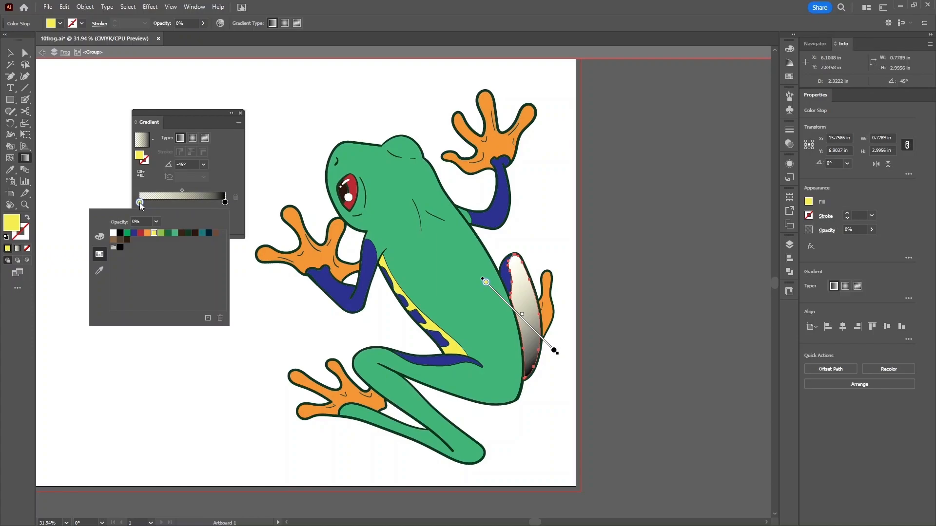
pyautogui.click(161, 233)
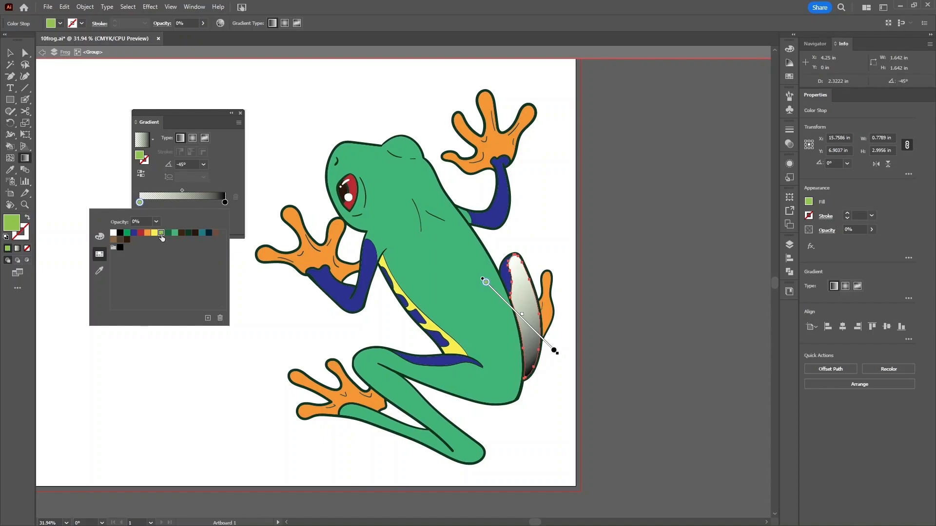
pyautogui.click(141, 208)
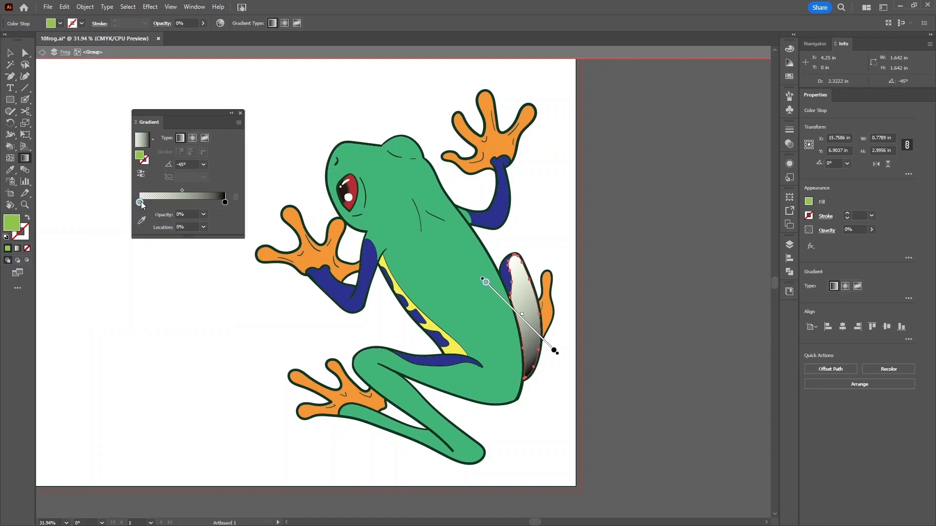
pyautogui.click(203, 215)
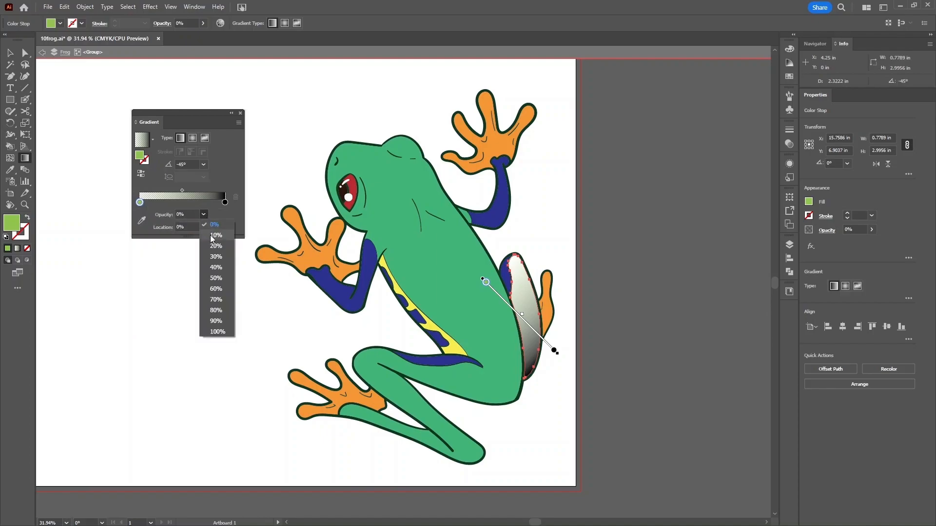
pyautogui.click(223, 333)
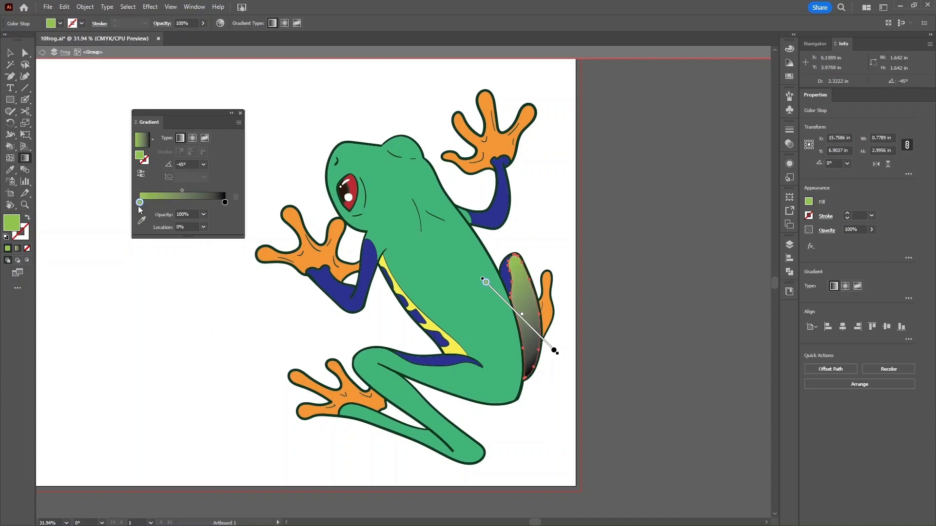
# - Swap the black end stop for a green swatch, settling on a lighter green
pyautogui.doubleClick(225, 202)
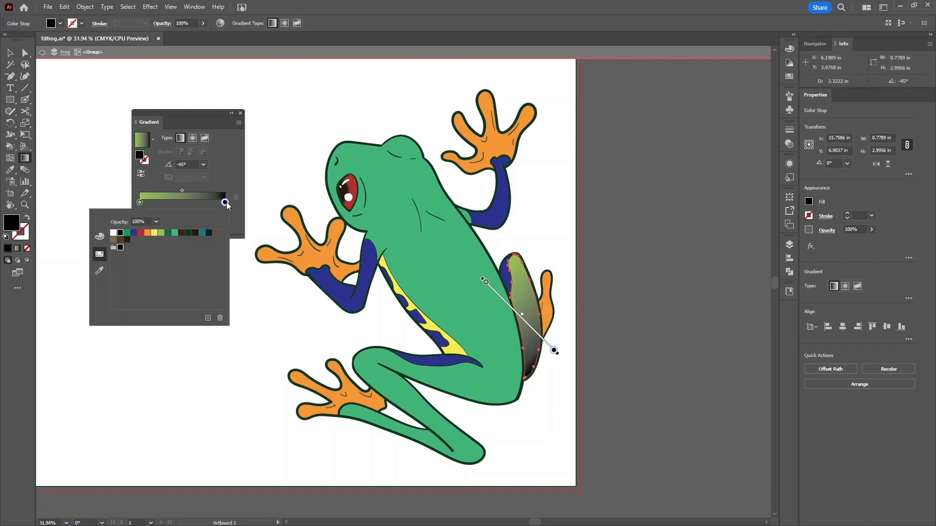
pyautogui.click(167, 234)
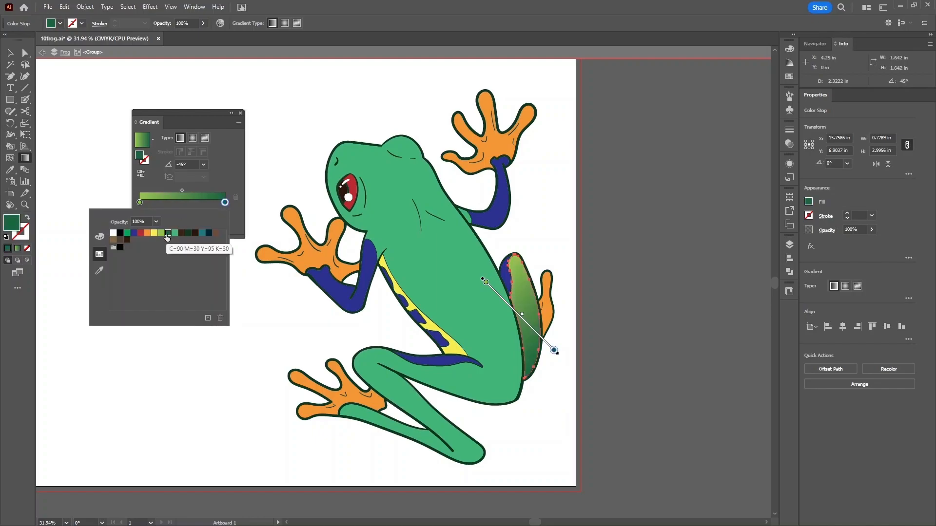
pyautogui.click(127, 234)
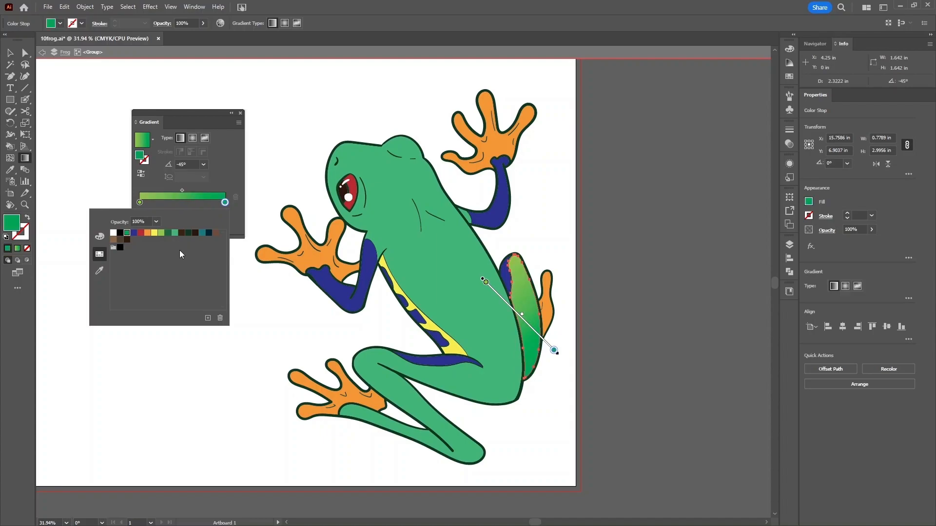
pyautogui.click(174, 233)
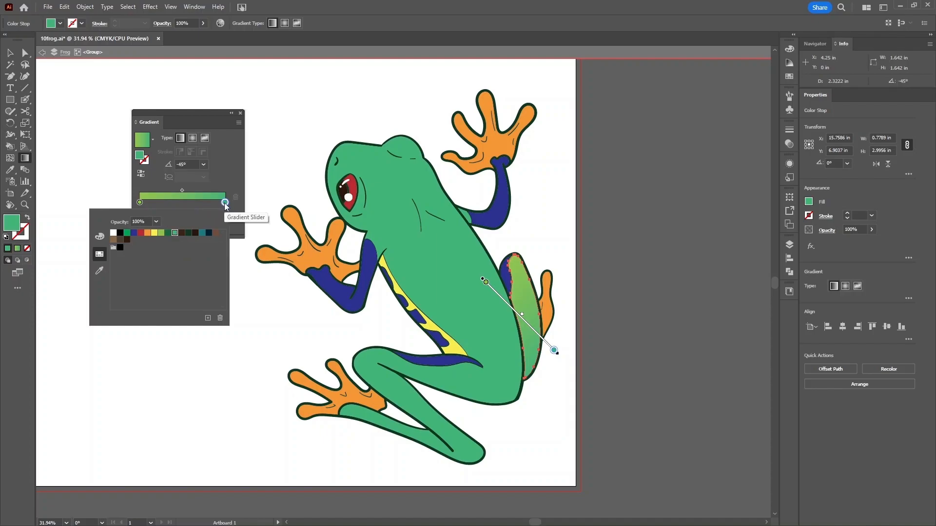
# - Move the green stop to 50% location and add a new stop at the far end
pyautogui.moveTo(224, 202); pyautogui.dragTo(186, 205)
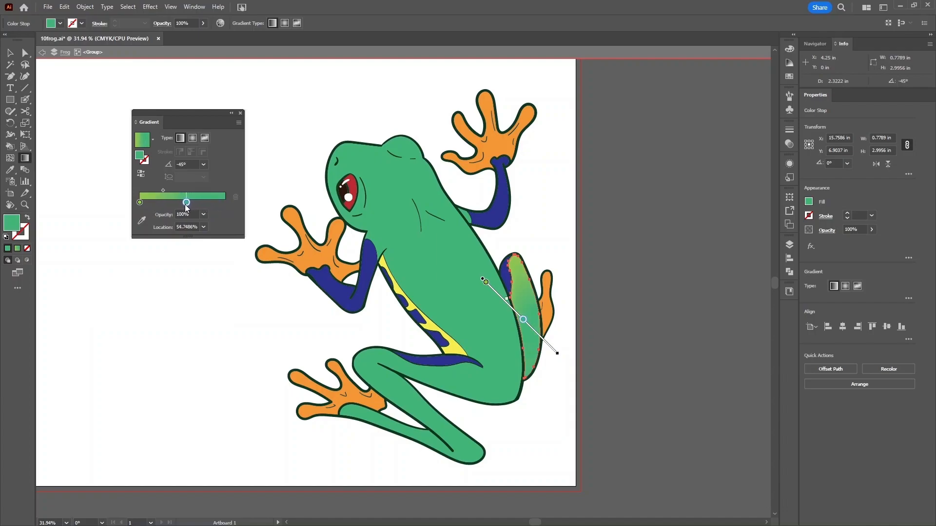
pyautogui.click(203, 227)
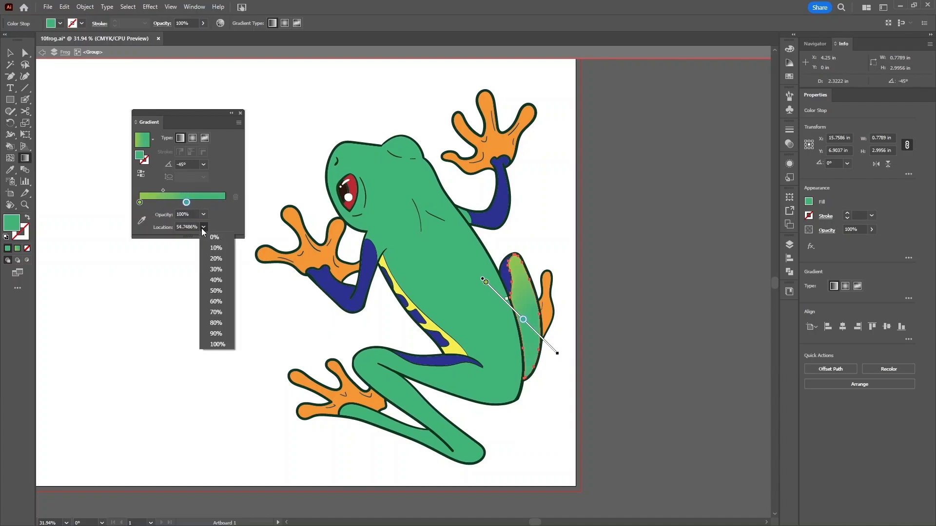
pyautogui.click(222, 293)
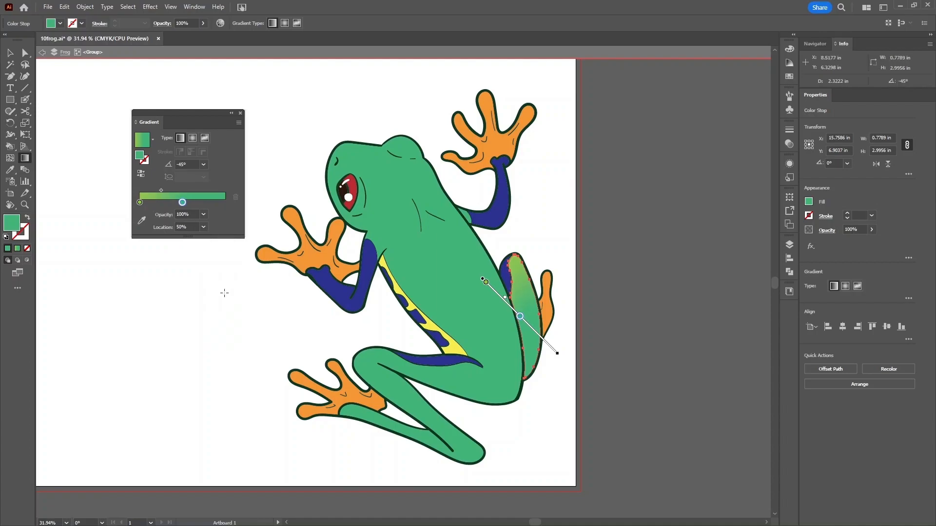
pyautogui.click(221, 203)
pyautogui.moveTo(222, 204); pyautogui.dragTo(233, 204)
# - Make the new end stop a darker green, C75 M0 Y75 K60, via CMYK sliders
pyautogui.doubleClick(224, 202)
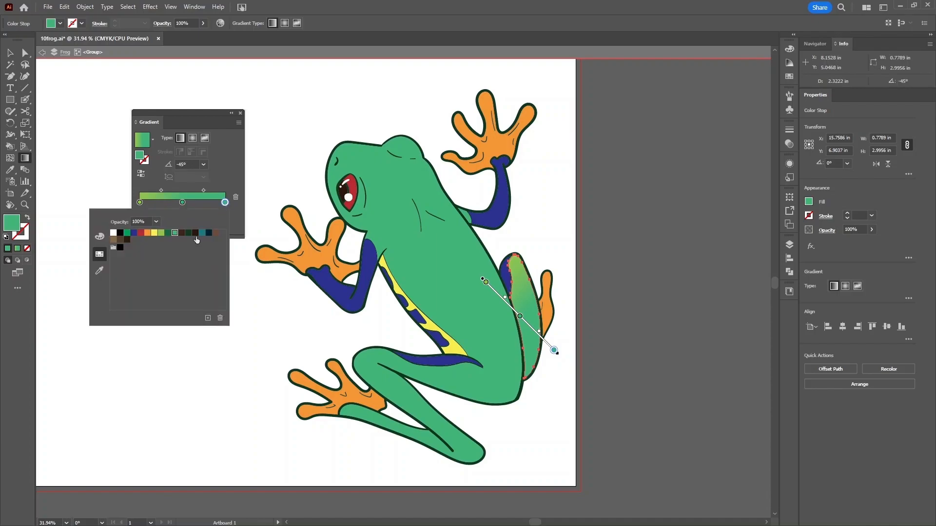
pyautogui.click(100, 237)
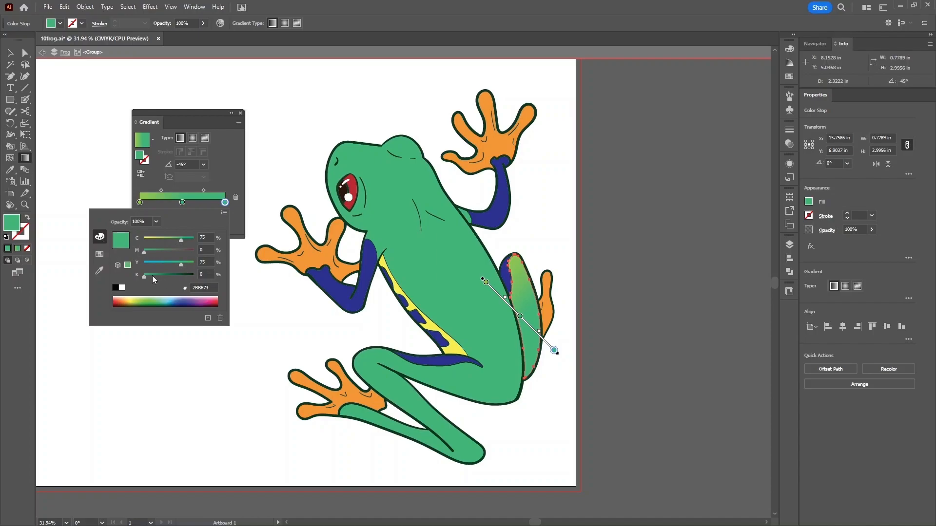
pyautogui.click(149, 276)
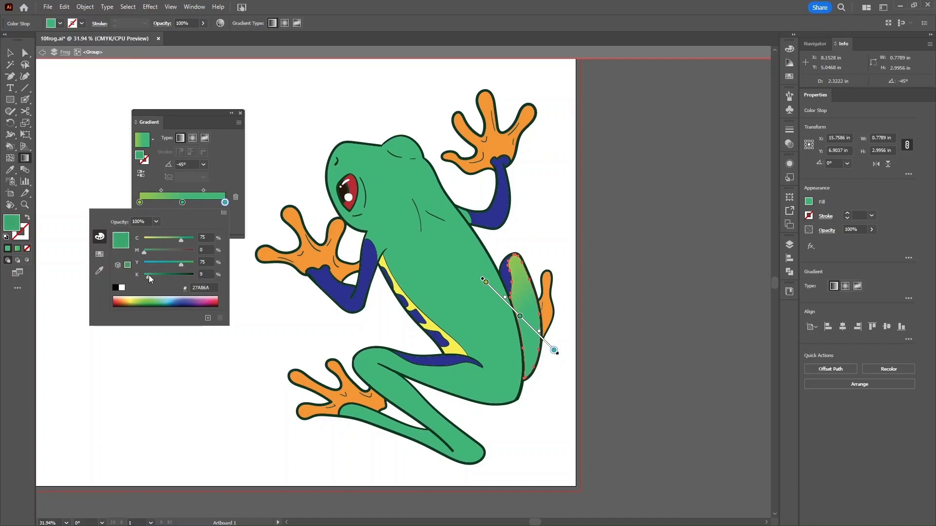
pyautogui.moveTo(150, 275); pyautogui.dragTo(169, 277)
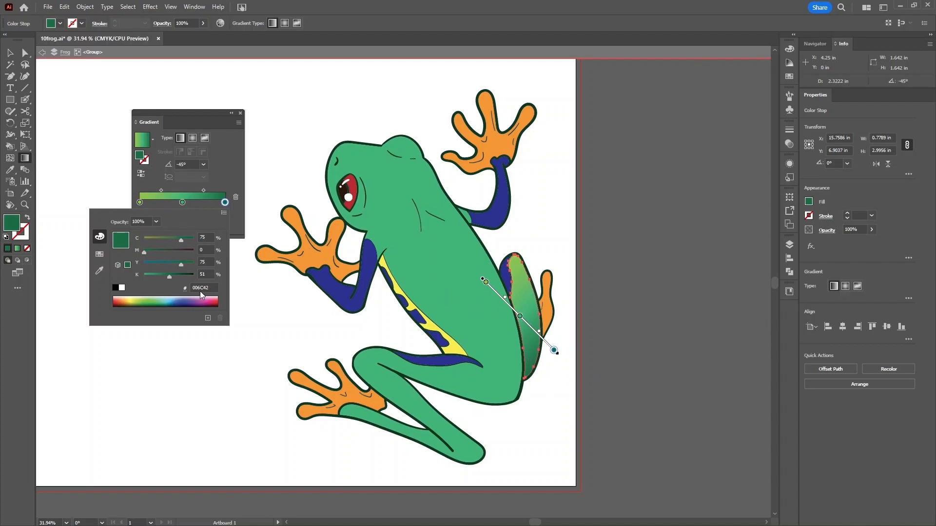
pyautogui.moveTo(170, 275); pyautogui.dragTo(174, 275)
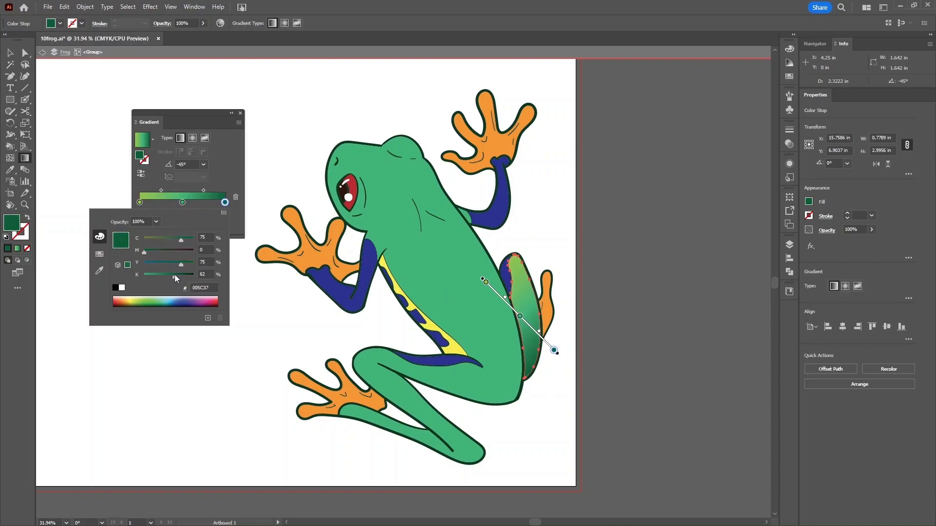
pyautogui.click(208, 274)
pyautogui.press('Down')
pyautogui.press('Down')
pyautogui.click(223, 181)
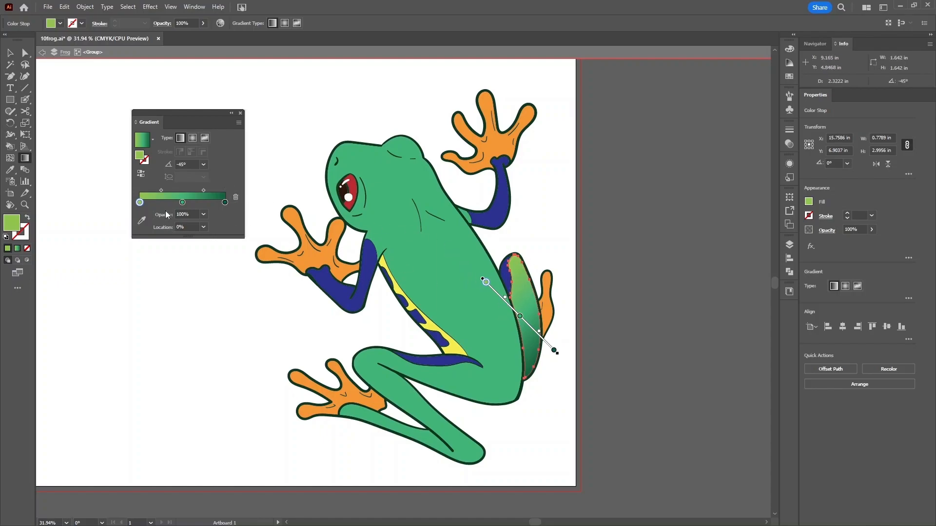
# - Check the start, middle and end stop colours, including the end stop's CMYK values
pyautogui.doubleClick(140, 202)
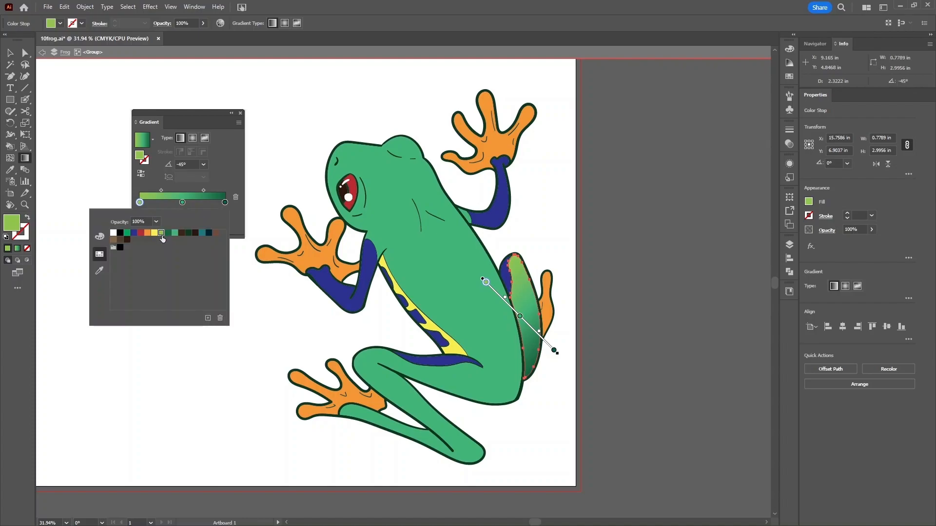
pyautogui.doubleClick(183, 201)
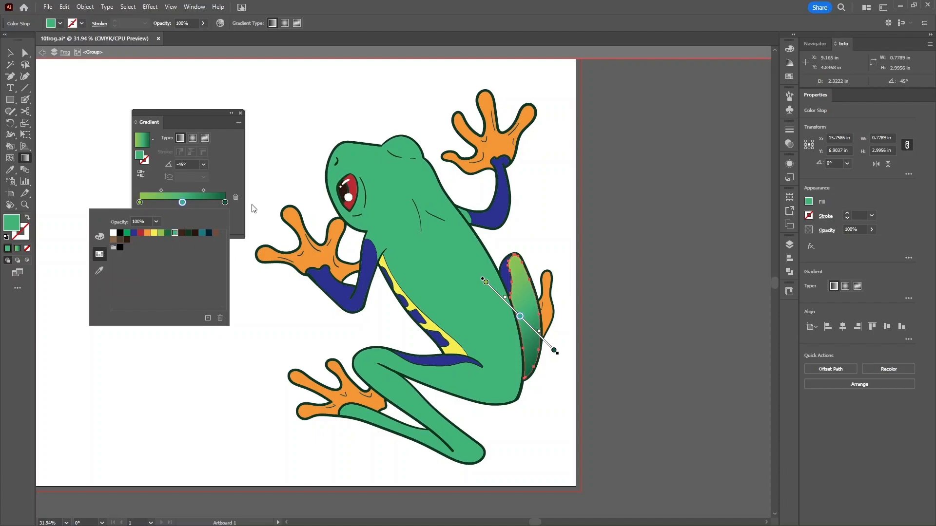
pyautogui.doubleClick(225, 202)
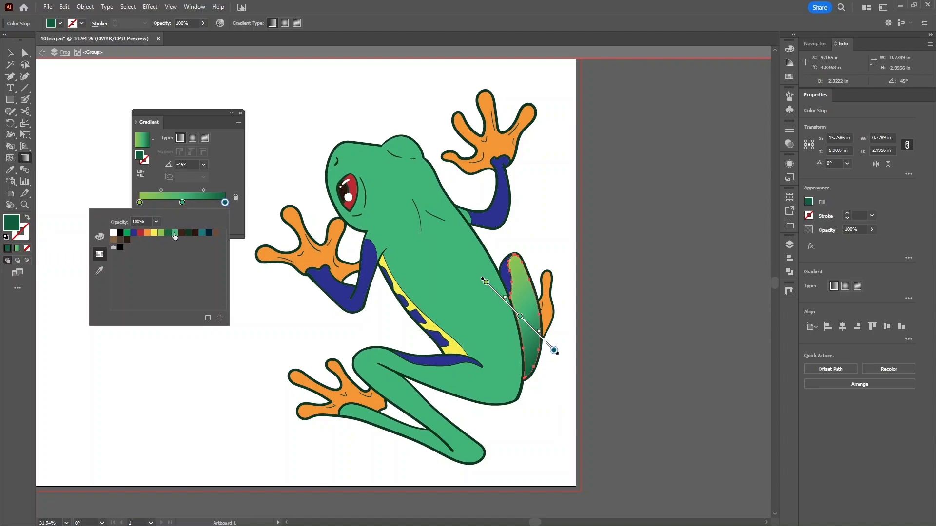
pyautogui.click(99, 236)
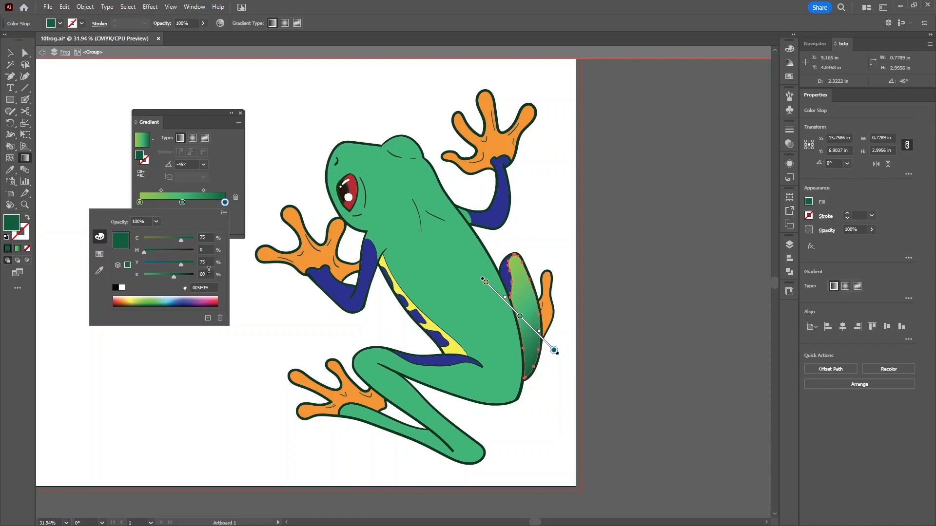
pyautogui.click(223, 174)
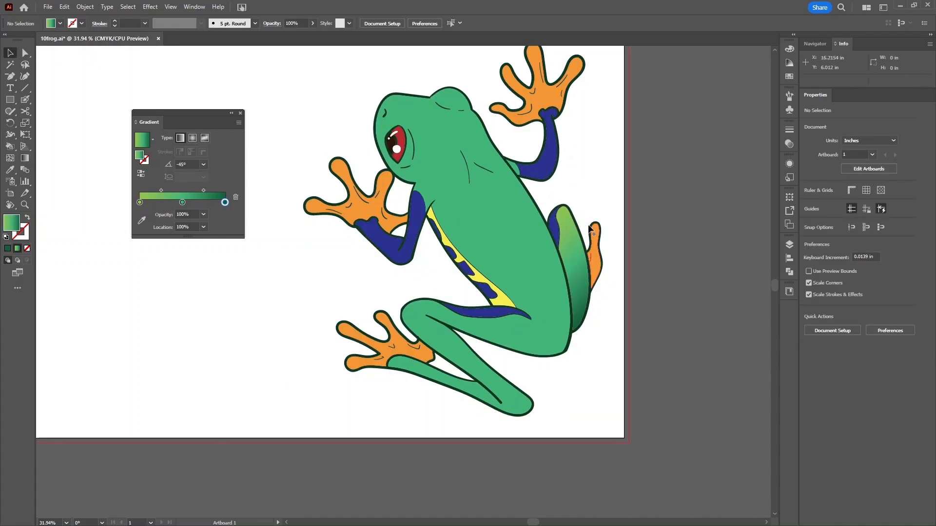
# - Apply a gradient to the thigh stripe, keeping only green and blue stops at each end
pyautogui.click(485, 318)
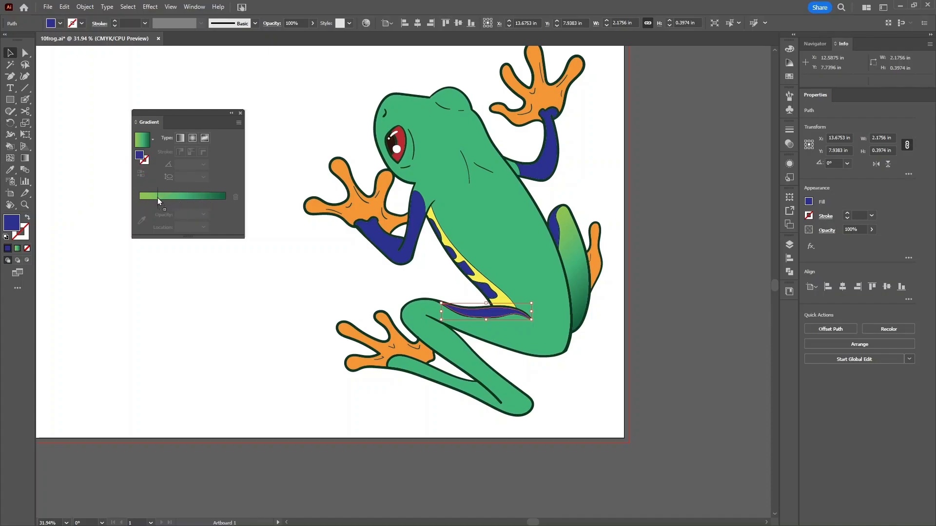
pyautogui.click(211, 200)
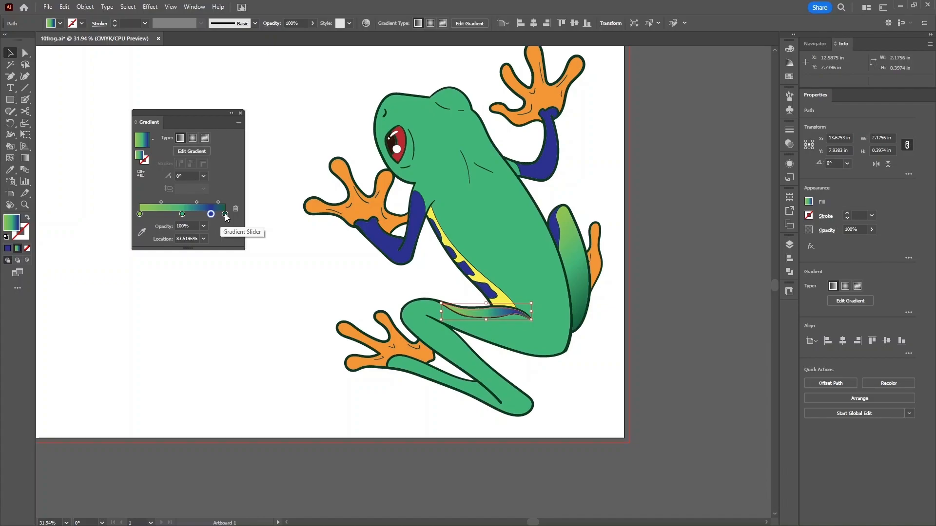
pyautogui.moveTo(225, 214); pyautogui.dragTo(239, 288)
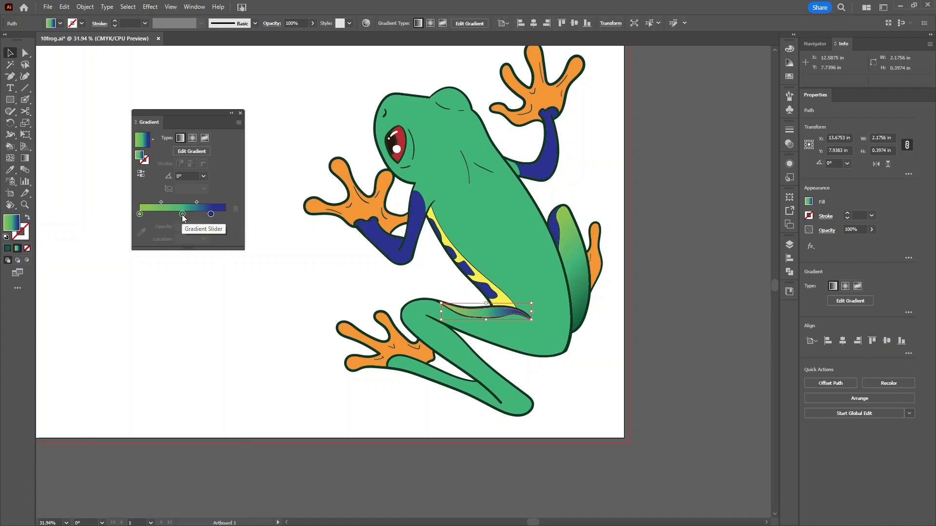
pyautogui.moveTo(182, 215); pyautogui.dragTo(187, 279)
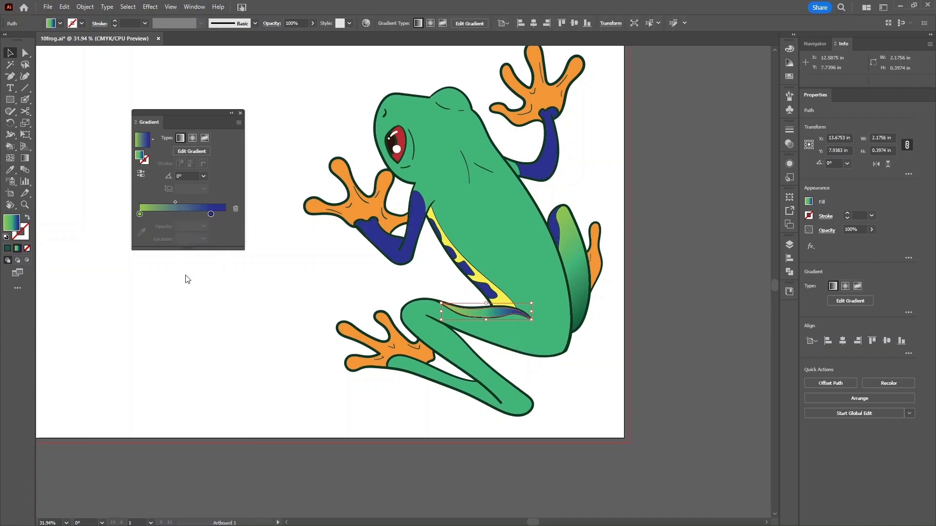
pyautogui.moveTo(211, 215); pyautogui.dragTo(231, 217)
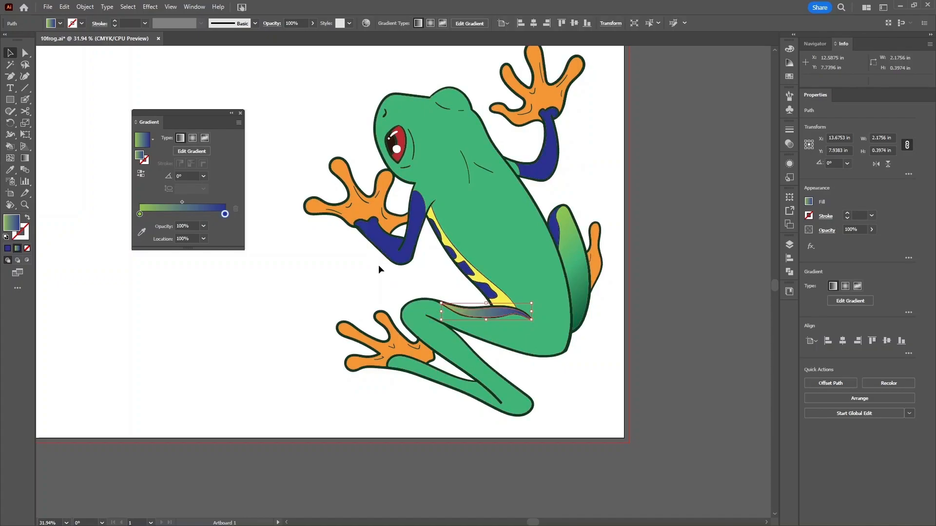
# - Redraw the stripe's gradient vector lengthwise with the Gradient tool, at about -15.5°
pyautogui.click(185, 151)
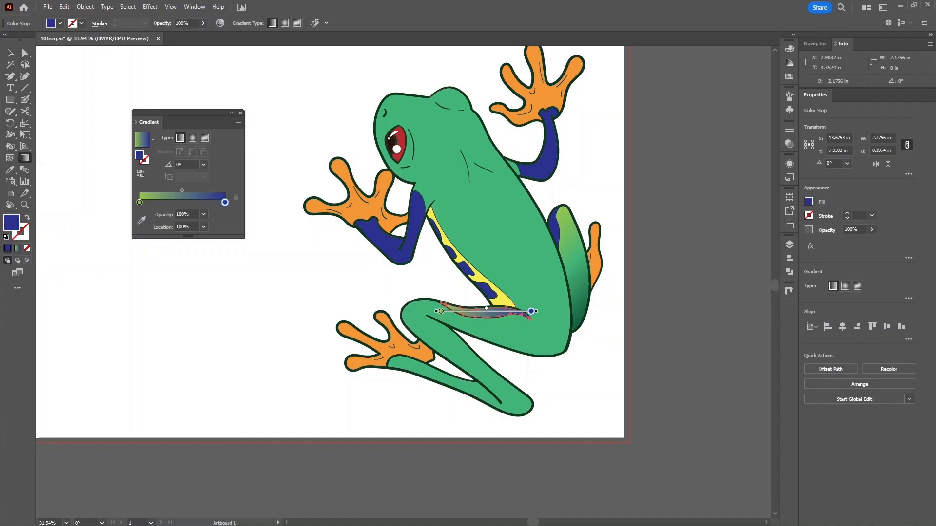
pyautogui.click(25, 159)
pyautogui.moveTo(428, 295)
pyautogui.mouseDown()
pyautogui.moveTo(537, 335)
pyautogui.moveTo(526, 335)
pyautogui.moveTo(531, 317)
pyautogui.moveTo(519, 317)
pyautogui.mouseUp()
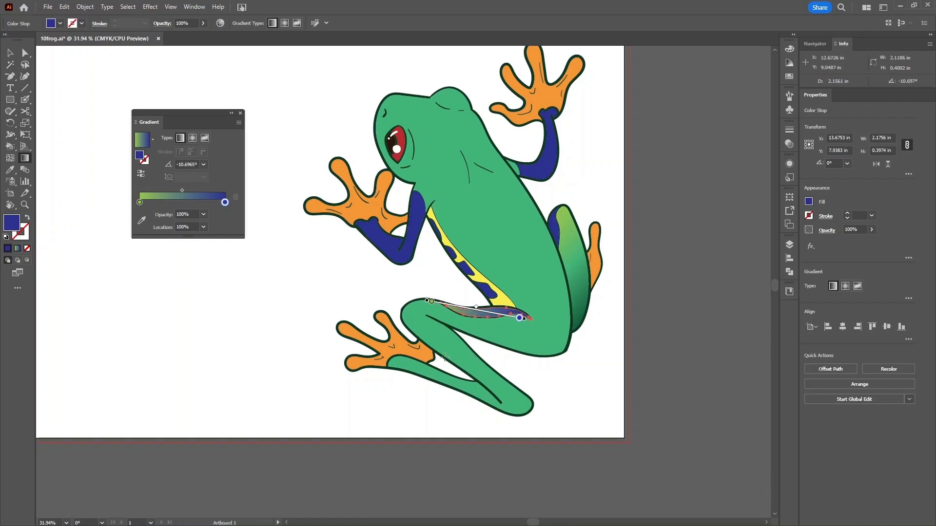
pyautogui.moveTo(415, 287)
pyautogui.mouseDown()
pyautogui.moveTo(466, 289)
pyautogui.moveTo(488, 312)
pyautogui.moveTo(469, 304)
pyautogui.moveTo(494, 311)
pyautogui.mouseUp()
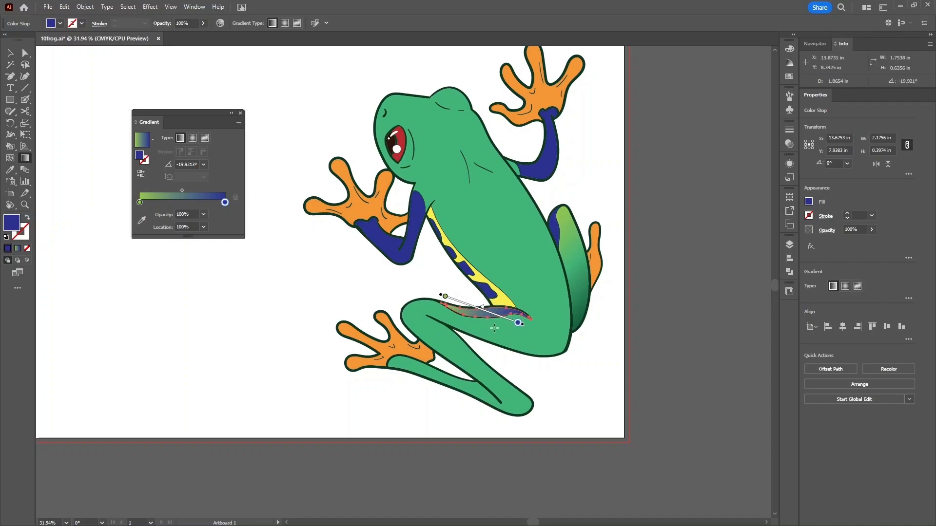
pyautogui.press('ctrl')
pyautogui.hotkey('ctrl', 'z')
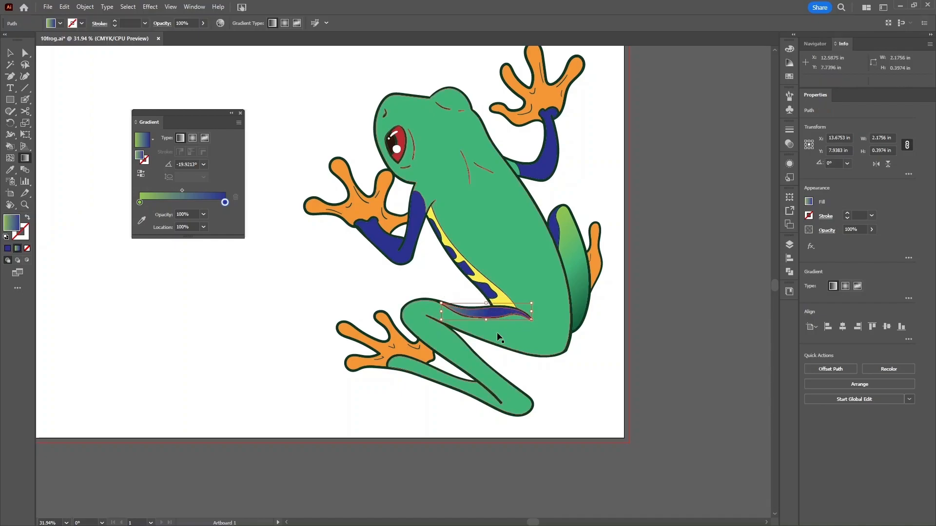
pyautogui.hotkey('ctrl', 'z')
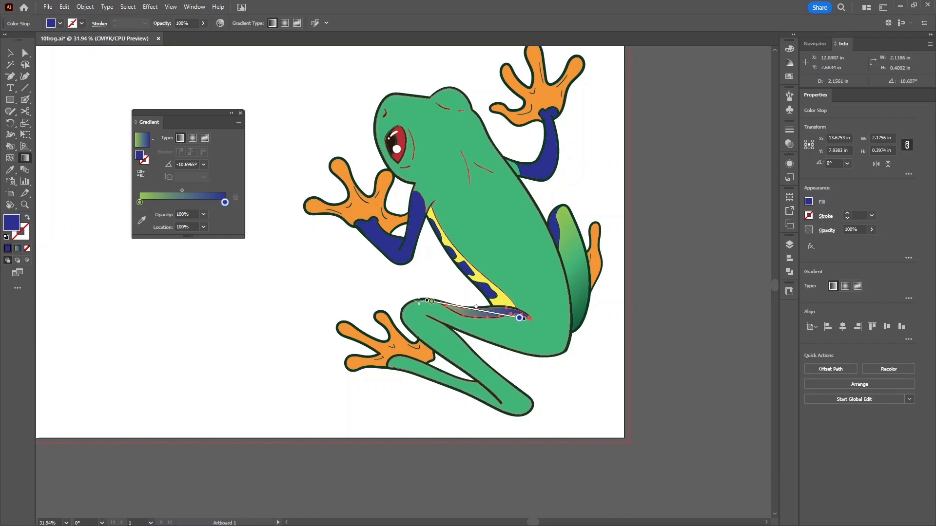
pyautogui.moveTo(414, 293)
pyautogui.mouseDown()
pyautogui.moveTo(551, 331)
pyautogui.moveTo(514, 320)
pyautogui.mouseUp()
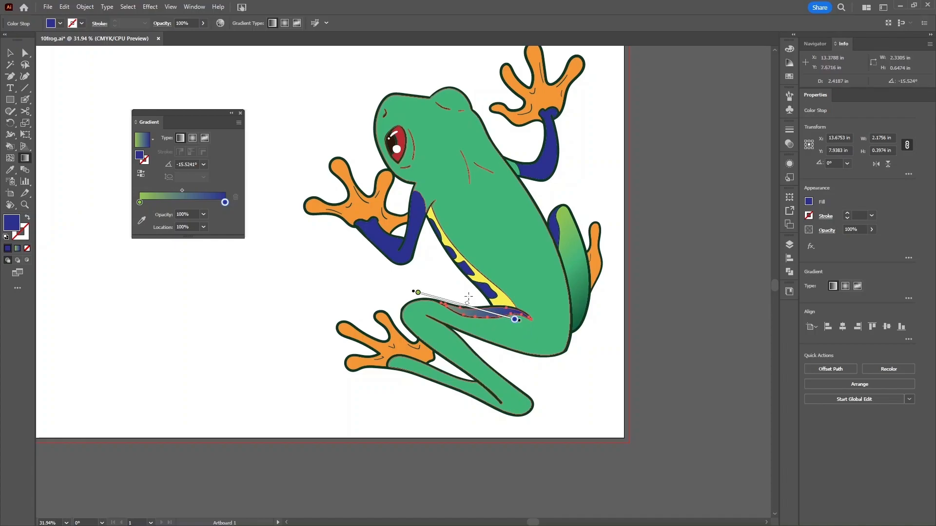
# - Drag the green and blue stops and the midpoint along the stripe, then shift the gradient down-right
pyautogui.moveTo(418, 295); pyautogui.dragTo(442, 299)
pyautogui.moveTo(514, 321); pyautogui.dragTo(414, 304)
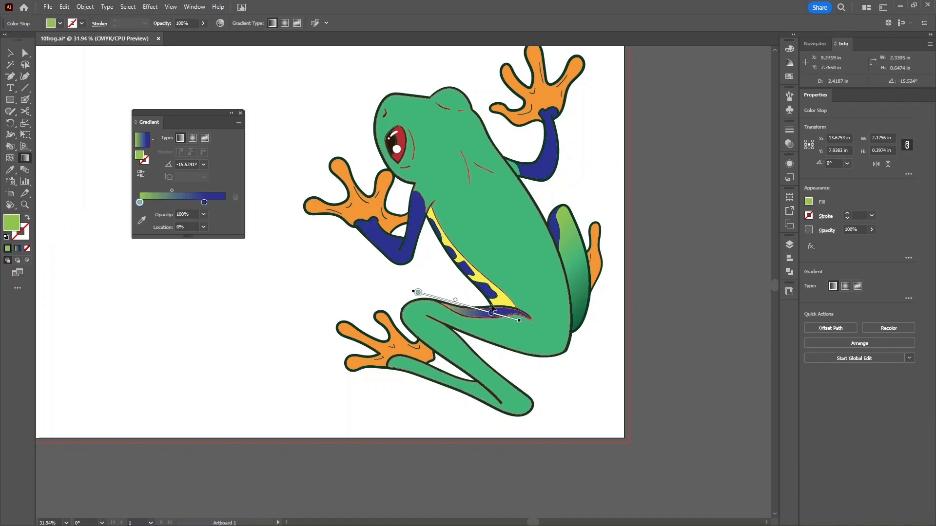
pyautogui.moveTo(491, 315); pyautogui.dragTo(514, 320)
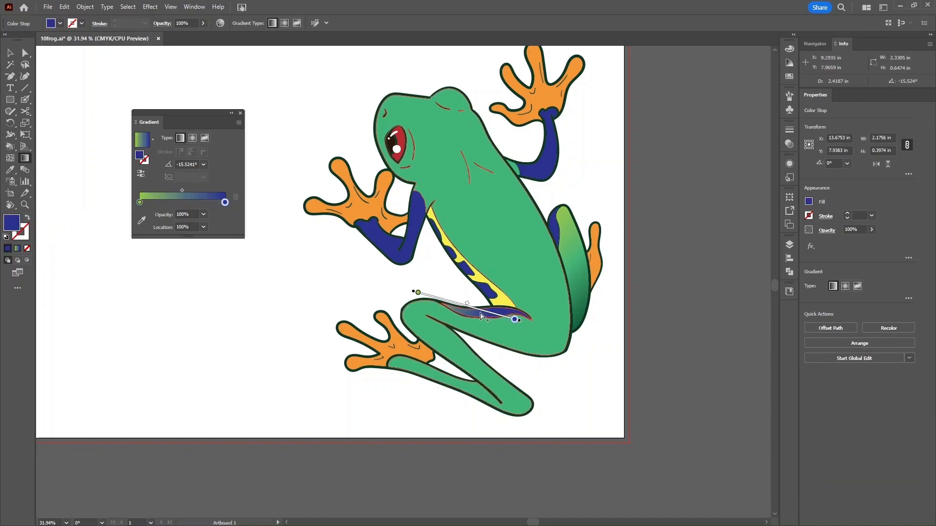
pyautogui.moveTo(459, 304); pyautogui.dragTo(487, 309)
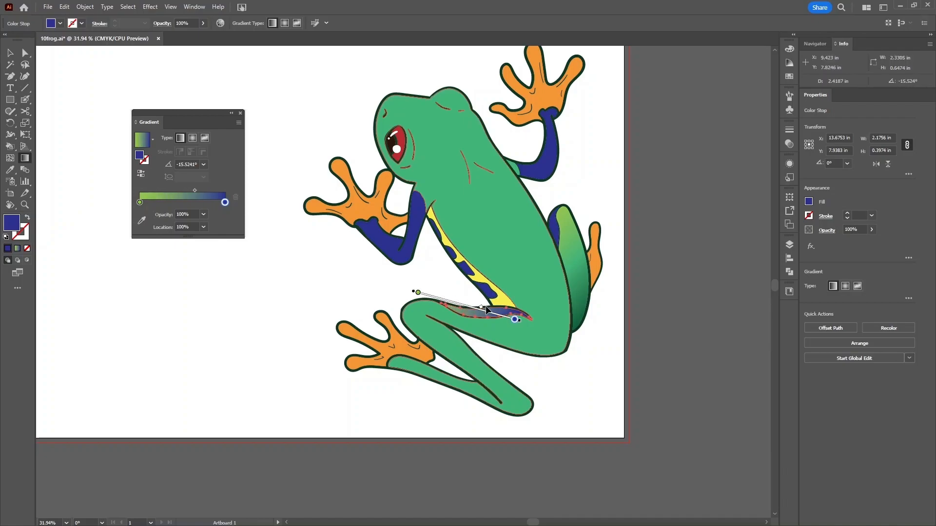
pyautogui.hotkey('ctrl', 'z')
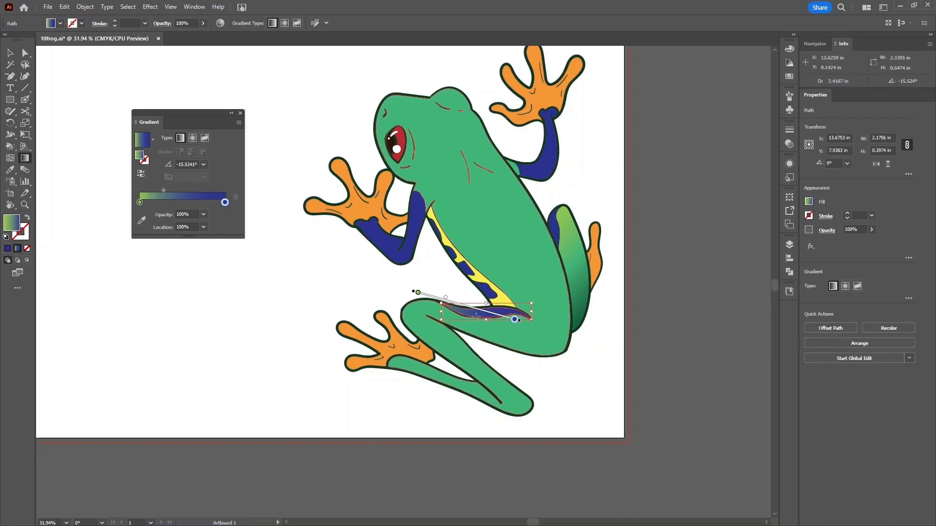
pyautogui.hotkey('ctrl', 'shift', 'z')
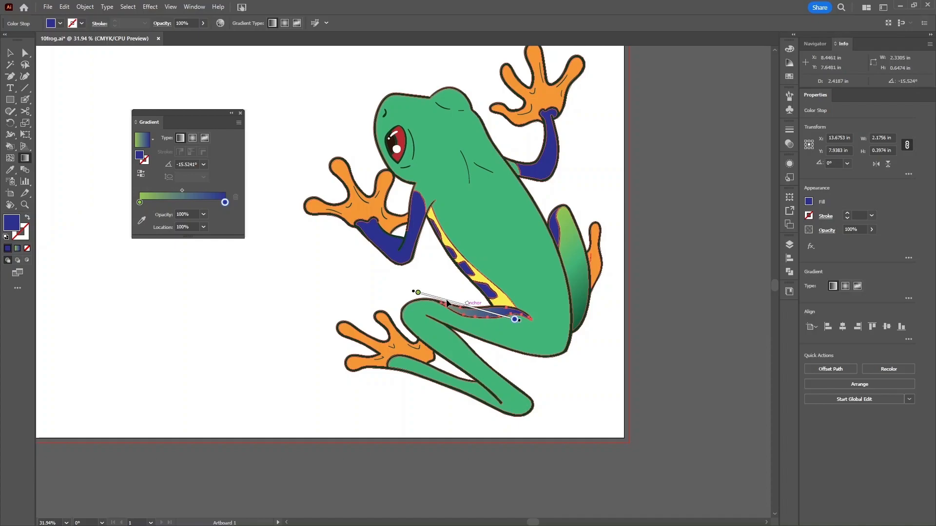
pyautogui.moveTo(481, 314)
pyautogui.mouseDown()
pyautogui.moveTo(518, 323)
pyautogui.moveTo(495, 315)
pyautogui.mouseUp()
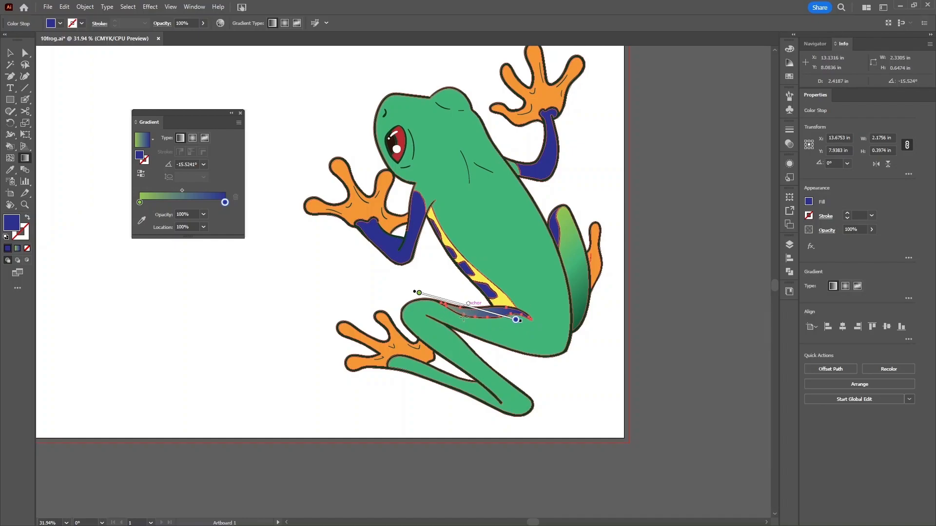
pyautogui.press('v')
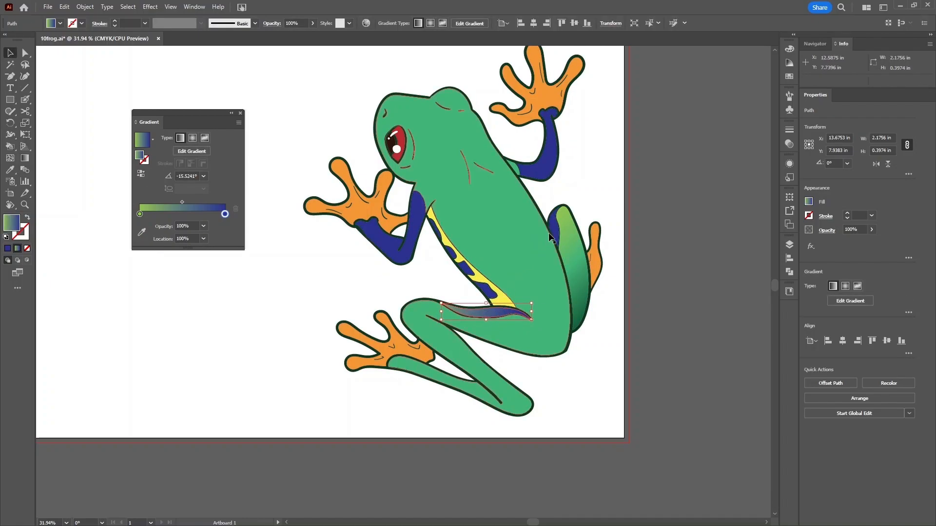
# - Apply the green-to-blue gradient to the small leg shape, run it vertically at about -93°, then deselect
pyautogui.click(554, 229)
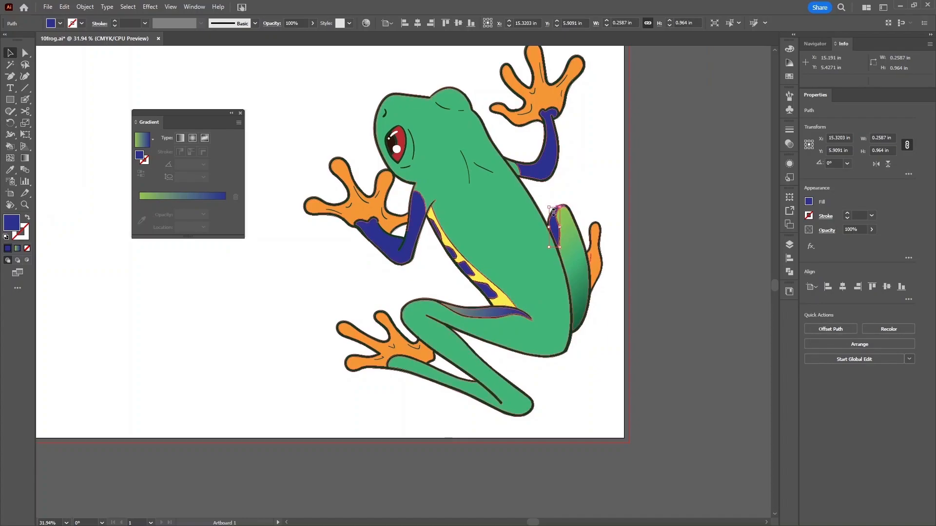
pyautogui.click(150, 198)
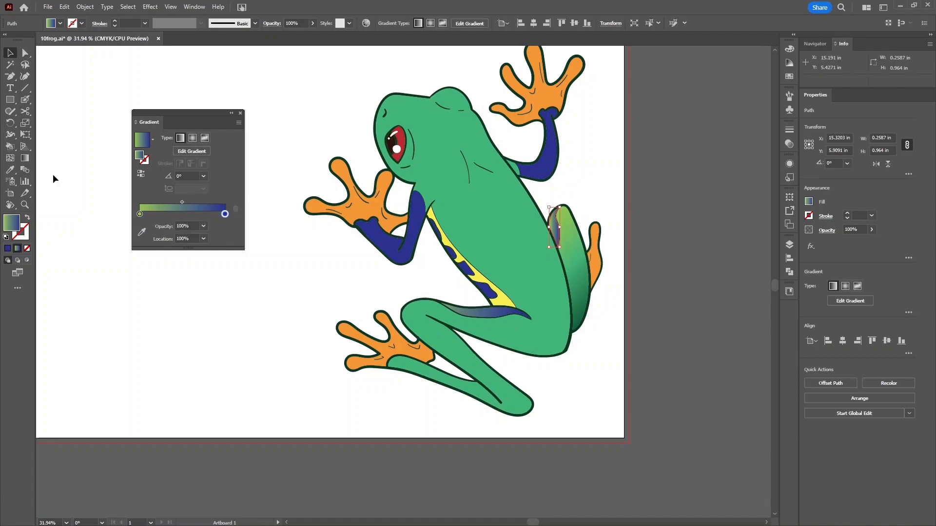
pyautogui.click(24, 158)
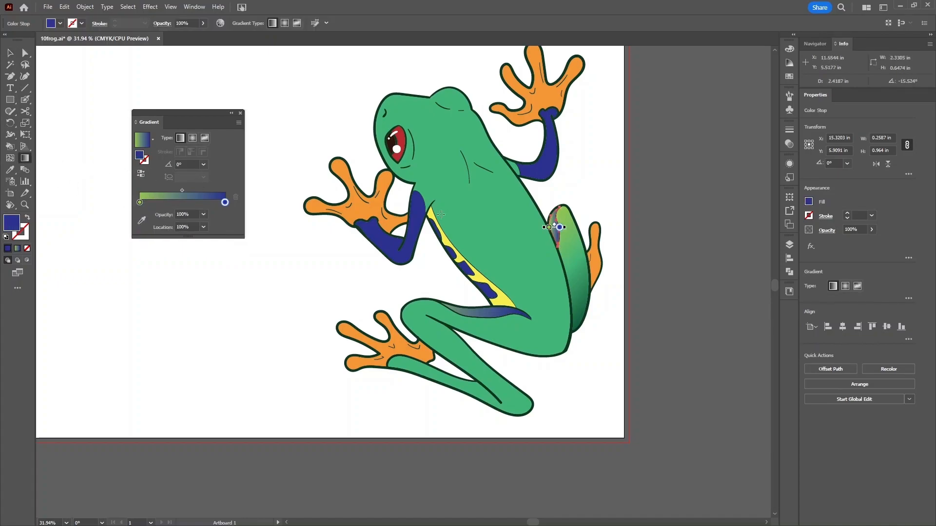
pyautogui.moveTo(557, 196)
pyautogui.mouseDown()
pyautogui.moveTo(555, 244)
pyautogui.moveTo(555, 234)
pyautogui.mouseUp()
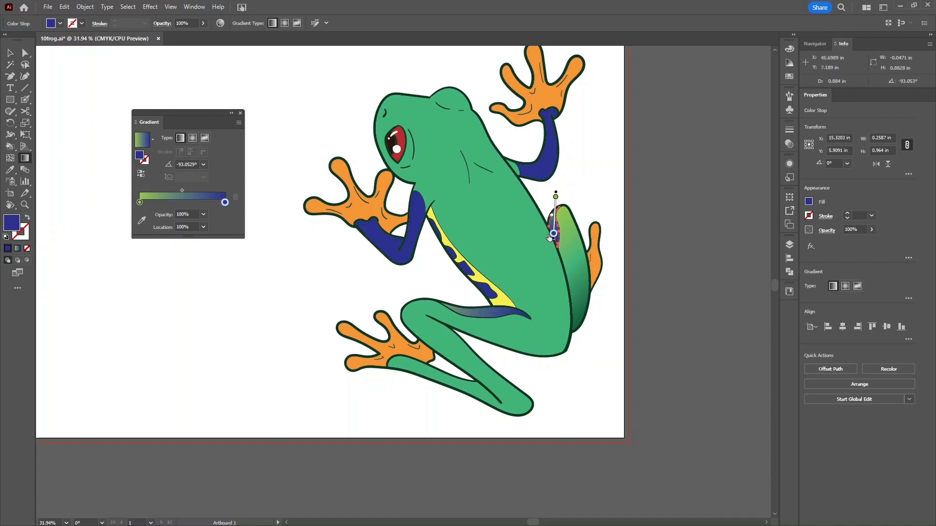
pyautogui.press('v')
pyautogui.click(585, 188)
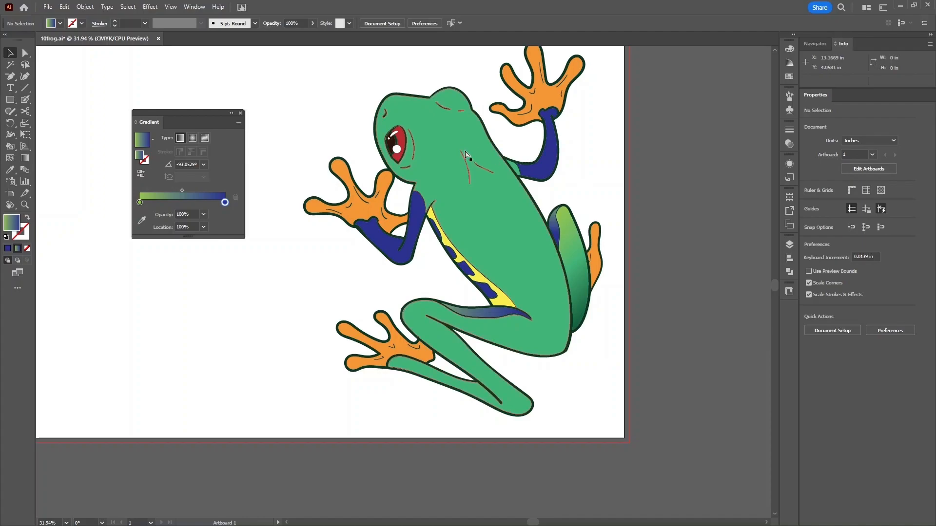
# - Zoom to the frog's eye and apply the green-to-blue gradient to it
pyautogui.hotkey('ctrl', '+')
pyautogui.hotkey('ctrl', '+')
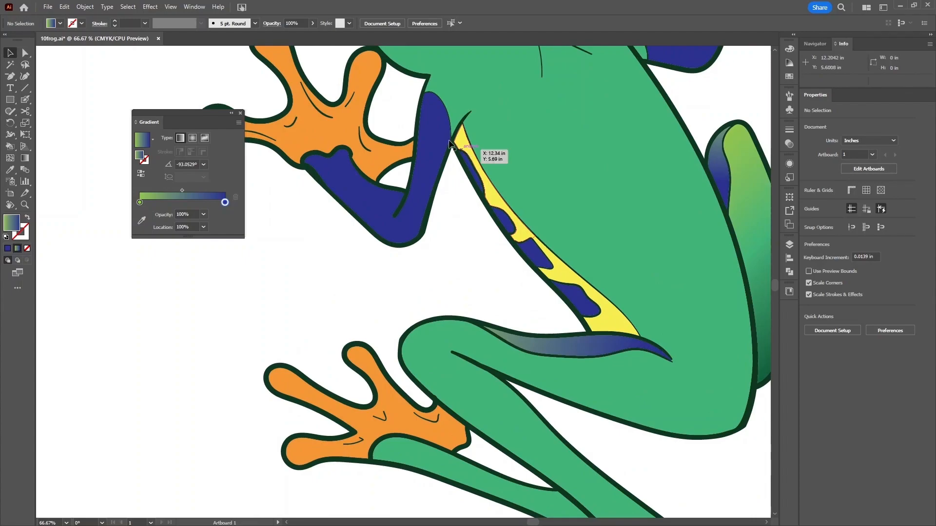
pyautogui.scroll(5, 466, 347)
pyautogui.moveTo(465, 347); pyautogui.dragTo(482, 312)
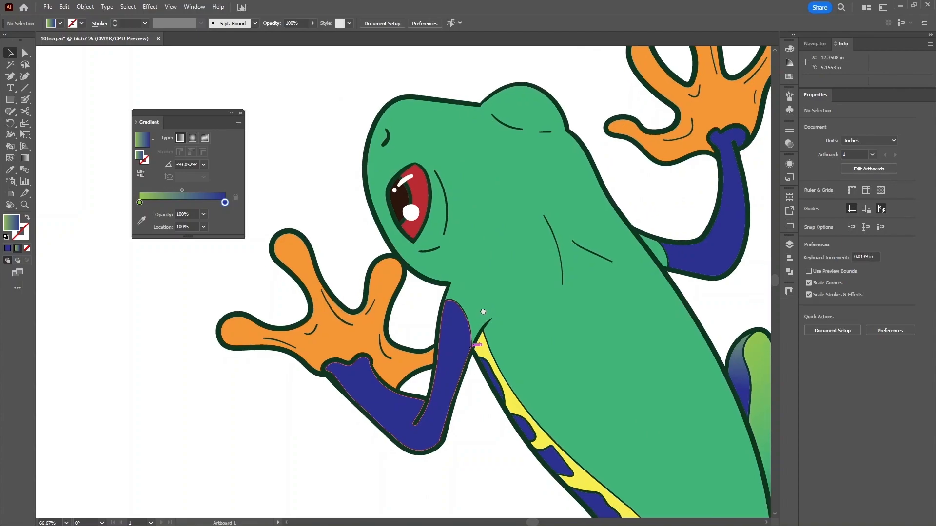
pyautogui.click(416, 187)
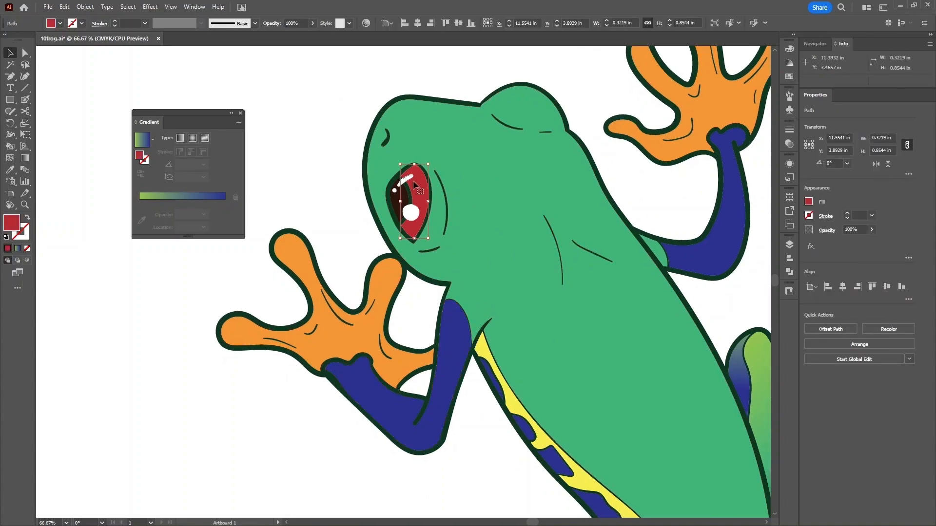
pyautogui.click(181, 200)
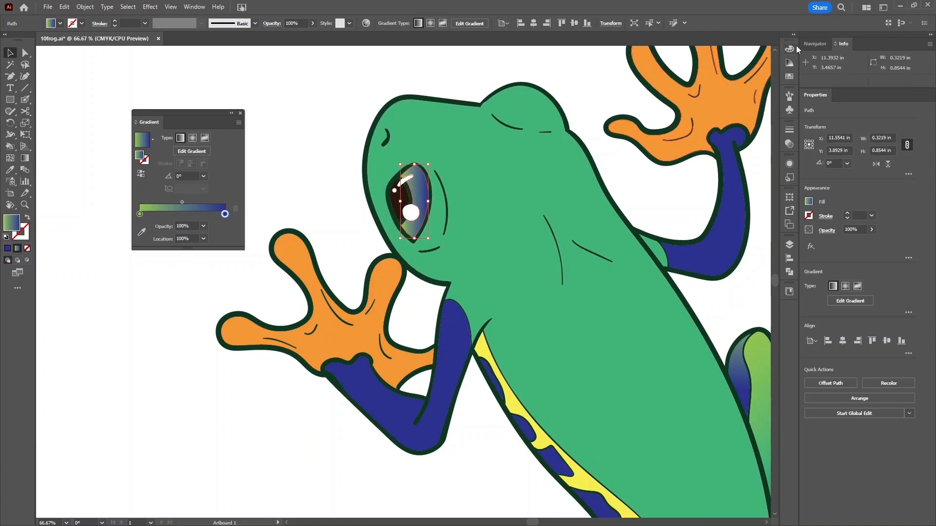
# - Drop the red swatch onto the eye gradient's end stop
pyautogui.click(788, 77)
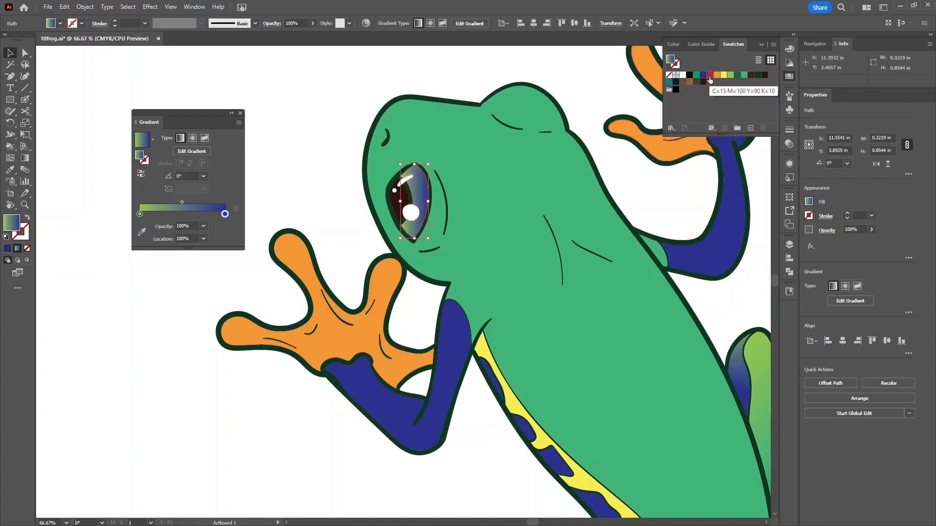
pyautogui.moveTo(709, 79); pyautogui.dragTo(227, 216)
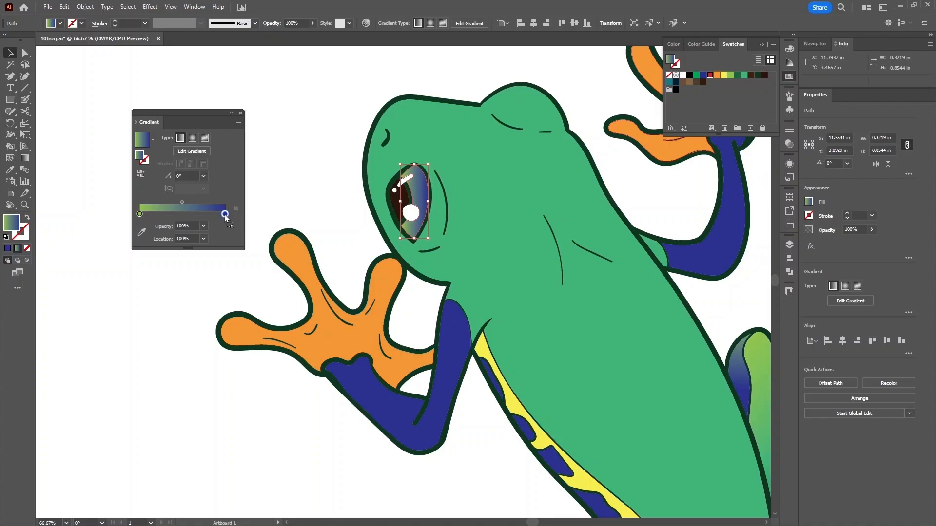
pyautogui.moveTo(224, 215); pyautogui.dragTo(224, 215)
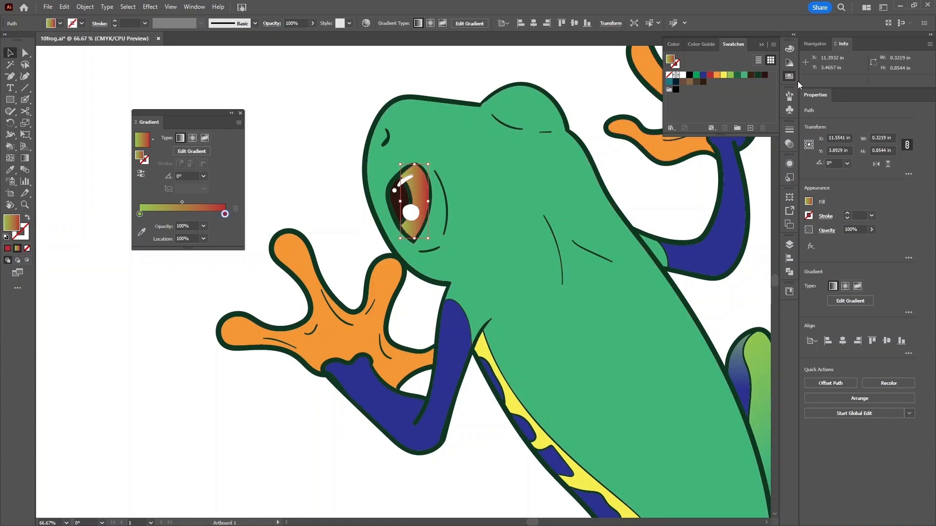
# - Set the eye gradient's start stop to orange and switch the gradient to Radial
pyautogui.moveTo(716, 75); pyautogui.dragTo(140, 216)
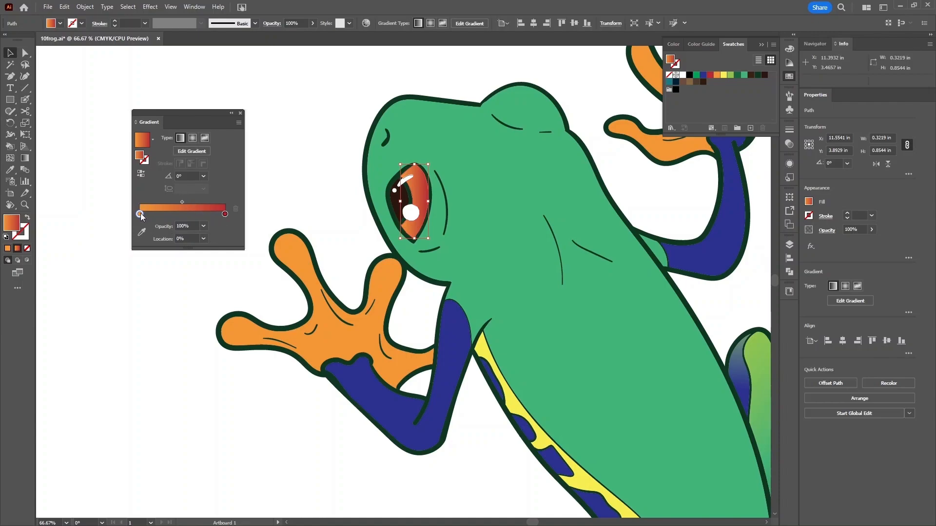
pyautogui.click(225, 214)
pyautogui.click(191, 139)
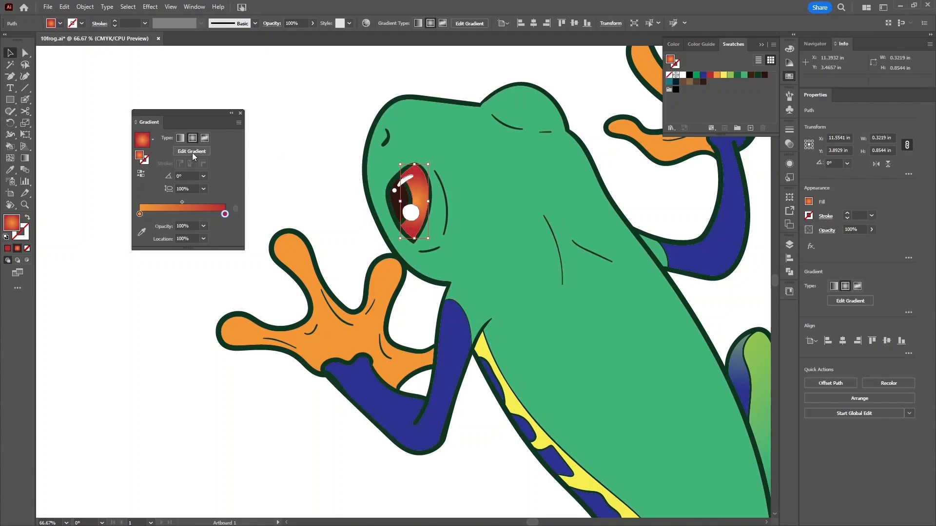
pyautogui.click(27, 159)
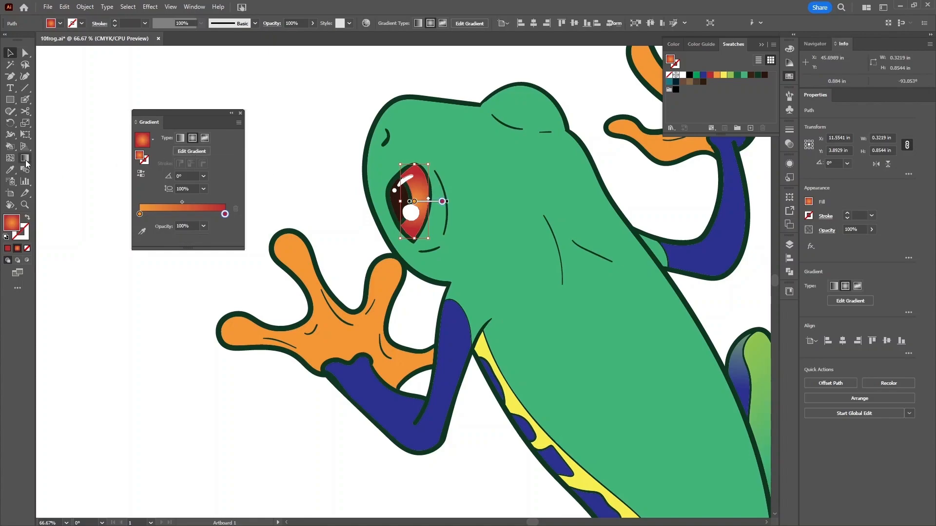
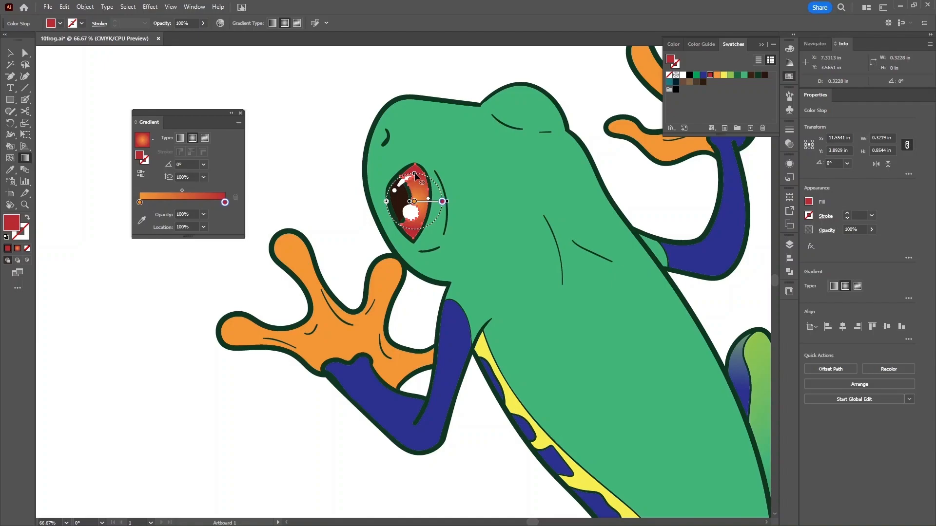
# - Stretch and level the eye's radial gradient into an ellipse at about -1.59° and 150.48% aspect ratio
pyautogui.moveTo(415, 177); pyautogui.dragTo(415, 155)
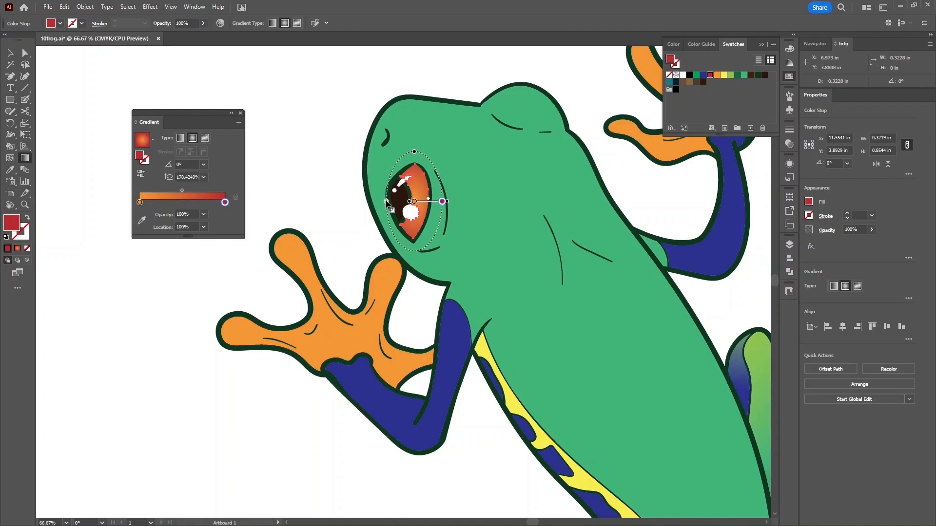
pyautogui.moveTo(387, 204); pyautogui.dragTo(449, 201)
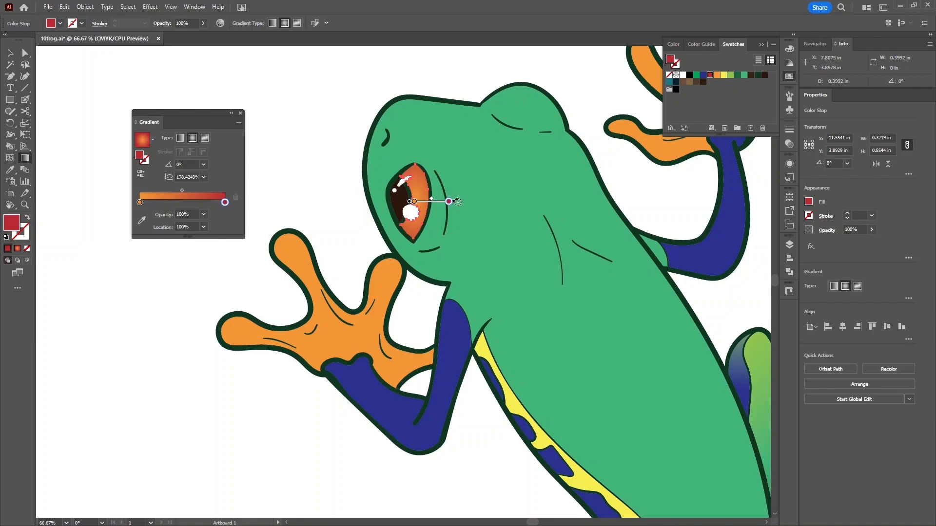
pyautogui.moveTo(458, 201); pyautogui.dragTo(439, 167)
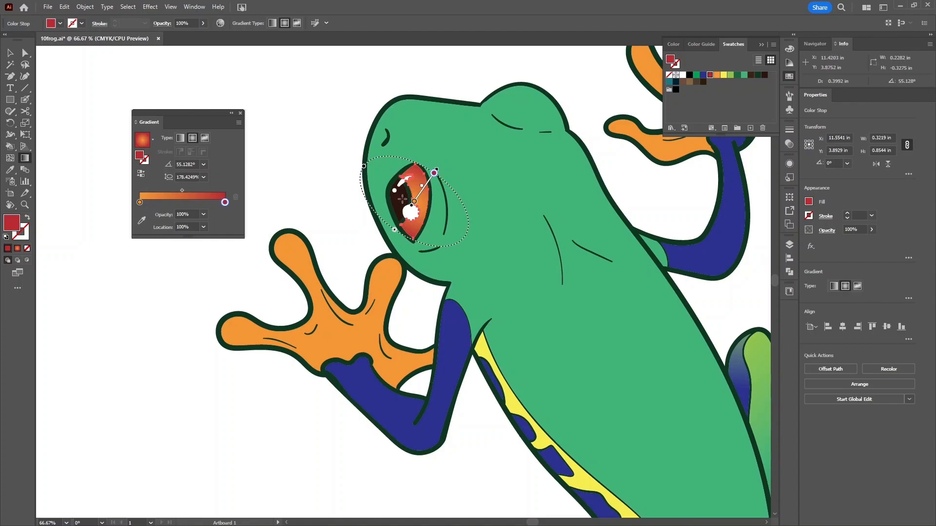
pyautogui.moveTo(402, 198); pyautogui.dragTo(431, 200)
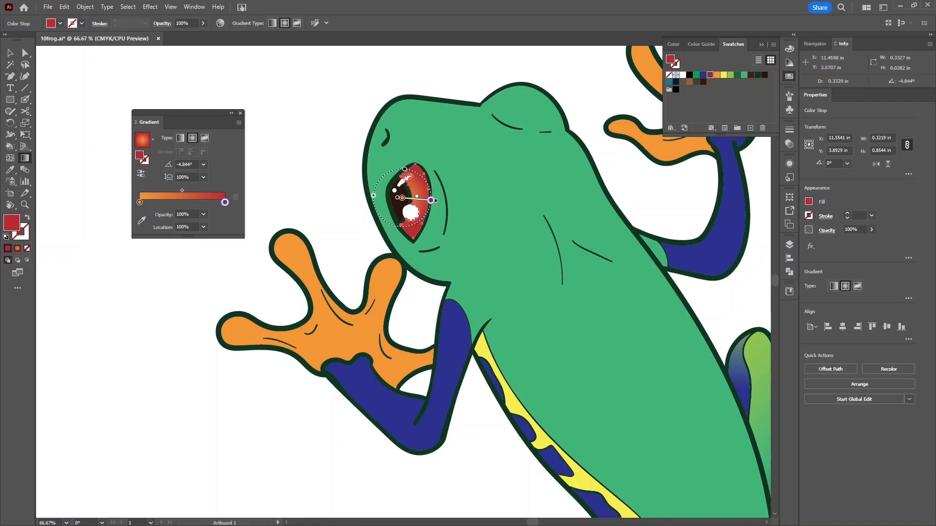
pyautogui.moveTo(406, 170); pyautogui.dragTo(406, 157)
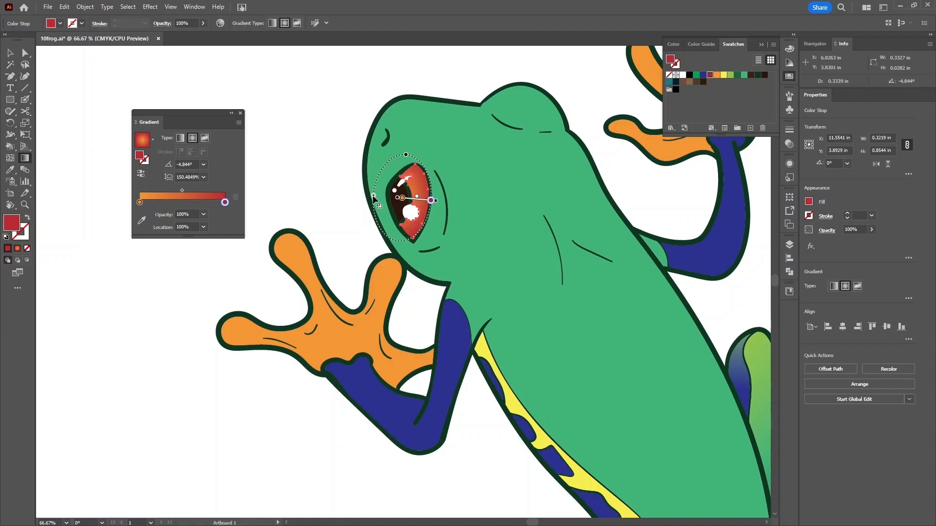
pyautogui.moveTo(373, 198); pyautogui.dragTo(377, 197)
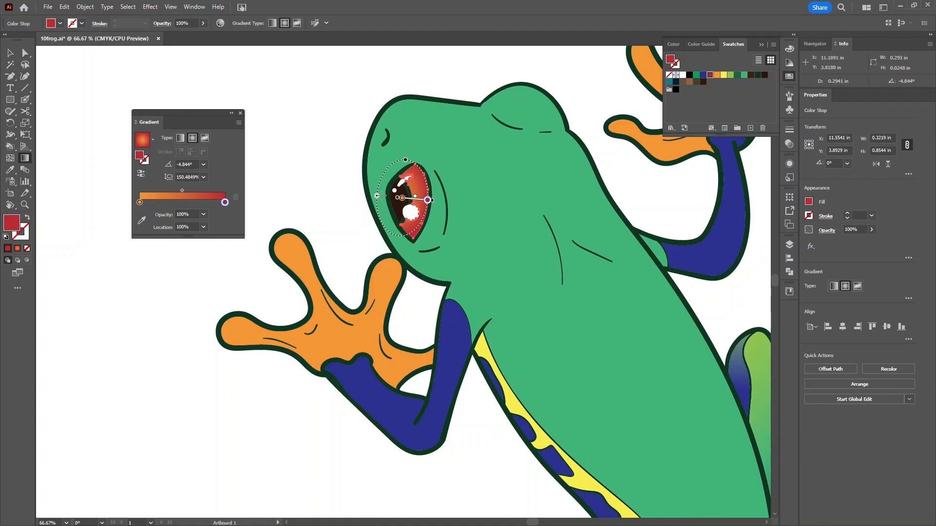
pyautogui.moveTo(378, 196); pyautogui.dragTo(375, 198)
pyautogui.moveTo(437, 201); pyautogui.dragTo(437, 199)
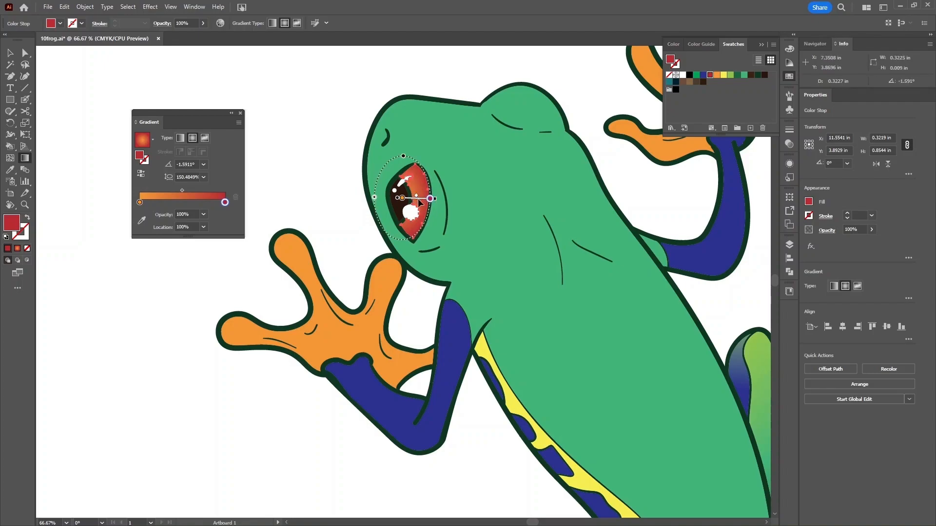
pyautogui.moveTo(412, 201); pyautogui.dragTo(417, 205)
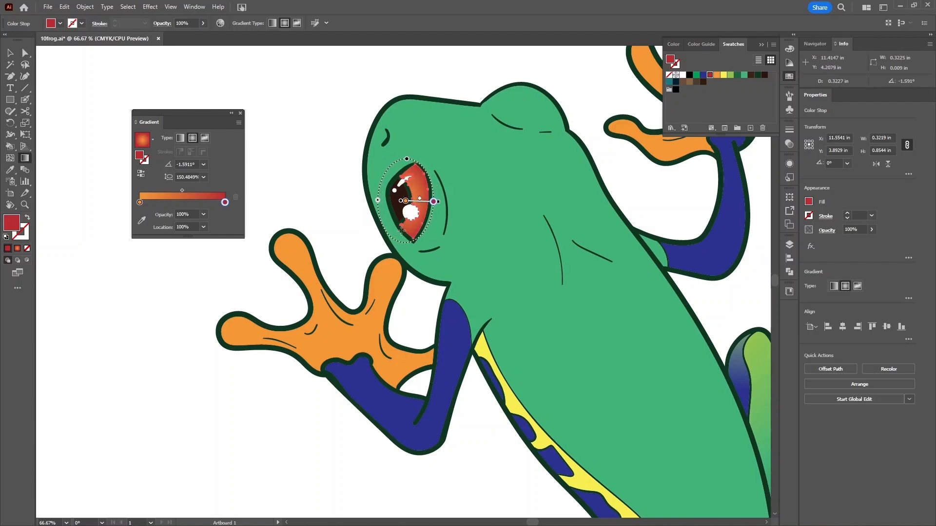
# - Deselect the eye, recheck its iris gradient, and zoom out to 33.33% to see the whole frog
pyautogui.press('v')
pyautogui.click(346, 195)
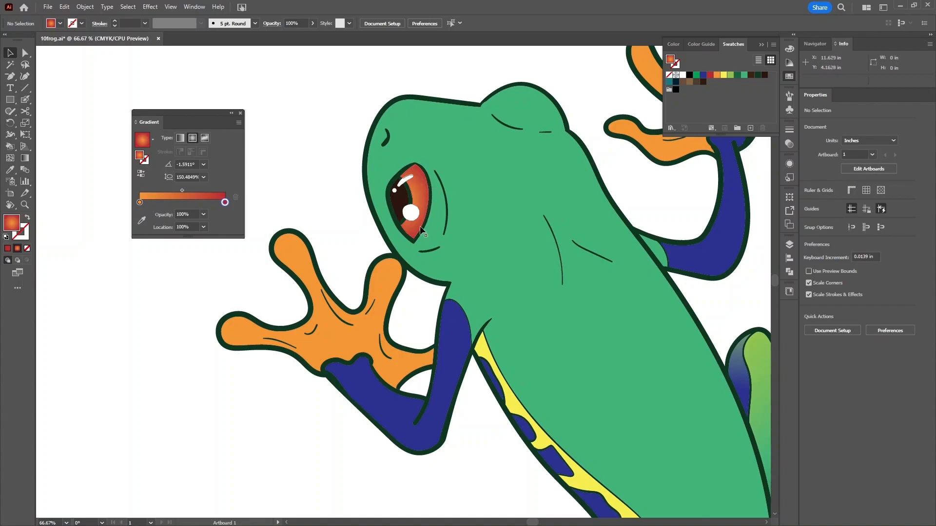
pyautogui.click(421, 194)
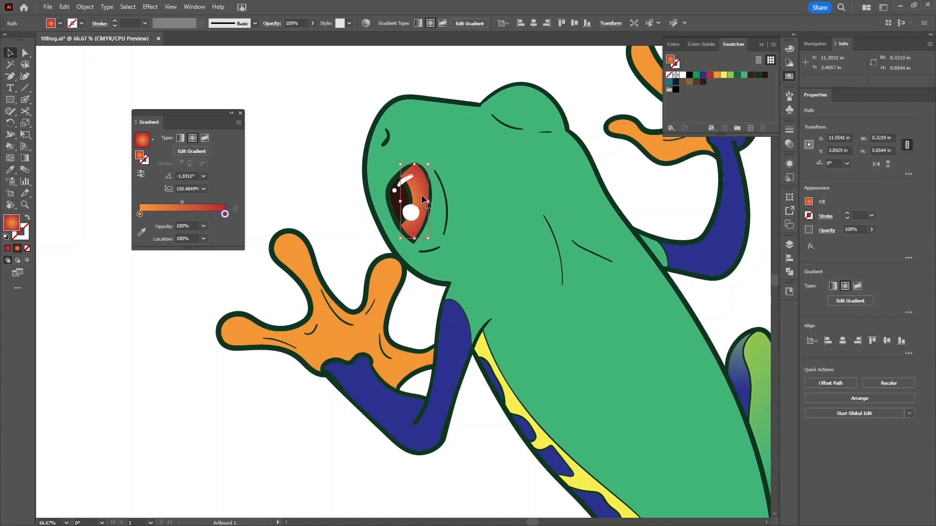
pyautogui.click(25, 159)
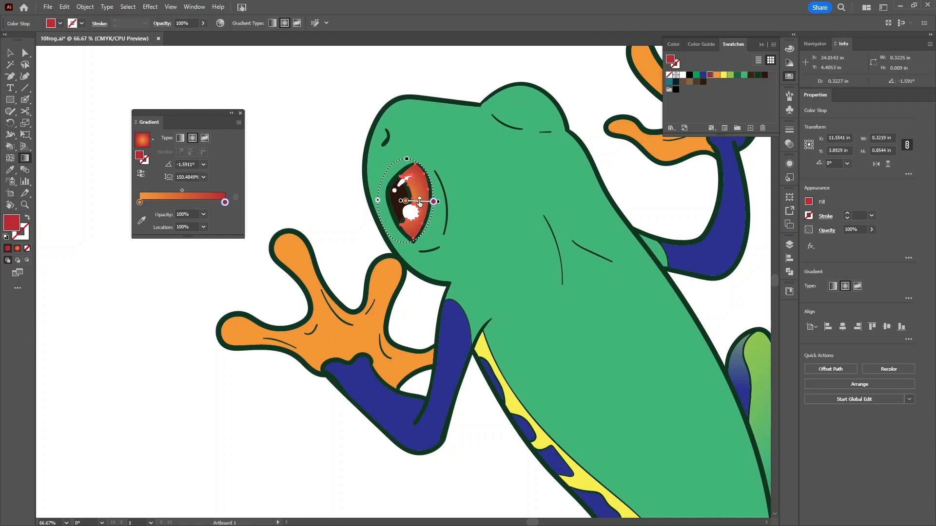
pyautogui.hotkey('ctrl', '-')
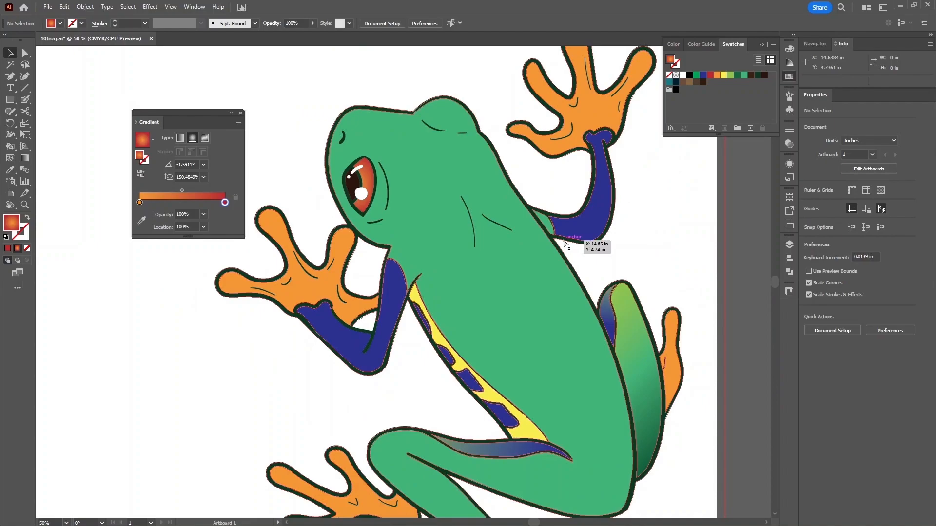
pyautogui.hotkey('ctrl', '-')
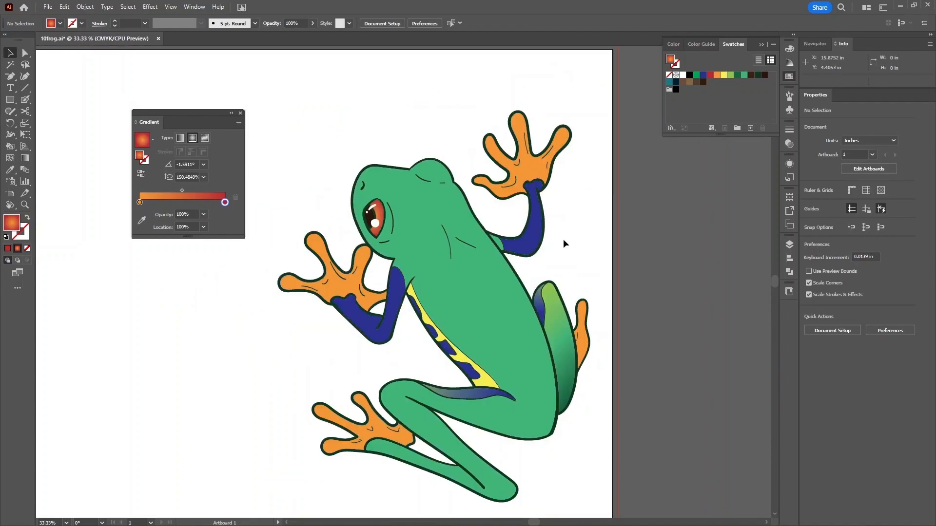
# - Fill the frog's left hand with a gradient, replacing the red stop with yellow
pyautogui.scroll(-2, 390, 244)
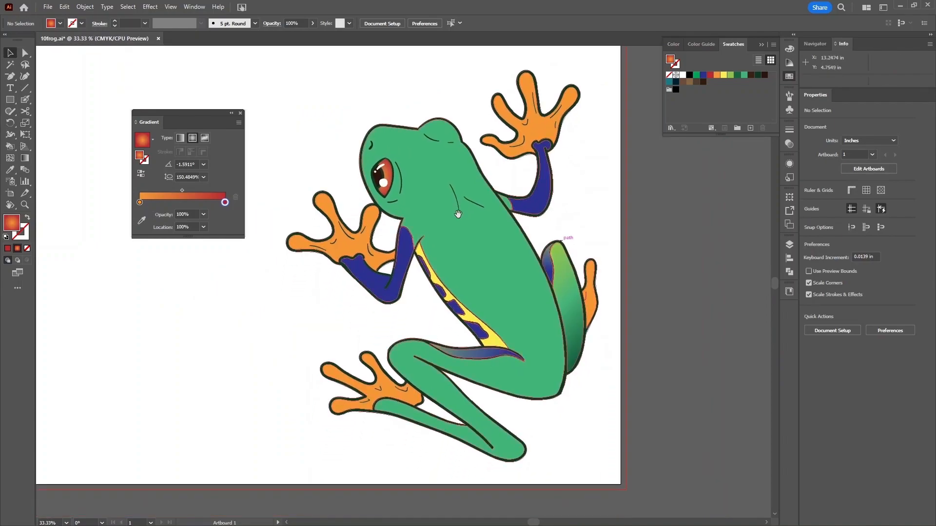
pyautogui.click(349, 247)
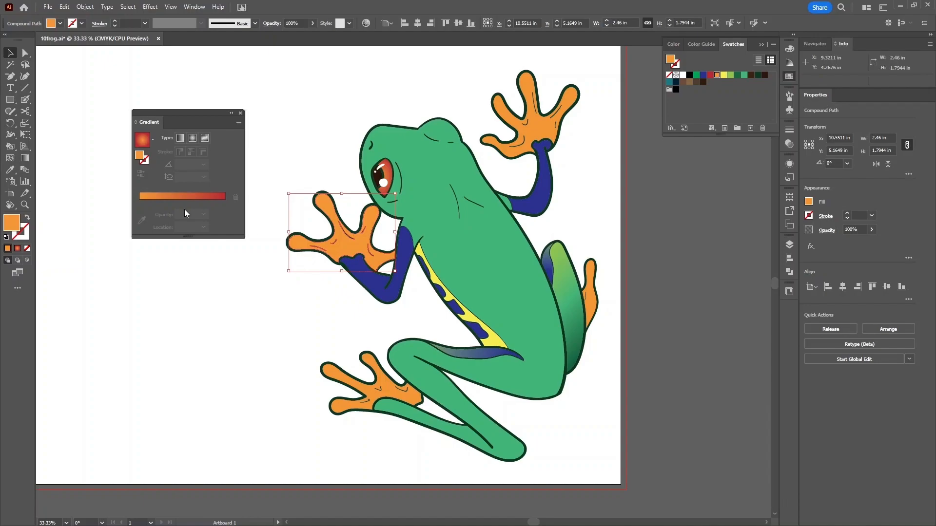
pyautogui.click(181, 195)
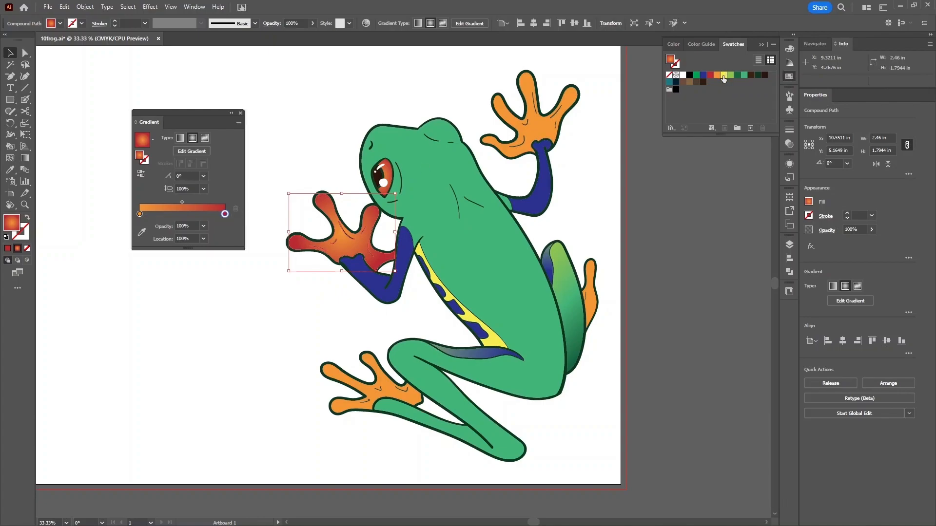
pyautogui.moveTo(725, 78); pyautogui.dragTo(240, 216)
pyautogui.moveTo(223, 215); pyautogui.dragTo(217, 215)
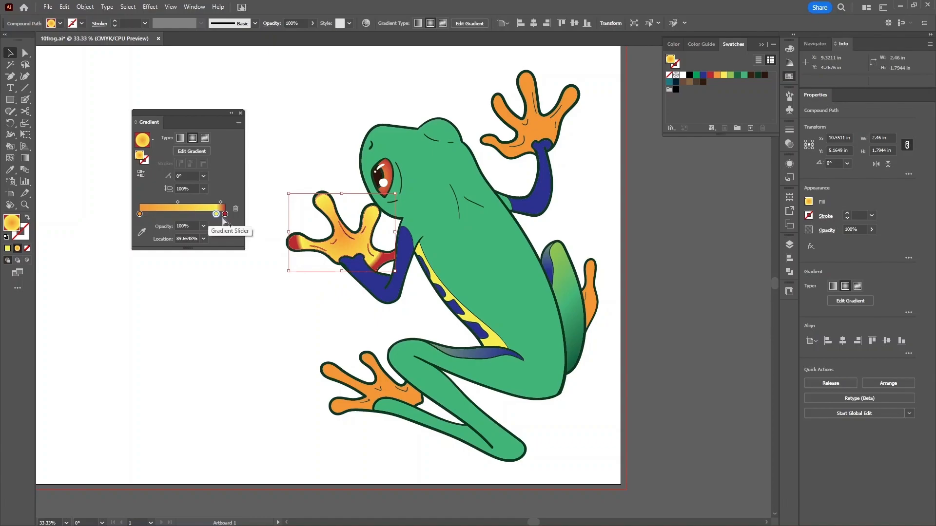
pyautogui.moveTo(225, 214); pyautogui.dragTo(237, 251)
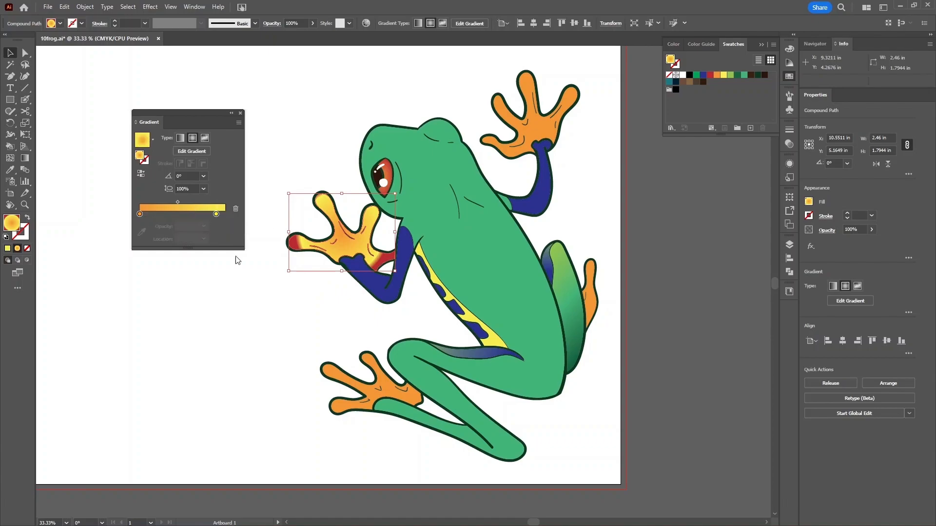
pyautogui.moveTo(217, 214); pyautogui.dragTo(225, 214)
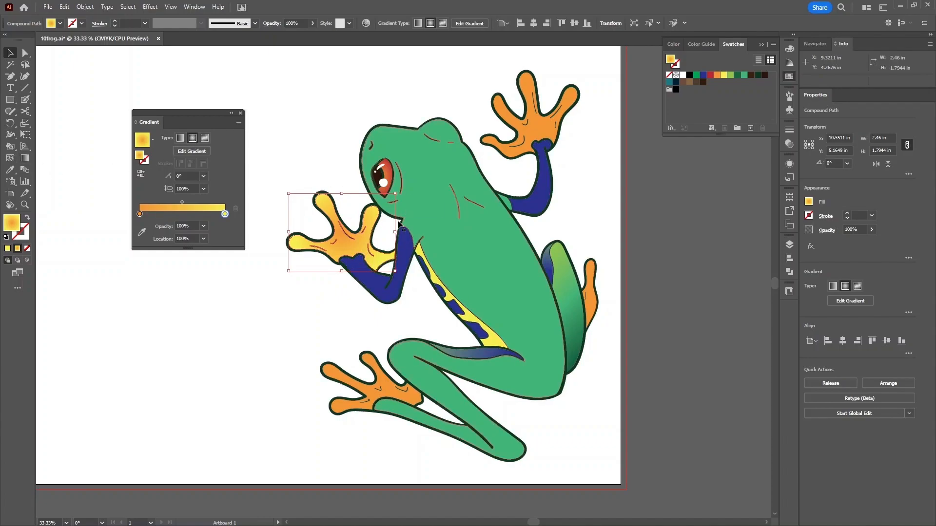
# - Redraw the hand's radial gradient from palm to top finger at about 117.39°, midpoint shifted toward yellow
pyautogui.click(186, 150)
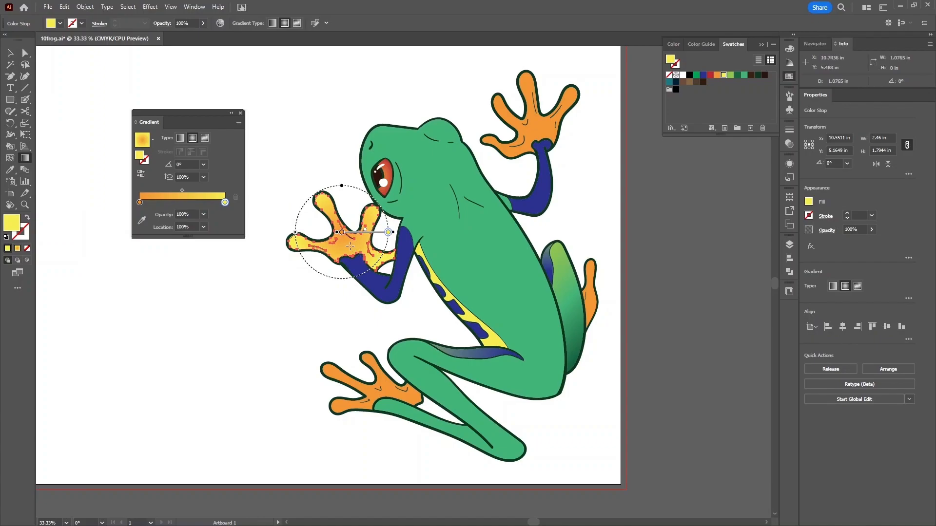
pyautogui.moveTo(350, 247); pyautogui.dragTo(322, 192)
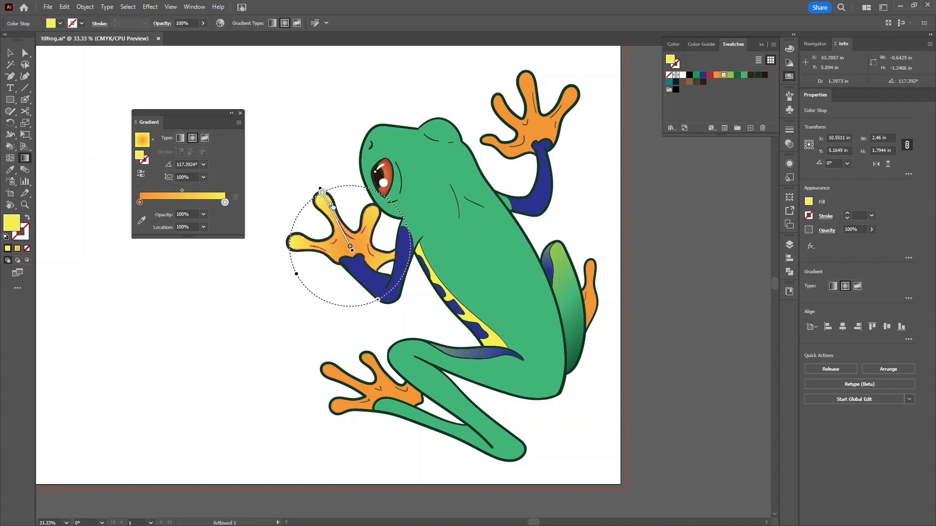
pyautogui.moveTo(331, 205); pyautogui.dragTo(332, 206)
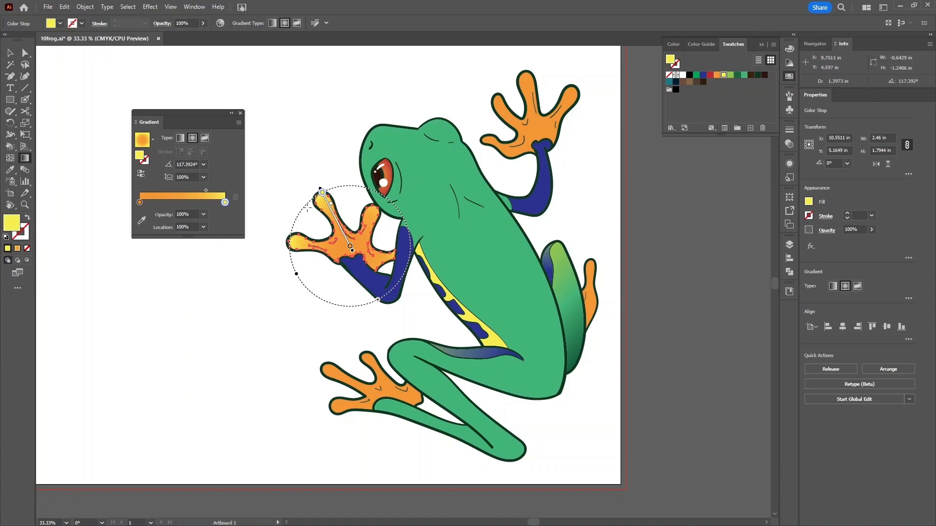
pyautogui.moveTo(331, 203); pyautogui.dragTo(329, 201)
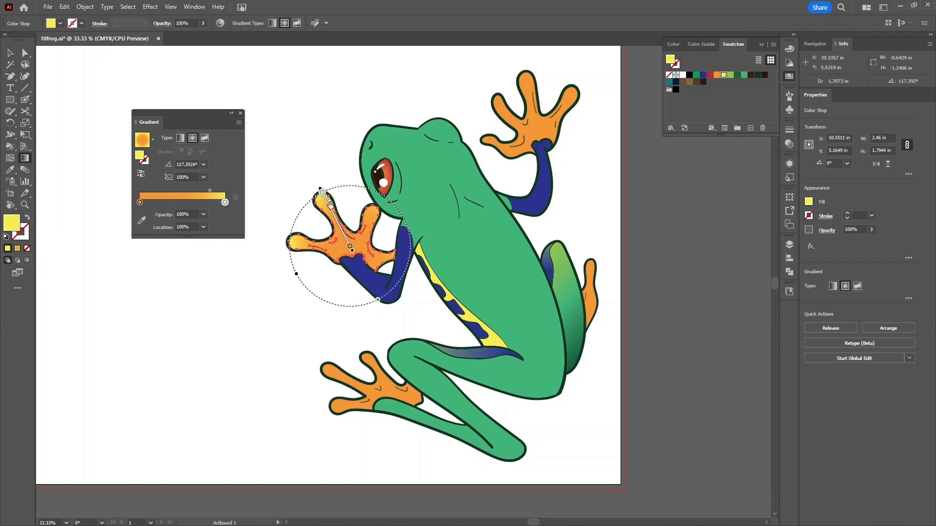
pyautogui.click(209, 191)
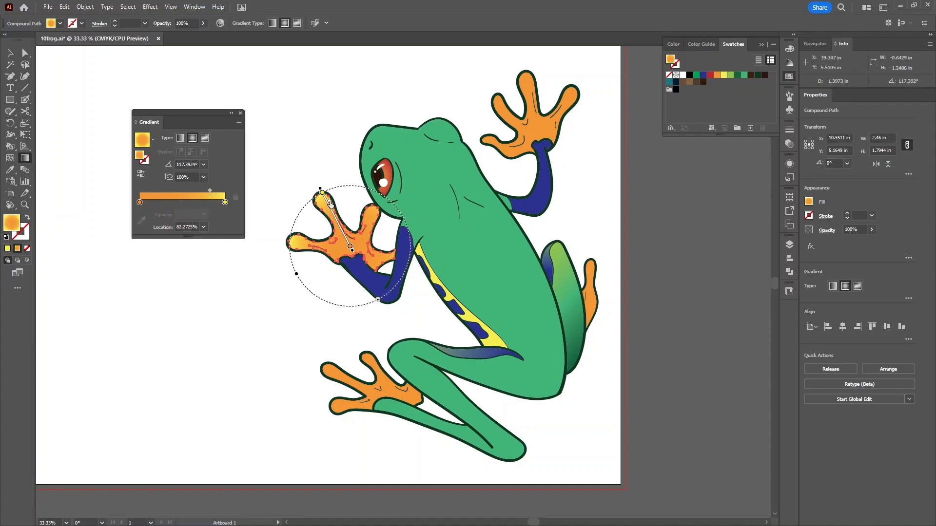
# - Give the upper-right hand the orange-to-yellow radial gradient, drawn palm to top finger at about 104.9°
pyautogui.press('v')
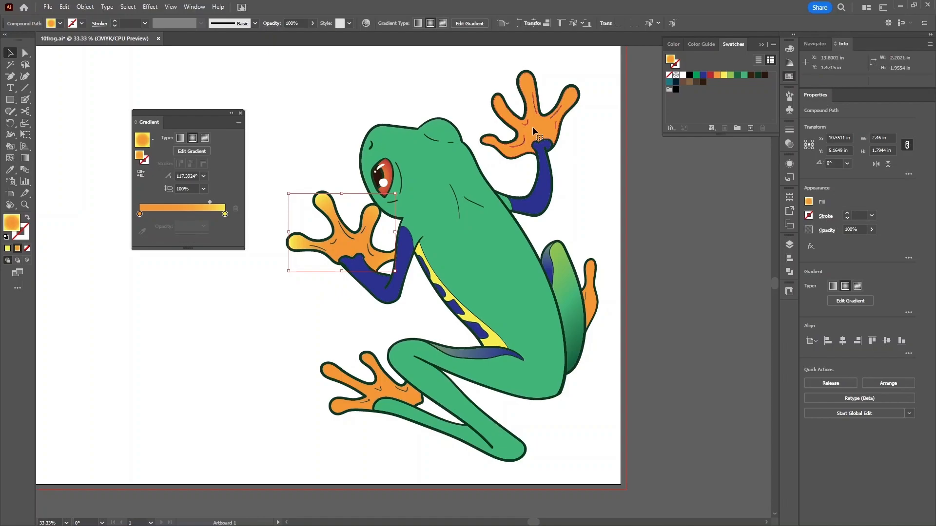
pyautogui.click(532, 129)
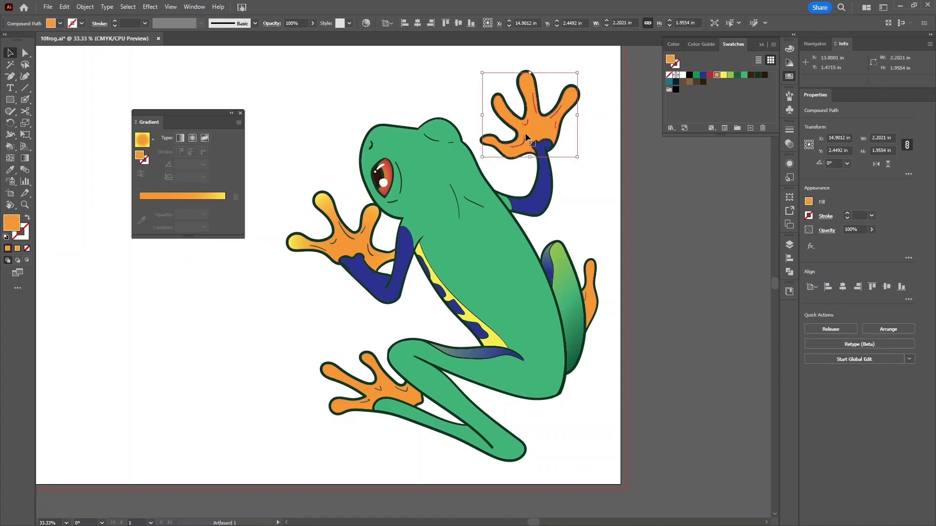
pyautogui.click(181, 197)
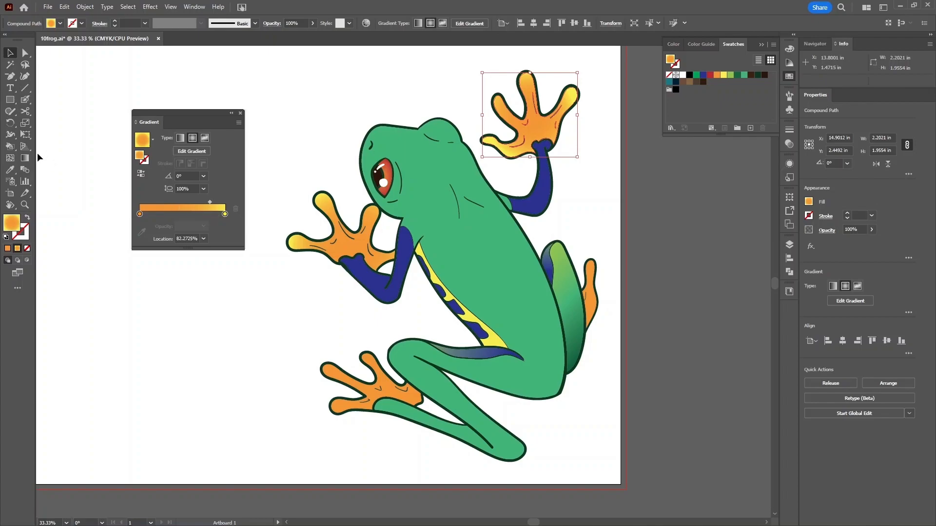
pyautogui.click(203, 147)
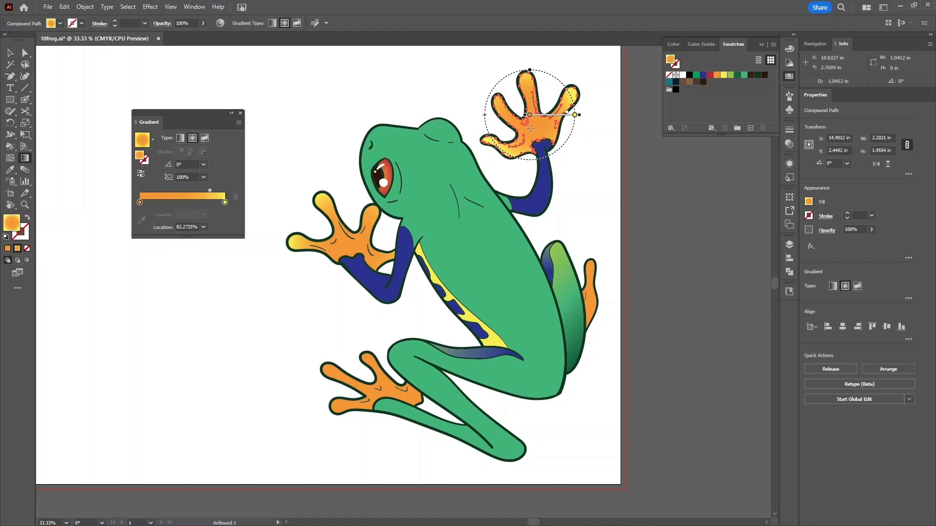
pyautogui.moveTo(535, 130); pyautogui.dragTo(520, 72)
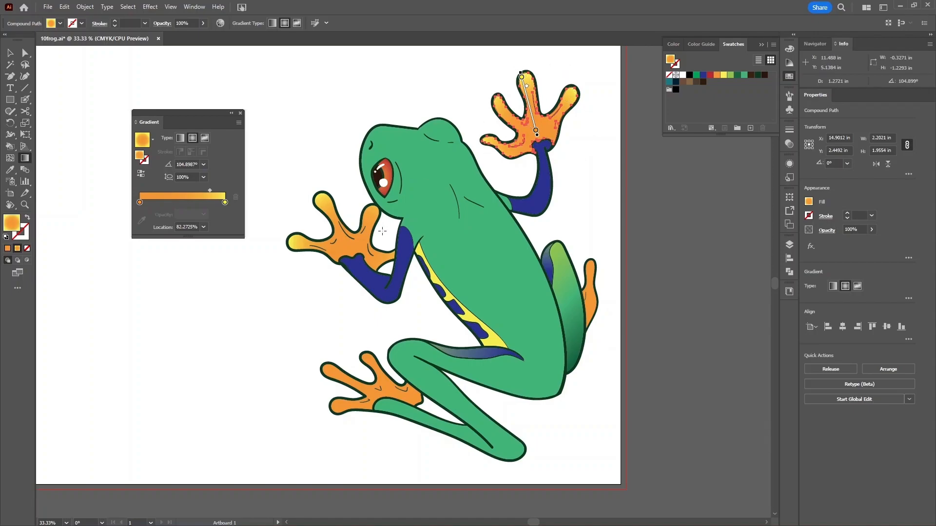
pyautogui.press('v')
pyautogui.click(378, 376)
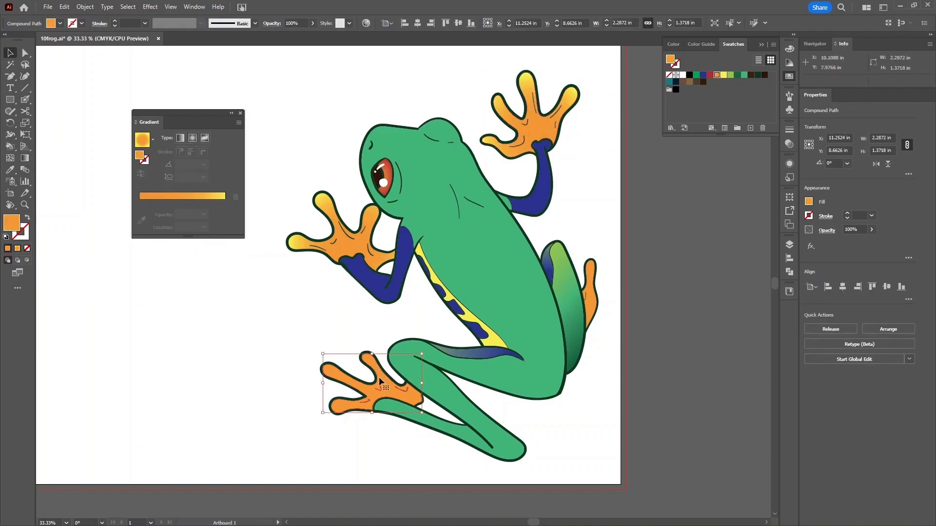
# - Apply the orange-yellow radial gradient to the lower-left foot, drawn from its centre toward the toes
pyautogui.click(175, 196)
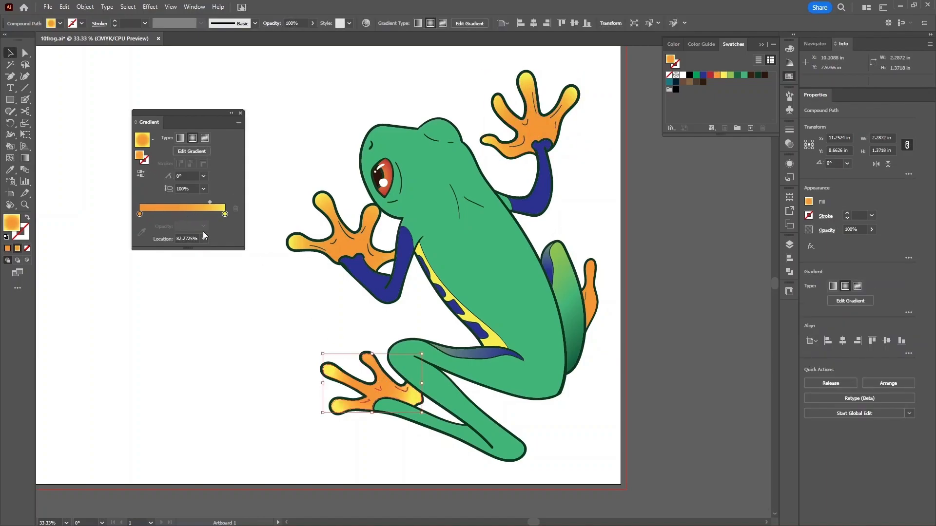
pyautogui.click(188, 153)
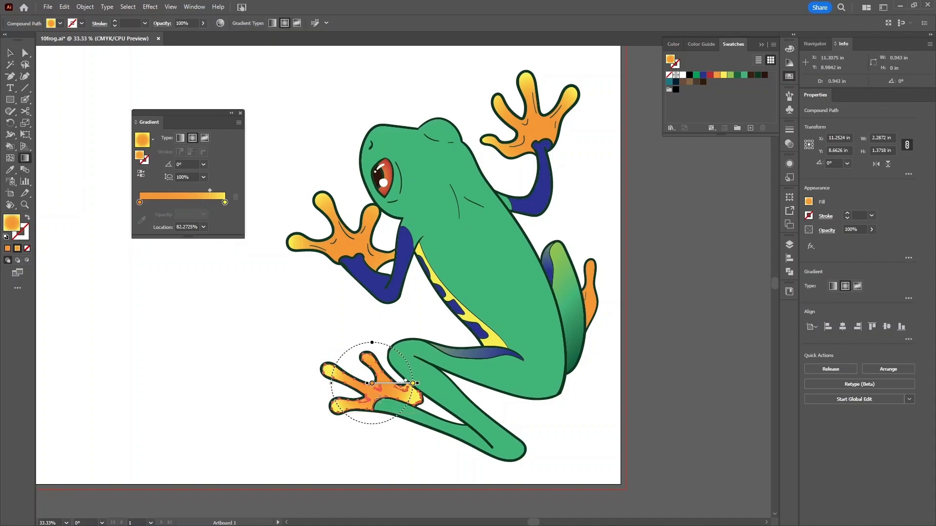
pyautogui.moveTo(382, 397)
pyautogui.mouseDown()
pyautogui.moveTo(356, 356)
pyautogui.moveTo(328, 372)
pyautogui.moveTo(331, 359)
pyautogui.mouseUp()
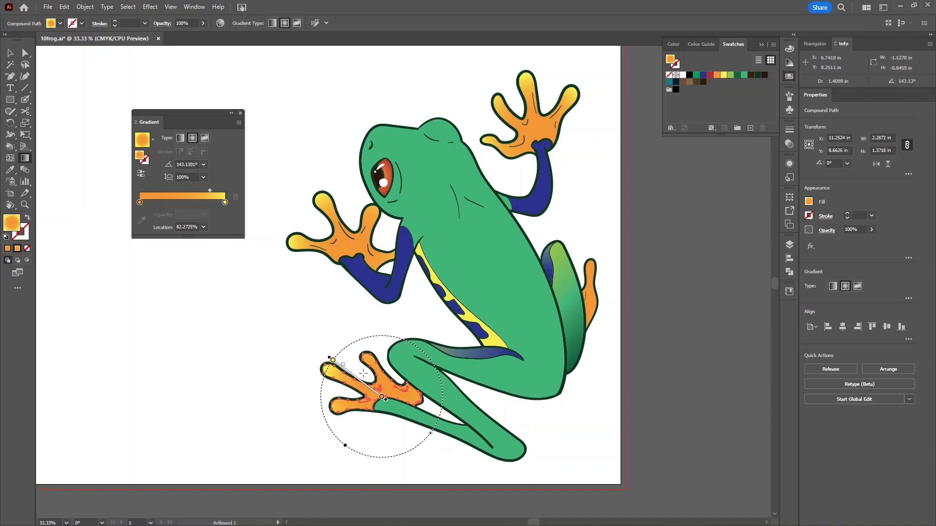
pyautogui.moveTo(381, 395); pyautogui.dragTo(336, 367)
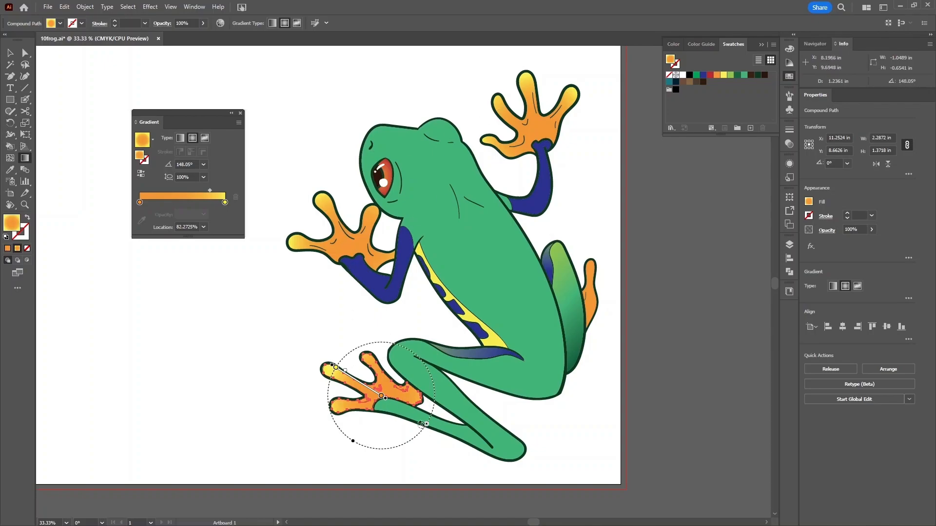
# - Flatten and enlarge the foot's gradient ellipse and nudge it down, angled about 148.05°
pyautogui.moveTo(353, 442); pyautogui.dragTo(361, 426)
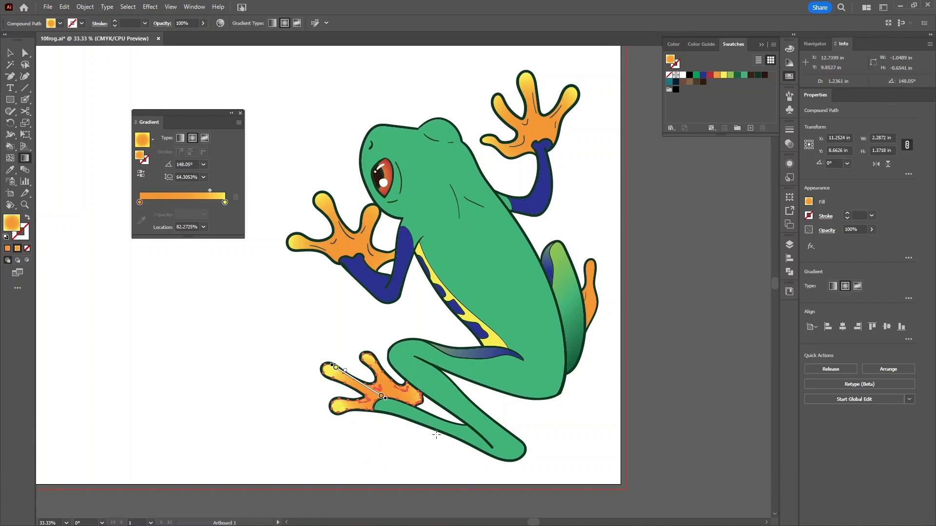
pyautogui.moveTo(428, 425); pyautogui.dragTo(434, 426)
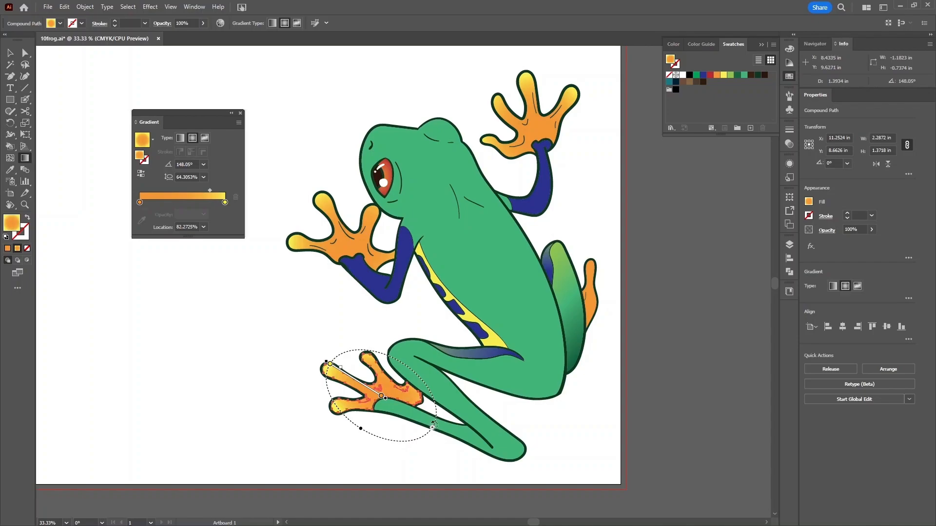
pyautogui.click(384, 400)
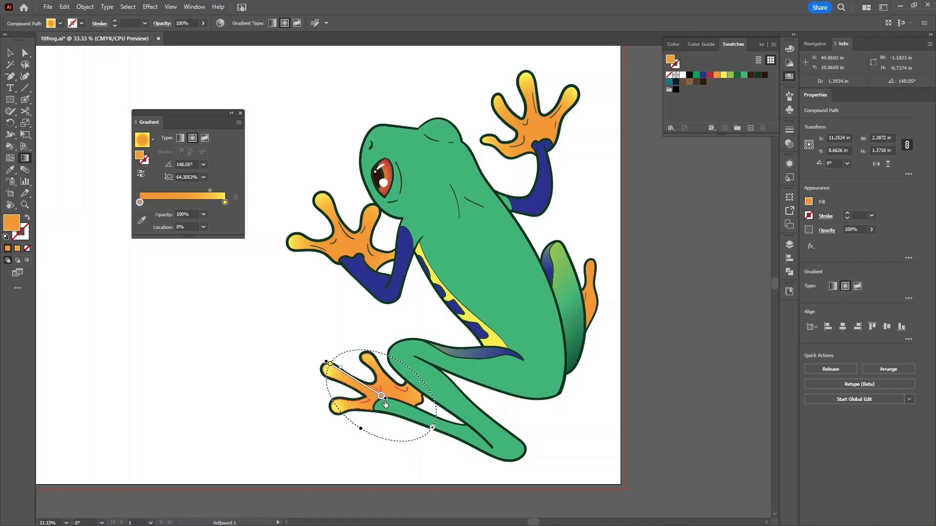
pyautogui.click(383, 401)
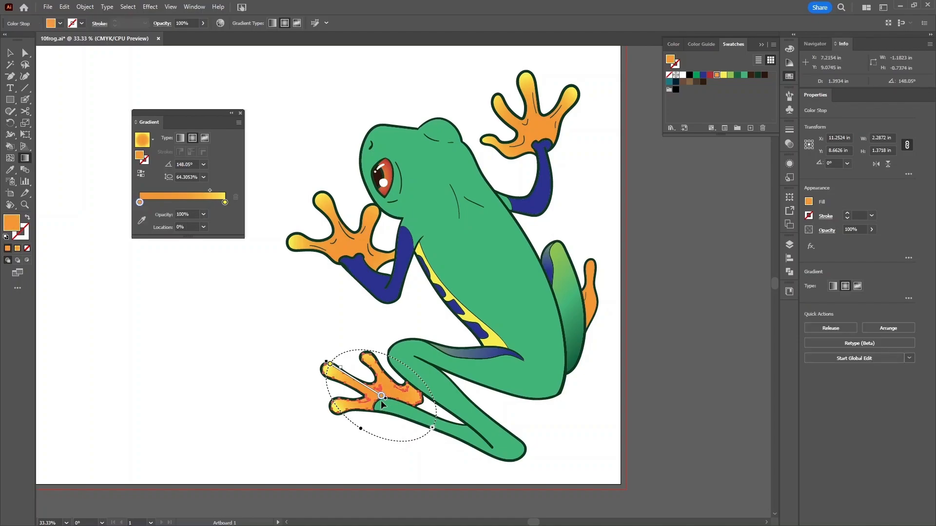
pyautogui.moveTo(367, 387); pyautogui.dragTo(367, 392)
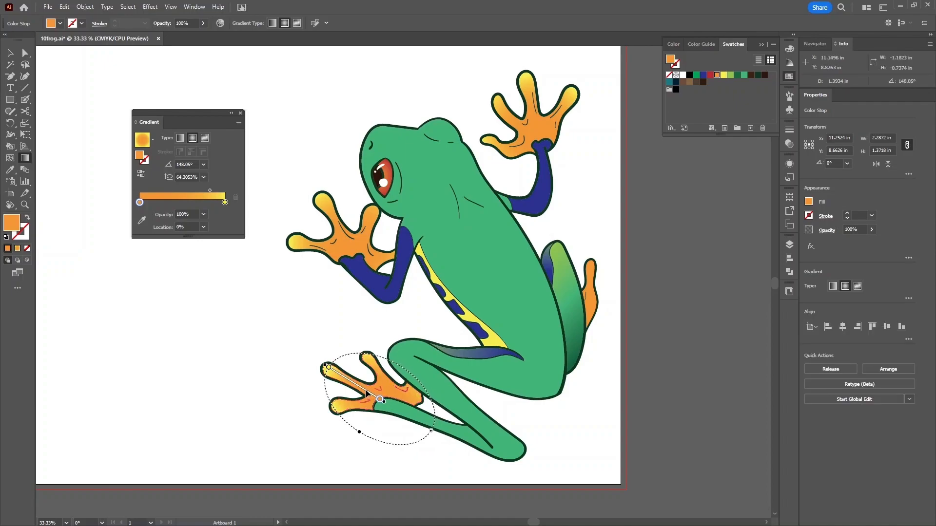
pyautogui.moveTo(329, 383)
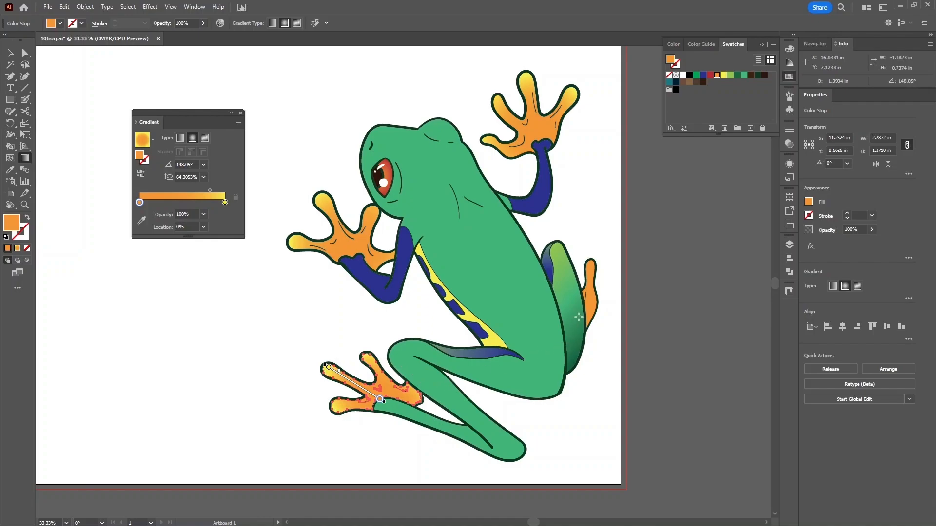
# - Give the small right rear foot a vertically stretched orange-yellow radial gradient at about 84.86°, then deselect
pyautogui.press('v')
pyautogui.click(590, 306)
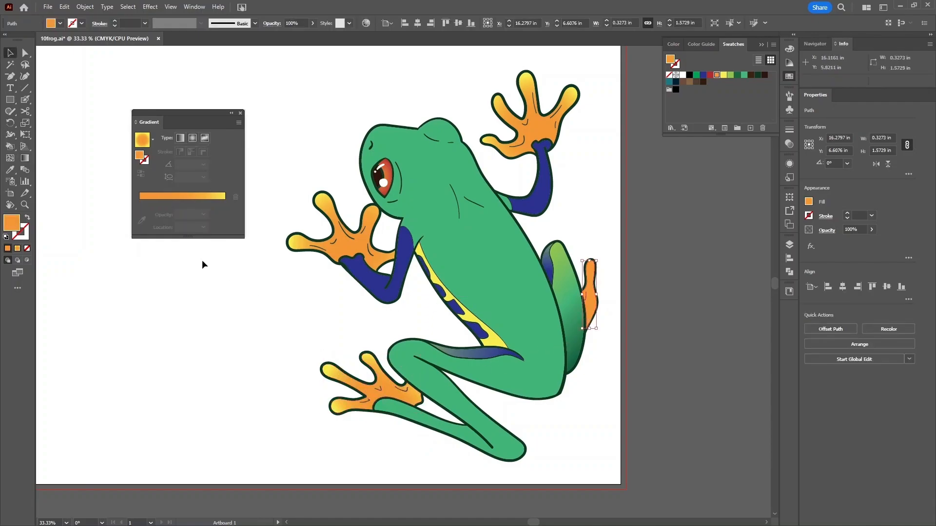
pyautogui.click(185, 196)
pyautogui.click(185, 151)
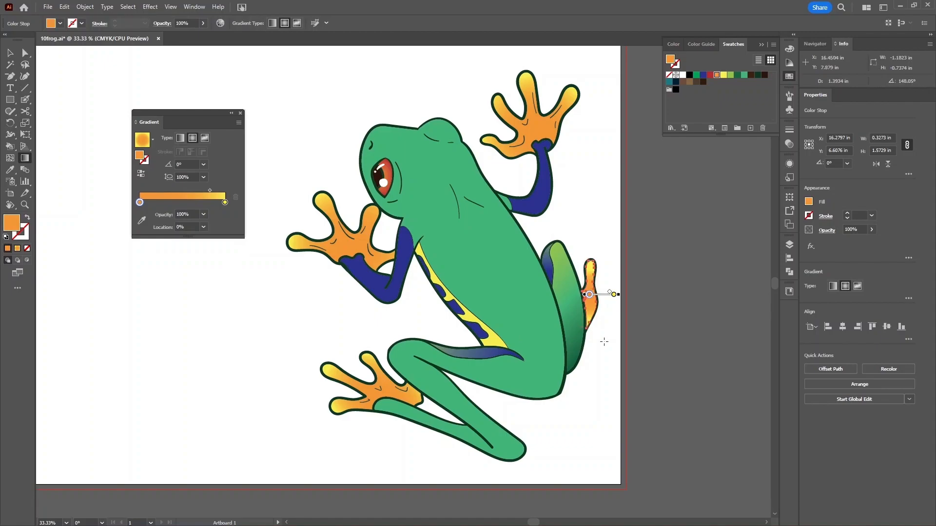
pyautogui.moveTo(590, 293)
pyautogui.moveTo(588, 273); pyautogui.dragTo(589, 261)
pyautogui.moveTo(602, 269)
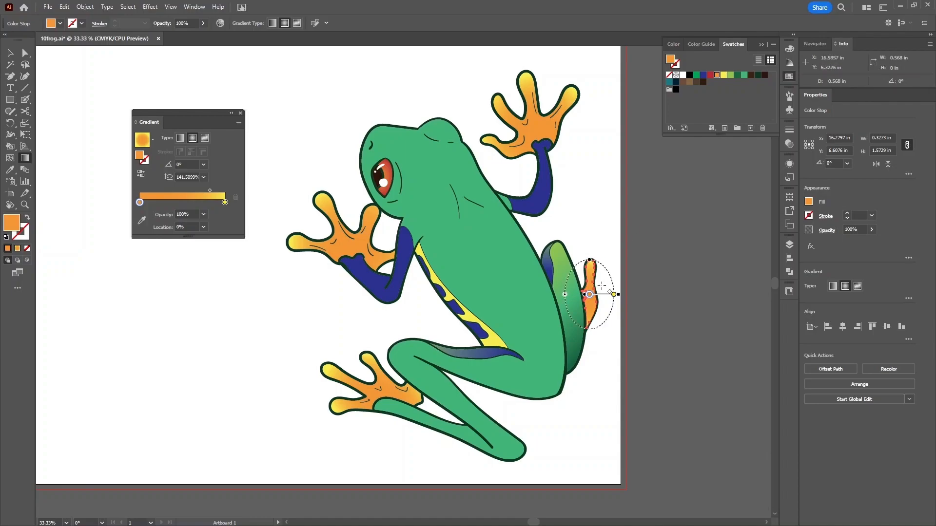
pyautogui.moveTo(586, 310); pyautogui.dragTo(591, 260)
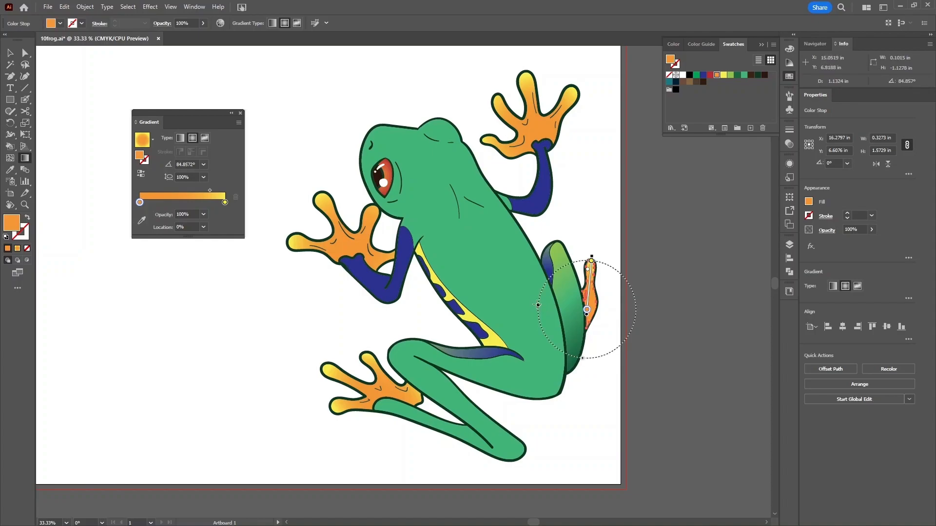
pyautogui.moveTo(582, 358); pyautogui.dragTo(582, 352)
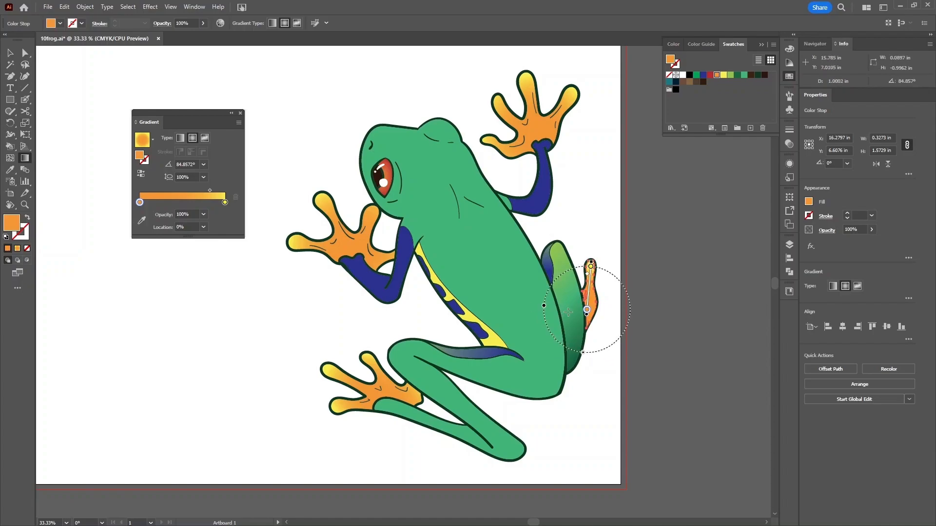
pyautogui.press('v')
pyautogui.click(346, 329)
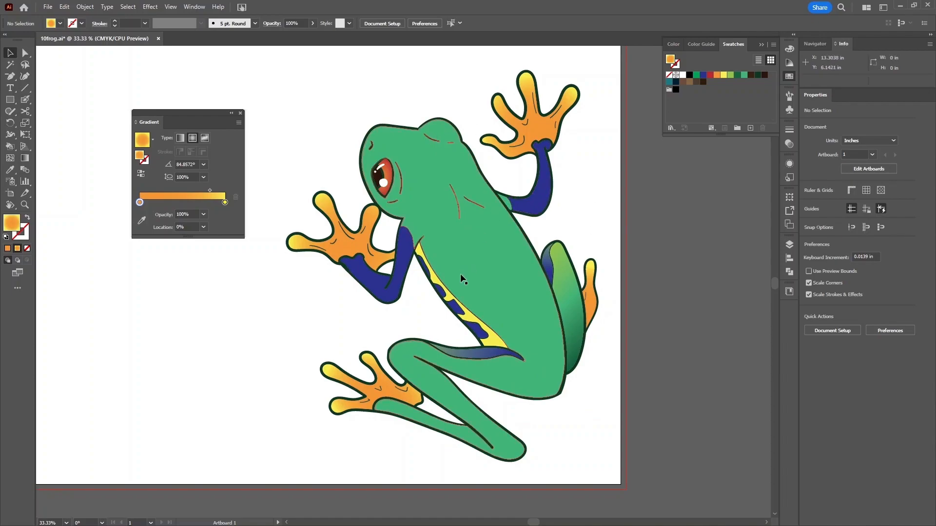
# - Fill the frog's body with a linear gradient sampled from the green back leg
pyautogui.click(501, 261)
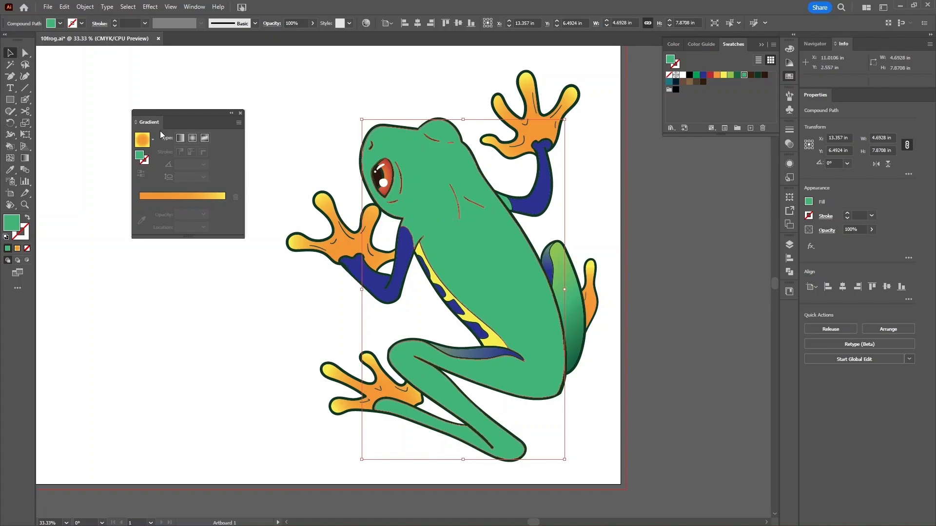
pyautogui.click(180, 139)
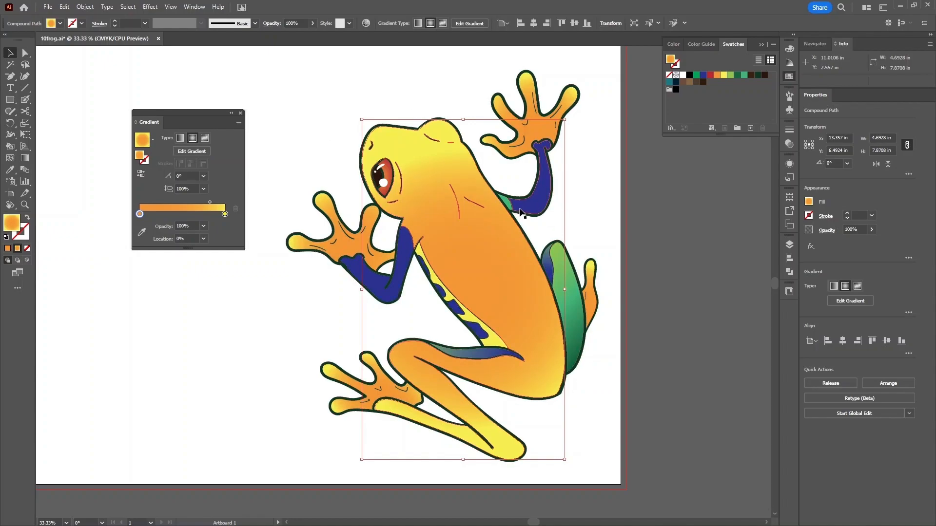
pyautogui.click(180, 139)
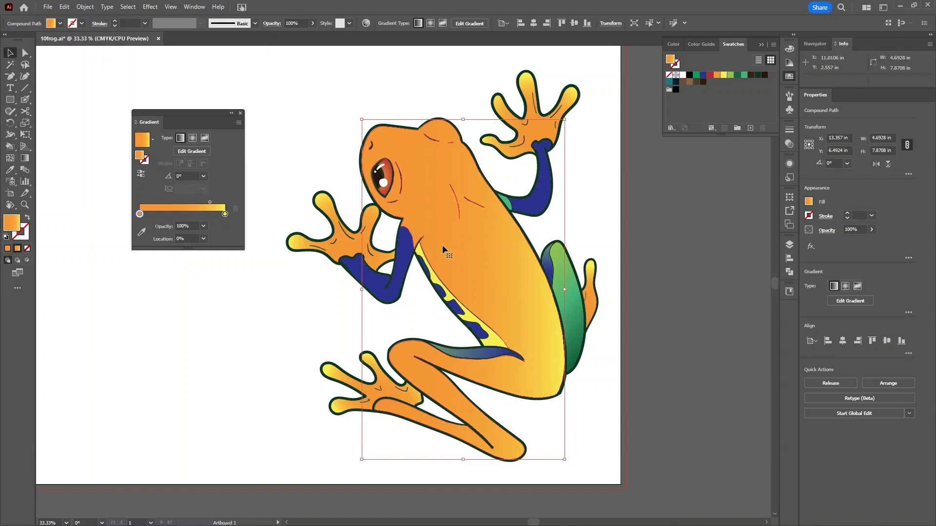
pyautogui.press('i')
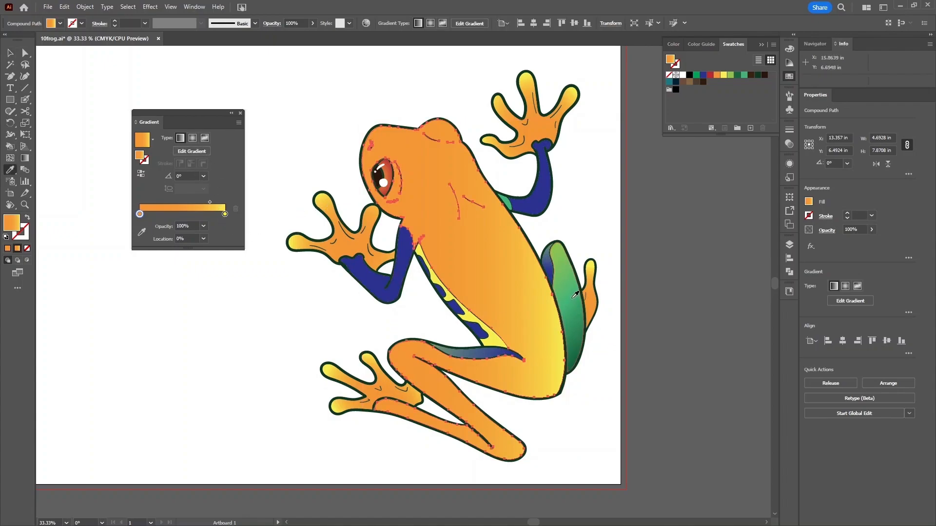
pyautogui.click(574, 295)
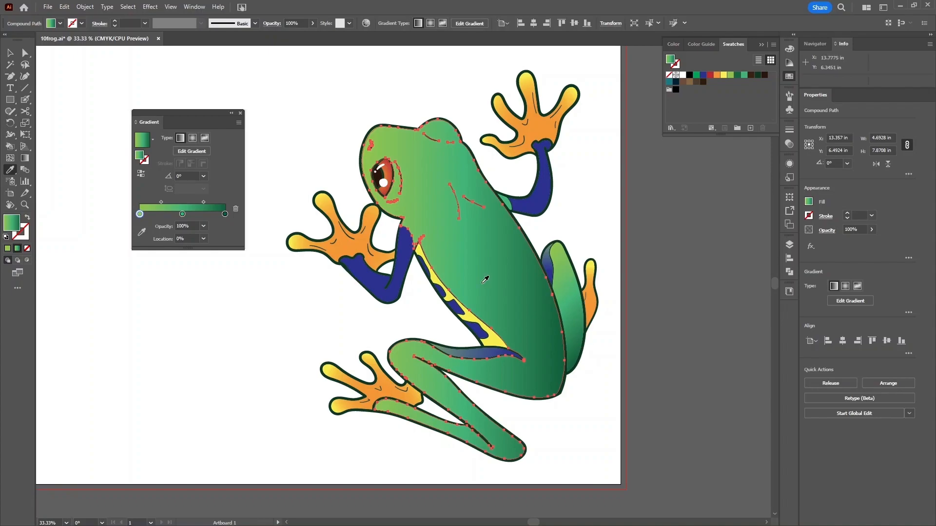
# - Switch the body to a freeform Points gradient and move its colour point to mid-body
pyautogui.click(204, 139)
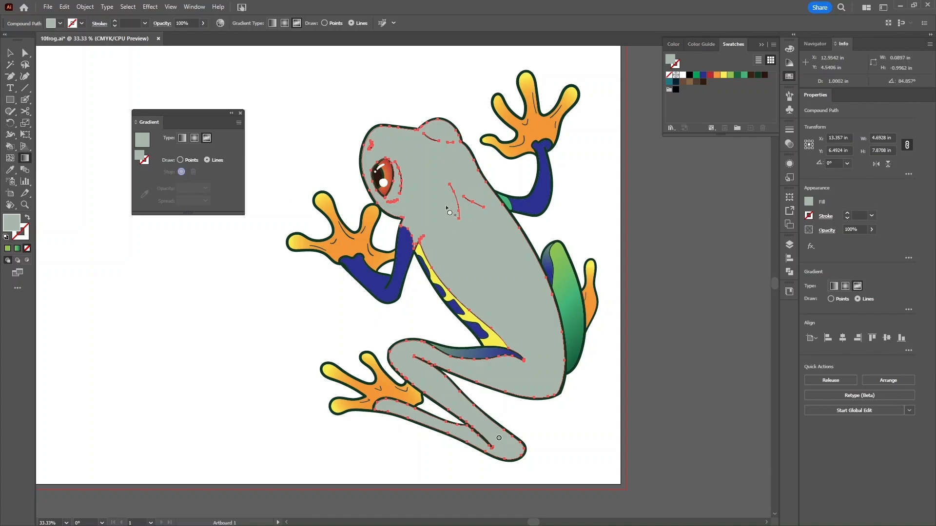
pyautogui.click(180, 160)
pyautogui.moveTo(499, 443); pyautogui.dragTo(477, 250)
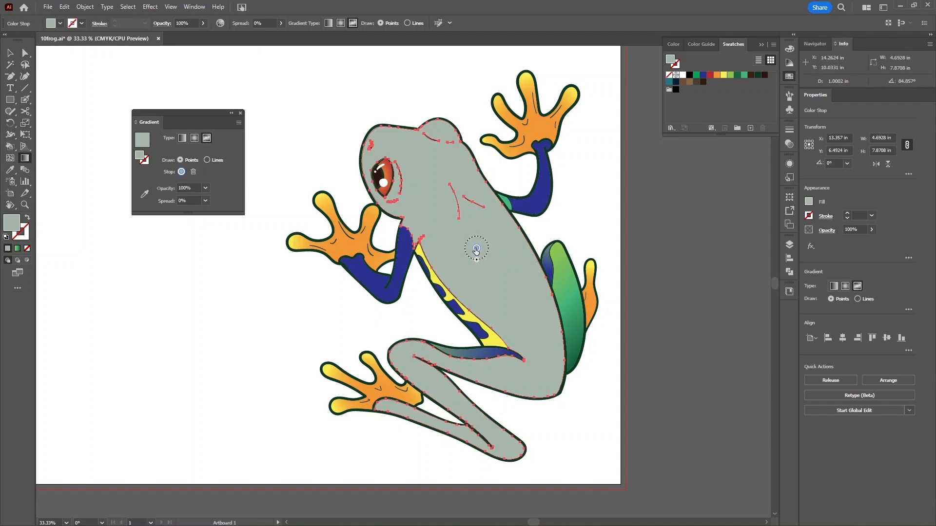
# - Colour the mid-body point green and add a light-green point on the frog's head
pyautogui.doubleClick(476, 250)
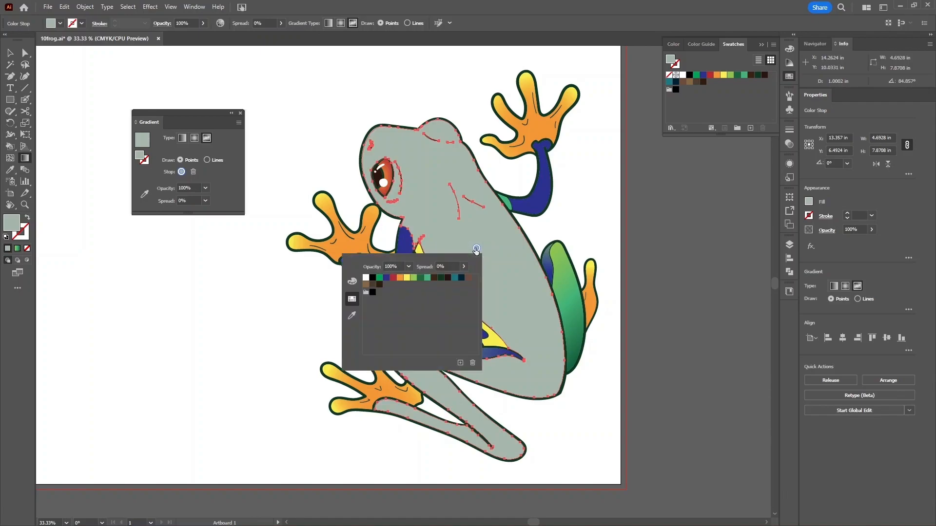
pyautogui.click(428, 278)
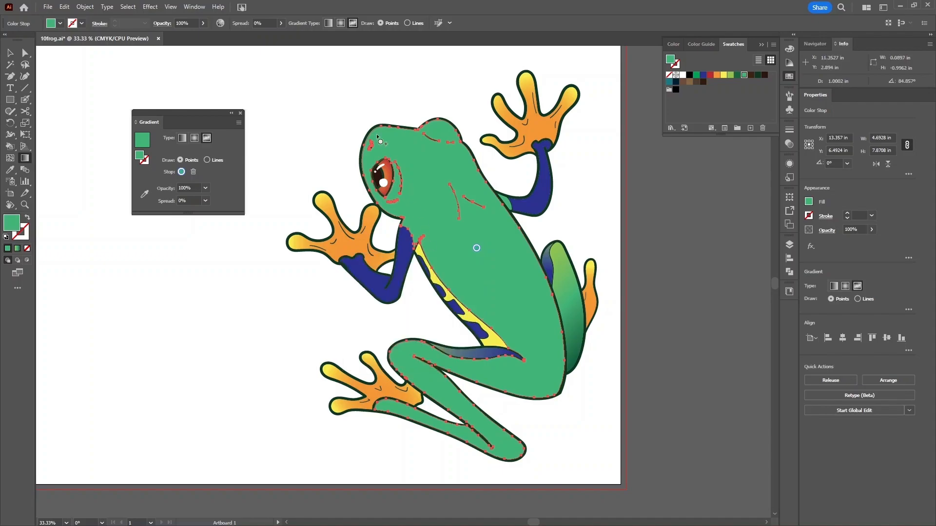
pyautogui.click(376, 135)
pyautogui.doubleClick(377, 135)
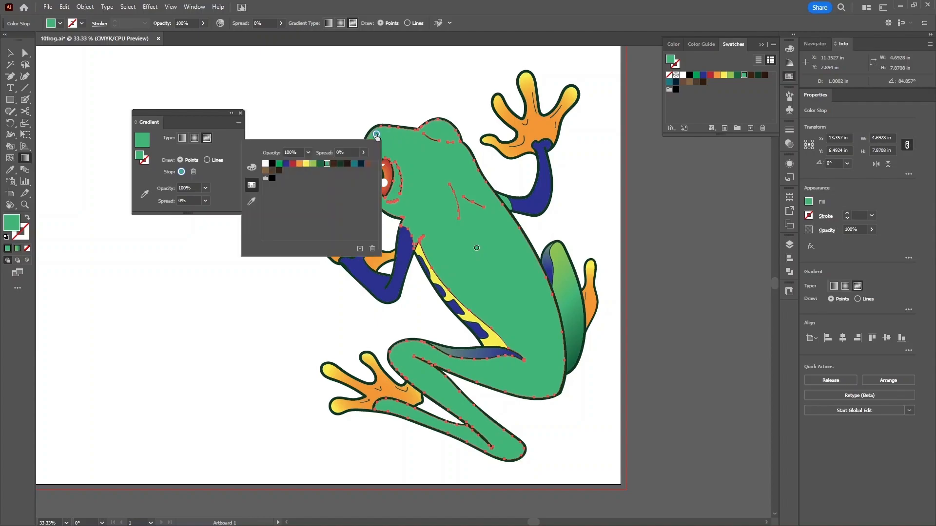
pyautogui.click(313, 163)
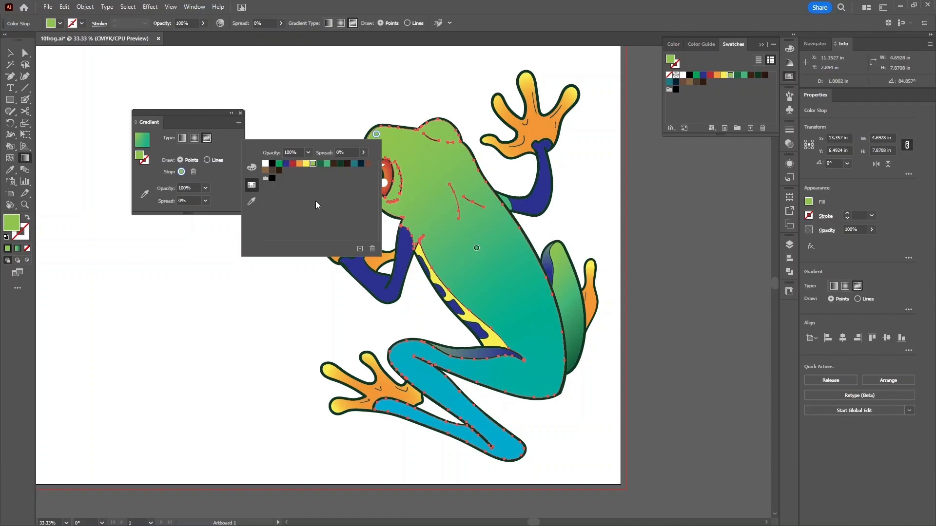
pyautogui.click(377, 136)
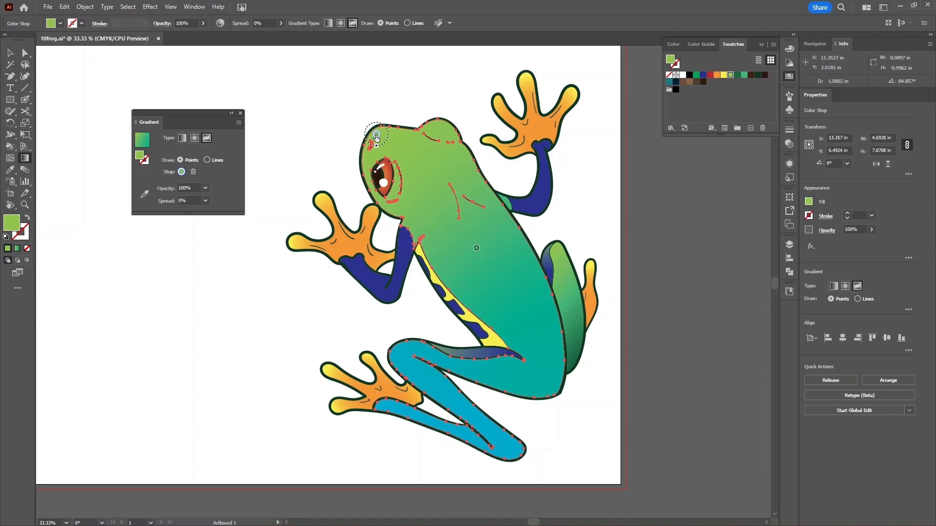
# - Keep the head point's spread at 0% and move the teal point up-left on the body
pyautogui.moveTo(376, 146); pyautogui.dragTo(383, 161)
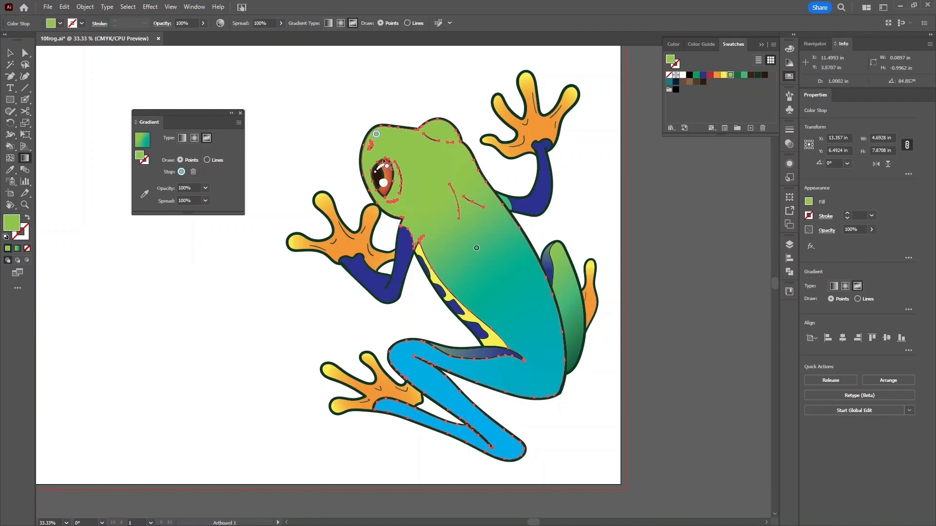
pyautogui.moveTo(376, 153); pyautogui.dragTo(379, 147)
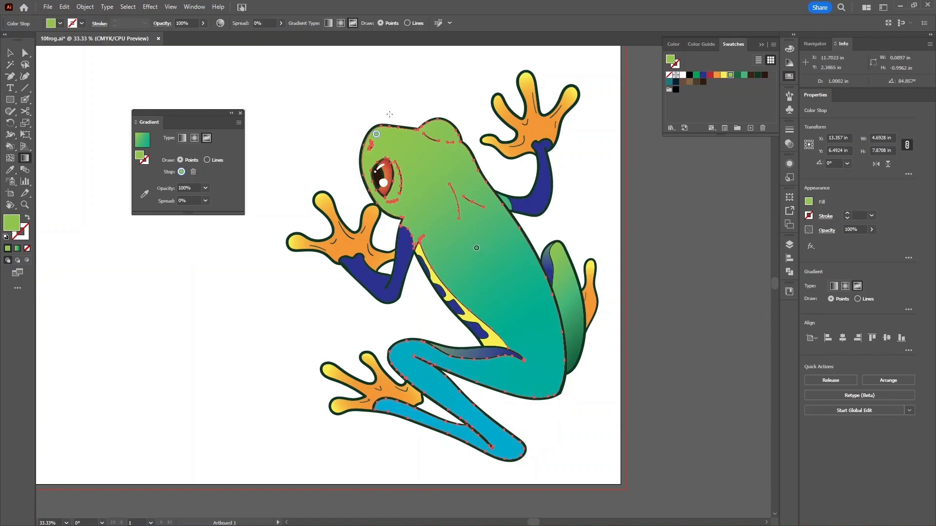
pyautogui.click(477, 248)
pyautogui.moveTo(476, 250); pyautogui.dragTo(415, 180)
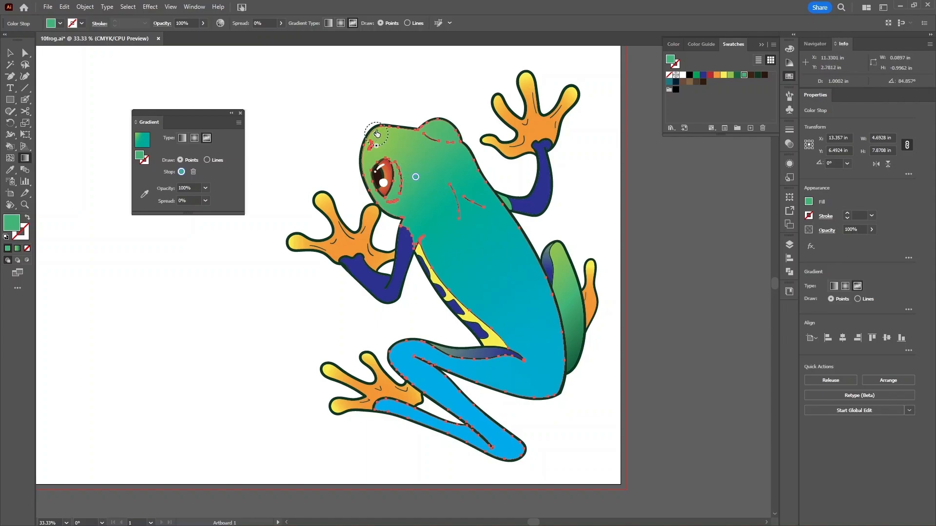
# - Add a dark green (C=90 M=30 Y=95 K=30) point beside the thigh and another near the leg tip
pyautogui.click(500, 276)
pyautogui.doubleClick(501, 278)
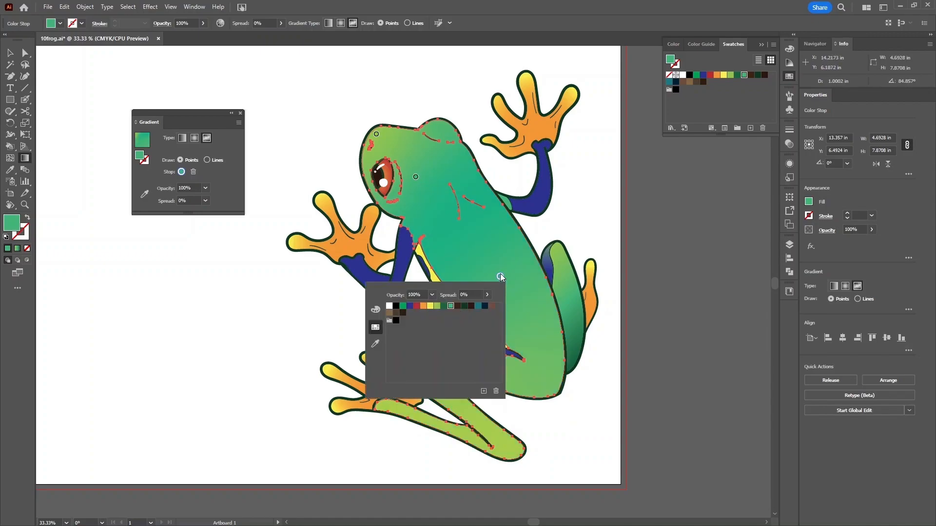
pyautogui.doubleClick(500, 276)
pyautogui.moveTo(501, 276); pyautogui.dragTo(510, 304)
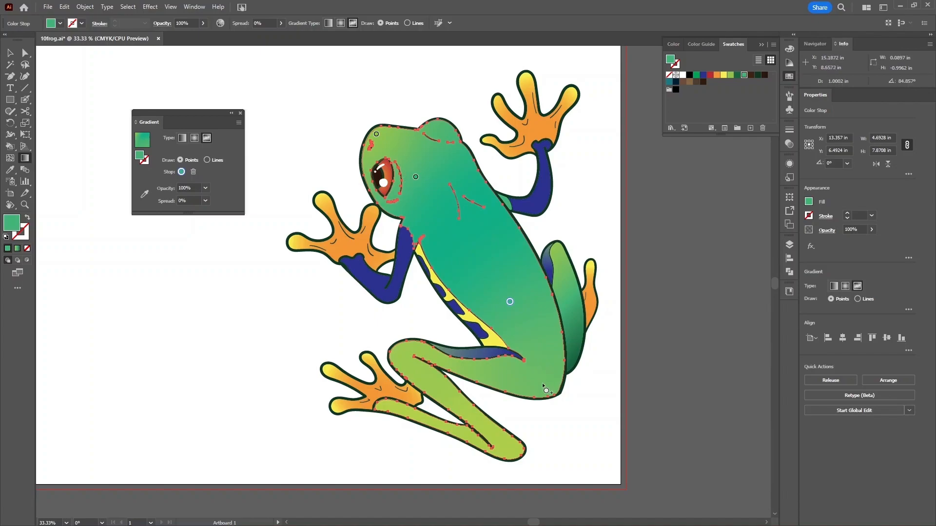
pyautogui.moveTo(554, 392); pyautogui.dragTo(546, 388)
pyautogui.doubleClick(546, 388)
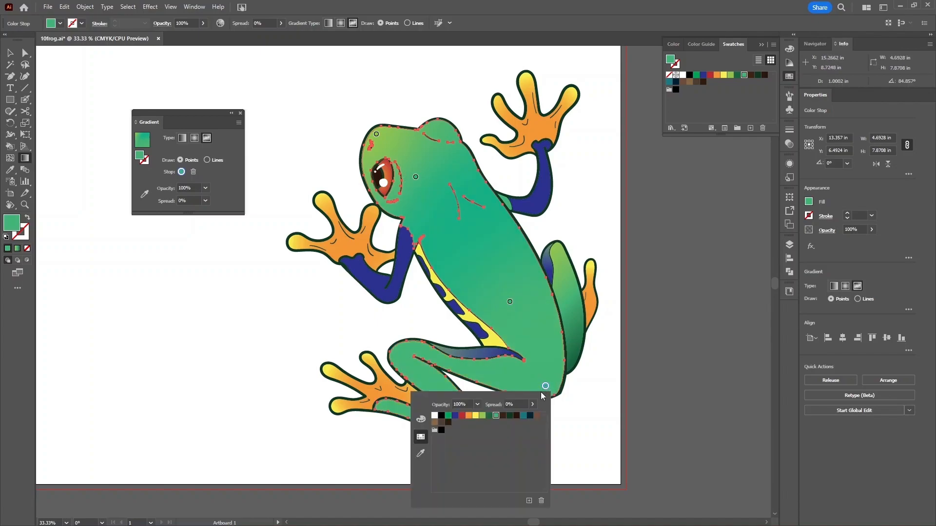
pyautogui.click(489, 416)
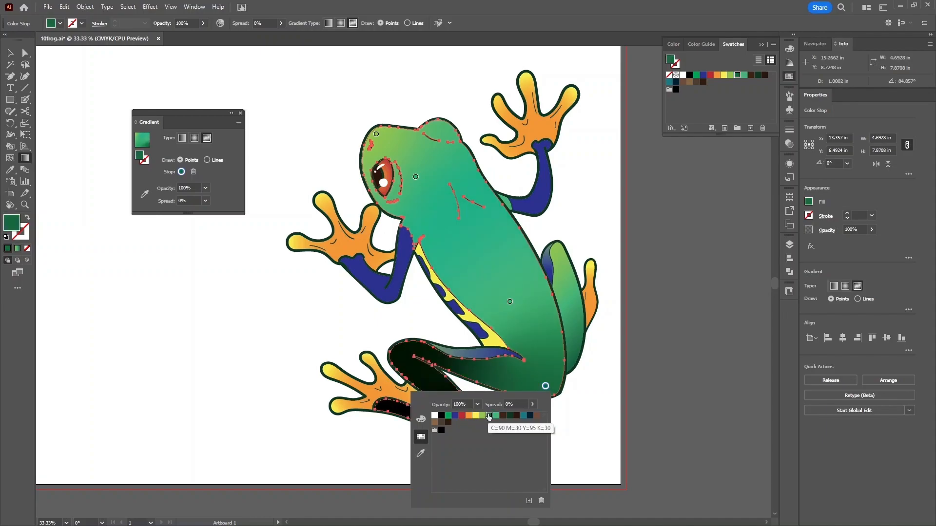
pyautogui.click(546, 389)
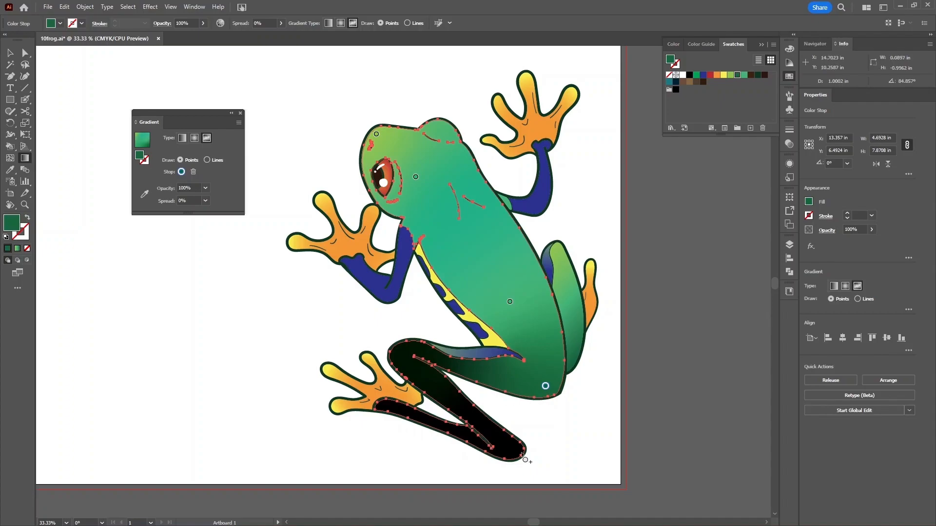
pyautogui.click(503, 448)
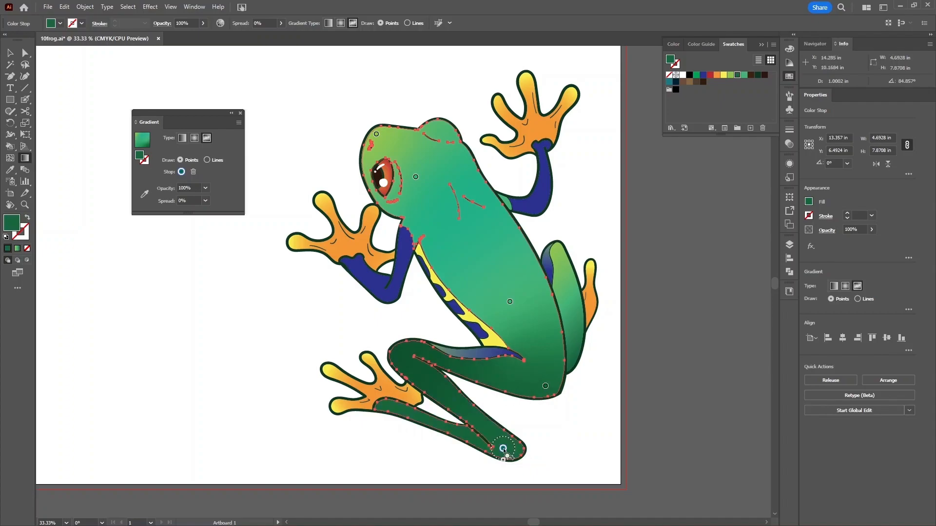
# - Add gradient points at the knee and lower leg, colouring the lower-leg point teal
pyautogui.click(376, 134)
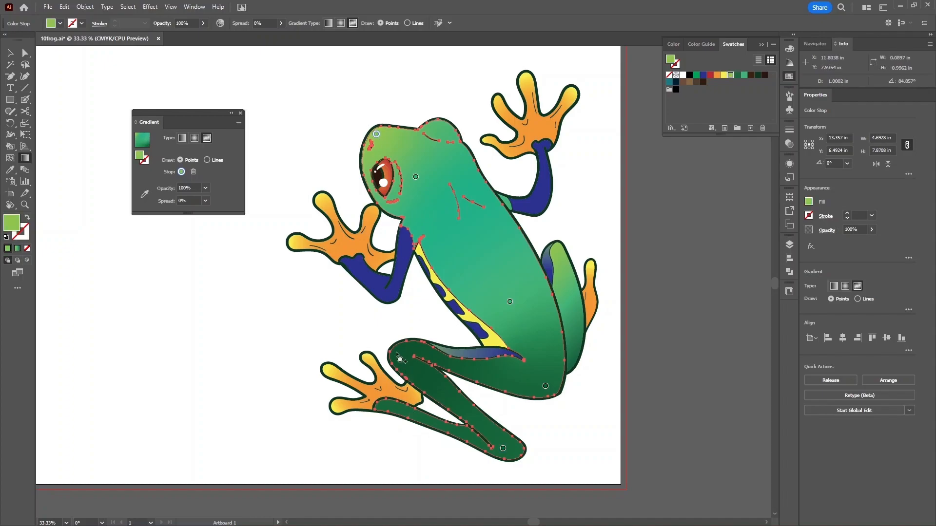
pyautogui.click(398, 350)
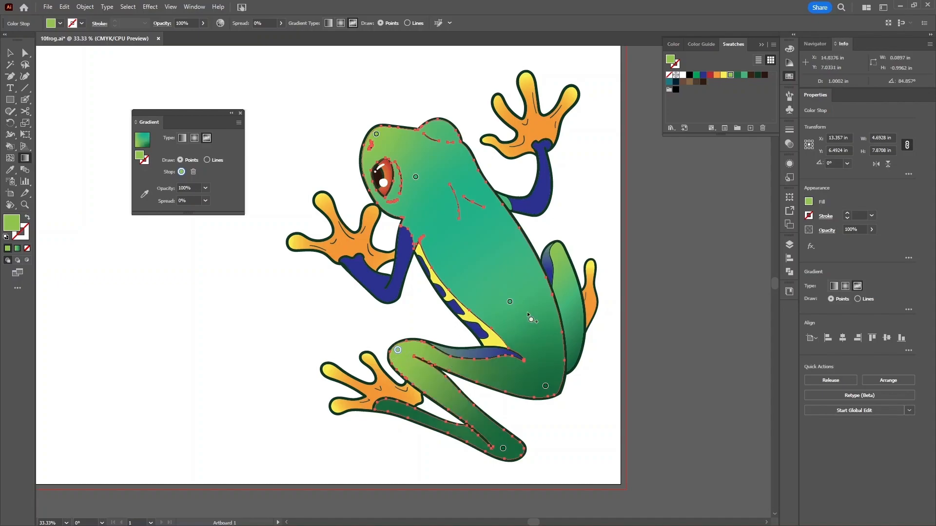
pyautogui.click(451, 401)
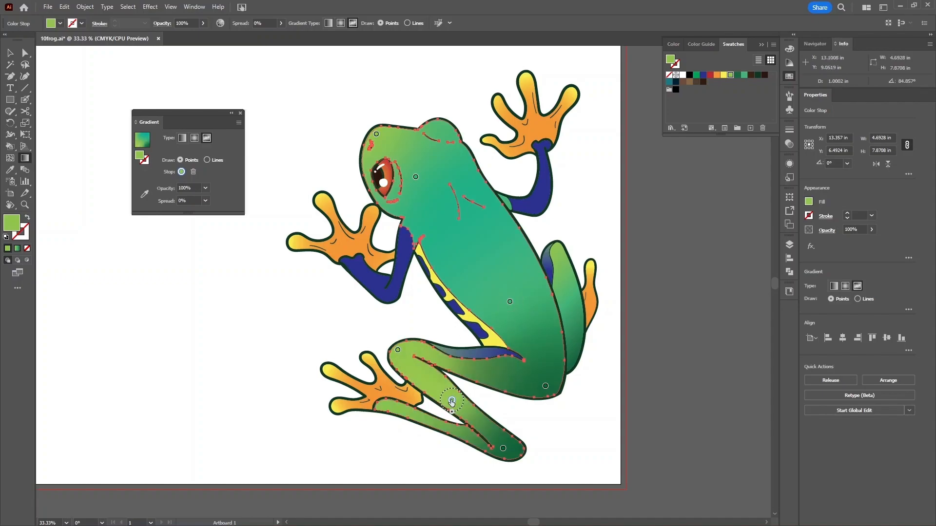
pyautogui.doubleClick(452, 401)
pyautogui.click(402, 429)
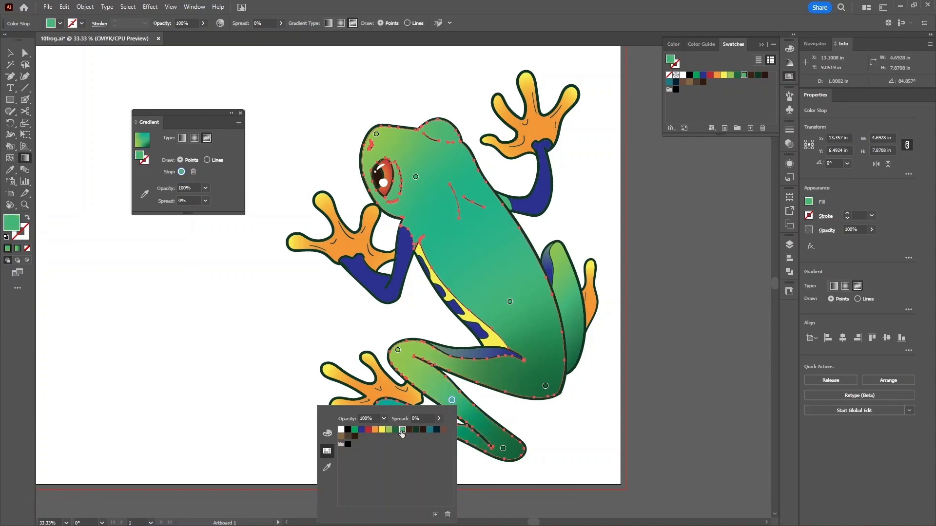
pyautogui.click(454, 401)
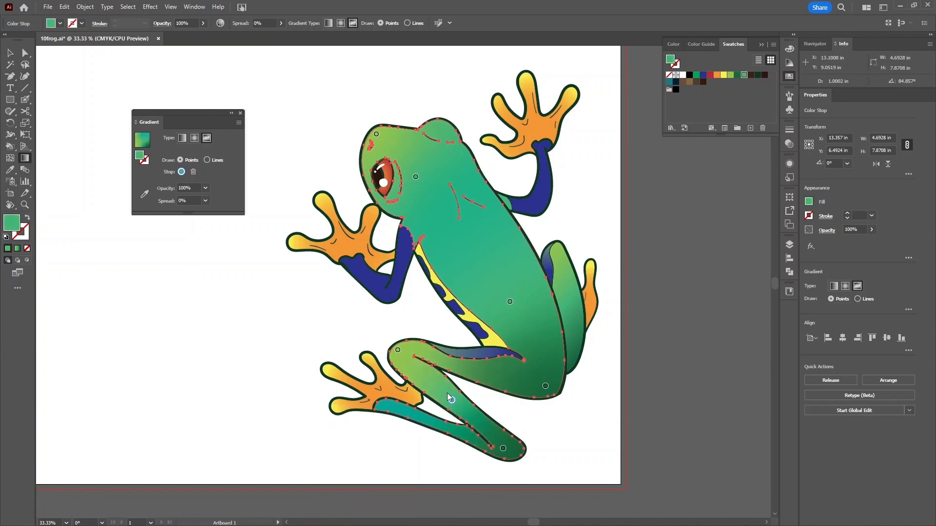
pyautogui.moveTo(452, 401); pyautogui.dragTo(445, 399)
# - Move the teal point toward the foot and add another lower-leg point near the knee
pyautogui.click(507, 454)
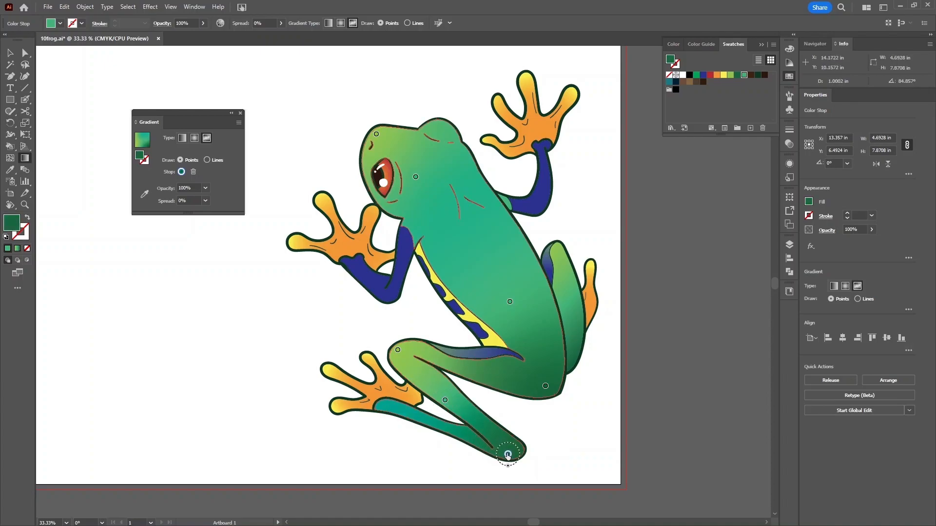
pyautogui.moveTo(445, 400); pyautogui.dragTo(422, 419)
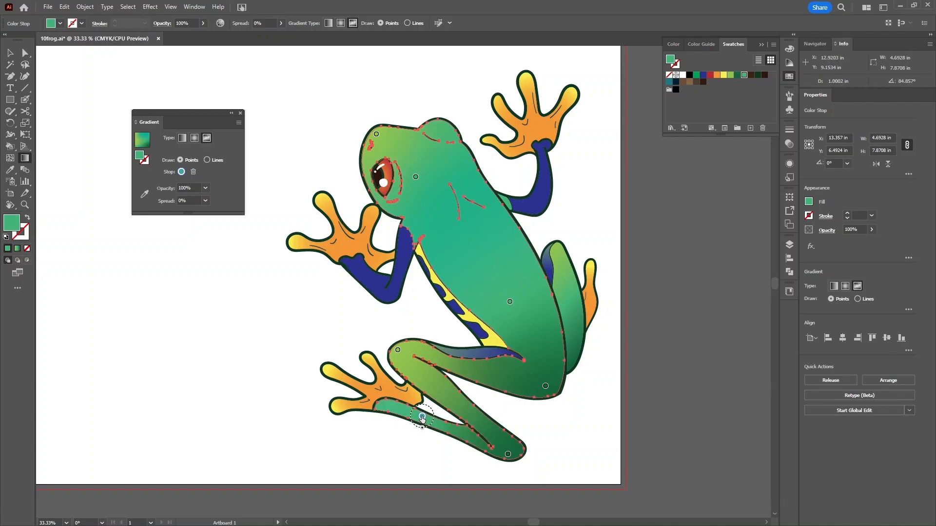
pyautogui.click(438, 388)
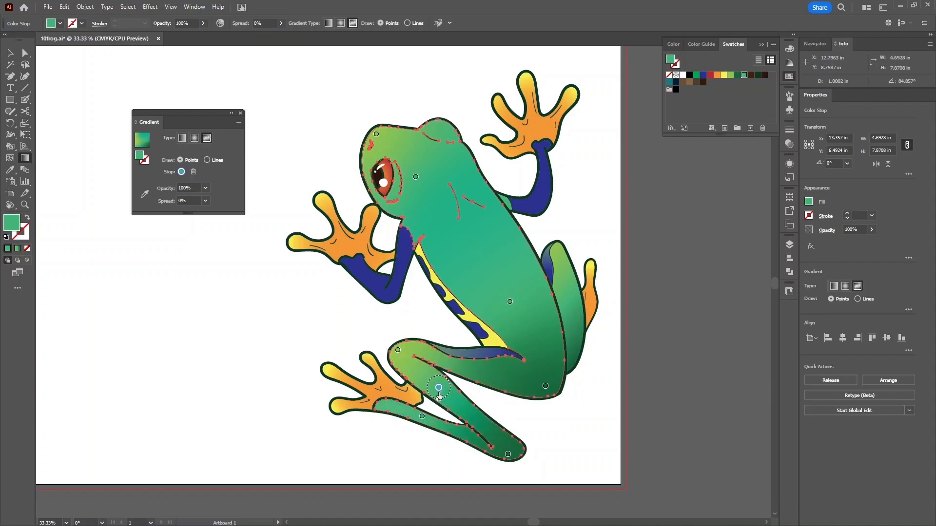
pyautogui.moveTo(439, 388); pyautogui.dragTo(442, 385)
pyautogui.moveTo(438, 385); pyautogui.dragTo(414, 368)
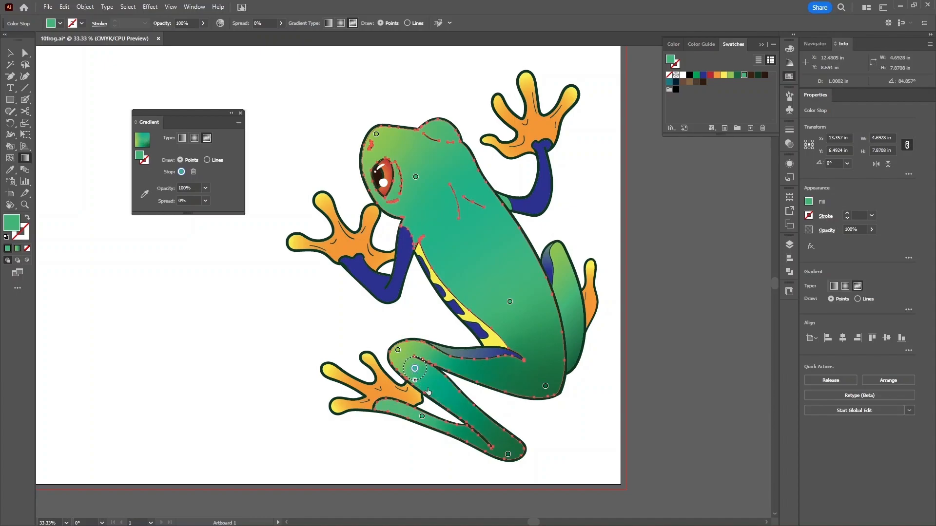
# - Adjust the leg-tip, knee, thigh and body points, raising the body point, and add one by the eye
pyautogui.moveTo(508, 454); pyautogui.dragTo(496, 435)
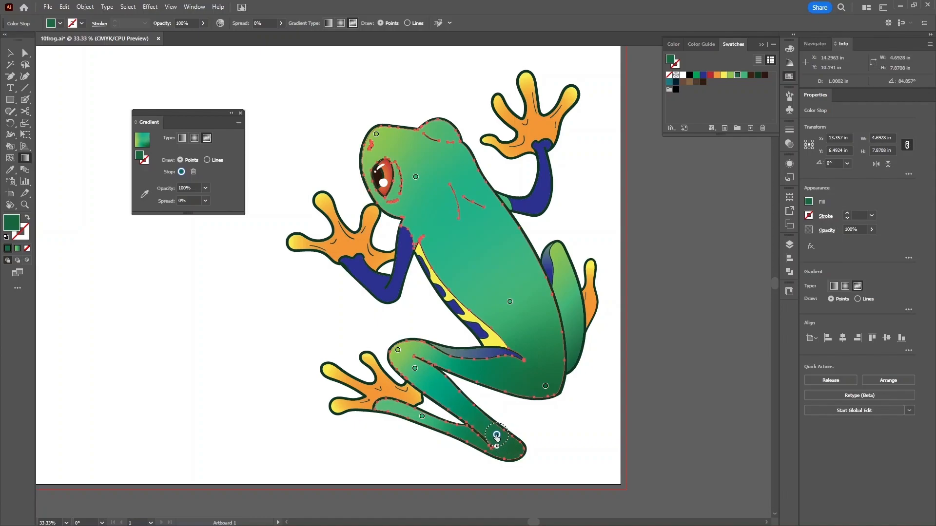
pyautogui.moveTo(398, 351); pyautogui.dragTo(421, 365)
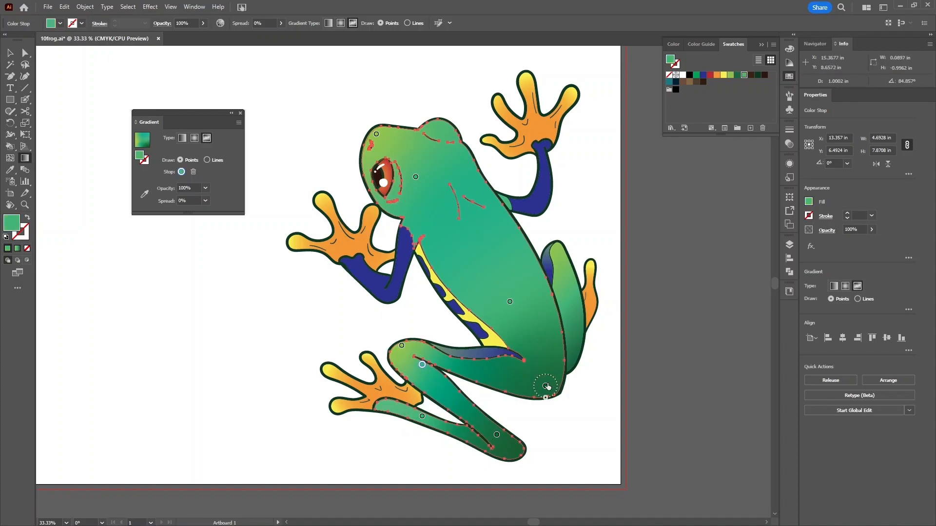
pyautogui.moveTo(546, 387); pyautogui.dragTo(550, 397)
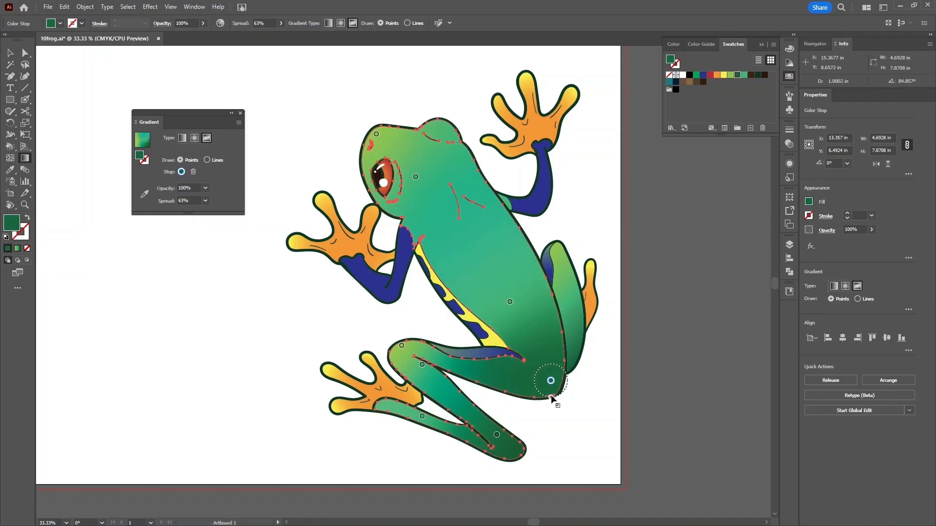
pyautogui.moveTo(510, 302); pyautogui.dragTo(505, 277)
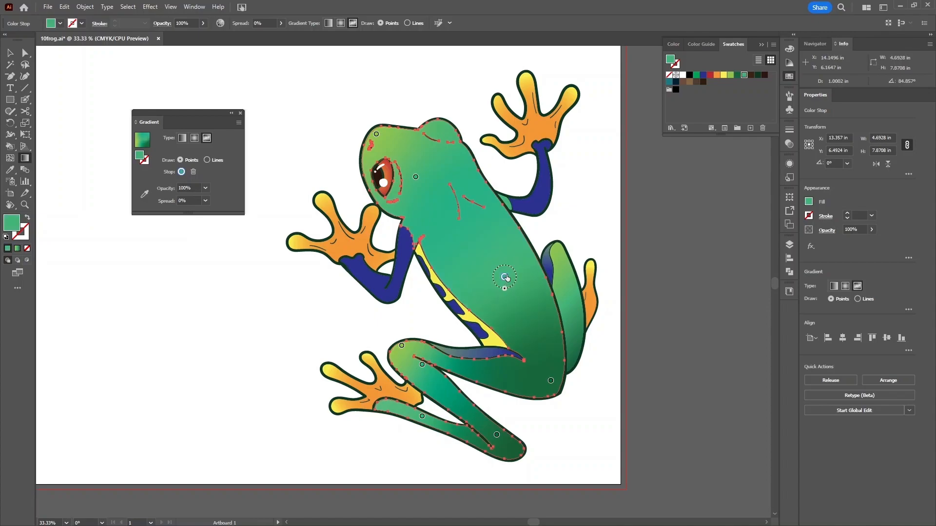
pyautogui.moveTo(415, 178); pyautogui.dragTo(400, 170)
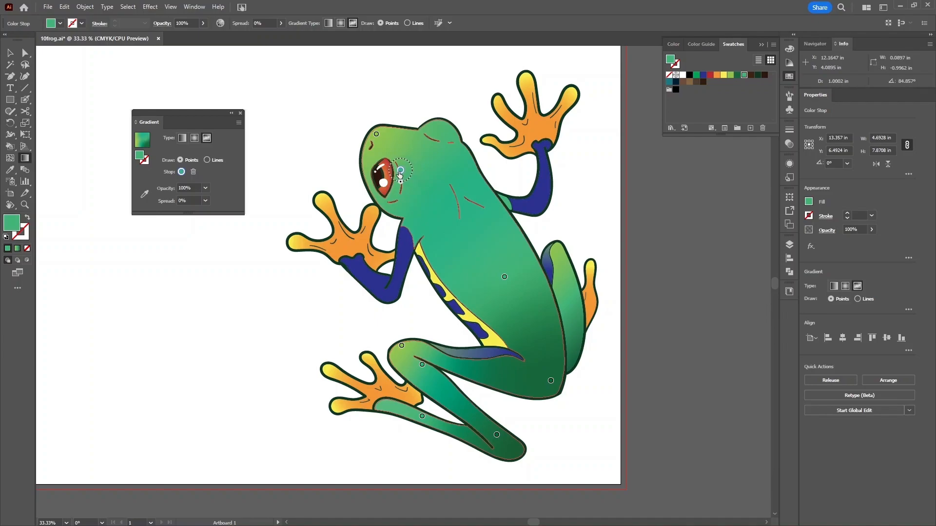
# - Add two gradient points on the head, coloured light green and green
pyautogui.click(443, 128)
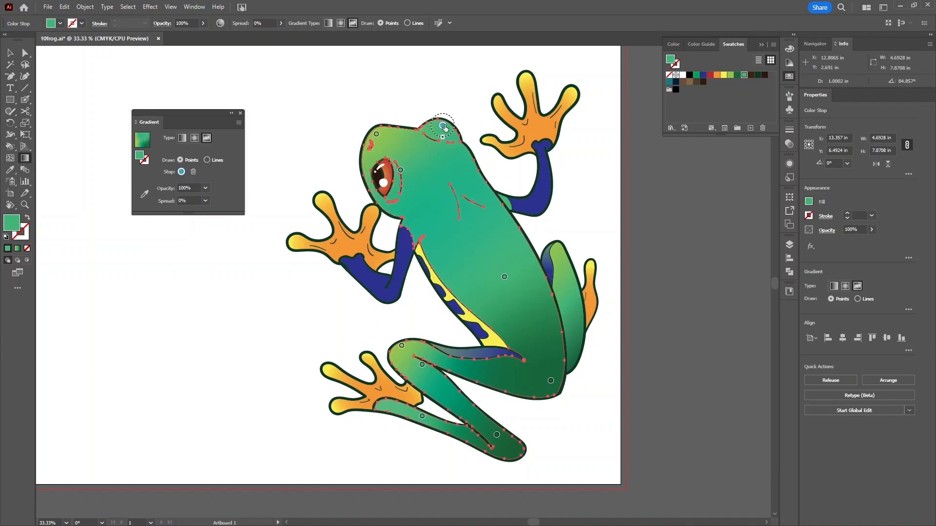
pyautogui.doubleClick(443, 129)
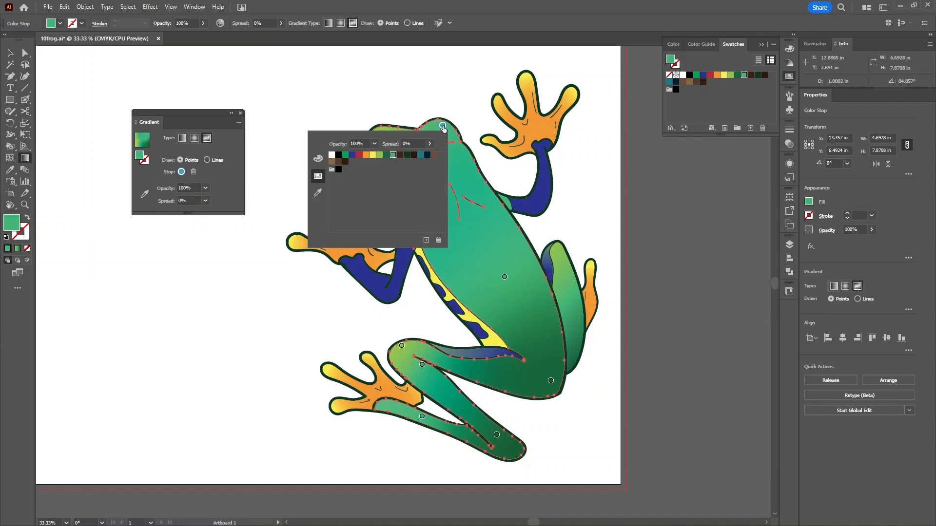
pyautogui.click(380, 156)
pyautogui.click(444, 124)
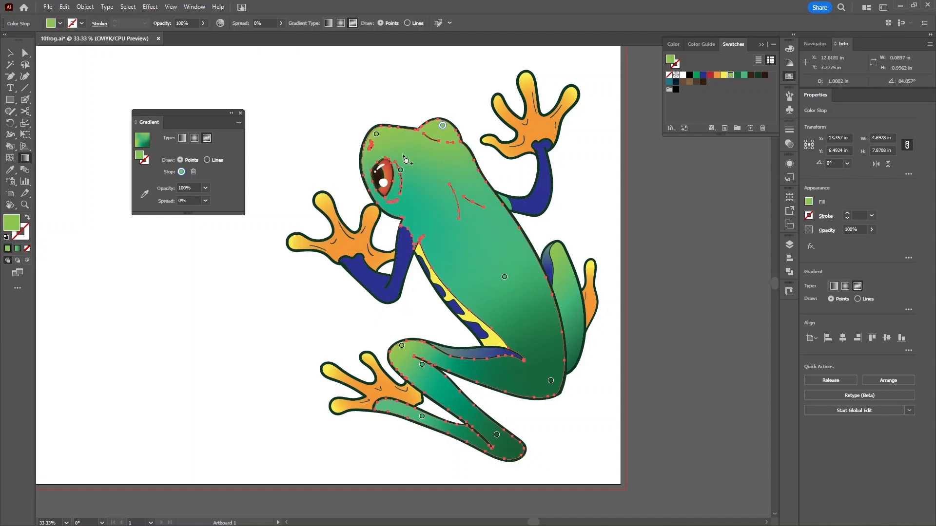
pyautogui.click(408, 145)
pyautogui.doubleClick(408, 145)
pyautogui.click(360, 174)
pyautogui.click(409, 144)
pyautogui.doubleClick(409, 143)
pyautogui.click(409, 145)
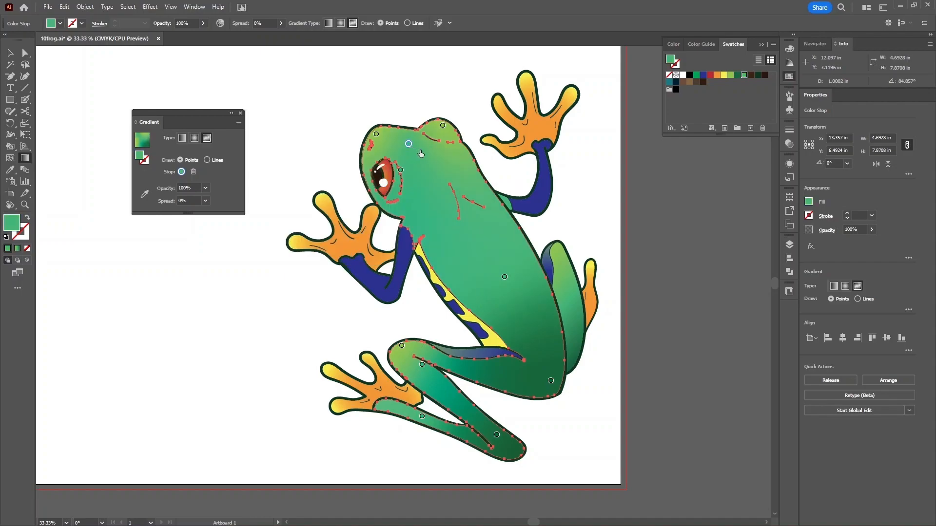
pyautogui.moveTo(408, 145); pyautogui.dragTo(414, 148)
# - Add a head point behind the eye and widen its colour spread to 100%
pyautogui.click(443, 125)
pyautogui.click(416, 147)
pyautogui.click(454, 154)
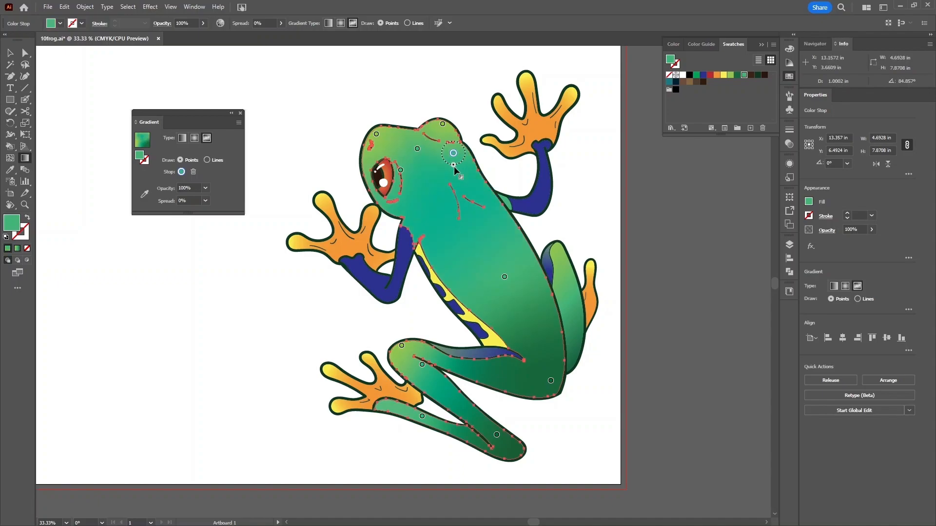
pyautogui.moveTo(417, 148); pyautogui.dragTo(411, 141)
pyautogui.click(453, 154)
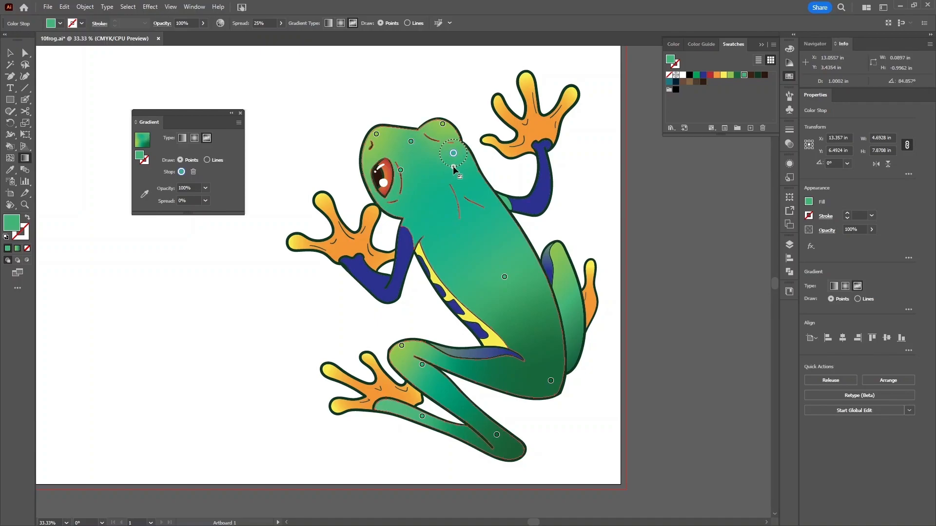
pyautogui.moveTo(453, 167); pyautogui.dragTo(451, 161)
# - Set the body point's spread to 56% and move it up toward the shoulders
pyautogui.moveTo(504, 277); pyautogui.dragTo(501, 298)
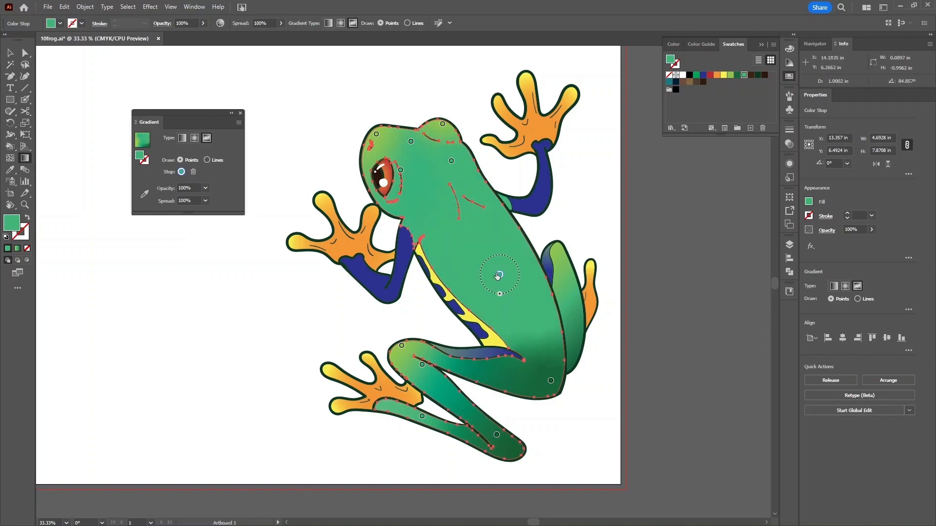
pyautogui.moveTo(498, 292); pyautogui.dragTo(497, 262)
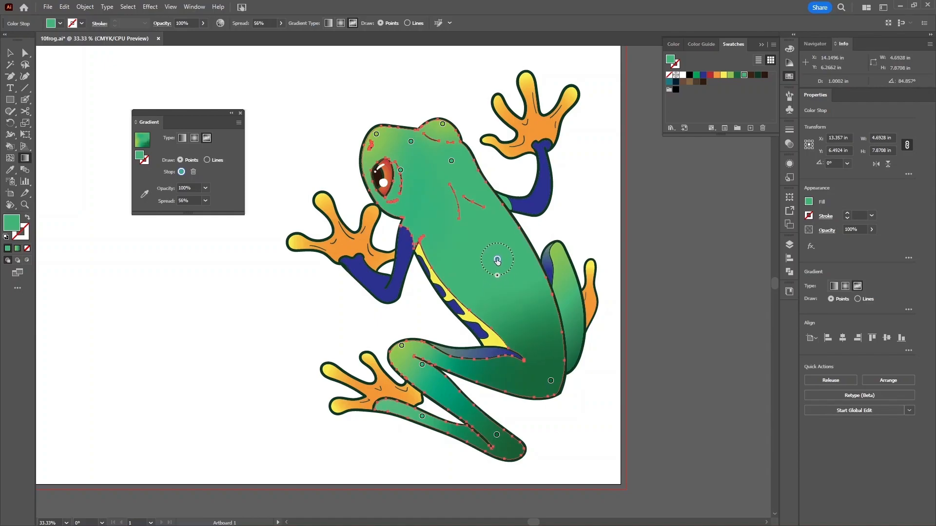
pyautogui.click(497, 435)
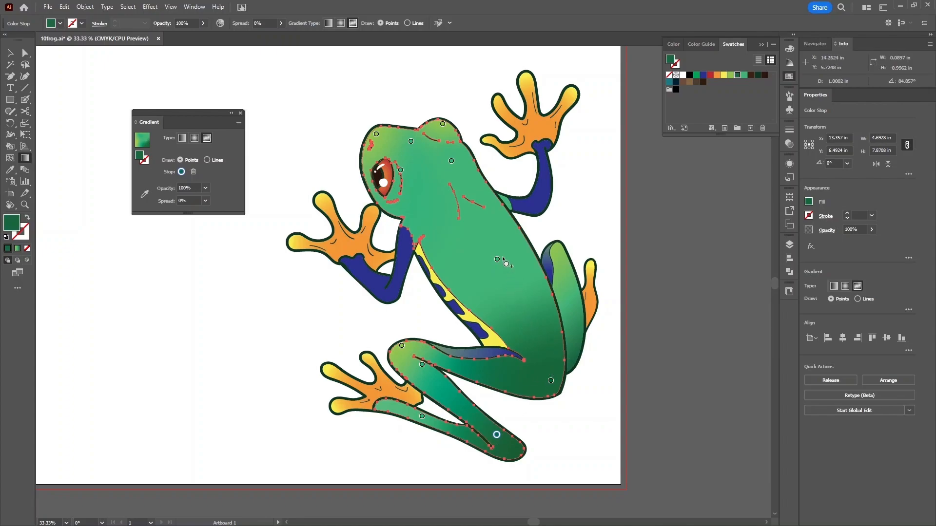
pyautogui.moveTo(500, 264)
pyautogui.mouseDown()
pyautogui.moveTo(473, 235)
pyautogui.moveTo(470, 210)
pyautogui.mouseUp()
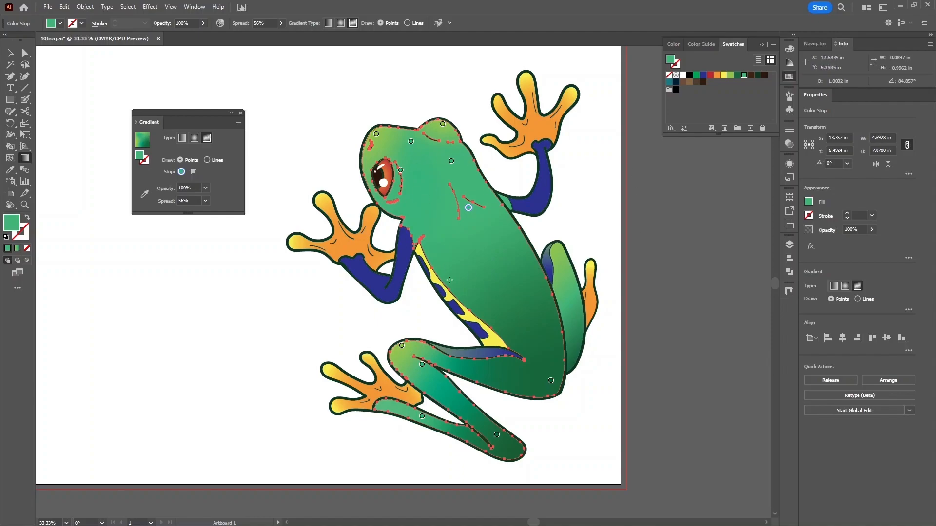
# - Nudge the eye-side point down and the thigh point left to settle the body shading
pyautogui.moveTo(400, 172); pyautogui.dragTo(397, 182)
pyautogui.scroll(1, 391, 182)
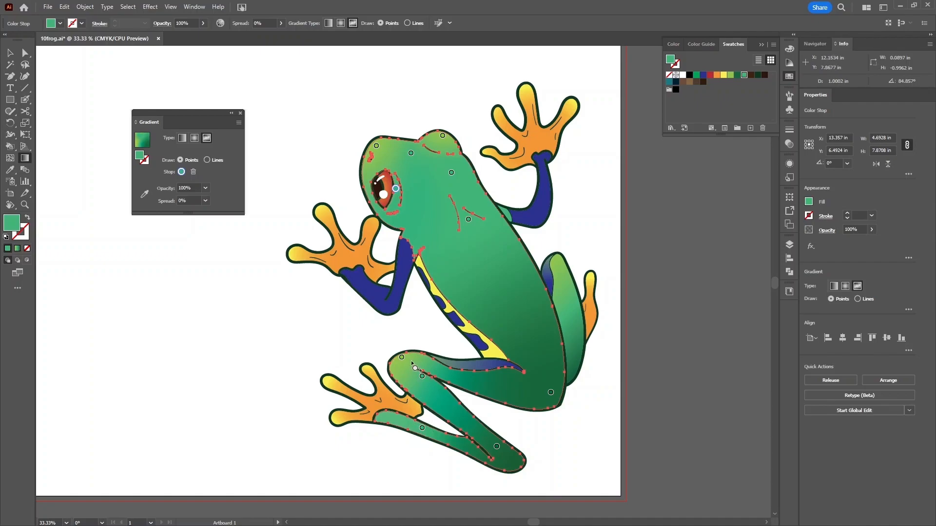
pyautogui.moveTo(407, 362); pyautogui.dragTo(397, 364)
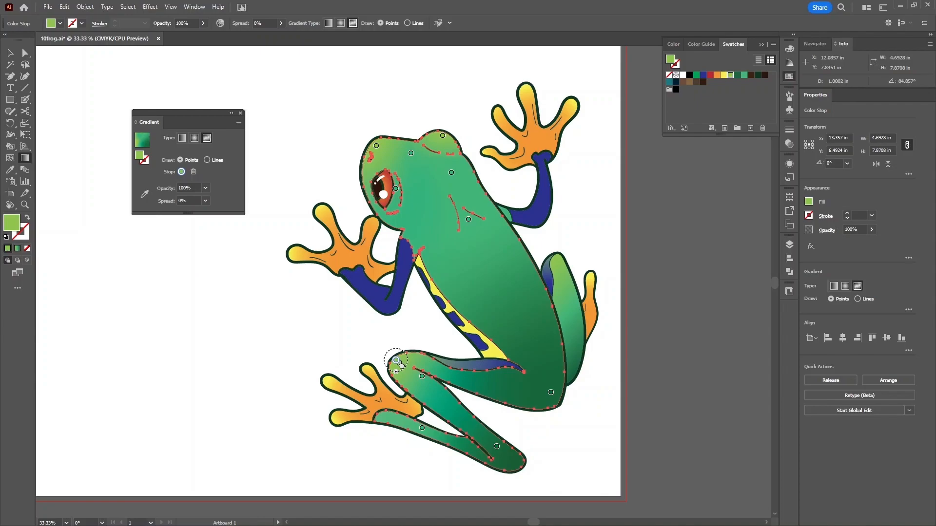
# - Reopen the body's freeform gradient, remove a head point and add one at the head's top-left
pyautogui.press('v')
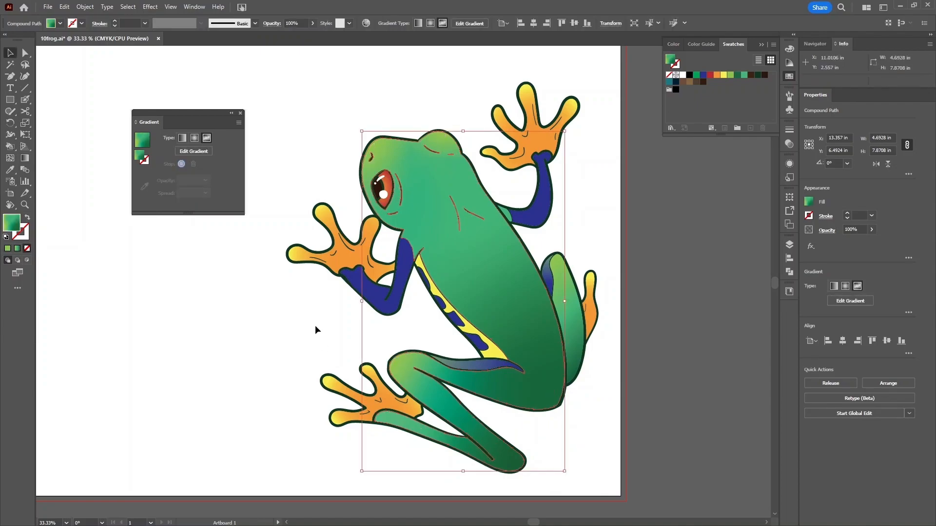
pyautogui.click(315, 326)
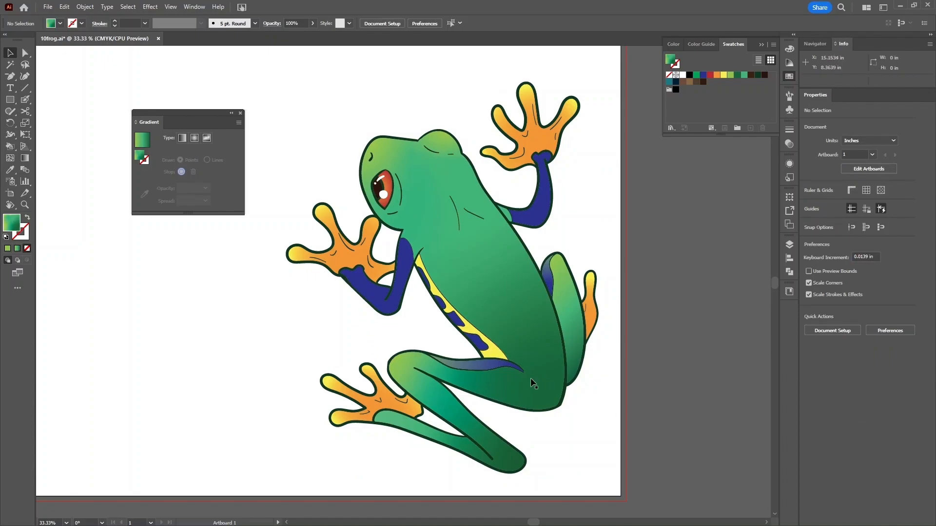
pyautogui.click(484, 286)
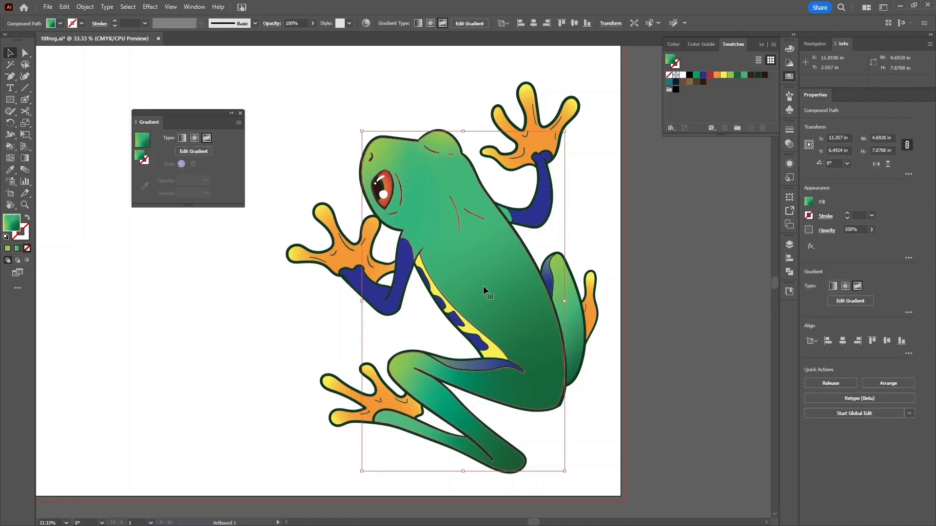
pyautogui.click(200, 152)
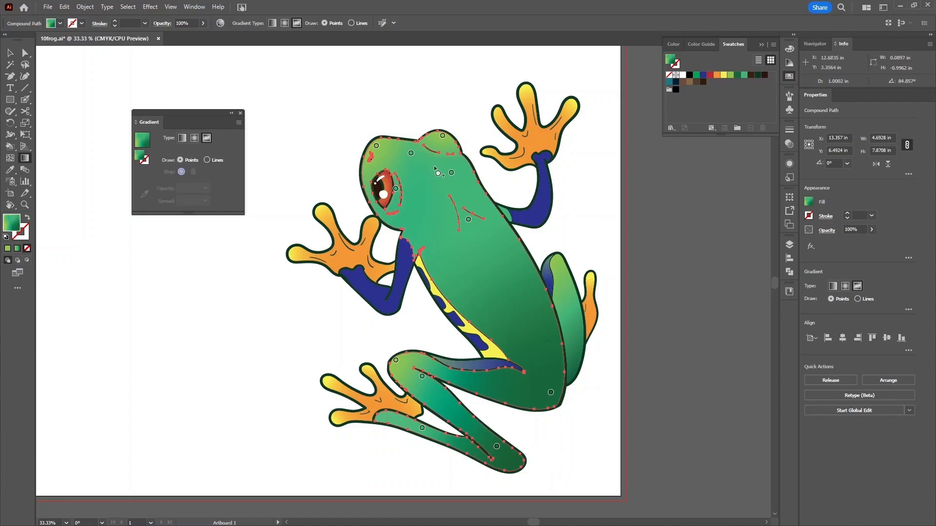
pyautogui.moveTo(411, 153); pyautogui.dragTo(390, 107)
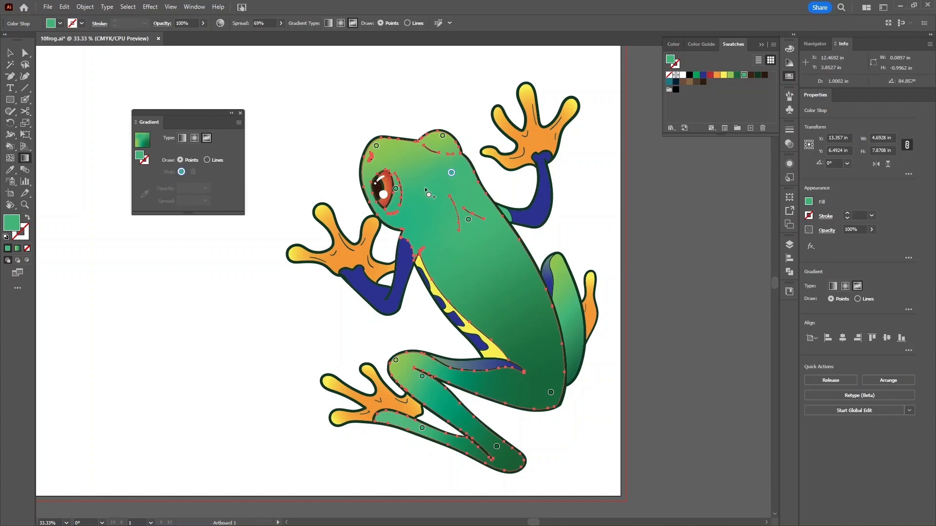
pyautogui.click(375, 149)
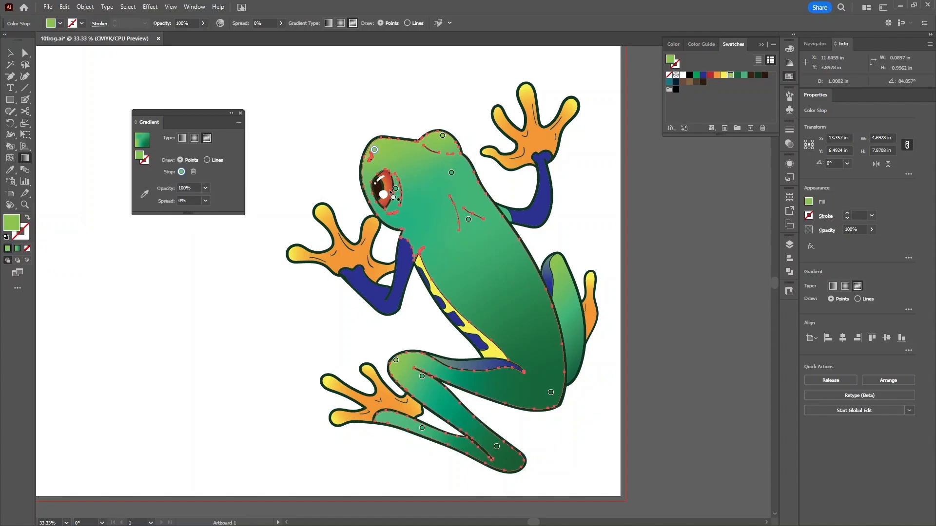
pyautogui.moveTo(458, 170); pyautogui.dragTo(442, 168)
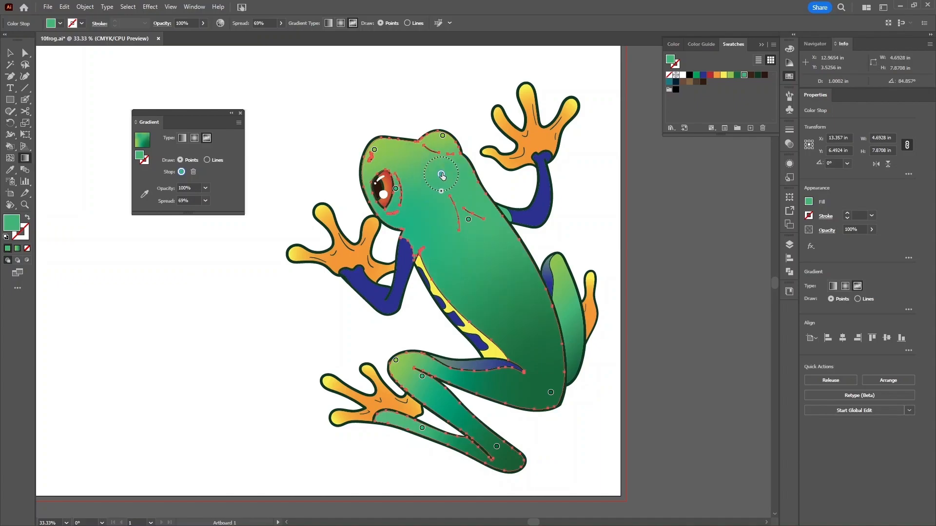
# - Add a point below the eye, drag it onto the head, then delete an unwanted head point
pyautogui.click(374, 150)
pyautogui.click(391, 212)
pyautogui.moveTo(387, 205); pyautogui.dragTo(411, 155)
pyautogui.press('Delete')
pyautogui.click(469, 220)
# - Exit gradient editing, deselect, and select the frog's blue front arm
pyautogui.press('v')
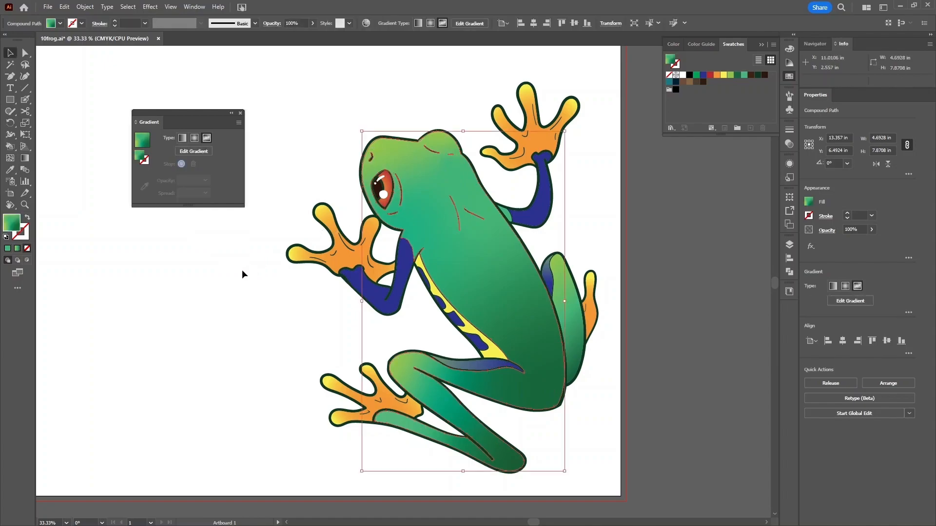
pyautogui.click(242, 270)
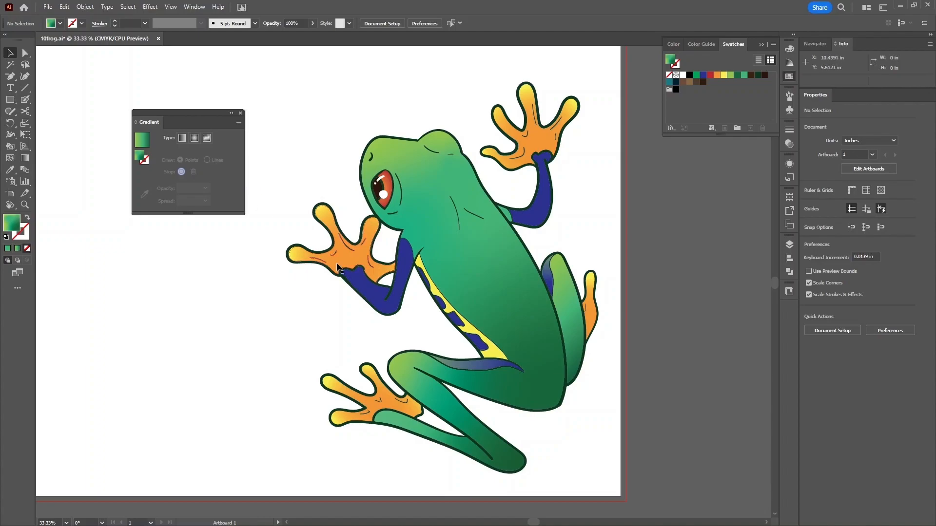
pyautogui.click(372, 294)
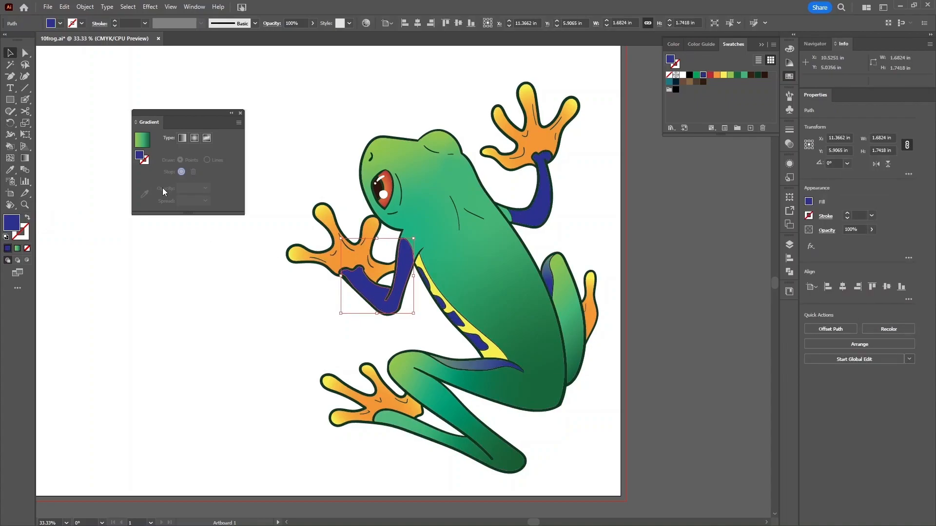
# - Fill the arm with a freeform gradient set to draw Lines
pyautogui.click(147, 147)
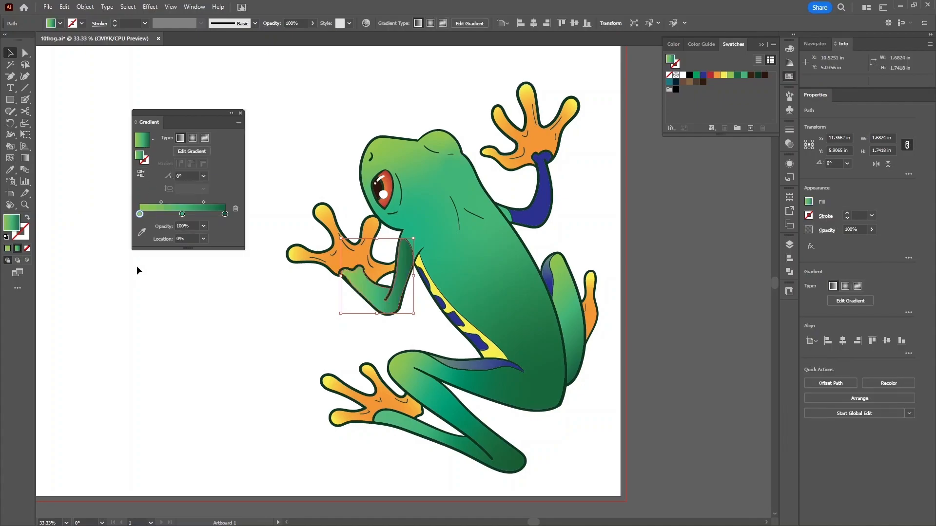
pyautogui.click(201, 148)
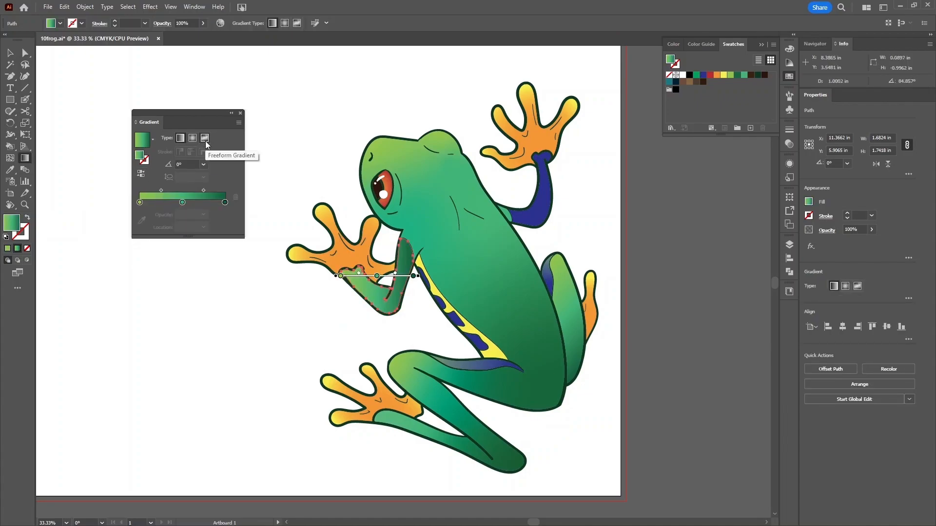
pyautogui.click(205, 140)
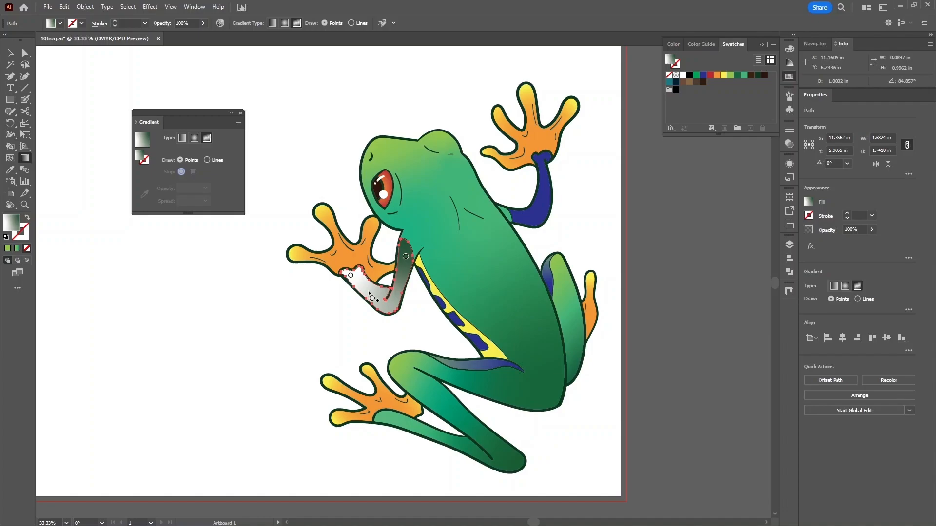
pyautogui.click(207, 160)
# - Draw a curved gradient line from the white stop at the hand up past the elbow
pyautogui.click(351, 276)
pyautogui.moveTo(350, 276); pyautogui.dragTo(353, 277)
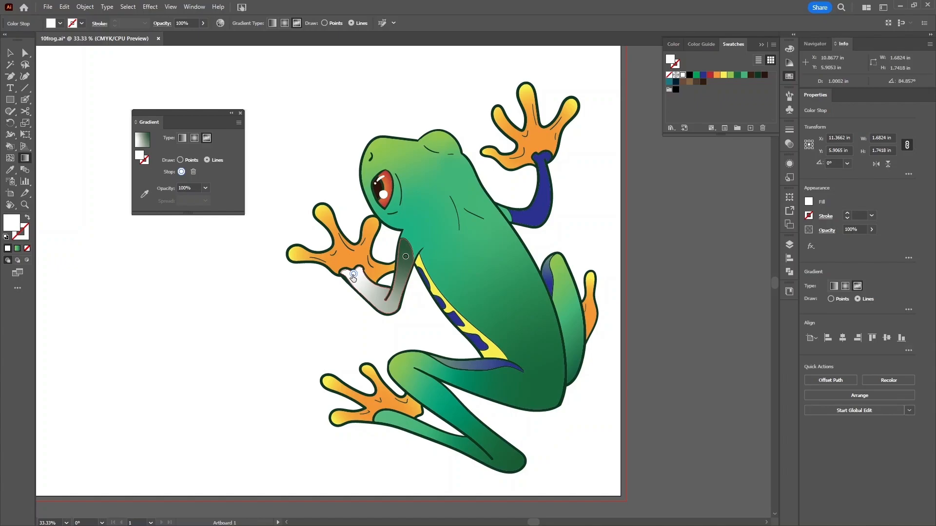
pyautogui.moveTo(353, 275); pyautogui.dragTo(379, 307)
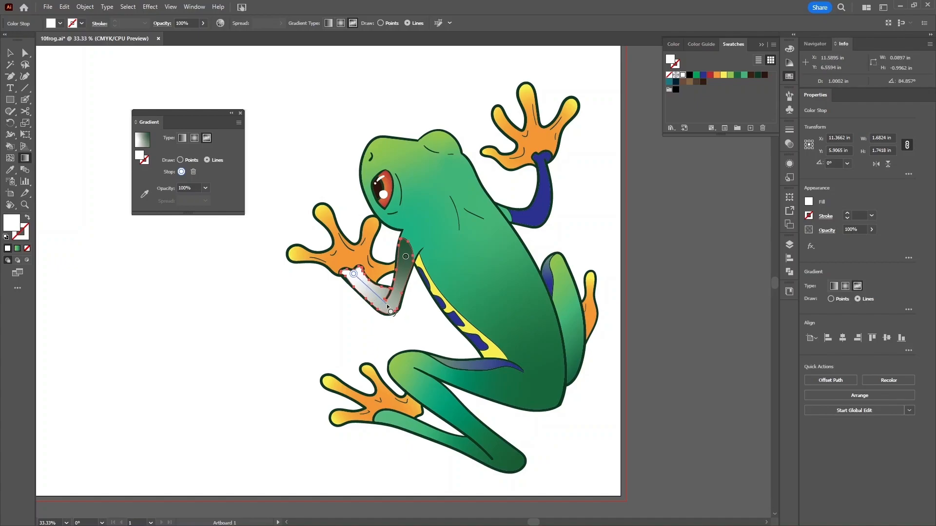
pyautogui.click(387, 304)
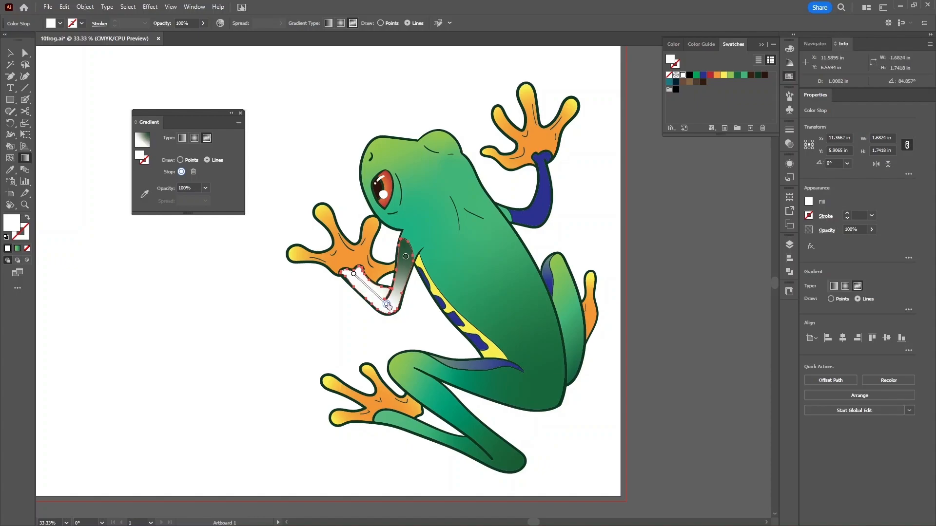
pyautogui.click(406, 258)
pyautogui.moveTo(406, 259); pyautogui.dragTo(406, 251)
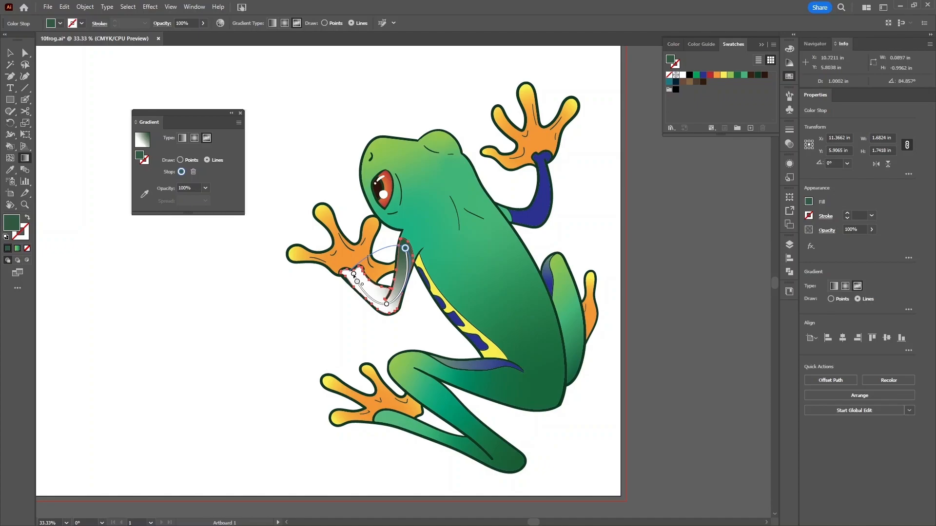
pyautogui.press('Escape')
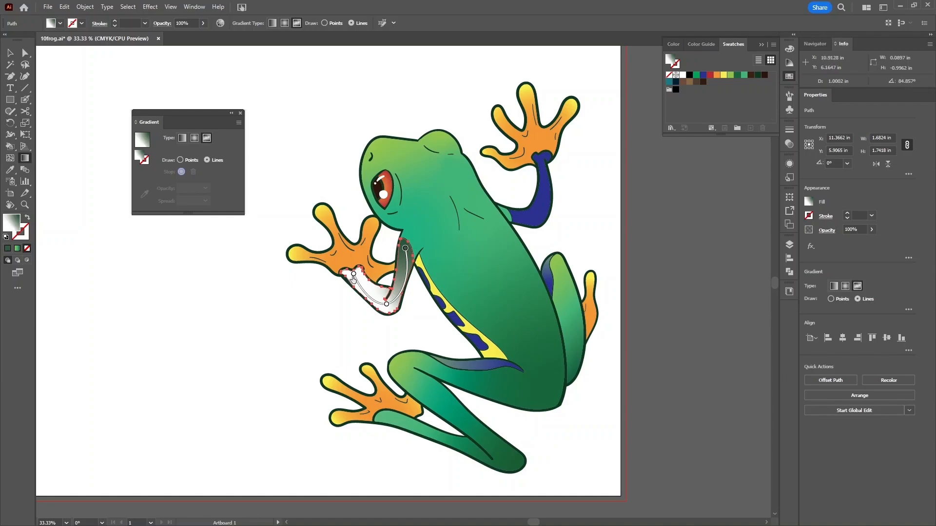
# - Switch back to Points mode and colour the hand stop yellow and the elbow stop dark blue
pyautogui.click(180, 160)
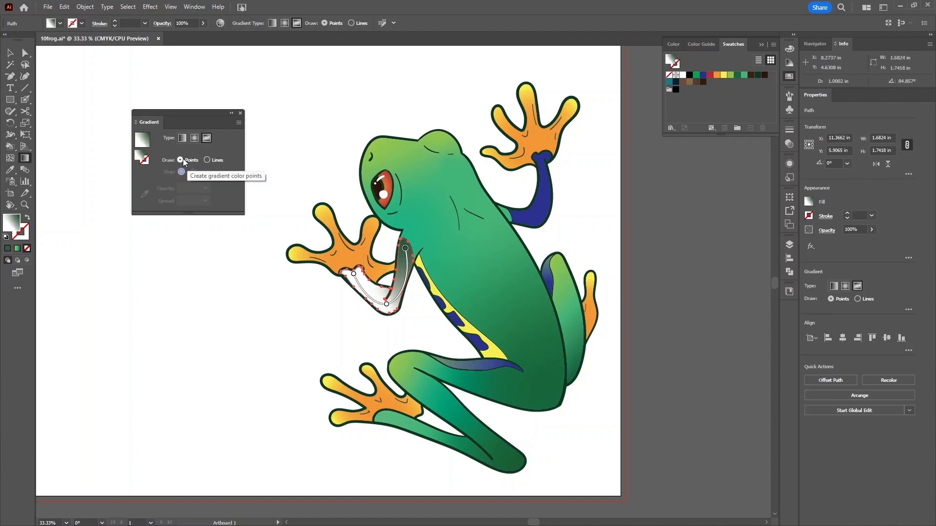
pyautogui.click(353, 274)
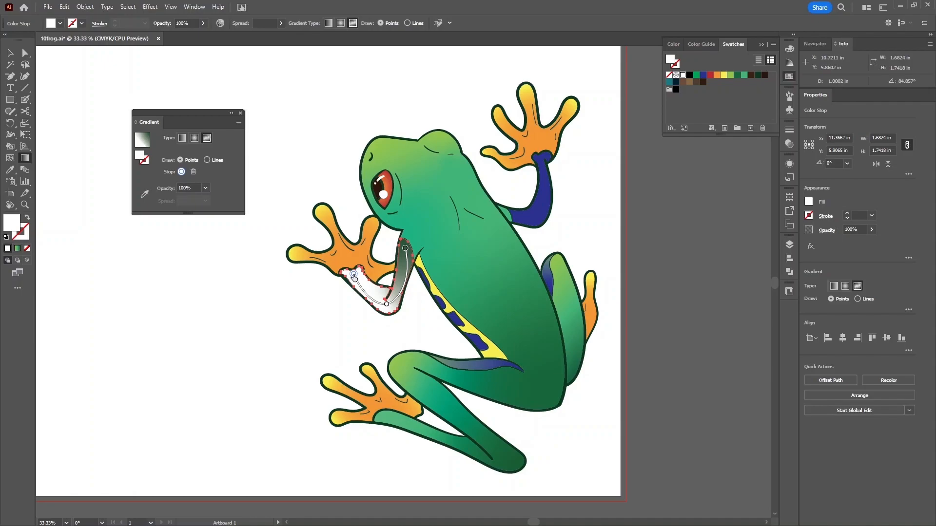
pyautogui.doubleClick(354, 276)
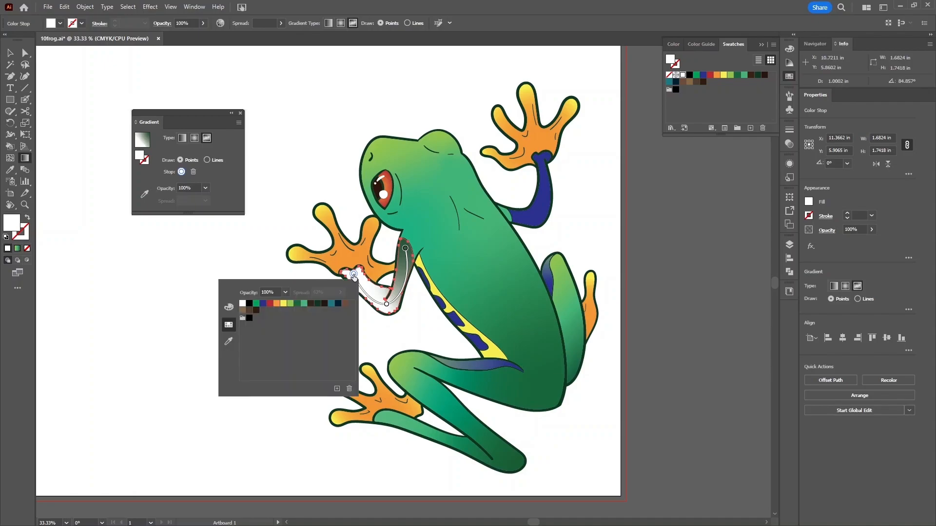
pyautogui.click(284, 304)
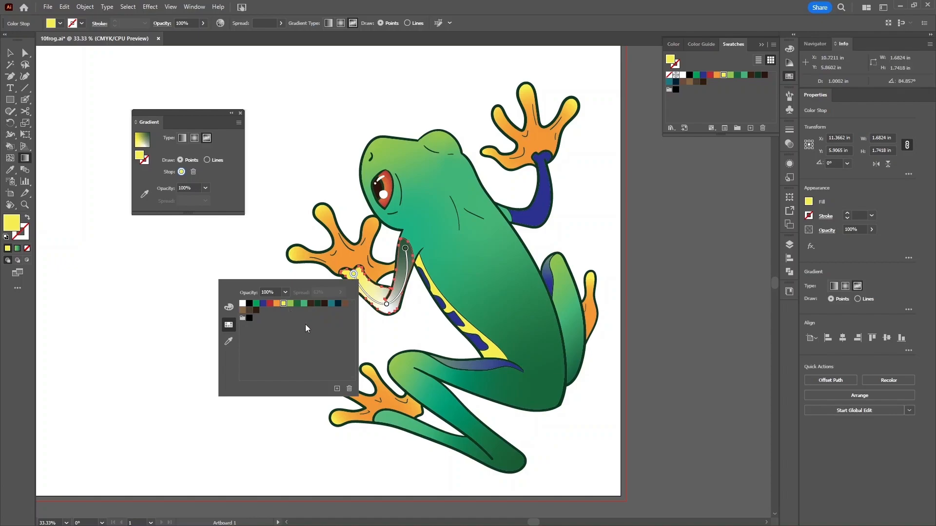
pyautogui.click(387, 306)
pyautogui.doubleClick(387, 306)
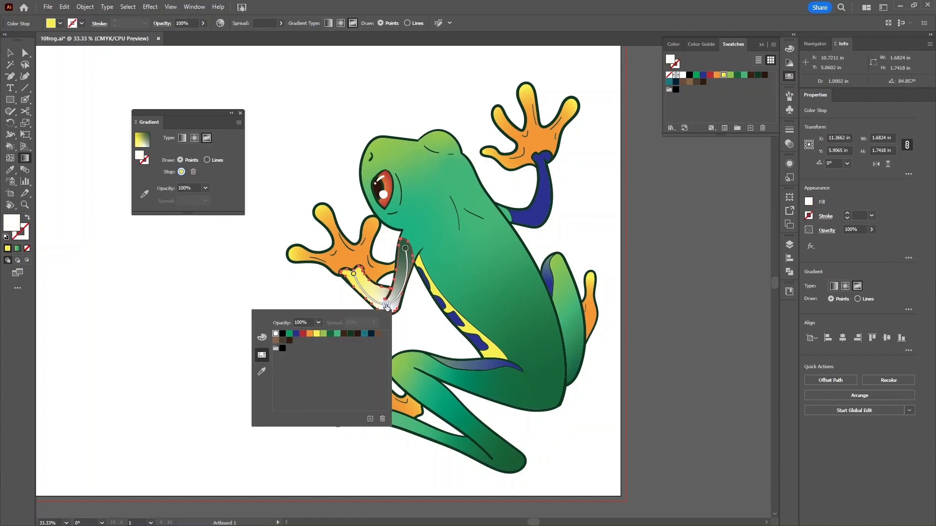
pyautogui.click(296, 333)
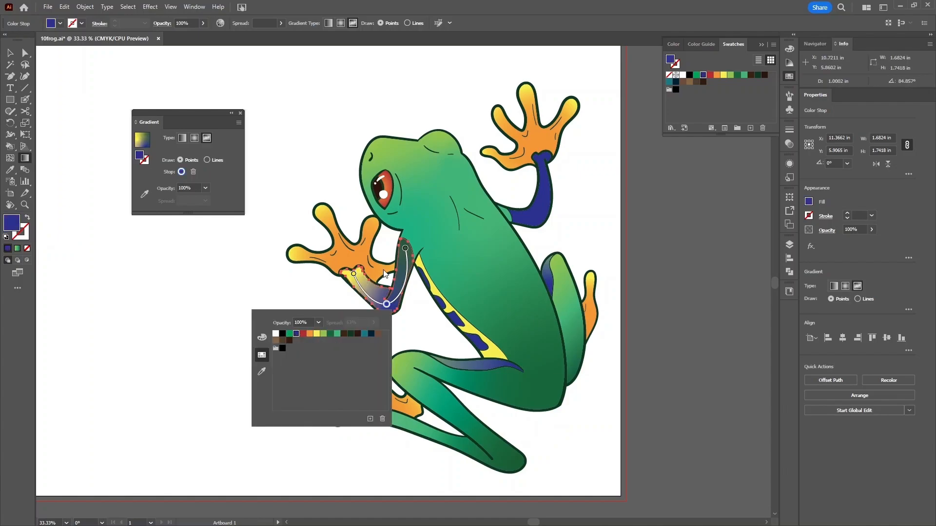
# - Make the top stop dark blue and the hand stop light green, sliding it along the hand
pyautogui.doubleClick(405, 248)
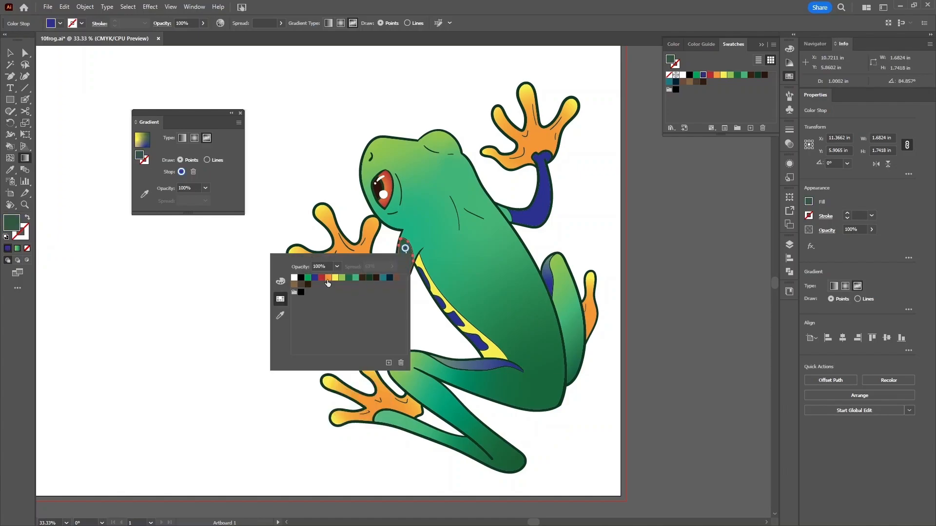
pyautogui.click(315, 277)
pyautogui.click(406, 249)
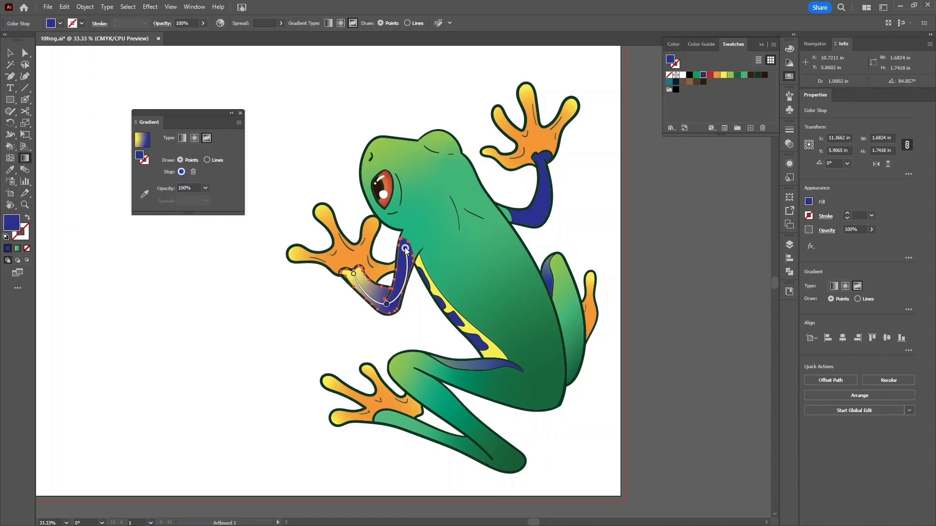
pyautogui.doubleClick(354, 276)
pyautogui.click(291, 304)
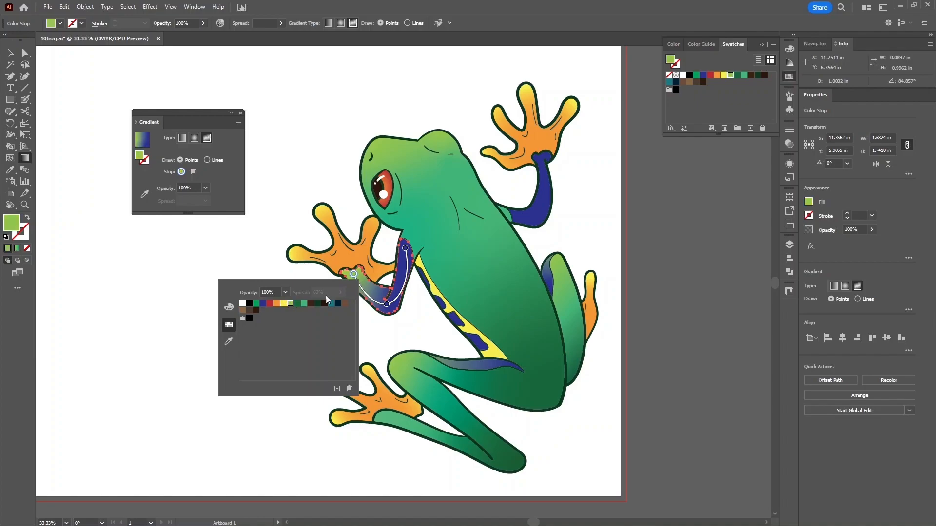
pyautogui.moveTo(355, 275); pyautogui.dragTo(351, 265)
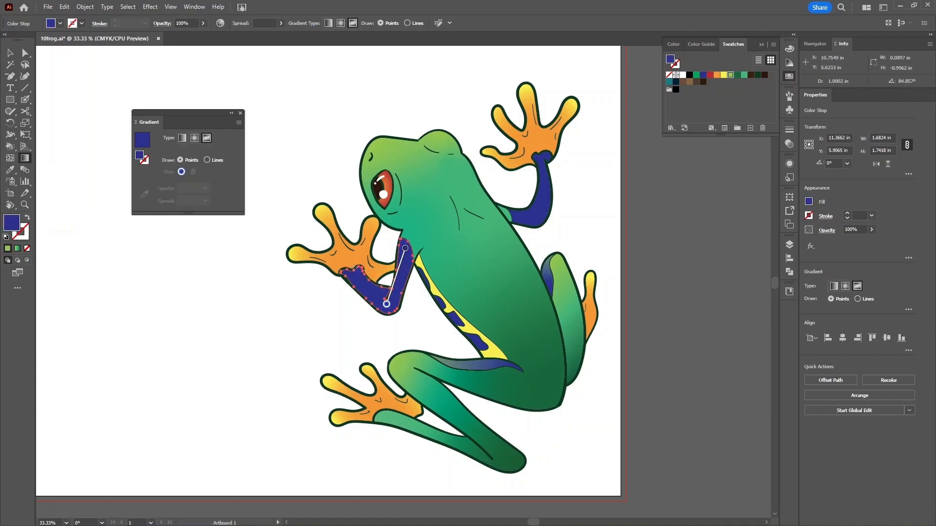
# - Add a green stop at the hand, reshape elbow and top points, and add a point up the arm
pyautogui.click(353, 276)
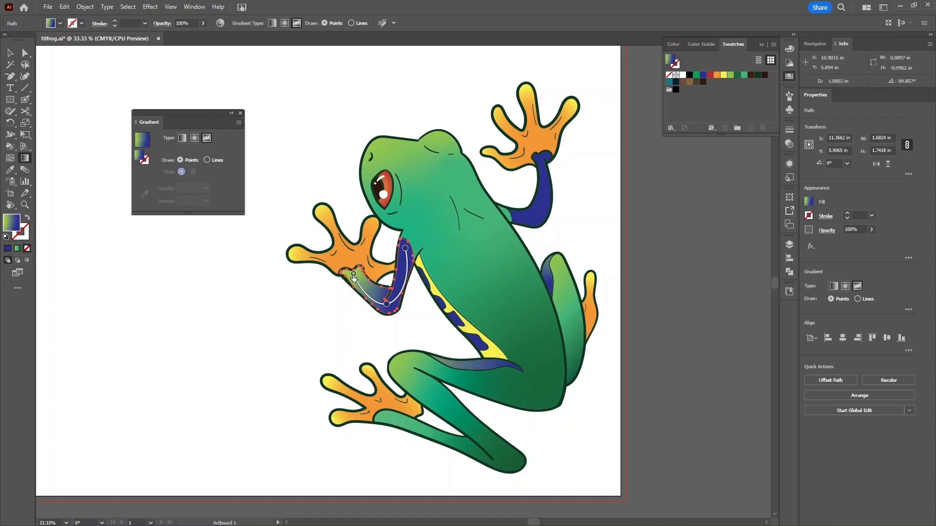
pyautogui.moveTo(353, 276); pyautogui.dragTo(357, 277)
pyautogui.moveTo(386, 304); pyautogui.dragTo(393, 302)
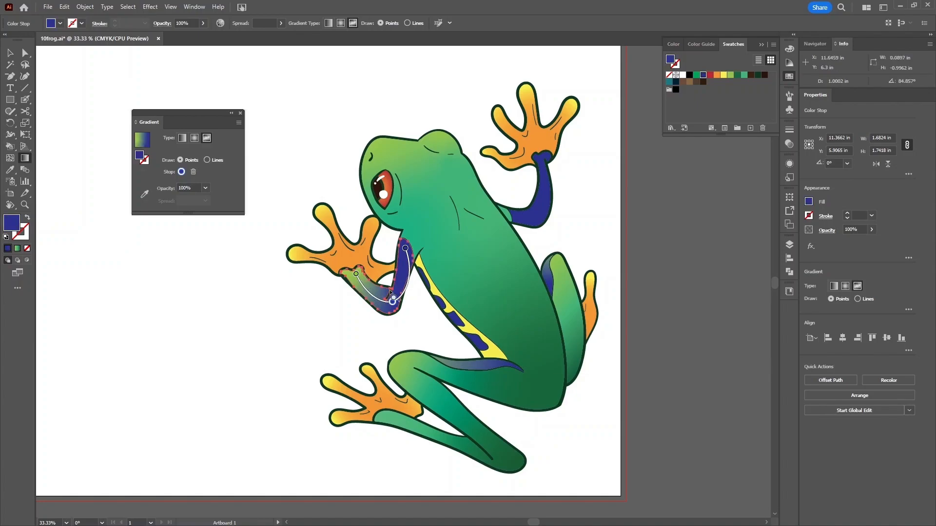
pyautogui.moveTo(405, 250); pyautogui.dragTo(404, 247)
pyautogui.moveTo(394, 303); pyautogui.dragTo(397, 306)
pyautogui.click(382, 307)
pyautogui.moveTo(381, 306); pyautogui.dragTo(404, 266)
pyautogui.click(543, 249)
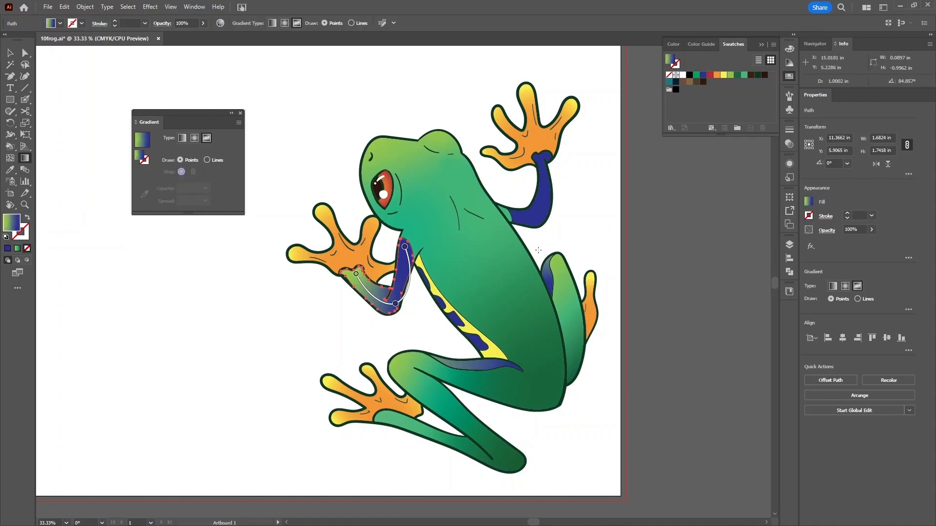
# - Give the blue upper-right arm a freeform gradient in Lines mode
pyautogui.press('v')
pyautogui.click(534, 224)
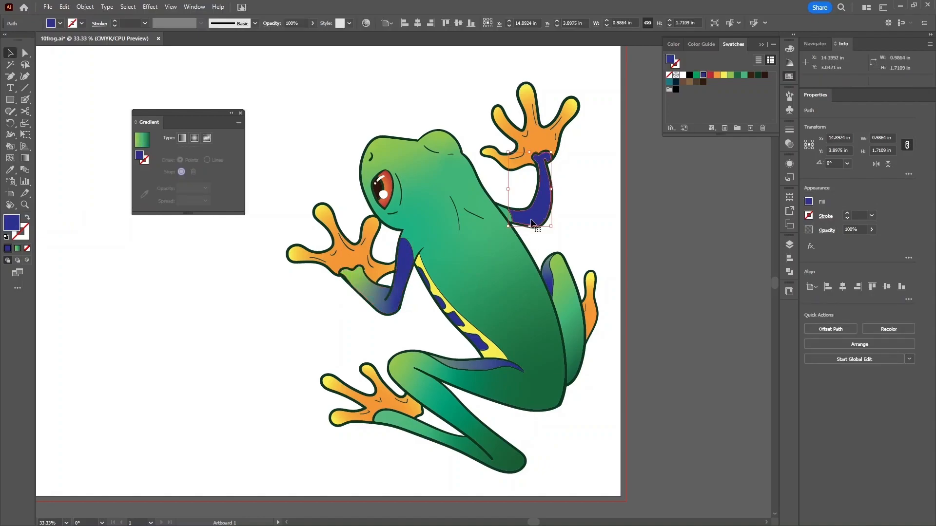
pyautogui.click(143, 142)
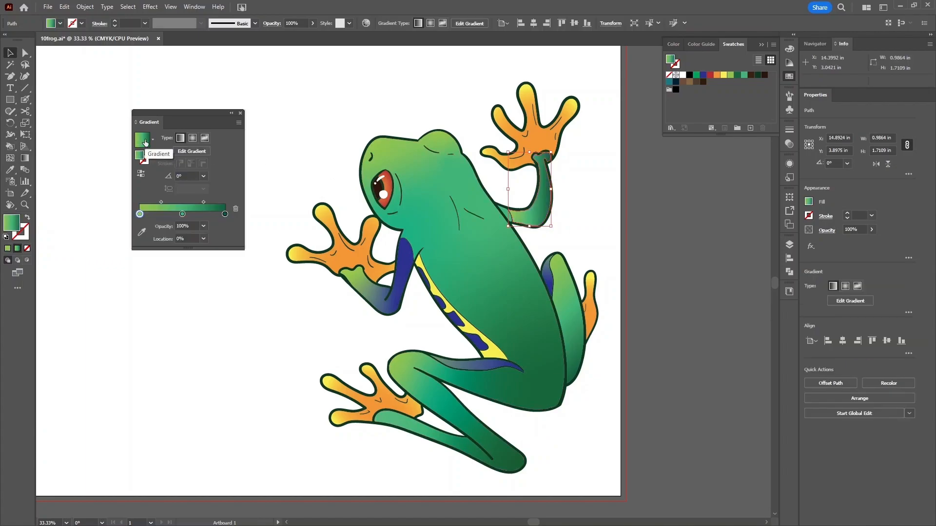
pyautogui.click(205, 139)
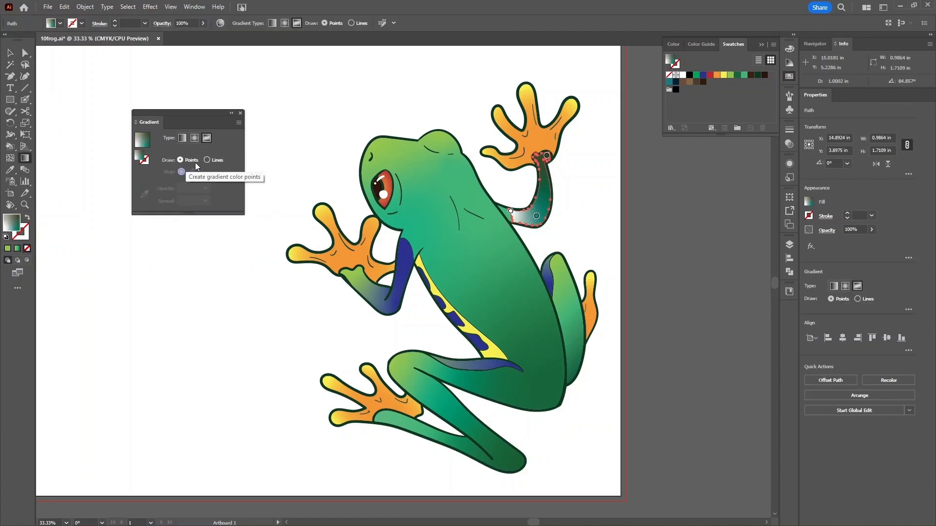
pyautogui.click(207, 160)
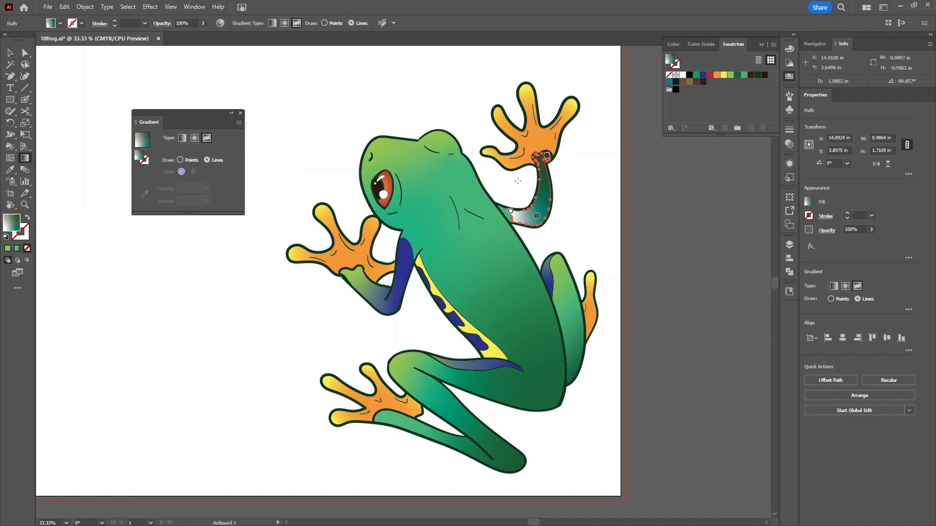
# - Reposition the arm's top point and draw a gradient line down to the lower point
pyautogui.click(547, 156)
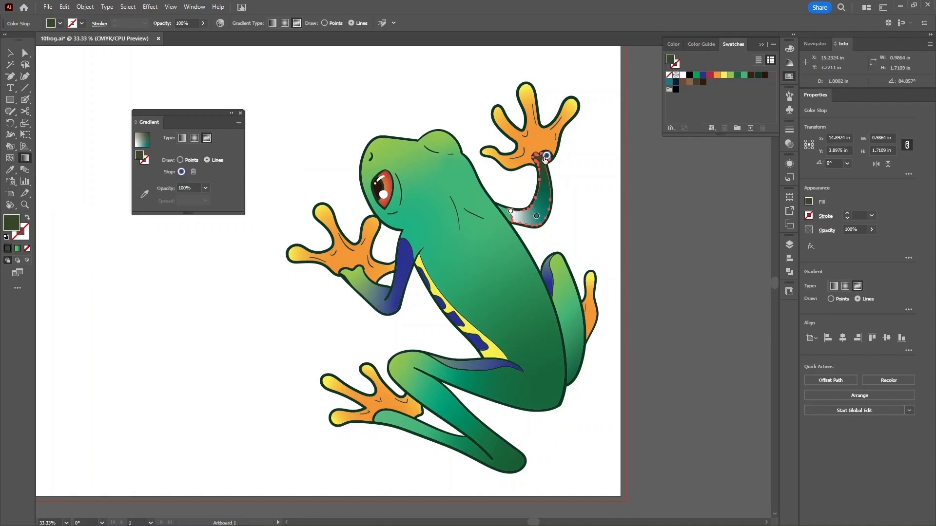
pyautogui.moveTo(547, 158); pyautogui.dragTo(540, 160)
pyautogui.click(541, 160)
pyautogui.click(537, 217)
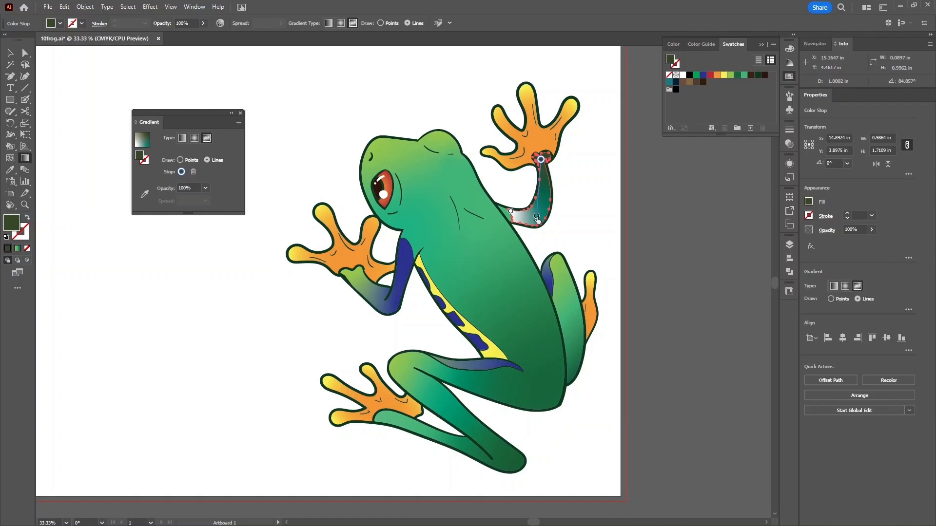
pyautogui.click(537, 216)
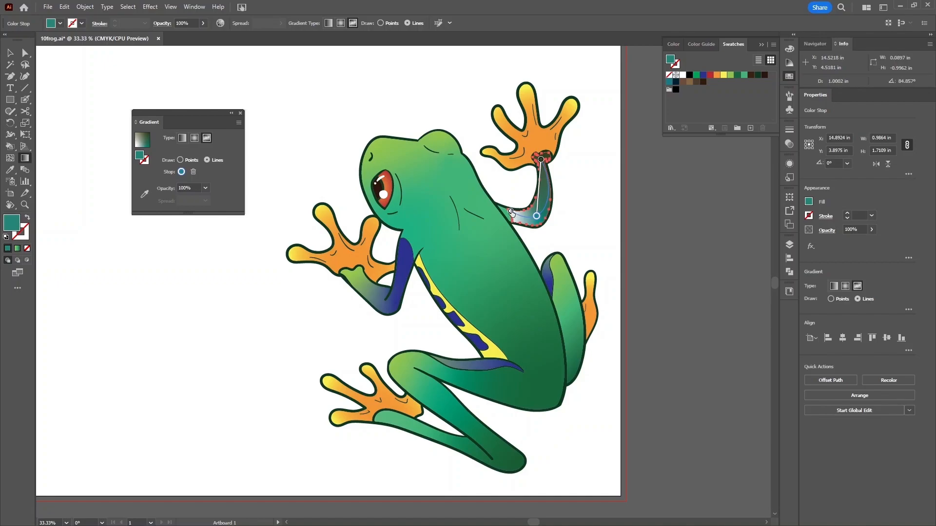
pyautogui.click(511, 213)
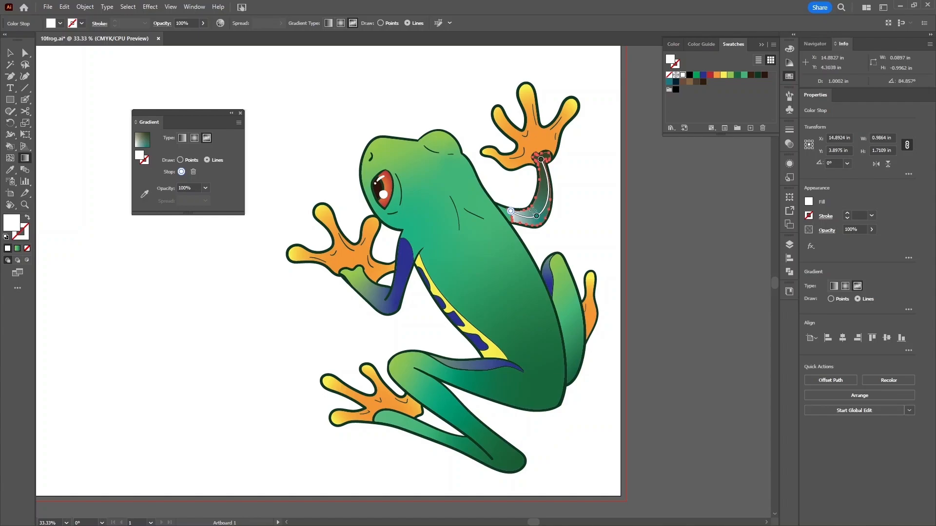
pyautogui.press('Escape')
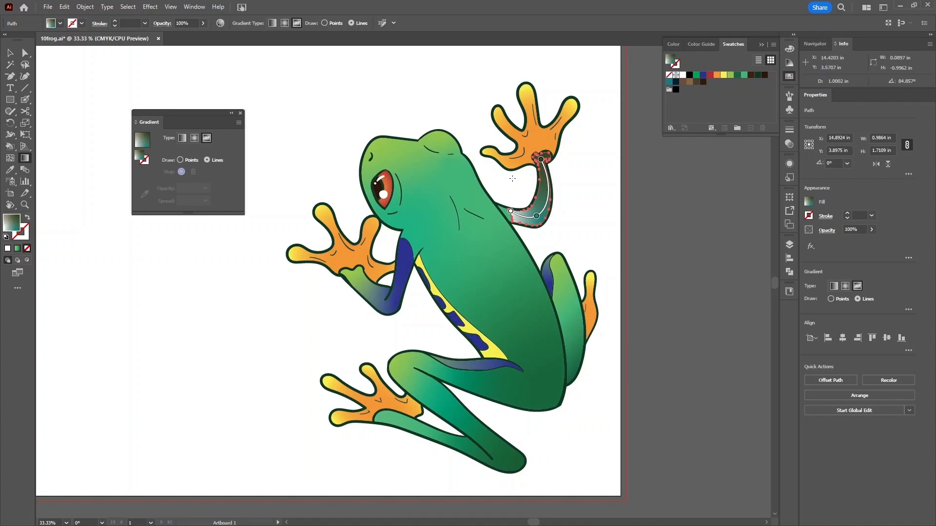
# - Return to Points mode and colour the arm's top point light green, nudging it up
pyautogui.click(181, 160)
pyautogui.click(541, 161)
pyautogui.doubleClick(542, 161)
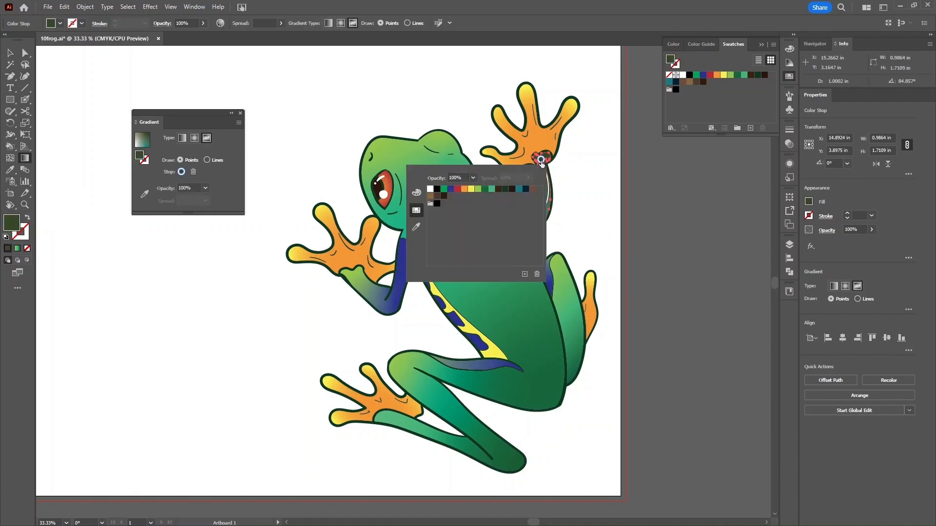
pyautogui.click(478, 188)
pyautogui.moveTo(540, 160); pyautogui.dragTo(542, 156)
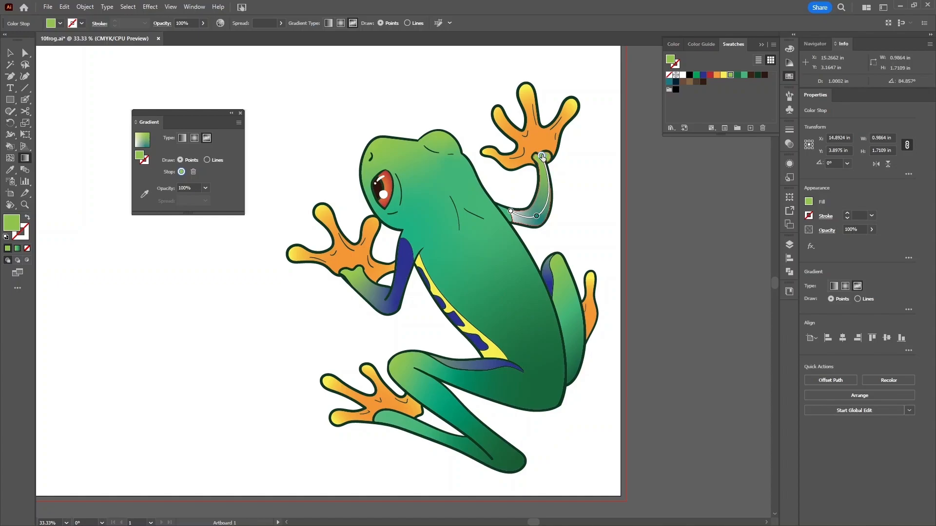
# - Set the lower and left arm points to dark blue and finish gradient editing
pyautogui.doubleClick(536, 216)
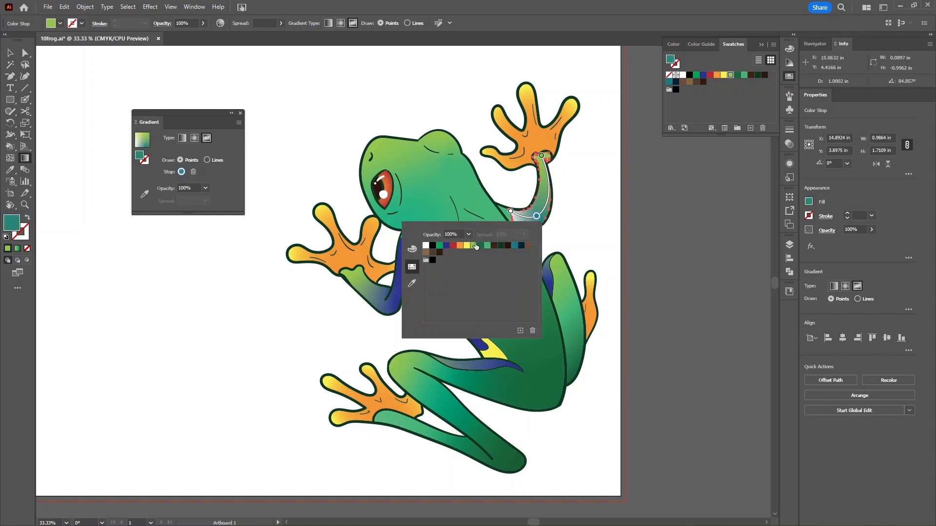
pyautogui.click(447, 245)
pyautogui.doubleClick(510, 212)
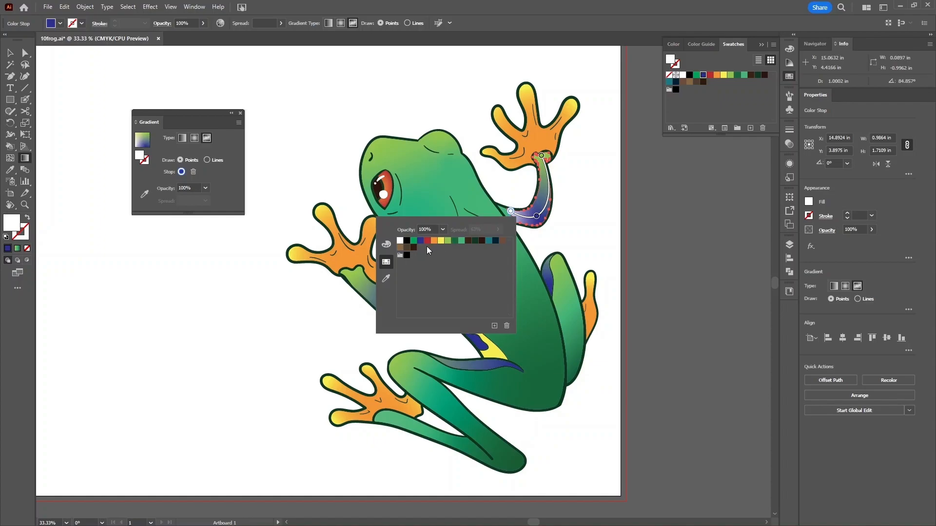
pyautogui.click(420, 241)
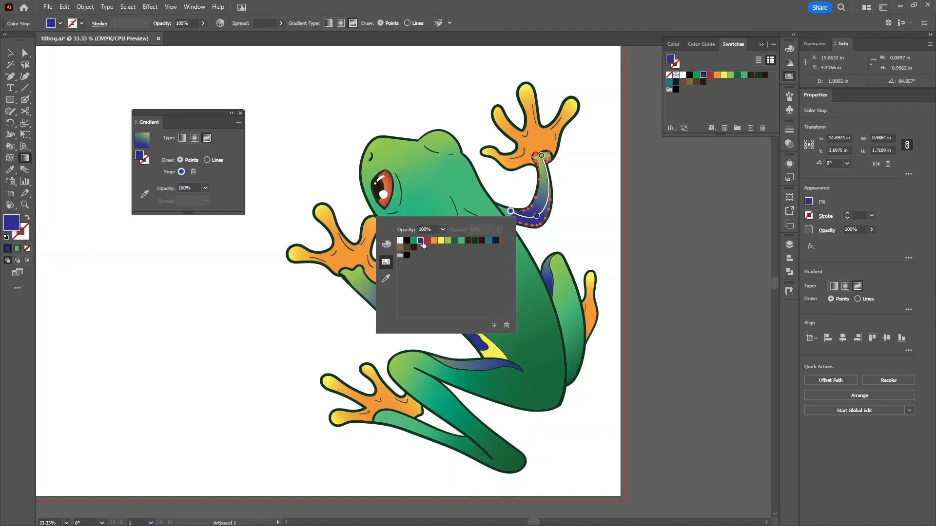
pyautogui.click(538, 217)
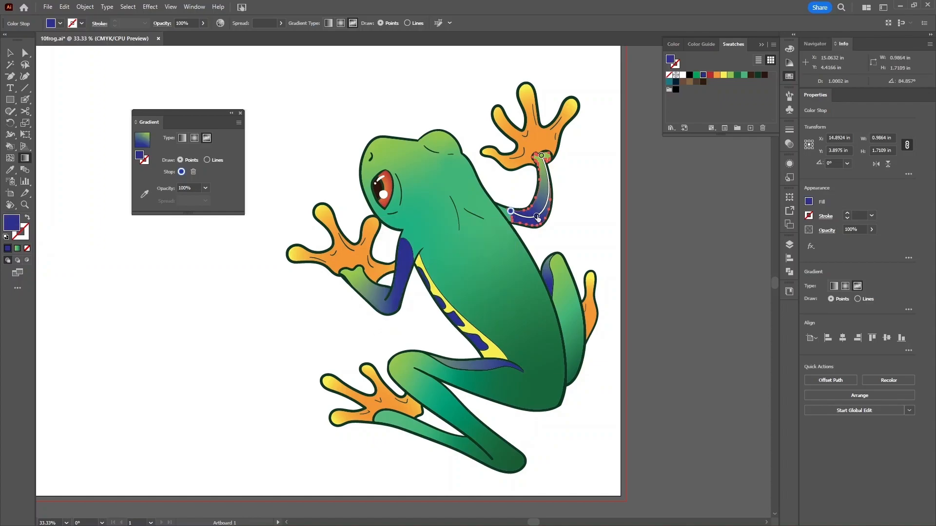
pyautogui.click(537, 217)
pyautogui.click(9, 55)
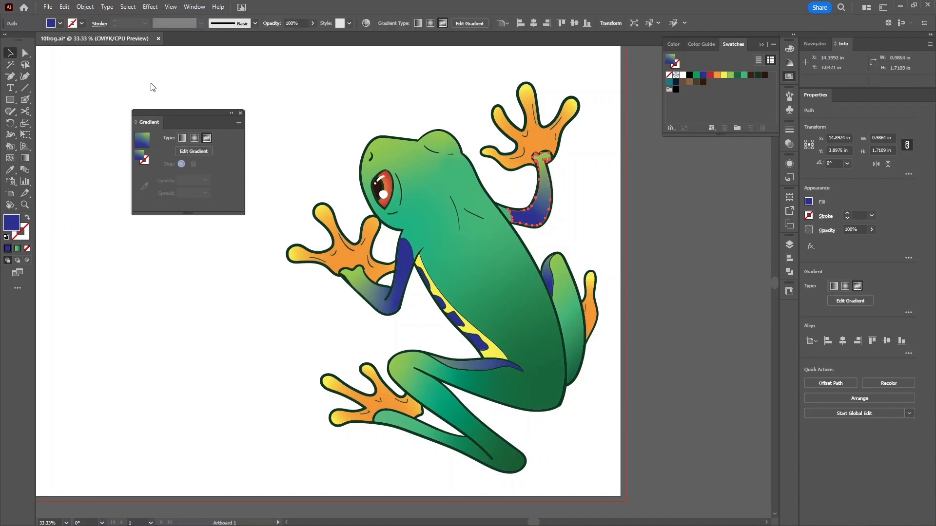
# - Group all the frog's parts and zoom out to see the whole artboard
pyautogui.moveTo(303, 69); pyautogui.dragTo(634, 451)
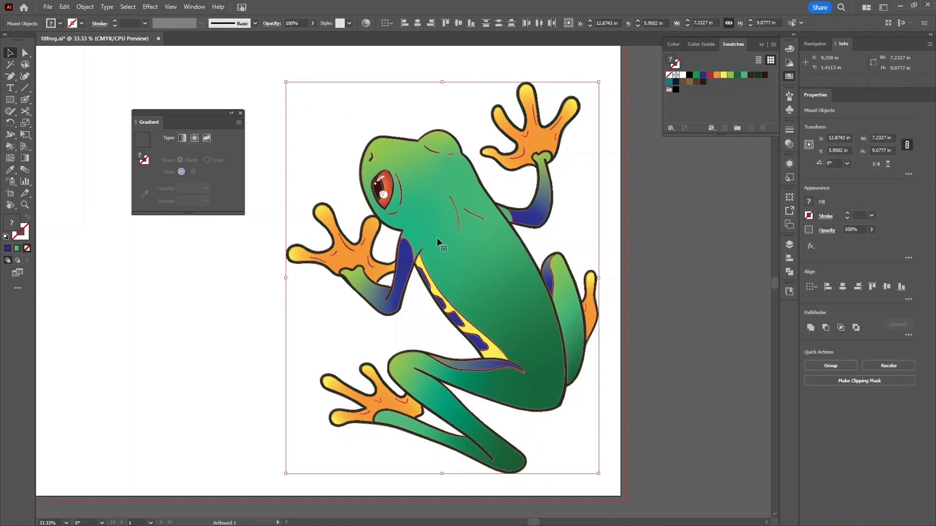
pyautogui.click(850, 365)
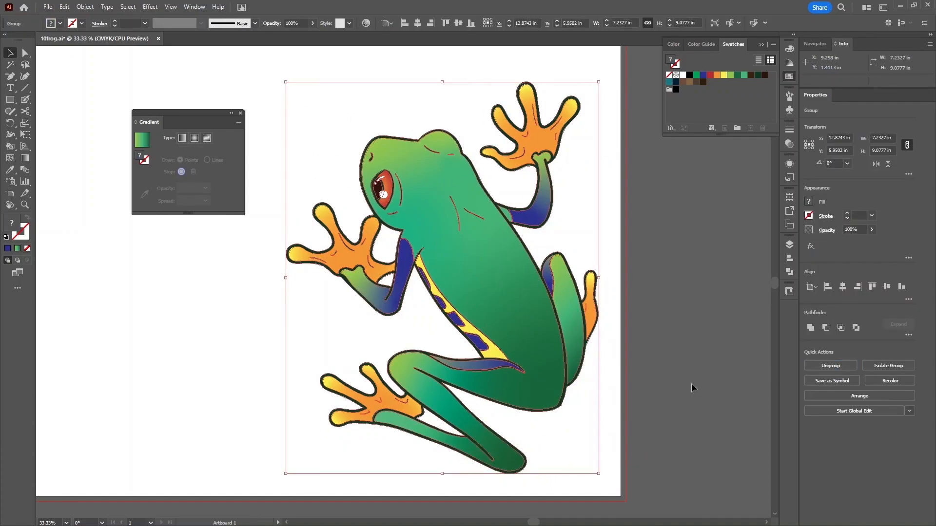
pyautogui.click(693, 385)
pyautogui.hotkey('ctrl', '-')
pyautogui.moveTo(355, 362); pyautogui.dragTo(420, 369)
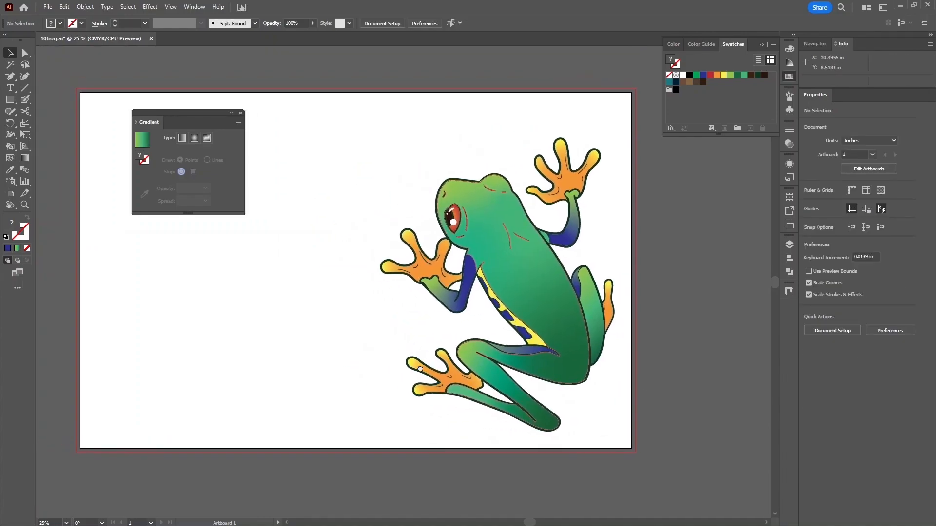
# - Make the Shadow/Leaf and Water layers visible and select the teal water rectangle
pyautogui.click(790, 246)
pyautogui.click(667, 273)
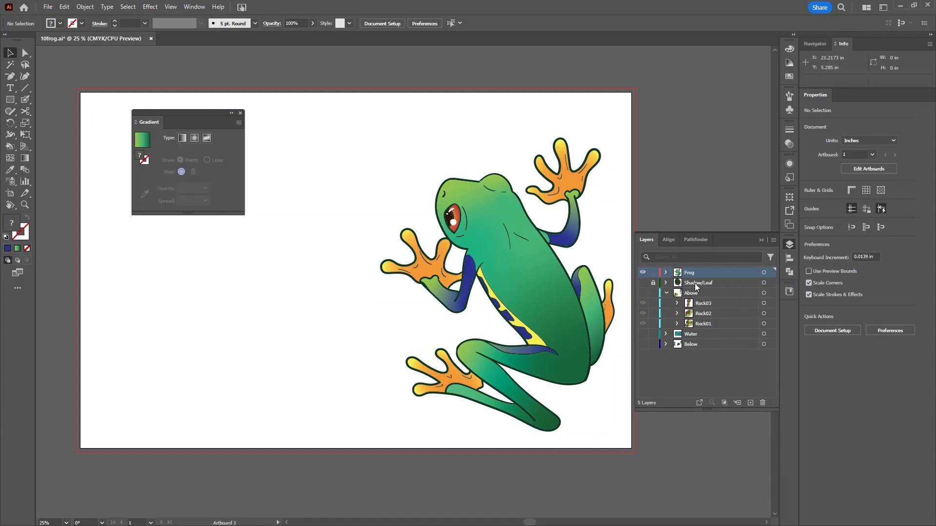
pyautogui.click(643, 283)
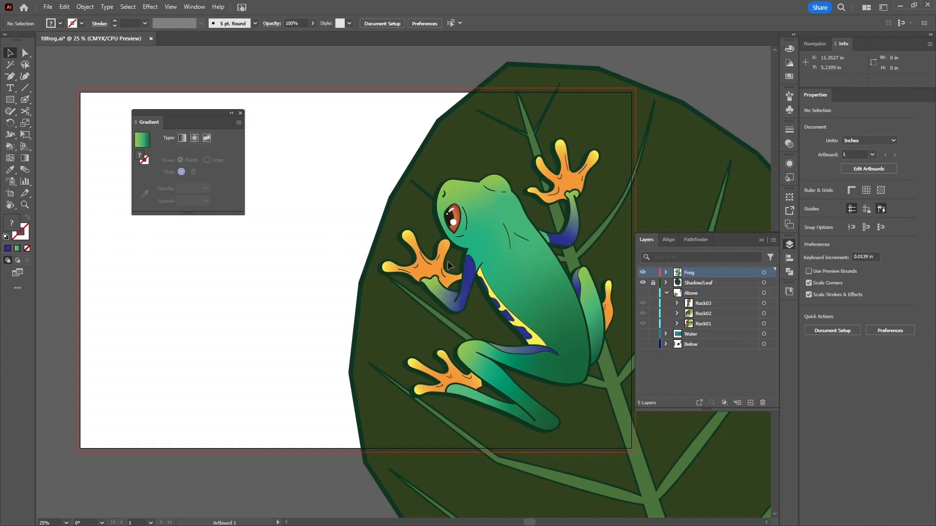
pyautogui.click(642, 334)
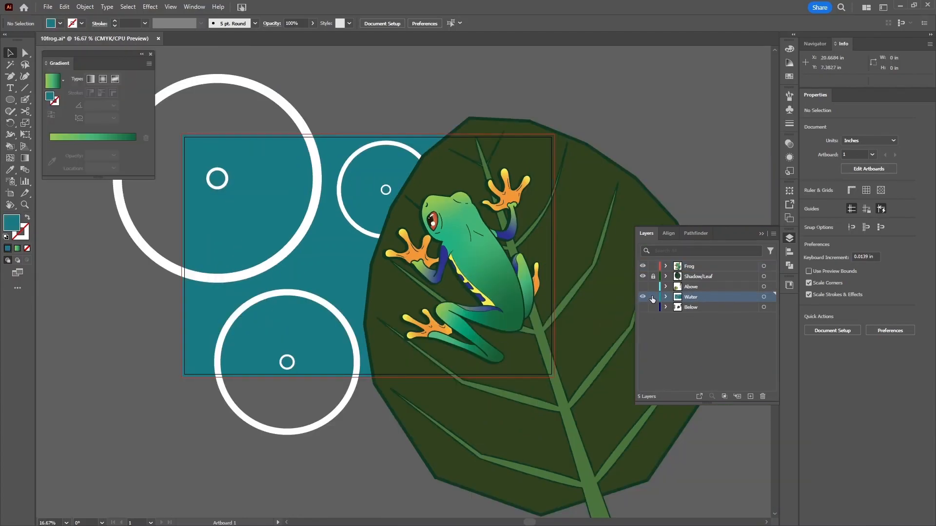
pyautogui.click(335, 252)
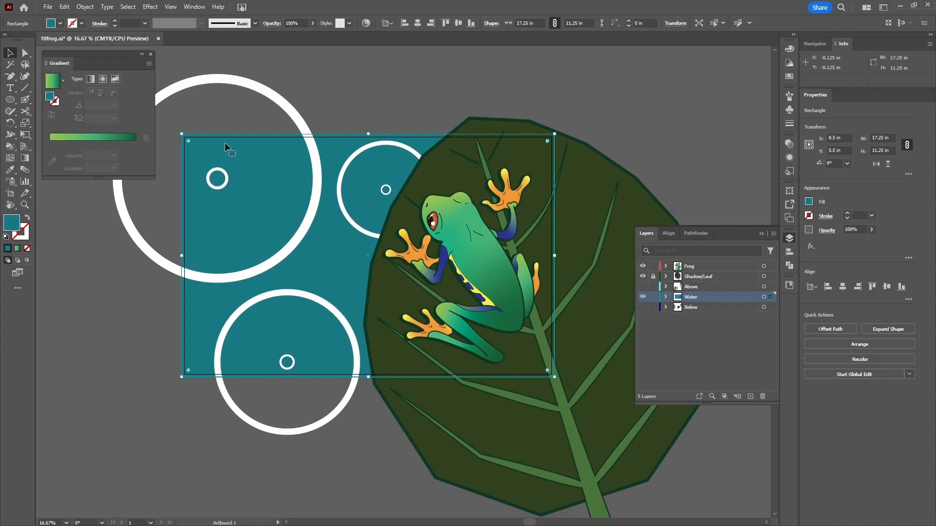
pyautogui.moveTo(224, 142); pyautogui.dragTo(239, 166)
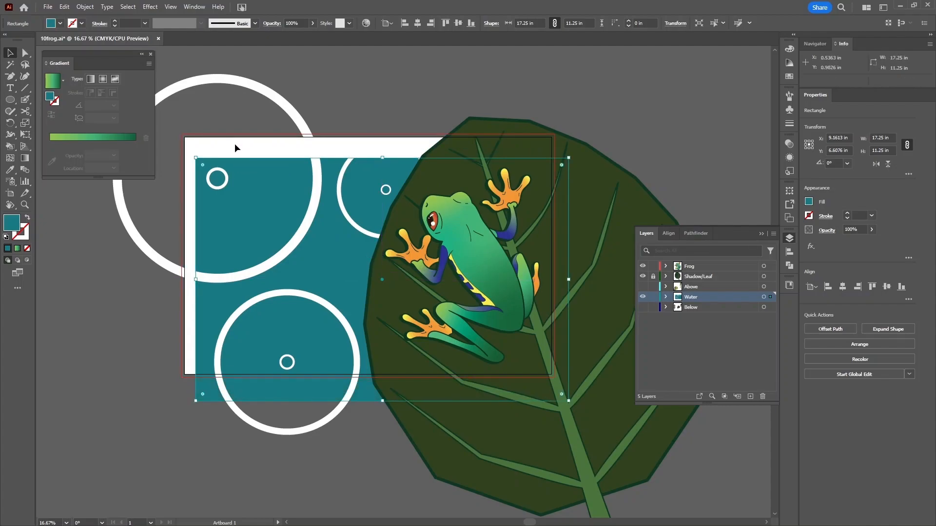
pyautogui.hotkey('ctrl', 'z')
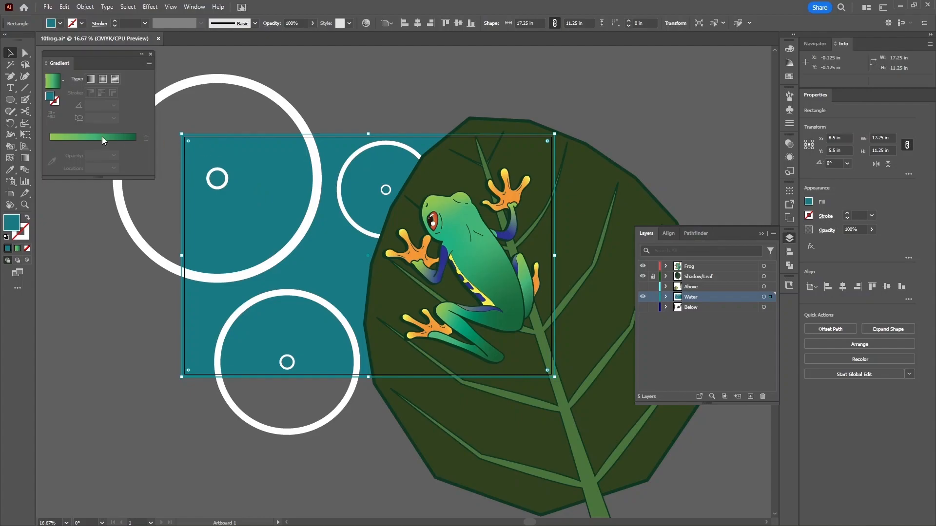
# - Apply a gradient to the water, remove the middle stop, and set the left stop to 00283f
pyautogui.click(76, 138)
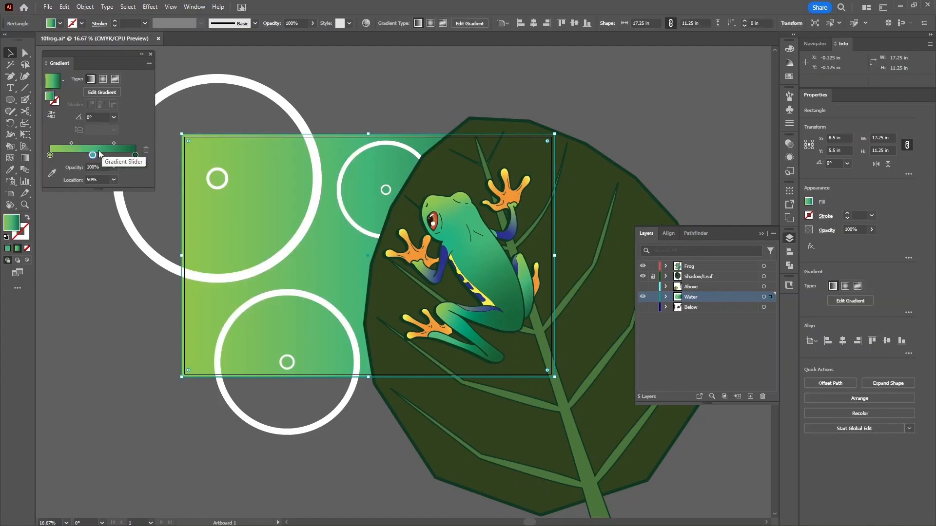
pyautogui.moveTo(93, 154); pyautogui.dragTo(91, 220)
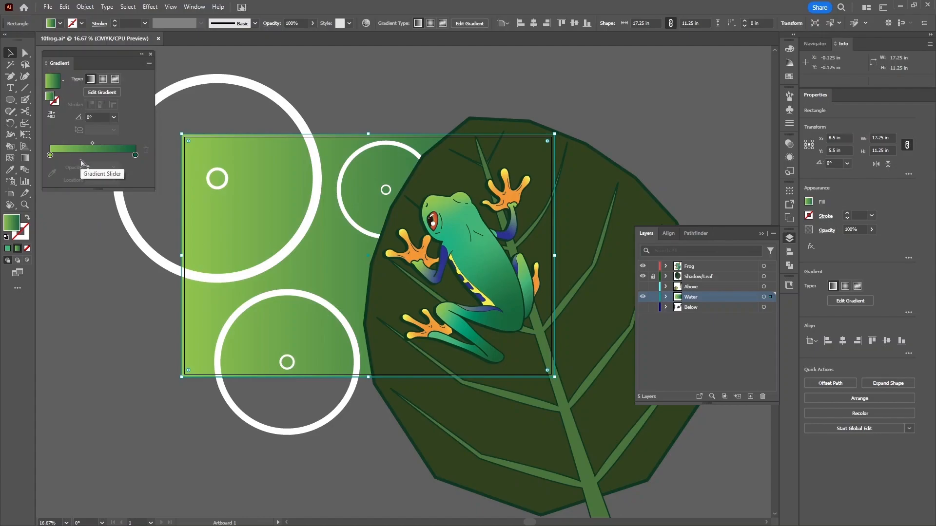
pyautogui.doubleClick(50, 156)
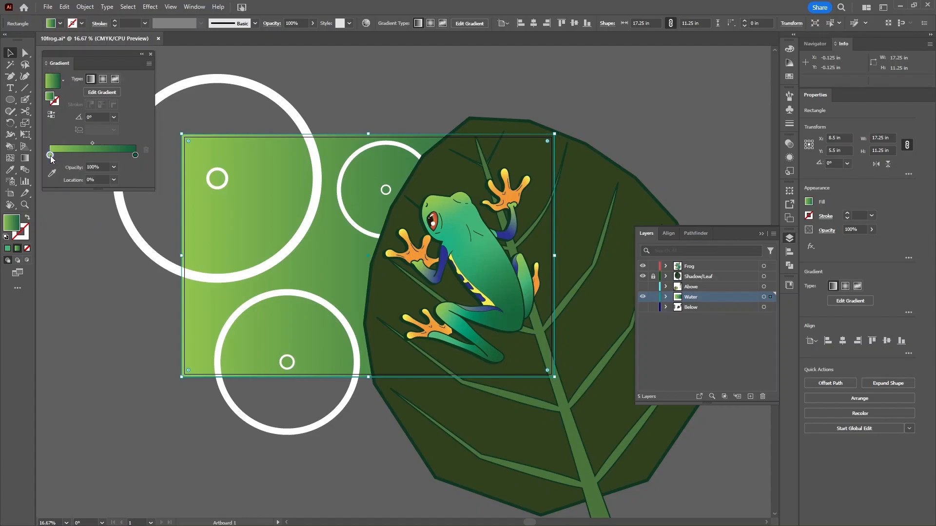
pyautogui.doubleClick(49, 156)
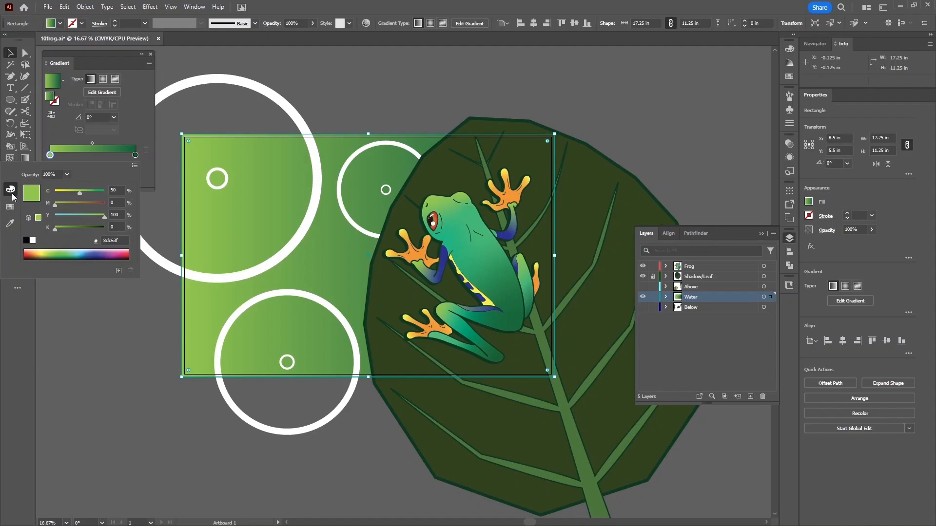
pyautogui.click(122, 241)
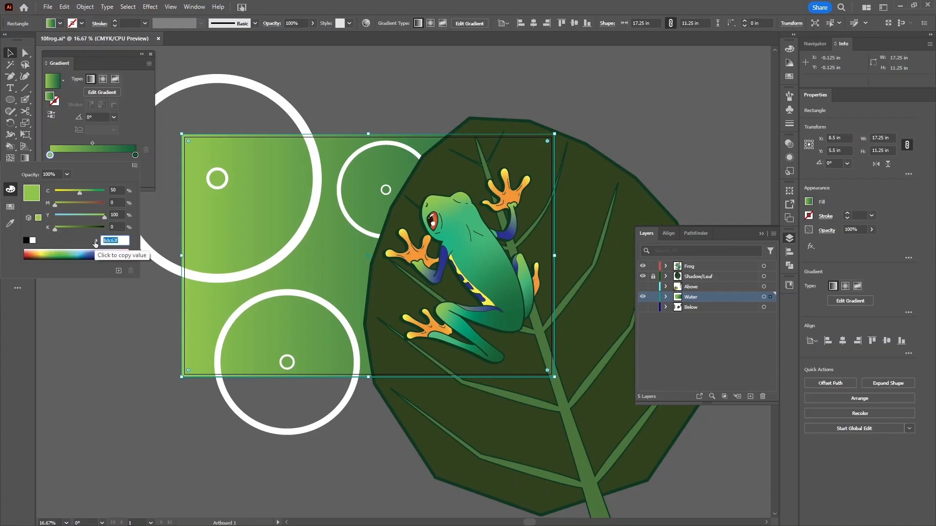
pyautogui.write('00283f')
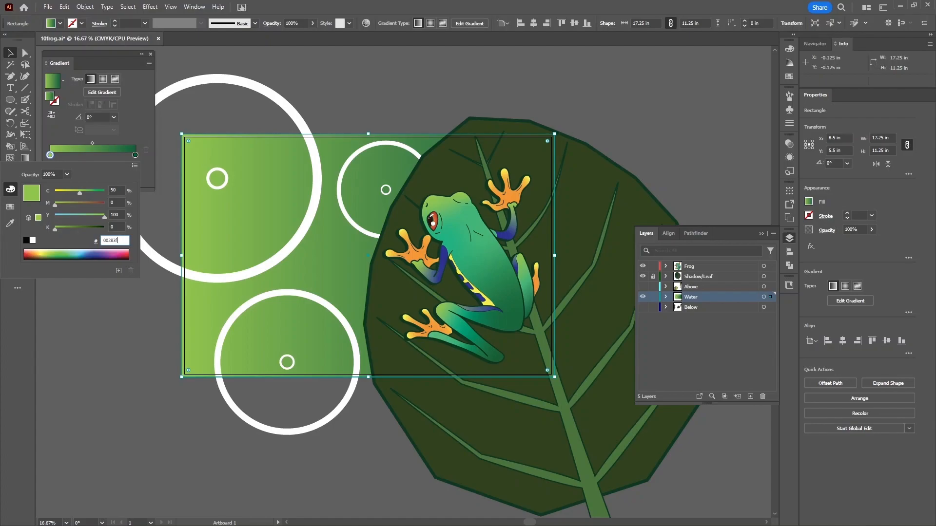
pyautogui.press('Return')
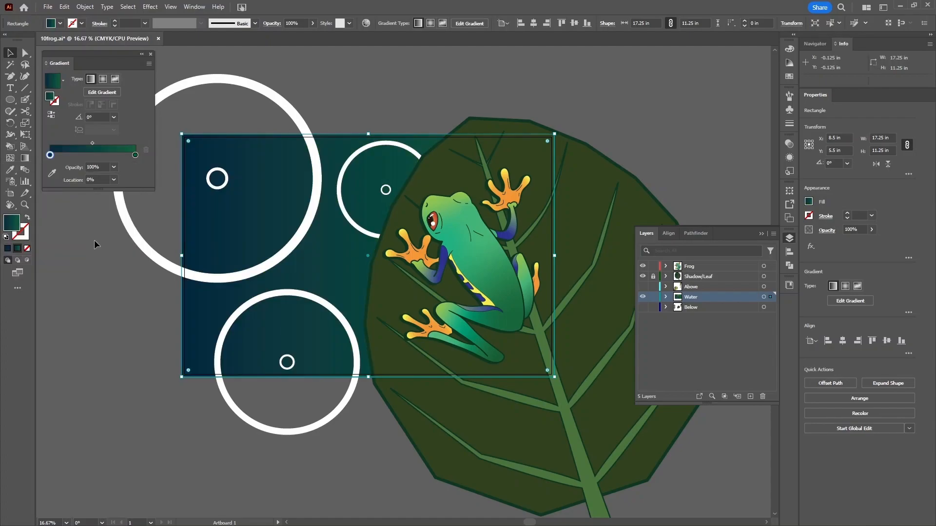
# - Set the gradient's right stop to teal 007a82
pyautogui.click(135, 155)
pyautogui.doubleClick(136, 154)
pyautogui.click(103, 241)
pyautogui.write('007')
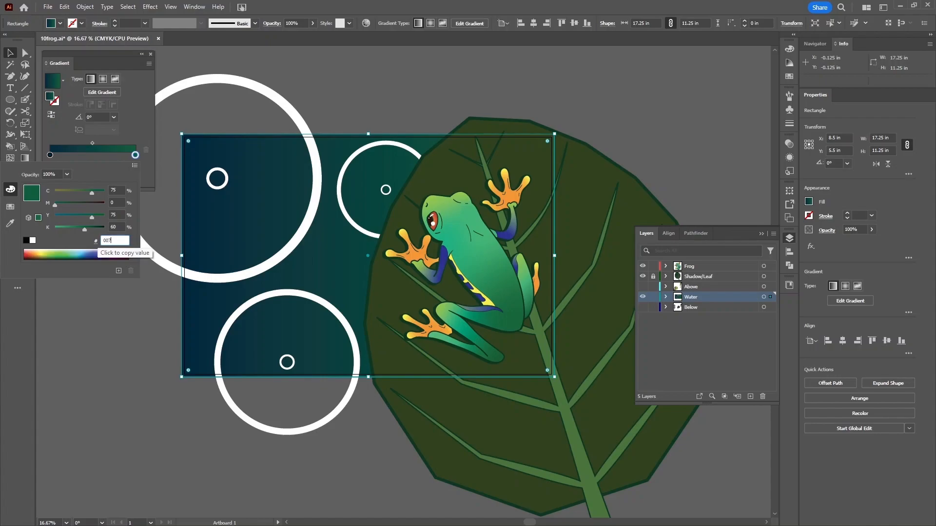
pyautogui.write('a82')
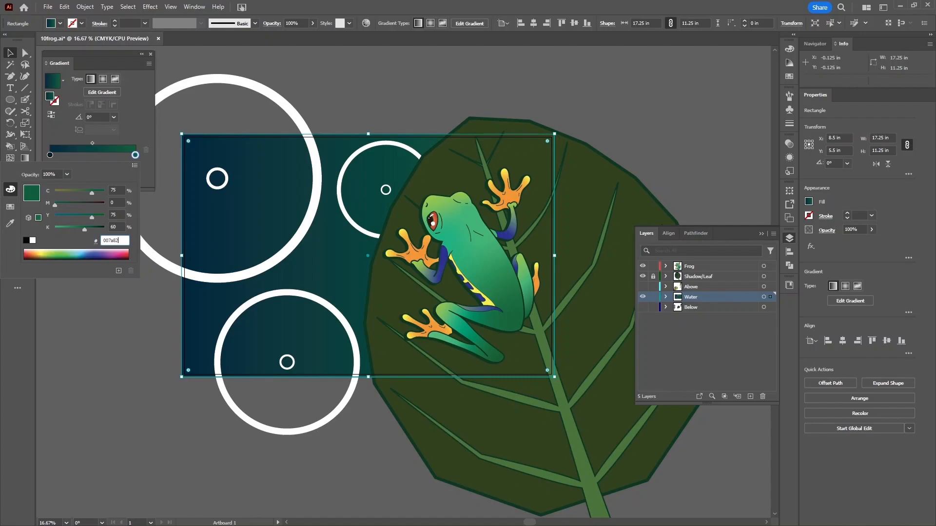
pyautogui.press('Return')
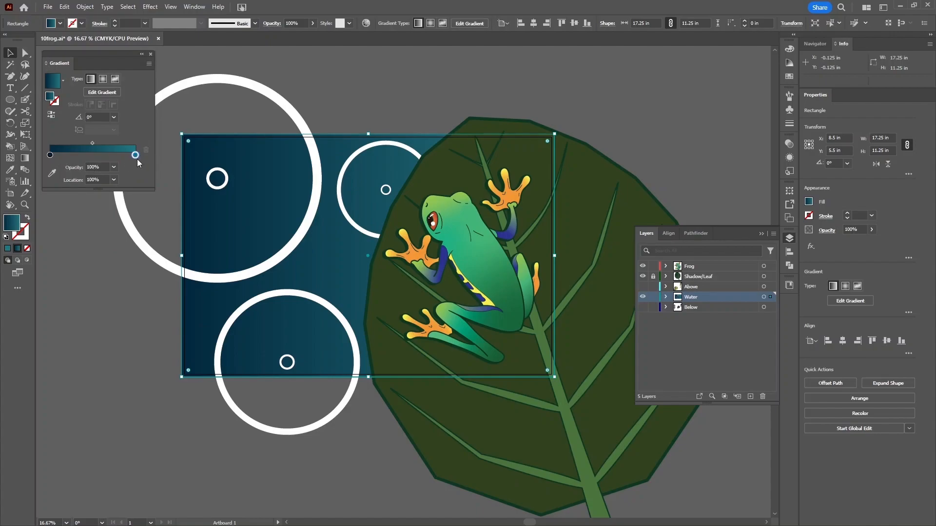
# - Make the water gradient radial and stretch it into a tall ellipse tilted about −10.67°, navy centre toward the leaf
pyautogui.click(101, 79)
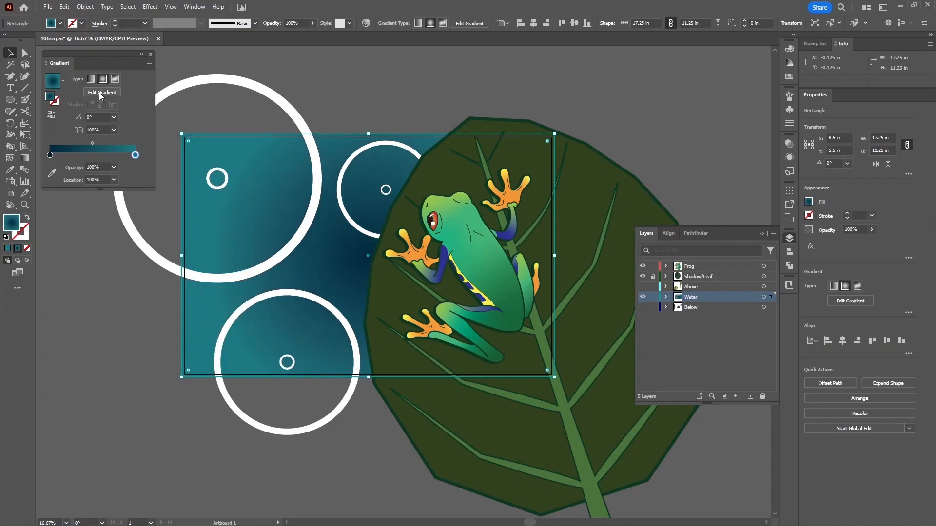
pyautogui.click(100, 92)
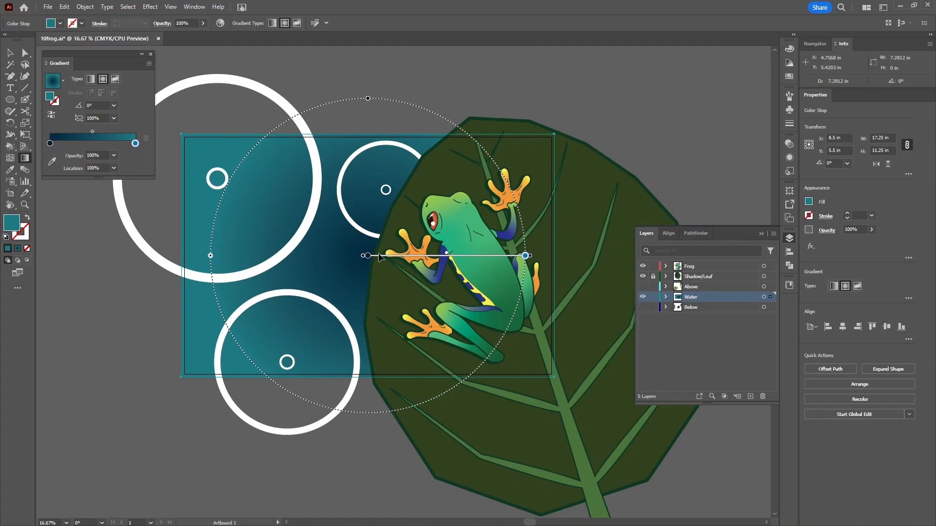
pyautogui.hotkey('ctrl', '-')
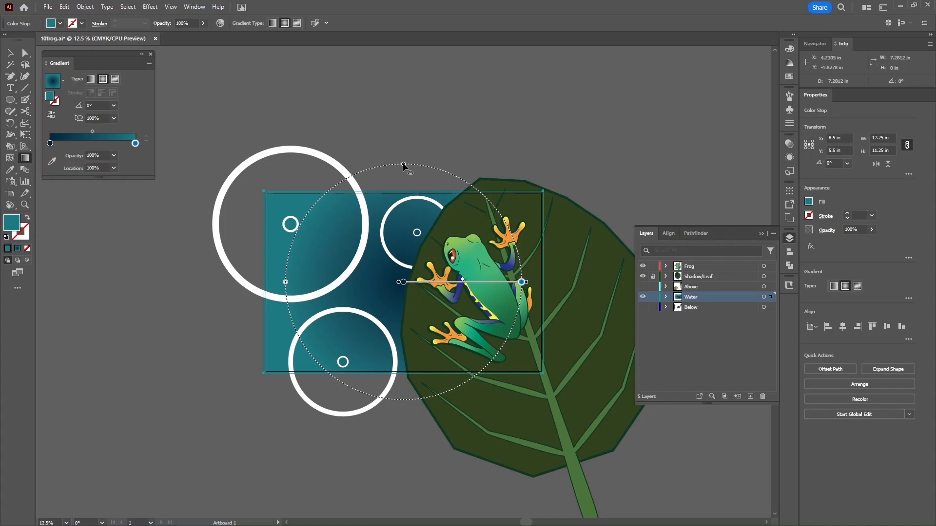
pyautogui.moveTo(403, 165); pyautogui.dragTo(409, 117)
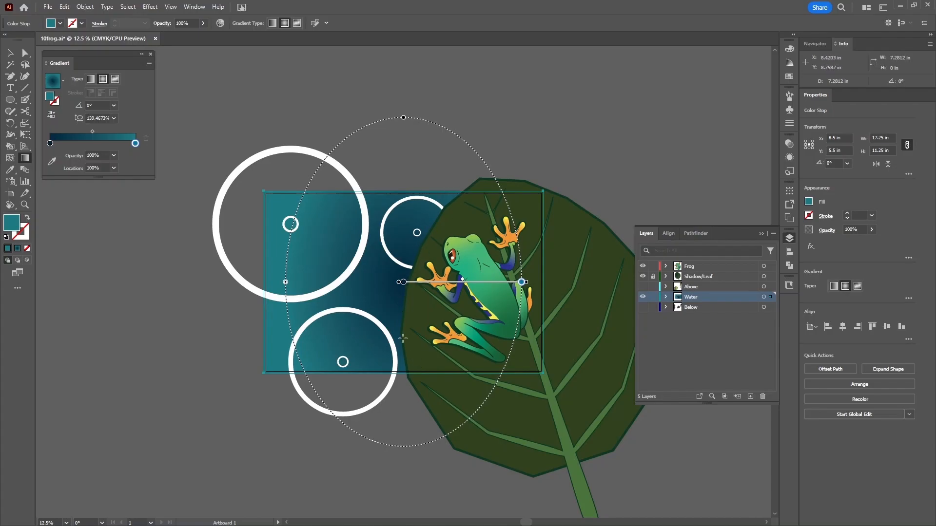
pyautogui.moveTo(475, 282); pyautogui.dragTo(486, 285)
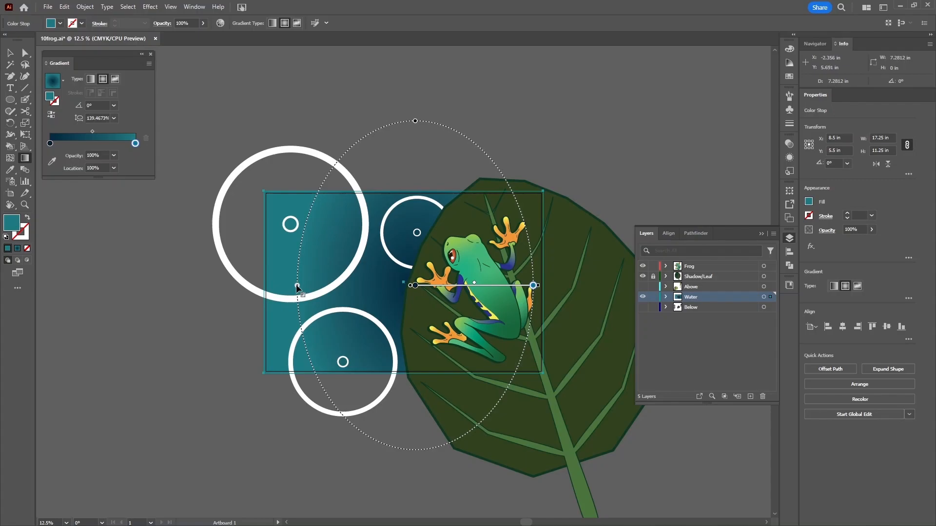
pyautogui.moveTo(296, 286)
pyautogui.mouseDown()
pyautogui.moveTo(266, 295)
pyautogui.moveTo(275, 286)
pyautogui.mouseUp()
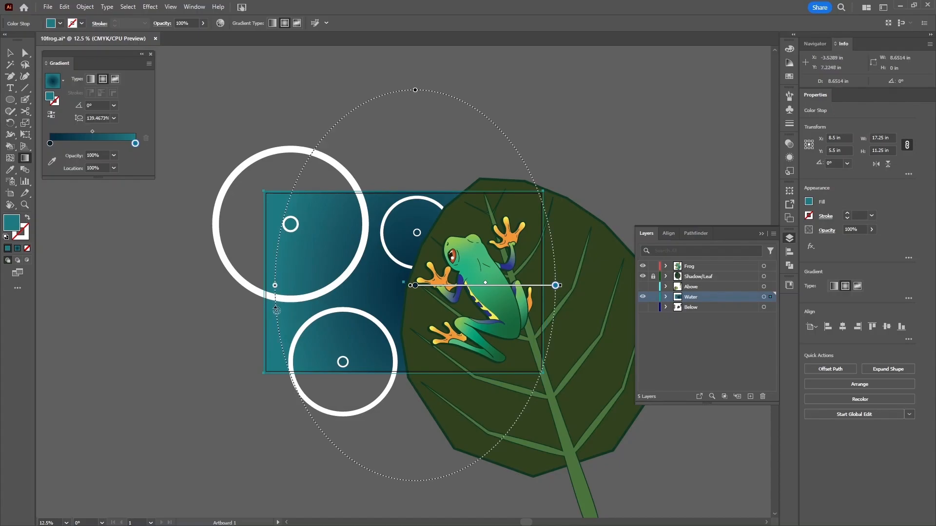
pyautogui.moveTo(276, 310); pyautogui.dragTo(274, 285)
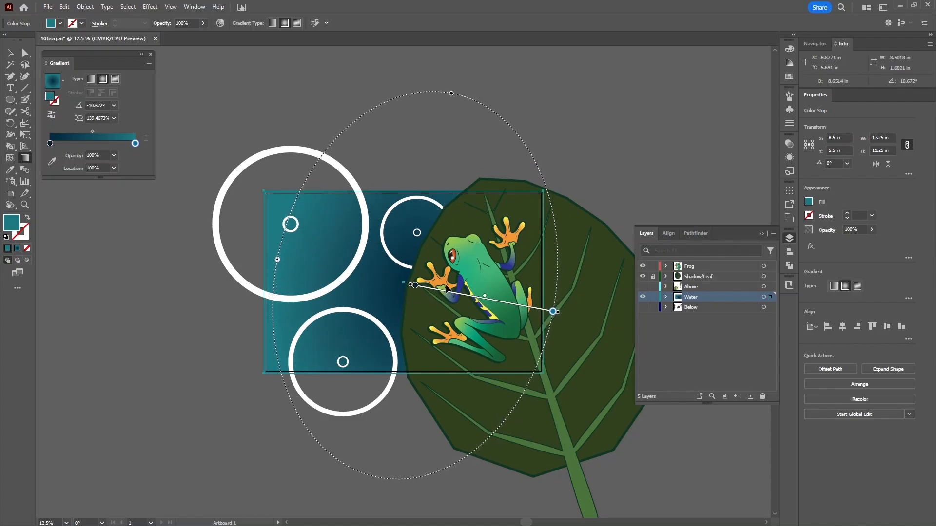
pyautogui.moveTo(446, 294); pyautogui.dragTo(456, 303)
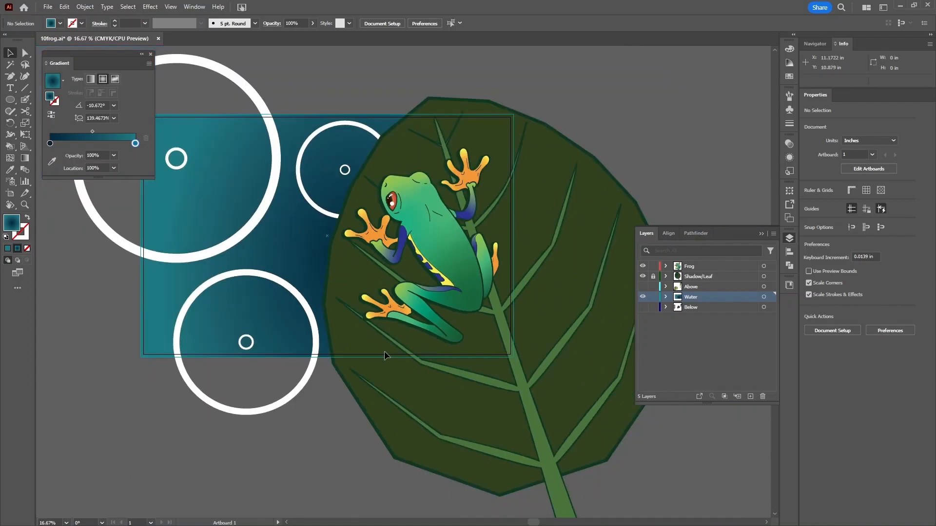
# - Recentre the view on the artwork and pick the Blend tool
pyautogui.moveTo(286, 268); pyautogui.dragTo(366, 340)
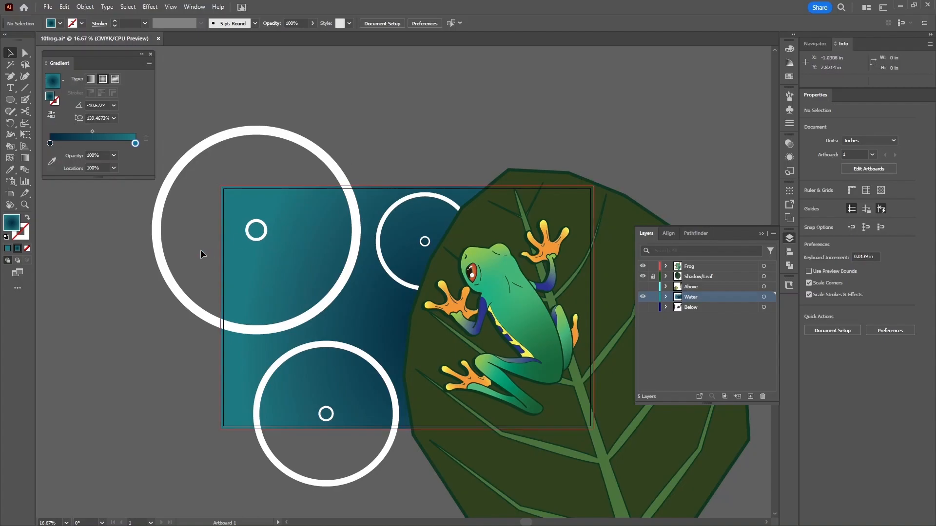
pyautogui.click(24, 170)
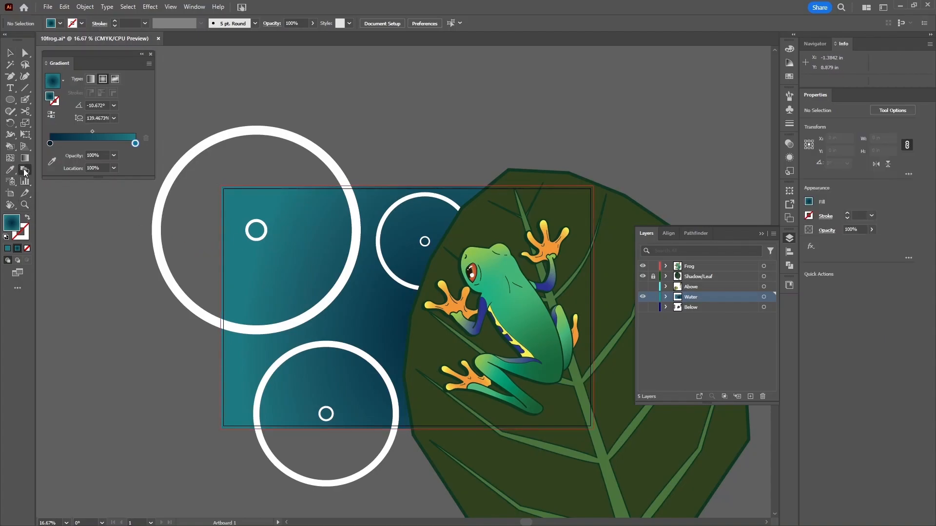
# - Blend the large top-left ripple circle into its small inner circle
pyautogui.click(28, 171)
pyautogui.click(313, 149)
pyautogui.click(257, 228)
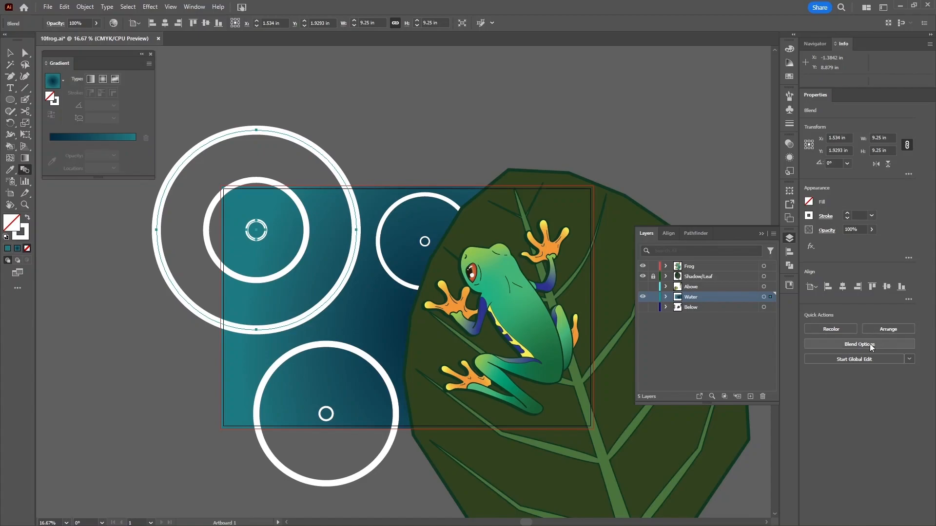
# - Set the ripple blend to Specified Steps with 2 steps, then deselect it
pyautogui.click(90, 7)
pyautogui.moveTo(165, 308)
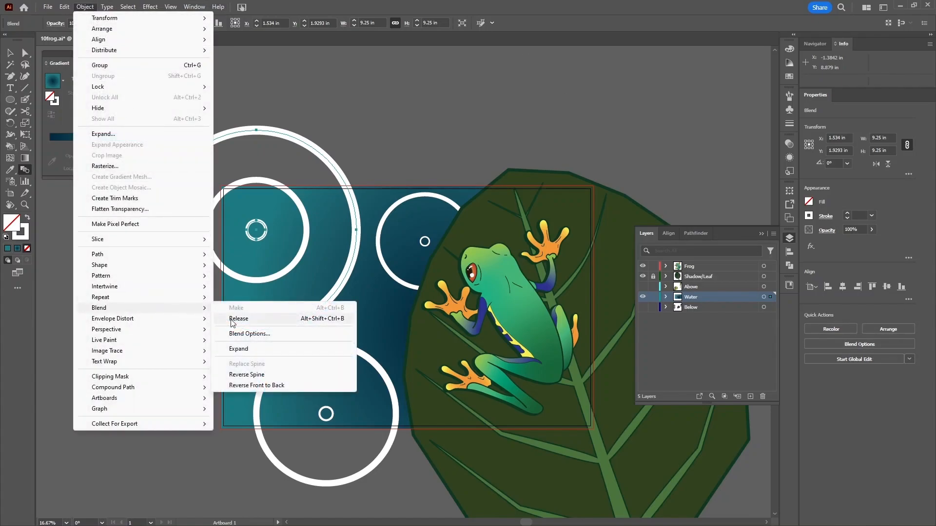
pyautogui.click(24, 169)
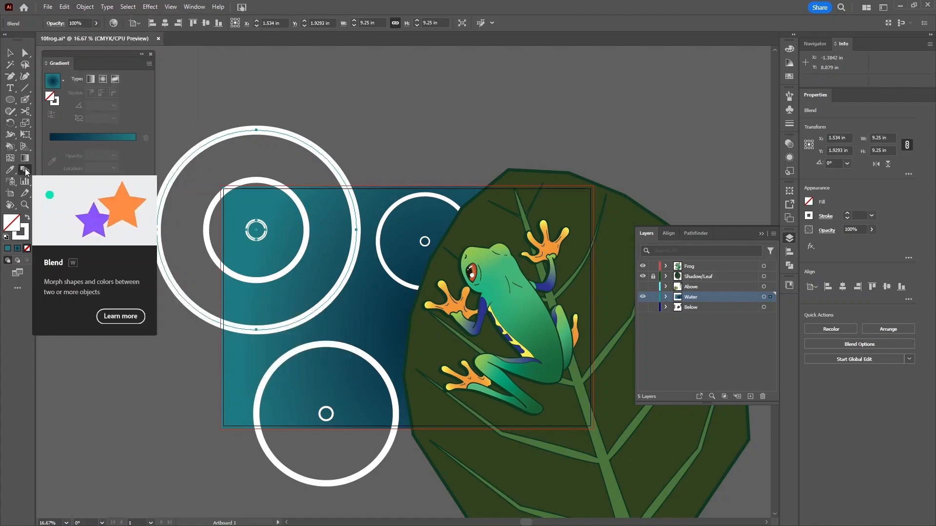
pyautogui.doubleClick(25, 168)
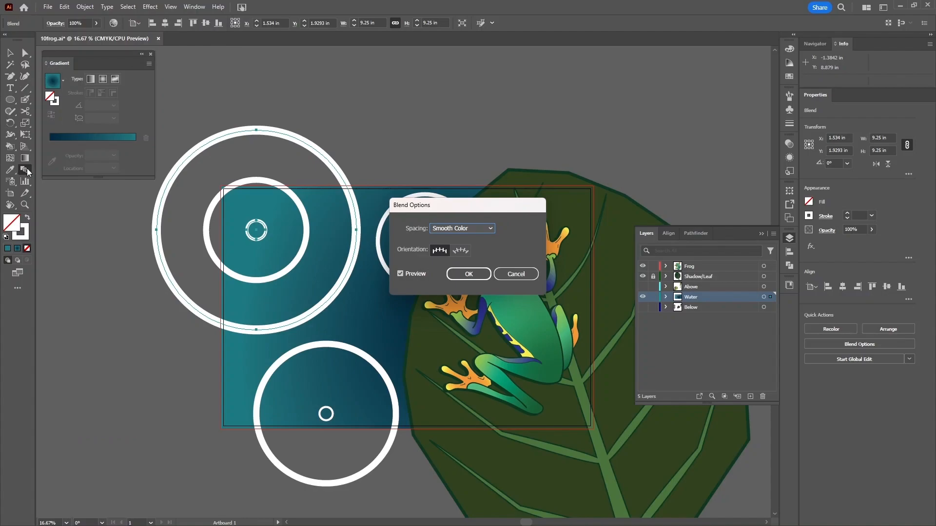
pyautogui.click(474, 229)
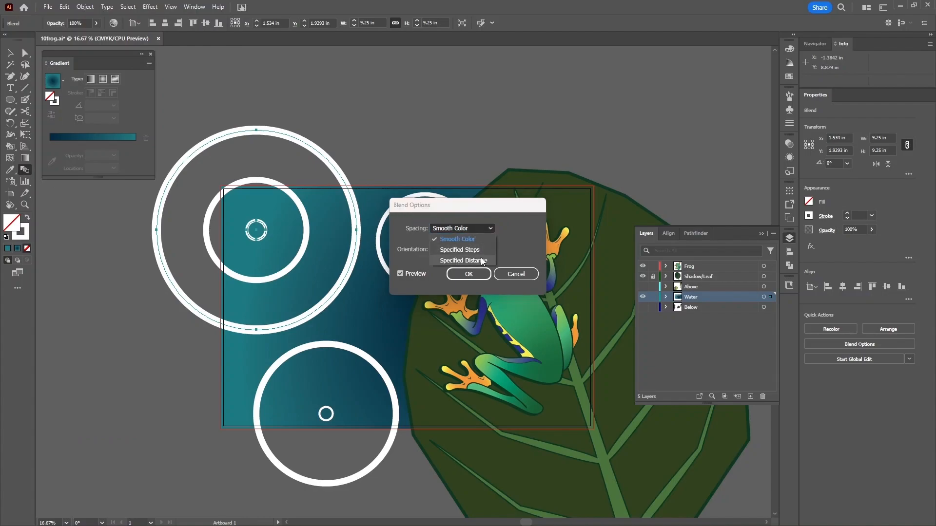
pyautogui.click(478, 250)
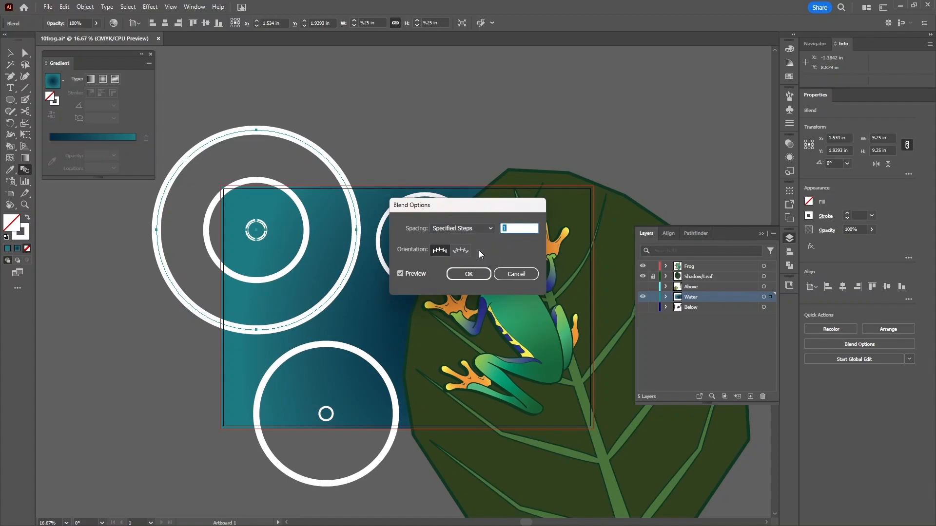
pyautogui.press('Up')
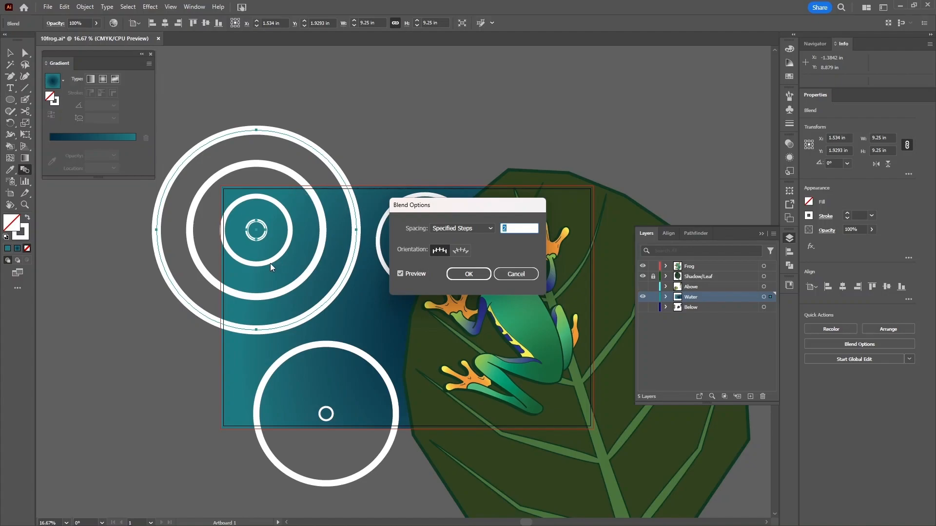
pyautogui.click(478, 272)
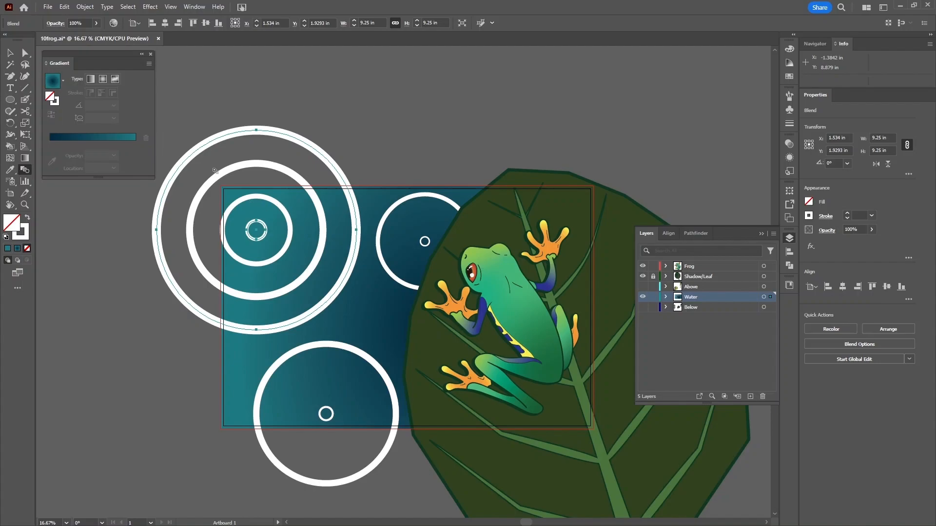
pyautogui.click(12, 53)
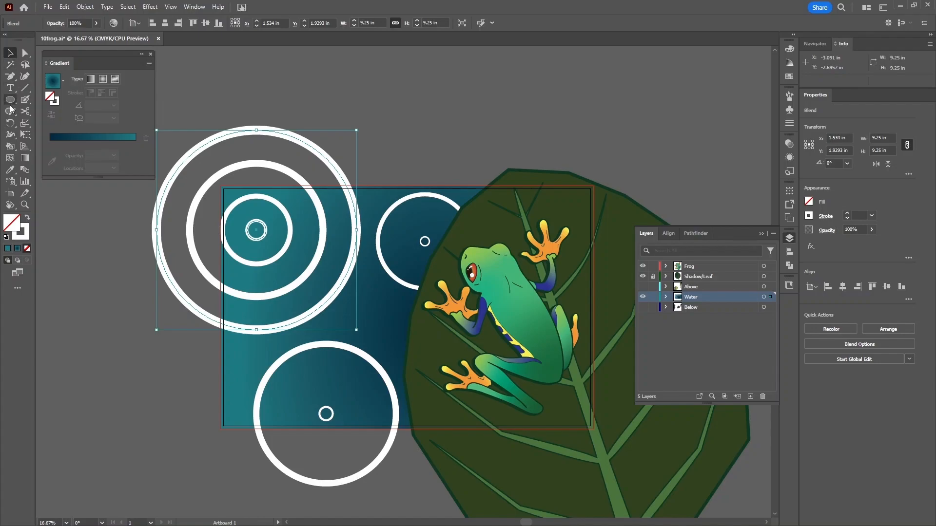
pyautogui.click(180, 127)
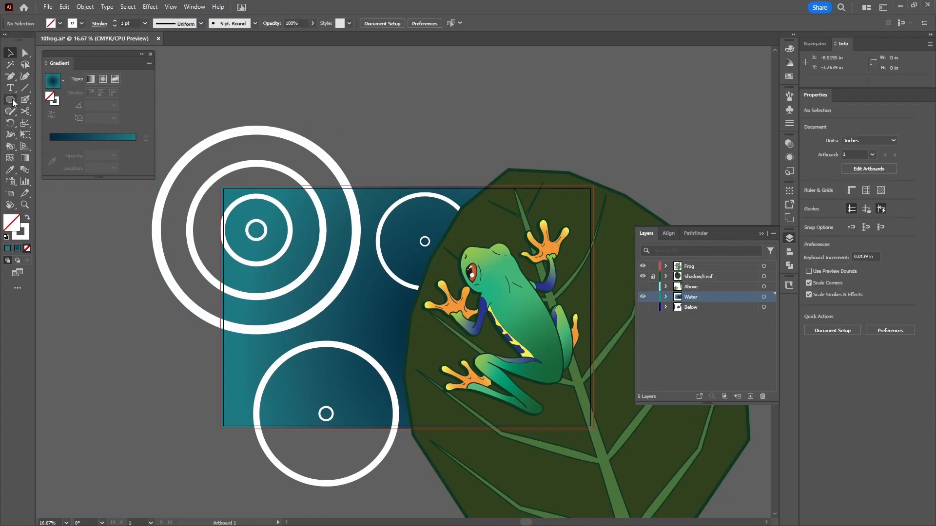
# - Draw a 2.5 in circle above the artwork with no stroke and a red fill
pyautogui.click(10, 100)
pyautogui.moveTo(373, 107); pyautogui.dragTo(401, 80)
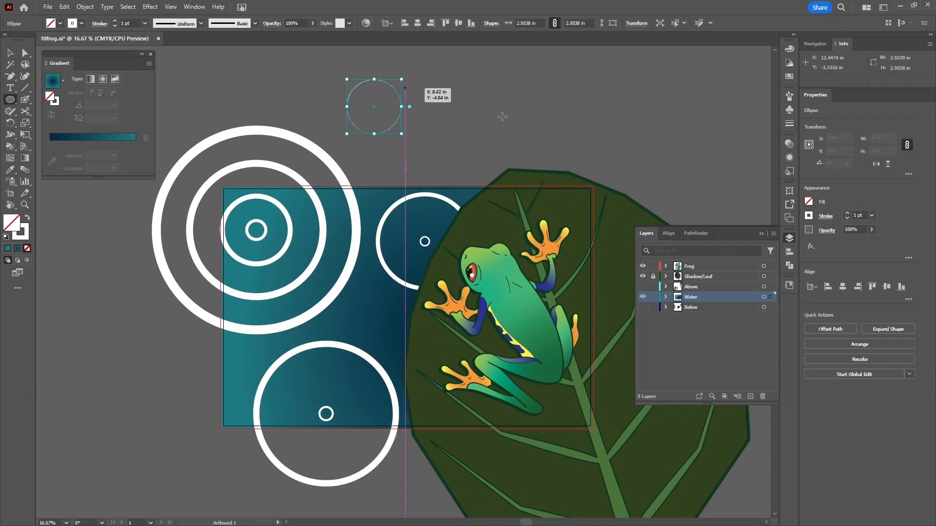
pyautogui.click(789, 48)
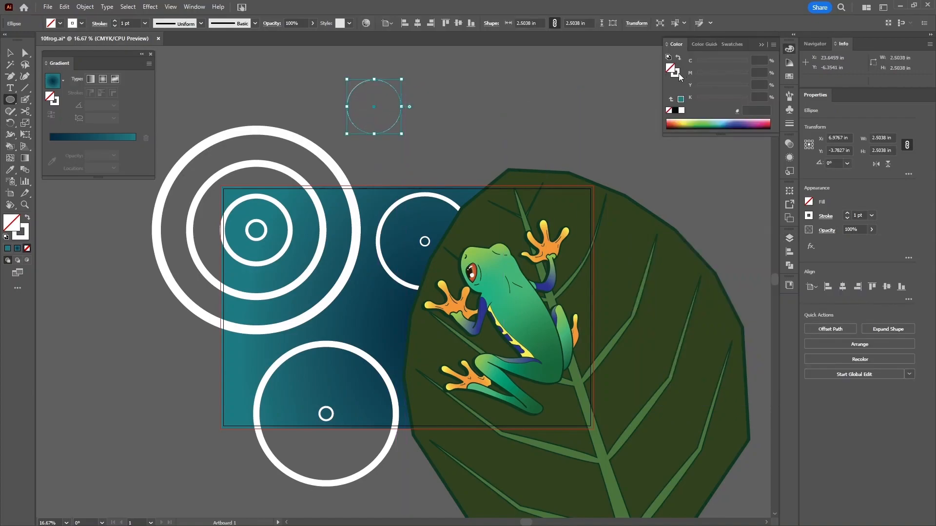
pyautogui.click(790, 77)
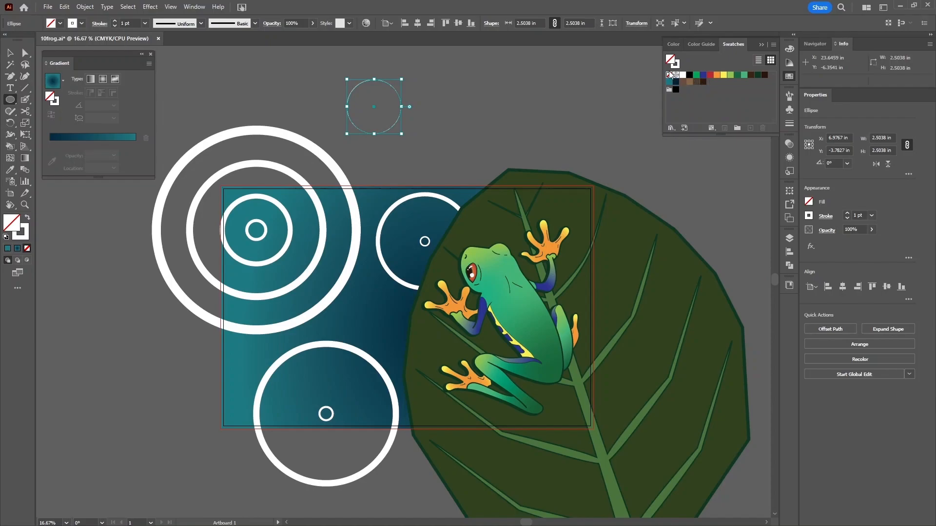
pyautogui.click(670, 75)
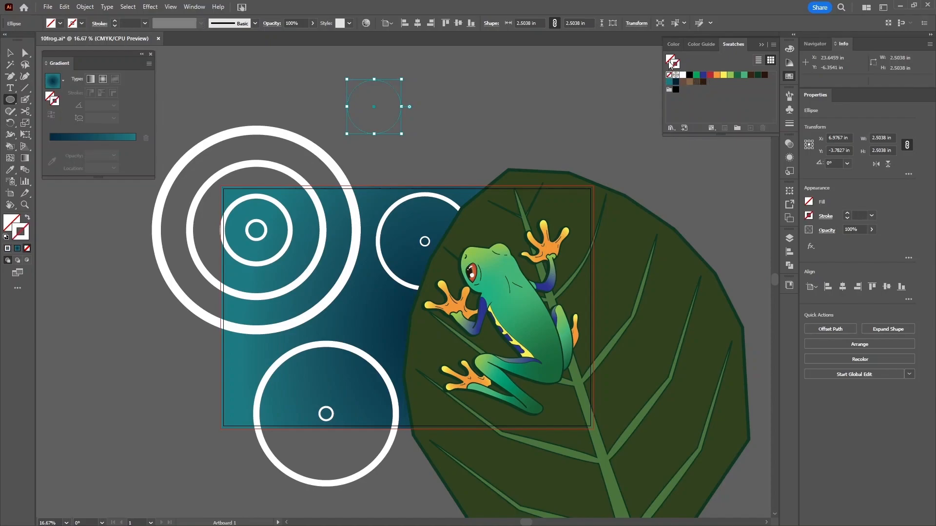
pyautogui.click(710, 75)
# - Draw a dark navy star to the right and blend the red circle into it
pyautogui.click(10, 100)
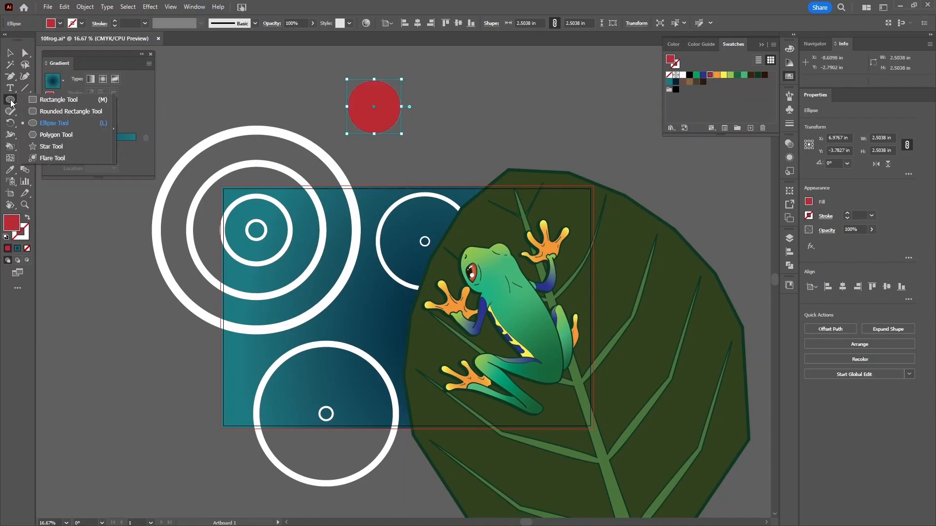
pyautogui.click(46, 144)
pyautogui.moveTo(549, 119); pyautogui.dragTo(592, 83)
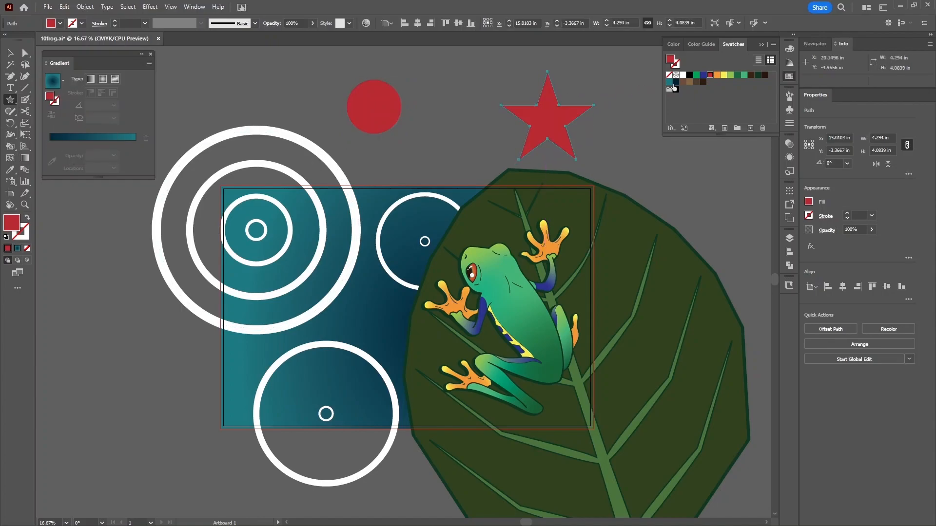
pyautogui.click(676, 82)
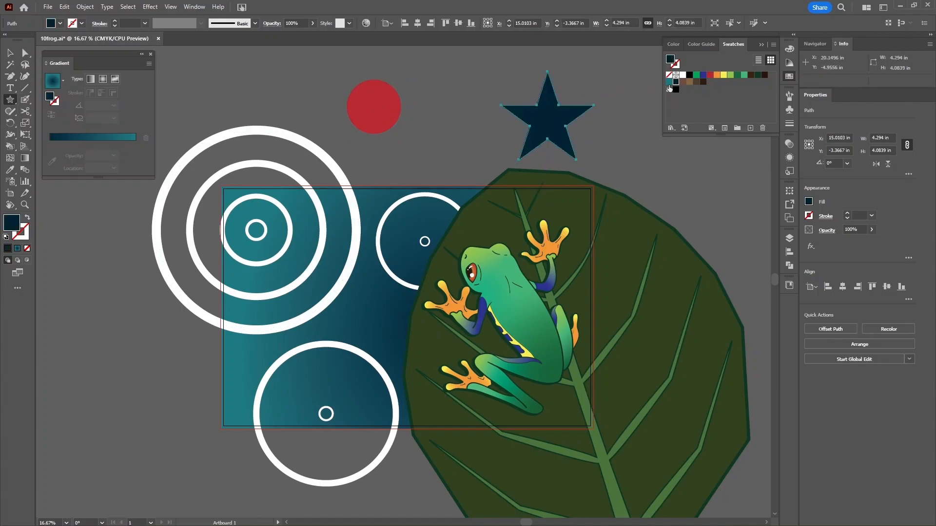
pyautogui.click(25, 170)
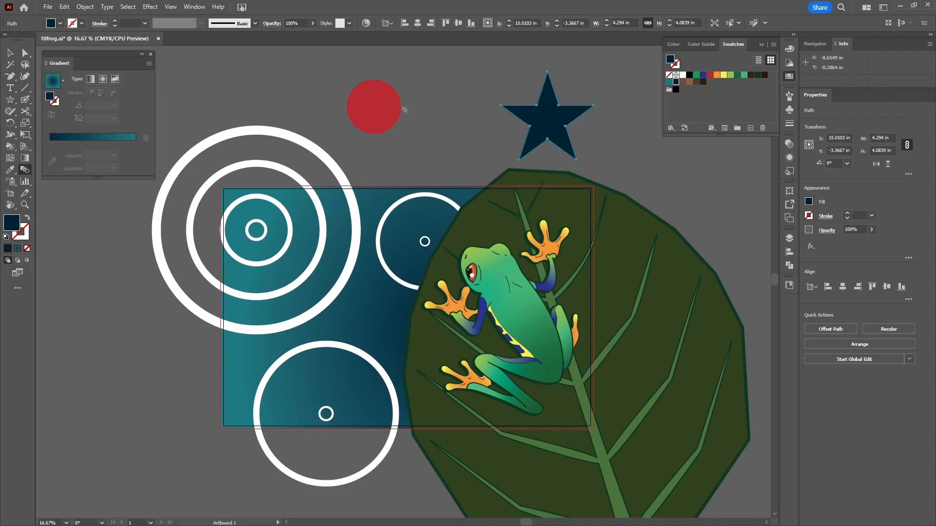
pyautogui.click(375, 104)
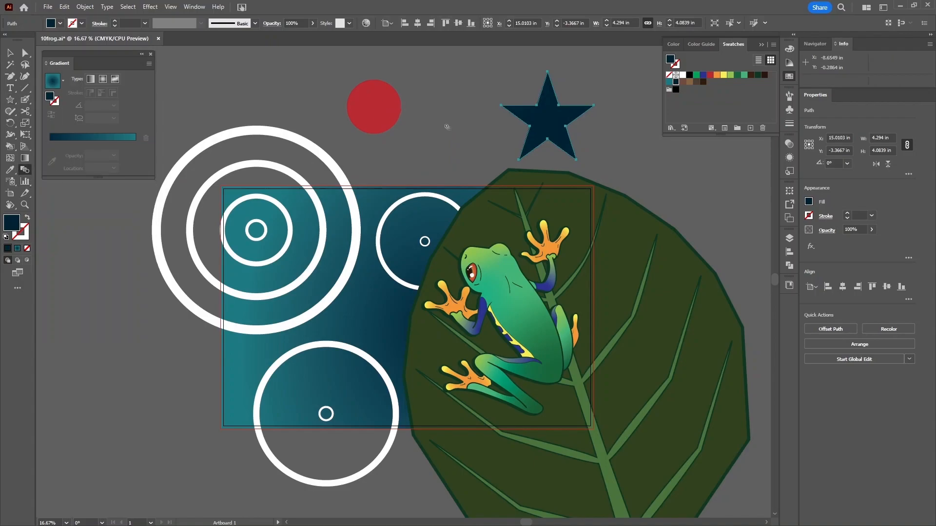
pyautogui.click(552, 116)
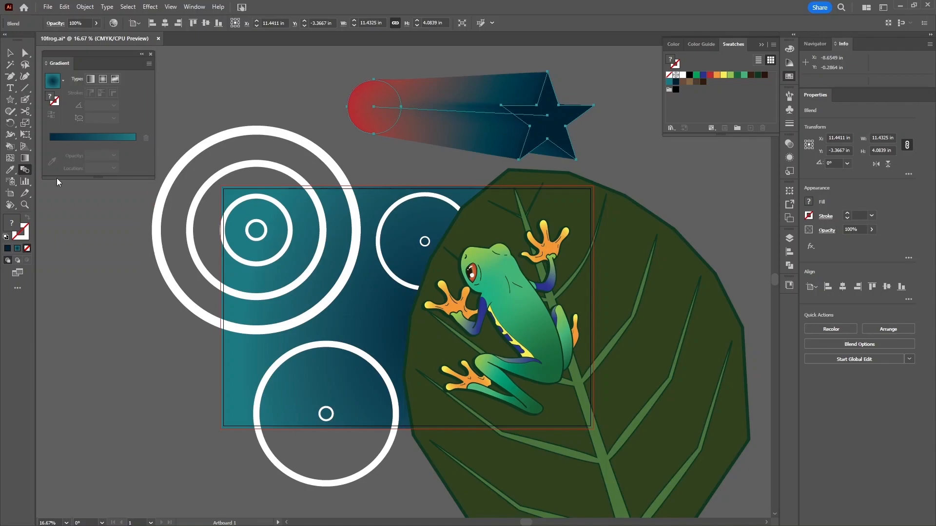
pyautogui.doubleClick(26, 174)
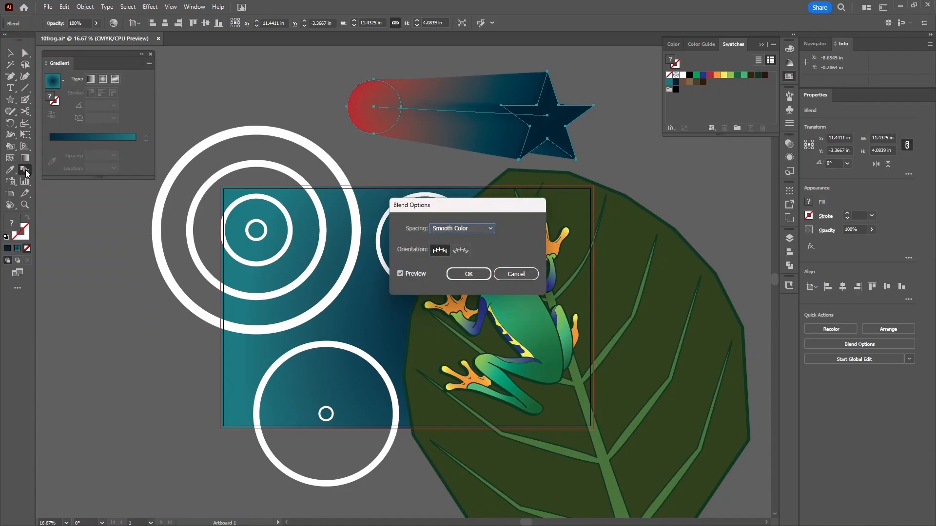
pyautogui.click(478, 229)
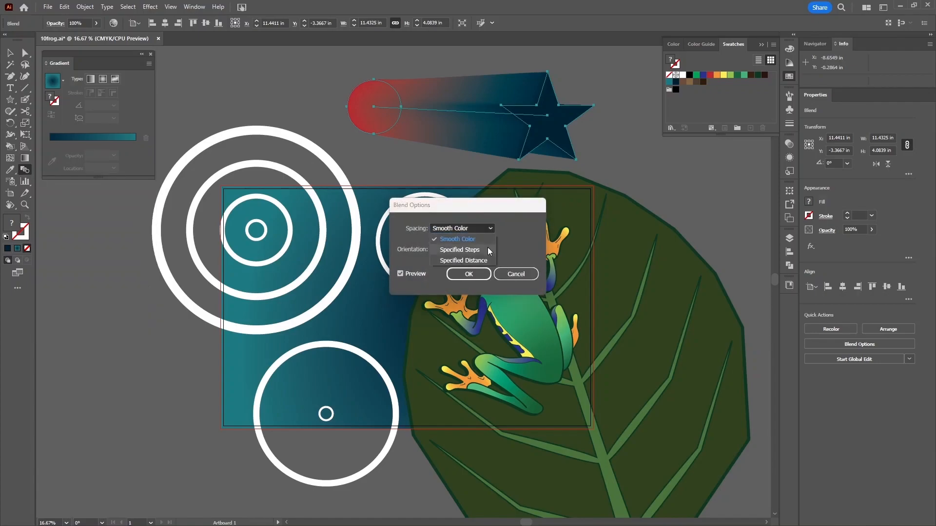
pyautogui.click(487, 250)
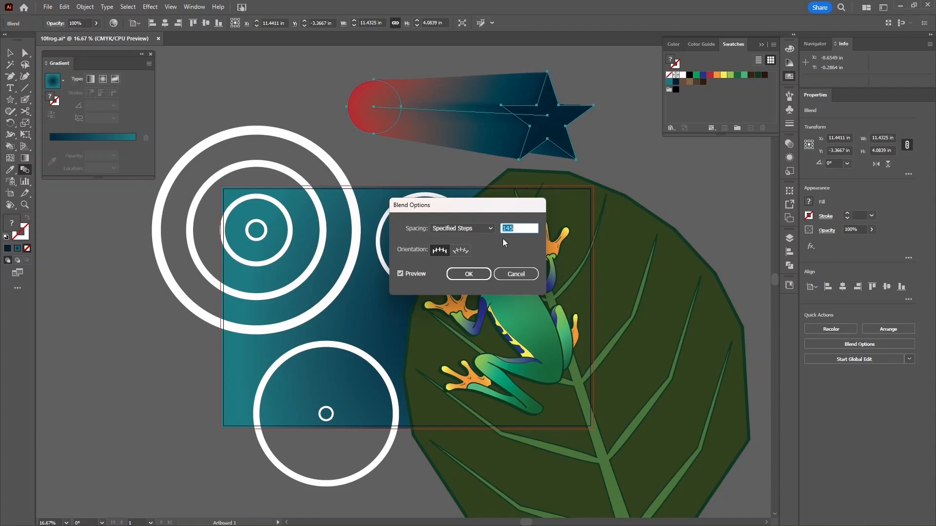
pyautogui.press('Down')
pyautogui.press('Down')
pyautogui.press('Down')
pyautogui.press('Down')
pyautogui.press('Down')
pyautogui.press('Down')
pyautogui.press('Down')
pyautogui.press('Down')
pyautogui.press('Down')
pyautogui.press('Down')
pyautogui.press('Down')
pyautogui.press('Down')
pyautogui.press('Down')
pyautogui.press('Down')
pyautogui.press('Down')
pyautogui.press('Down')
pyautogui.press('Down')
pyautogui.press('Down')
pyautogui.press('Down')
pyautogui.press('Down')
pyautogui.press('Down')
pyautogui.press('Down')
pyautogui.press('Down')
pyautogui.press('Down')
pyautogui.press('Down')
pyautogui.press('Down')
pyautogui.press('Down')
pyautogui.press('Down')
pyautogui.press('Down')
pyautogui.press('Down')
pyautogui.press('Down')
pyautogui.press('Down')
pyautogui.press('Down')
pyautogui.press('Down')
pyautogui.press('Down')
pyautogui.press('Down')
pyautogui.press('Down')
pyautogui.press('Down')
pyautogui.press('Down')
pyautogui.press('Down')
pyautogui.press('Down')
pyautogui.press('Down')
pyautogui.press('Up')
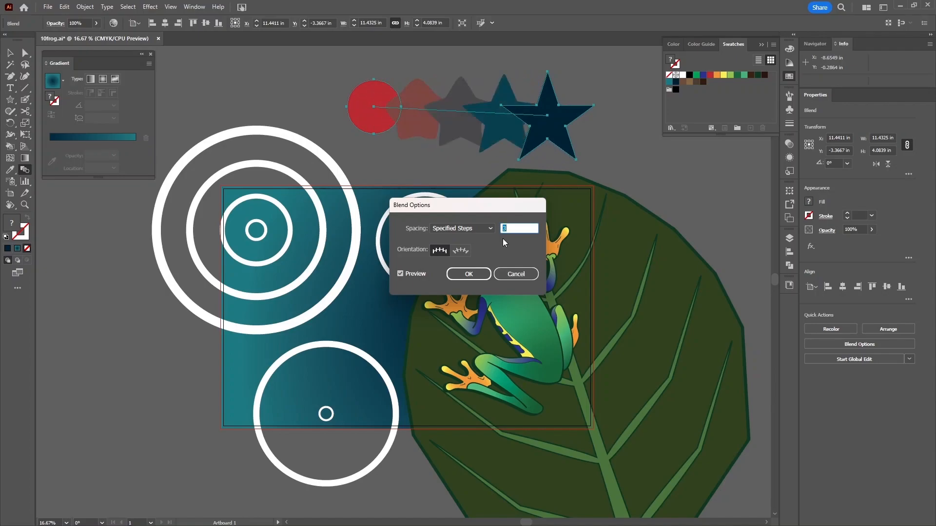
pyautogui.press('Up')
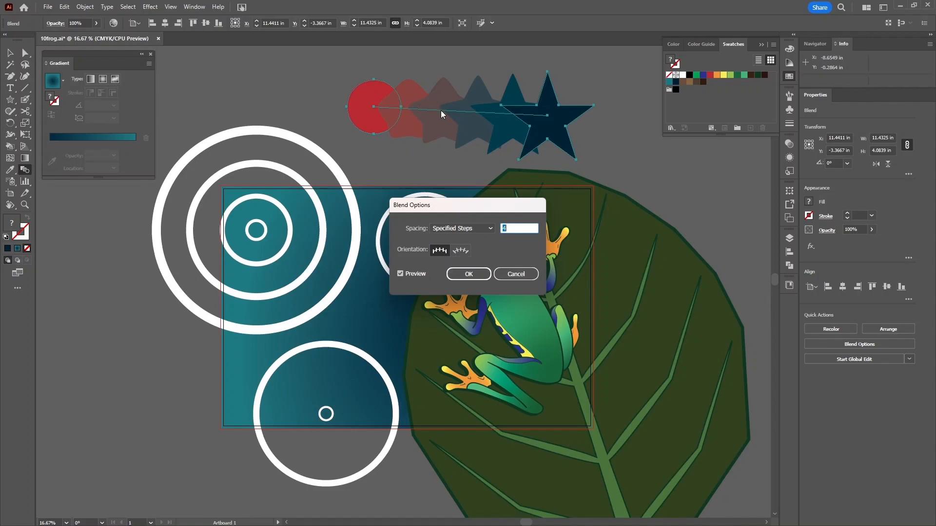
pyautogui.click(460, 253)
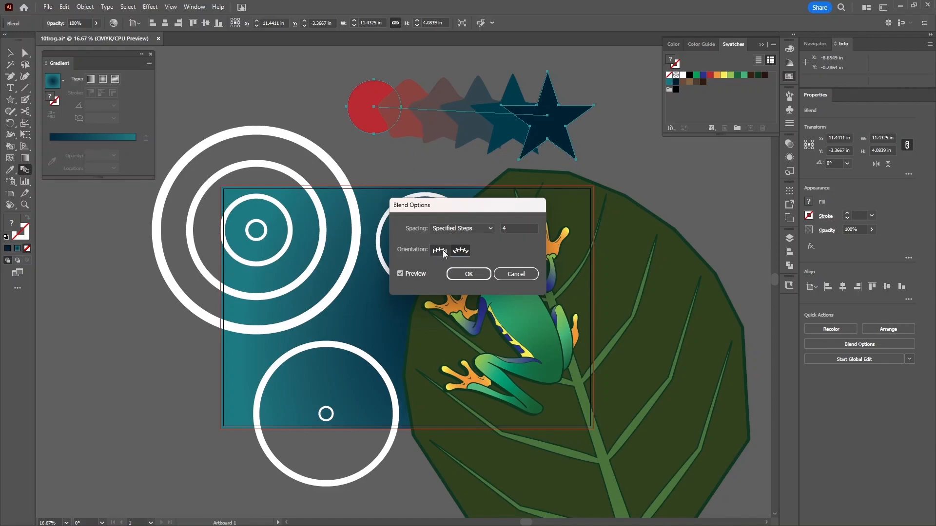
pyautogui.click(442, 251)
pyautogui.click(518, 275)
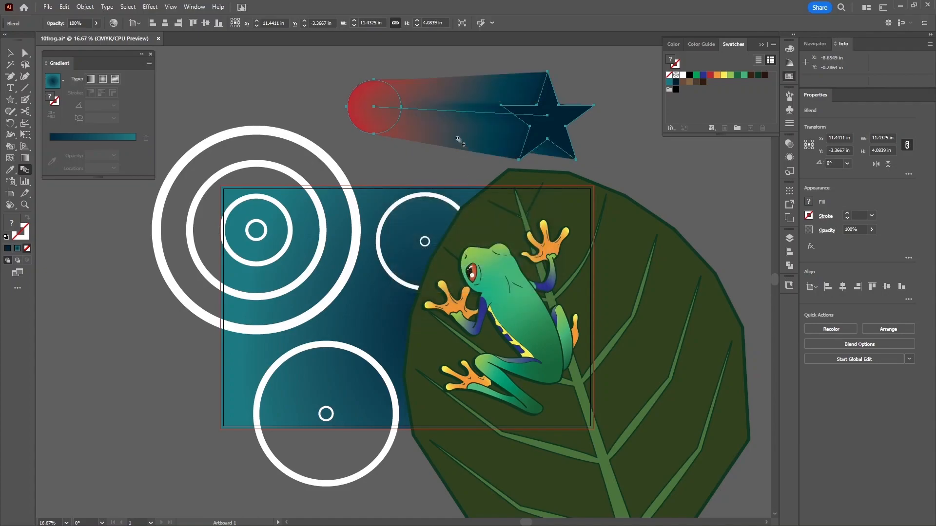
# - Bend the blend's spine upward into an arc with the Anchor Point tool (Shift+C)
pyautogui.hotkey('shift', 'c')
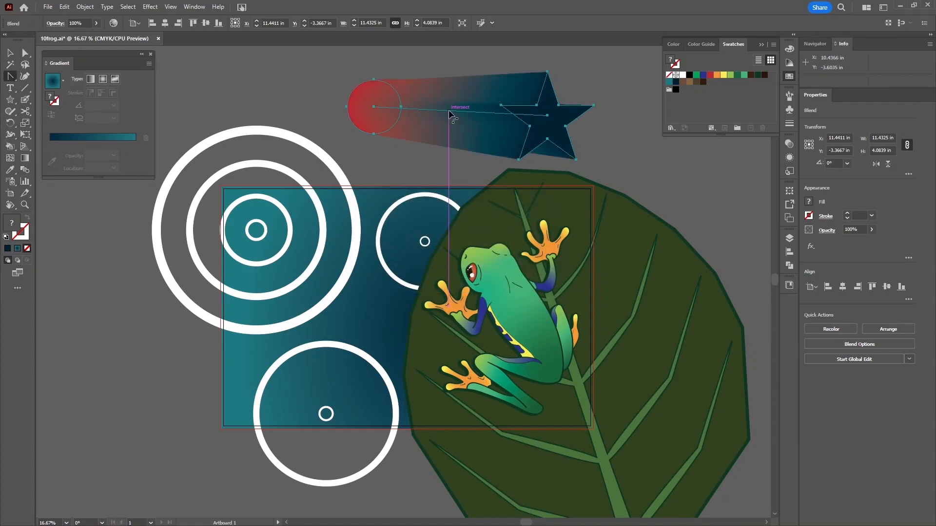
pyautogui.moveTo(449, 113); pyautogui.dragTo(429, 74)
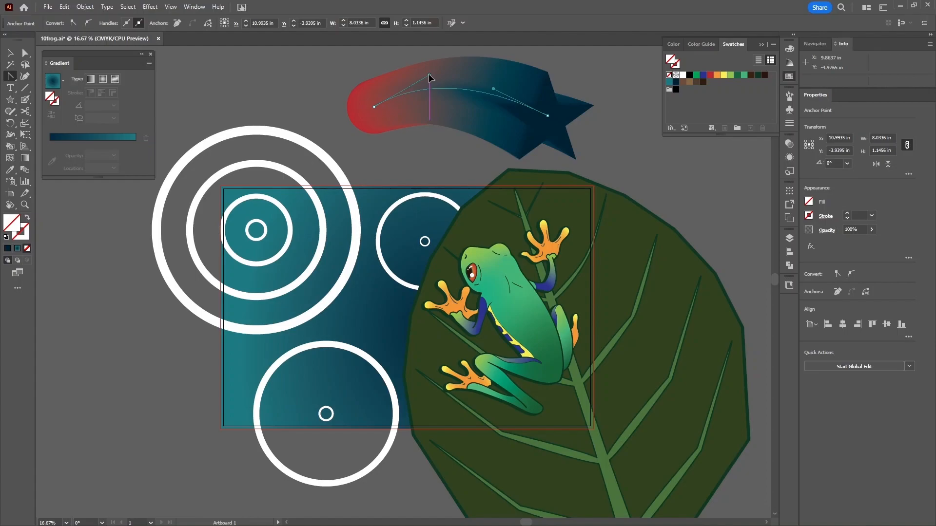
pyautogui.moveTo(497, 90); pyautogui.dragTo(499, 80)
# - Try 6 specified blend steps, keeping the shapes upright with Align to Page orientation
pyautogui.press('v')
pyautogui.doubleClick(27, 167)
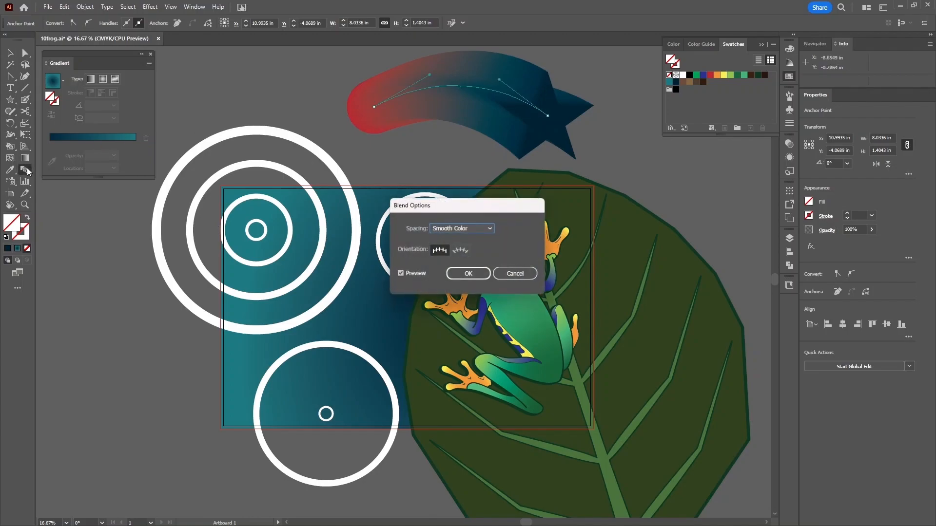
pyautogui.click(461, 228)
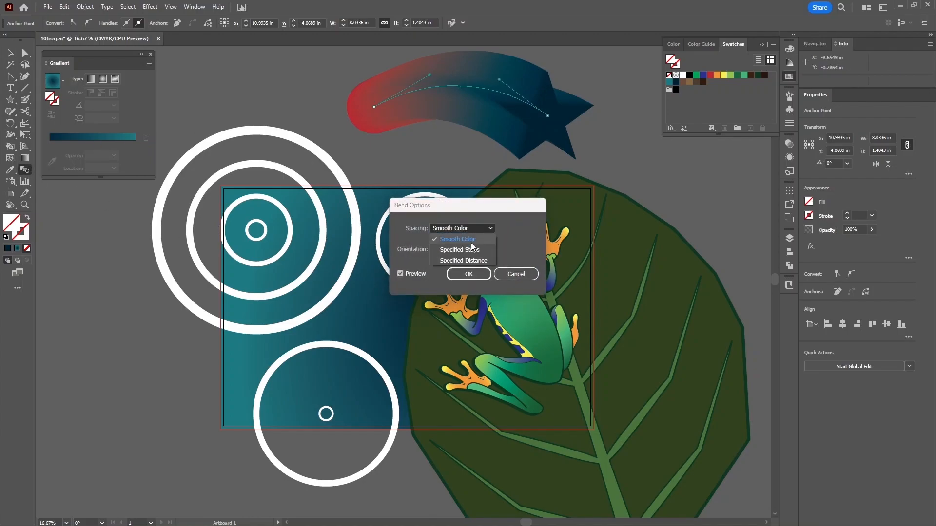
pyautogui.click(460, 239)
pyautogui.press('Down')
pyautogui.press('Down')
pyautogui.press('Down')
pyautogui.press('Down')
pyautogui.press('Down')
pyautogui.press('Down')
pyautogui.press('Down')
pyautogui.press('Down')
pyautogui.press('Down')
pyautogui.press('Down')
pyautogui.press('Down')
pyautogui.press('Down')
pyautogui.press('Down')
pyautogui.press('Down')
pyautogui.press('Down')
pyautogui.press('Down')
pyautogui.press('Down')
pyautogui.press('Down')
pyautogui.press('Down')
pyautogui.press('Down')
pyautogui.press('Down')
pyautogui.press('Down')
pyautogui.press('Down')
pyautogui.press('Down')
pyautogui.press('Down')
pyautogui.press('Down')
pyautogui.press('Down')
pyautogui.press('Down')
pyautogui.press('Down')
pyautogui.press('Down')
pyautogui.press('Down')
pyautogui.press('Down')
pyautogui.press('Down')
pyautogui.press('Down')
pyautogui.press('Down')
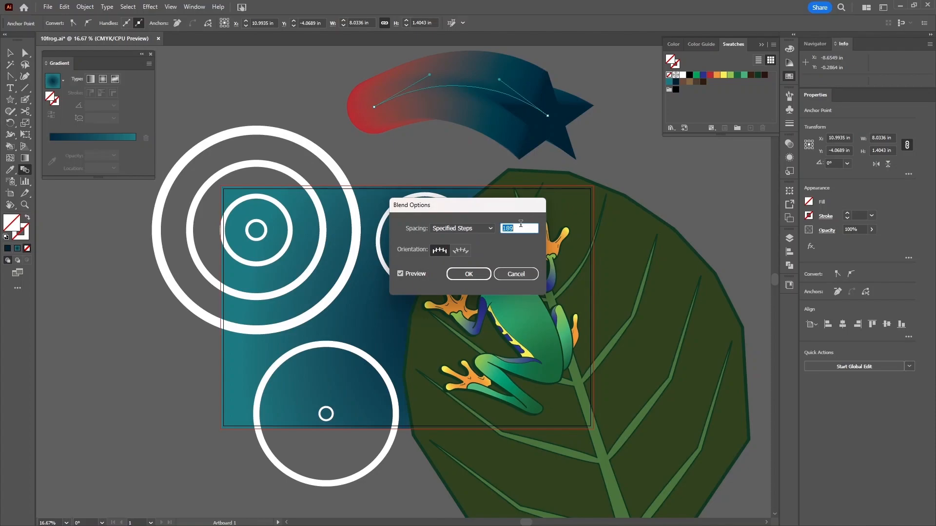
pyautogui.write('6')
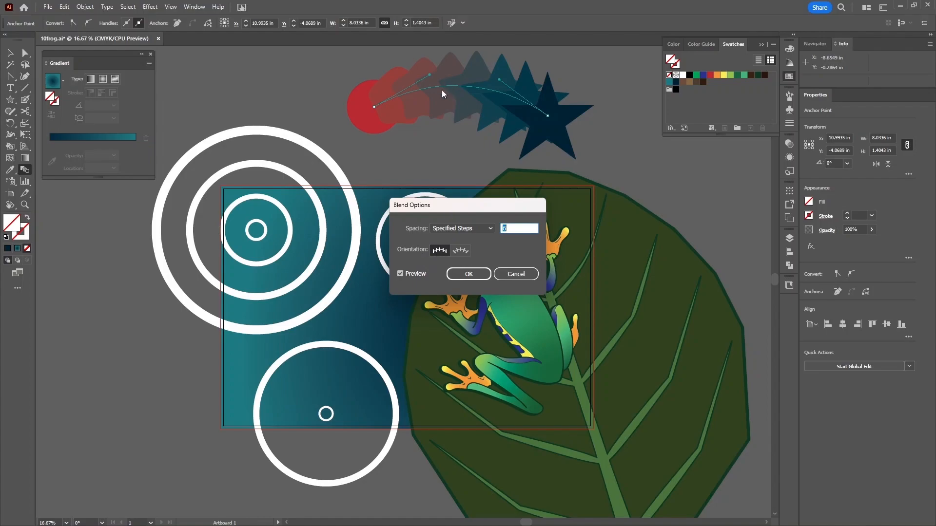
pyautogui.click(461, 252)
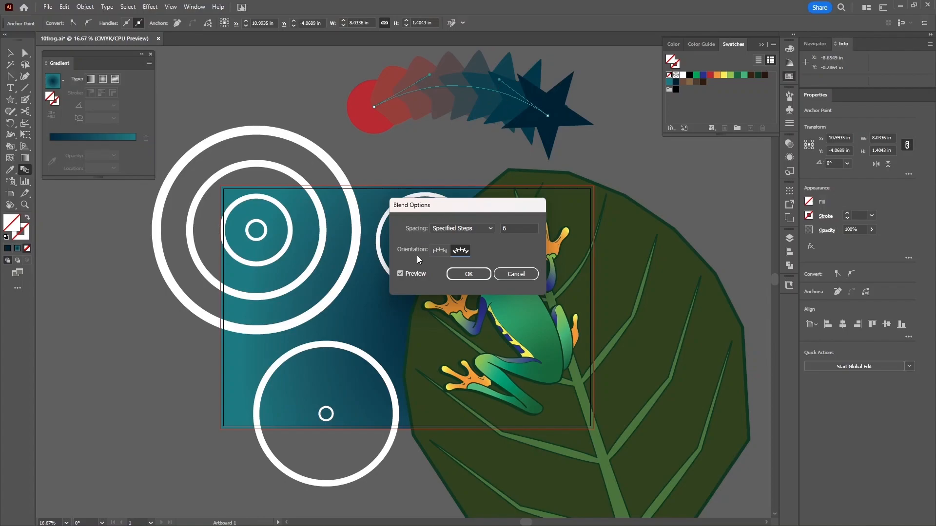
pyautogui.click(434, 253)
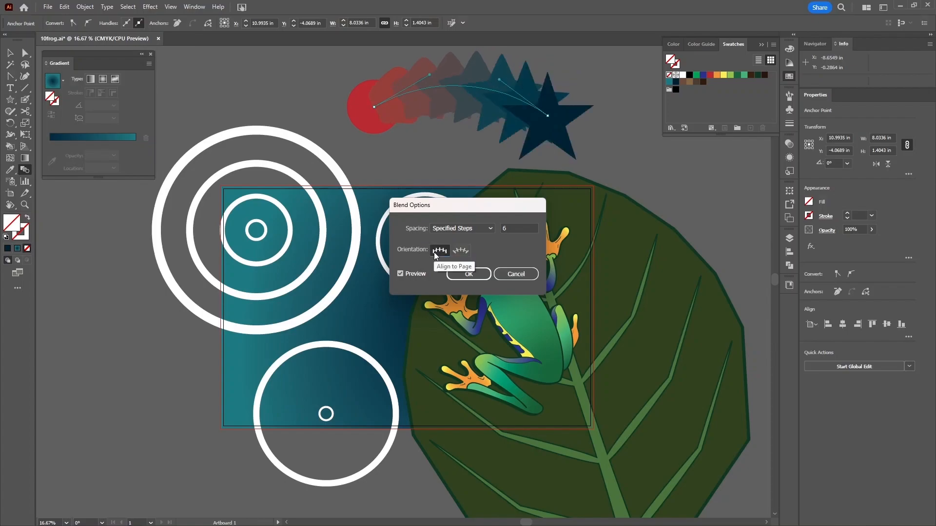
# - Switch to Specified Distance spacing and settle on 1.625 in after testing several values
pyautogui.click(466, 230)
pyautogui.click(462, 261)
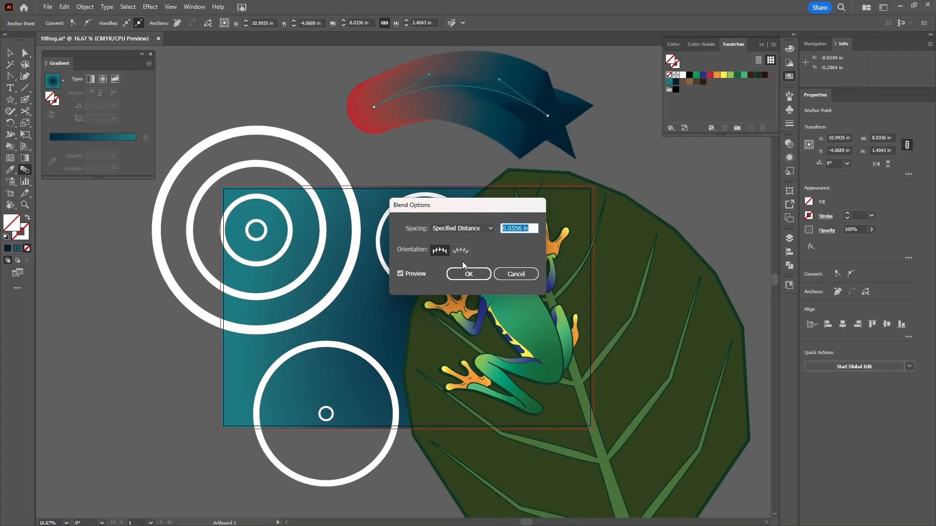
pyautogui.write('0.5')
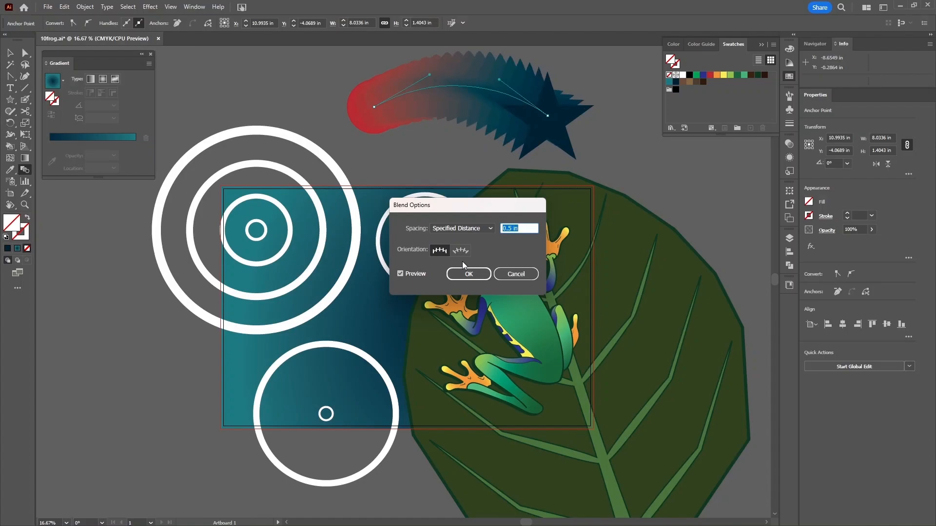
pyautogui.press('Up')
pyautogui.press('Up')
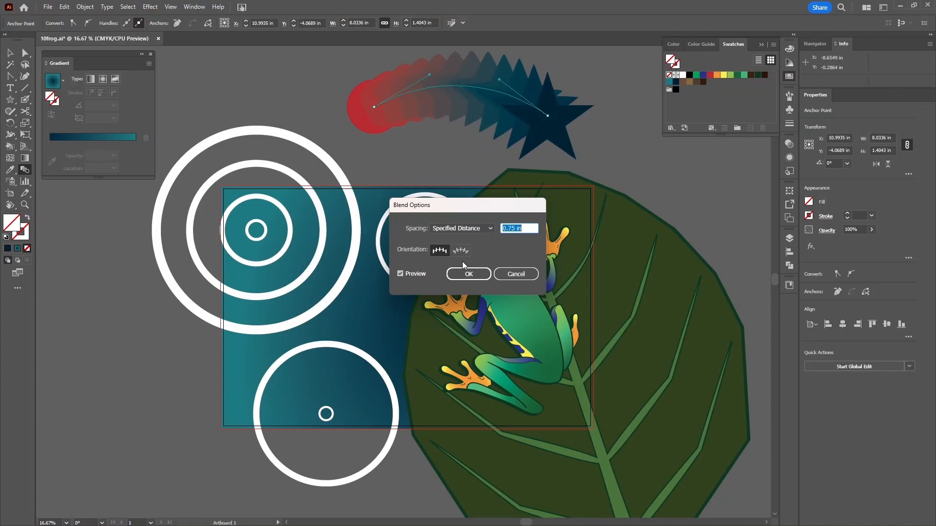
pyautogui.press('Up')
pyautogui.press('Up')
pyautogui.press('Up')
pyautogui.press('Up')
pyautogui.press('Up')
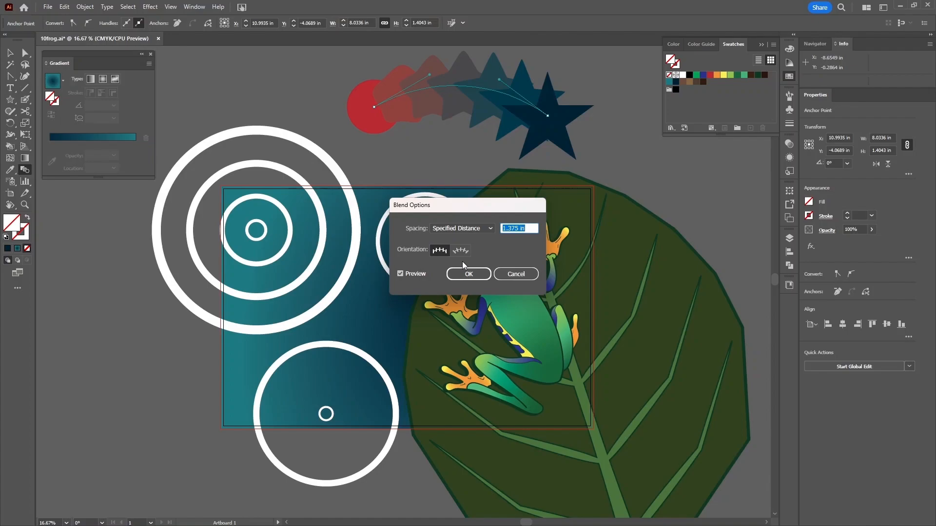
pyautogui.press('Up')
pyautogui.press('Up')
pyautogui.press('Up')
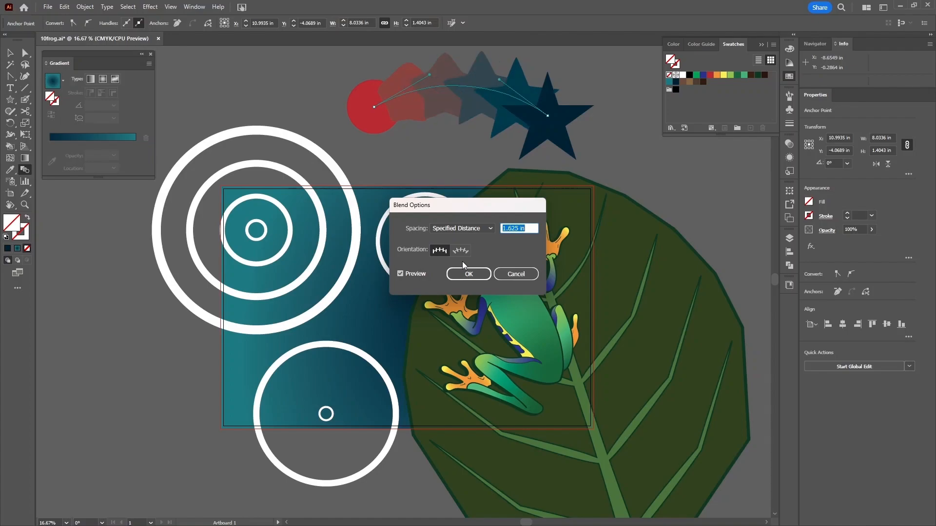
pyautogui.press('Up')
pyautogui.press('Up')
pyautogui.press('Up')
pyautogui.press('Up')
pyautogui.press('Up')
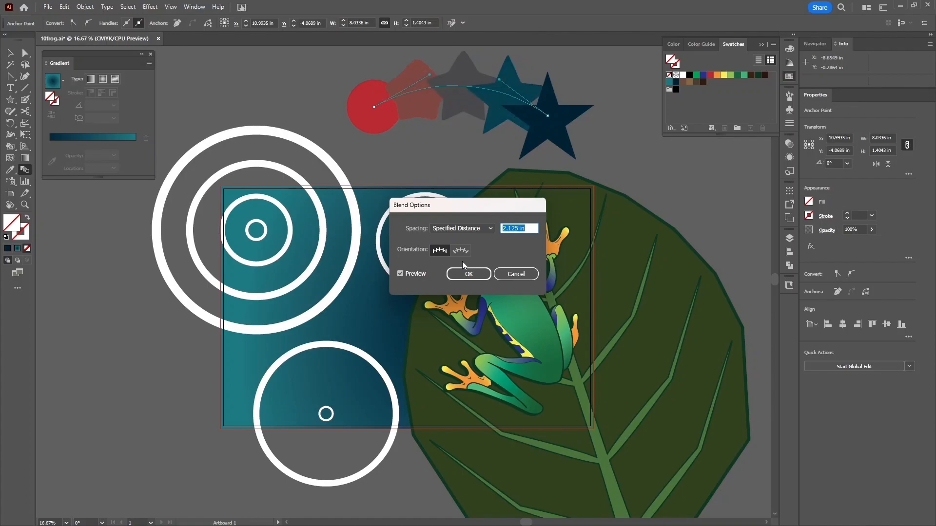
pyautogui.write('1')
pyautogui.press('Tab')
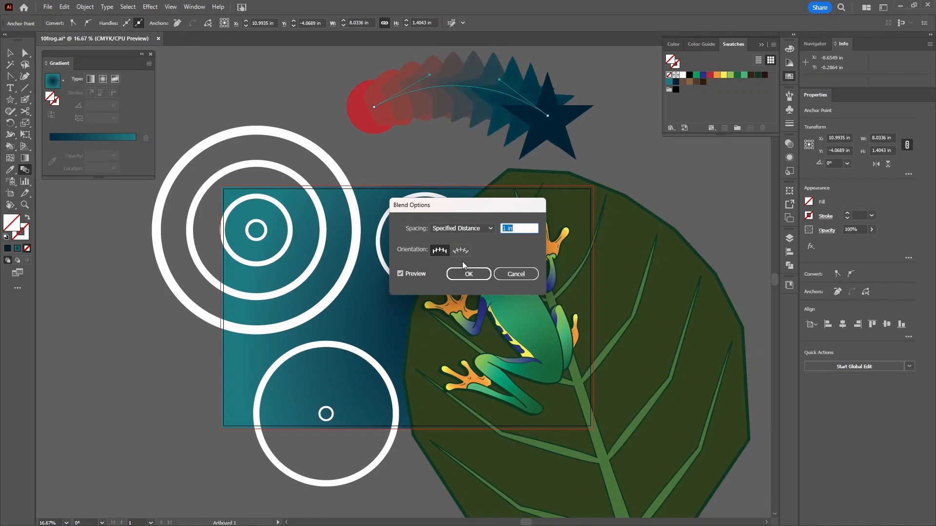
pyautogui.write('0.125')
pyautogui.press('Tab')
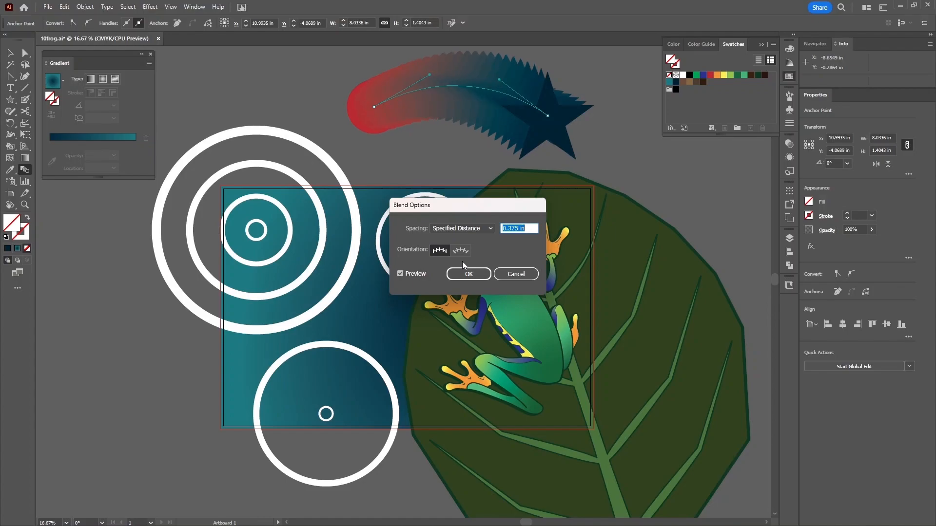
pyautogui.write('0.75')
pyautogui.press('Tab')
pyautogui.write('1.375')
pyautogui.press('Tab')
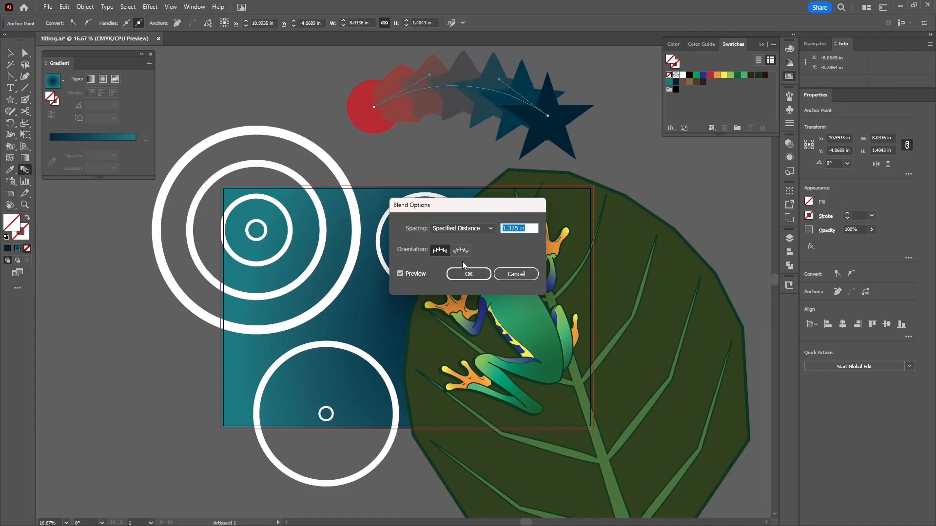
pyautogui.write('1.625')
pyautogui.press('Tab')
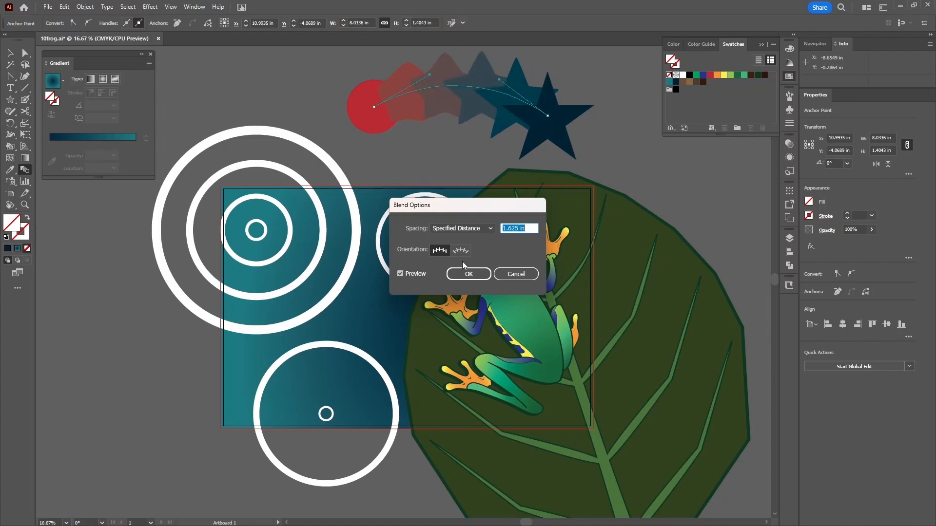
pyautogui.click(467, 273)
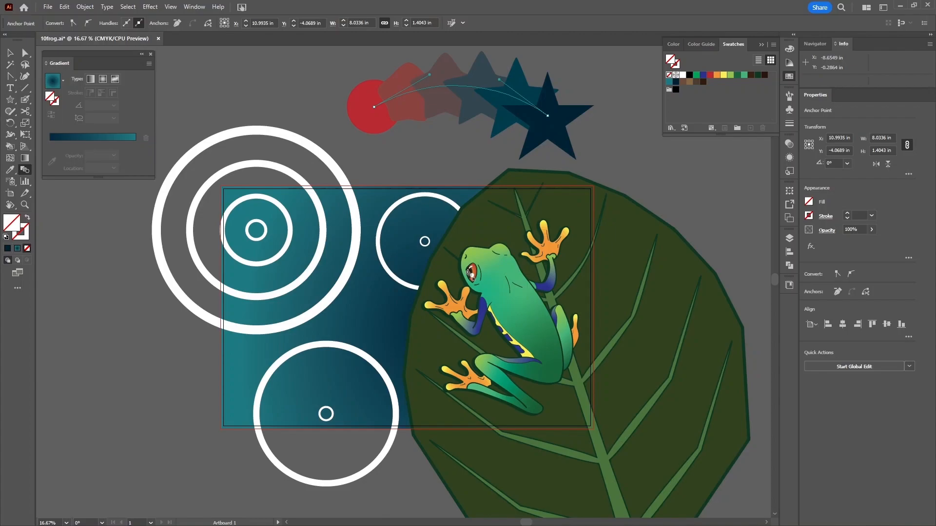
# - Release the red circle-to-star blend with Object > Blend > Release
pyautogui.press('v')
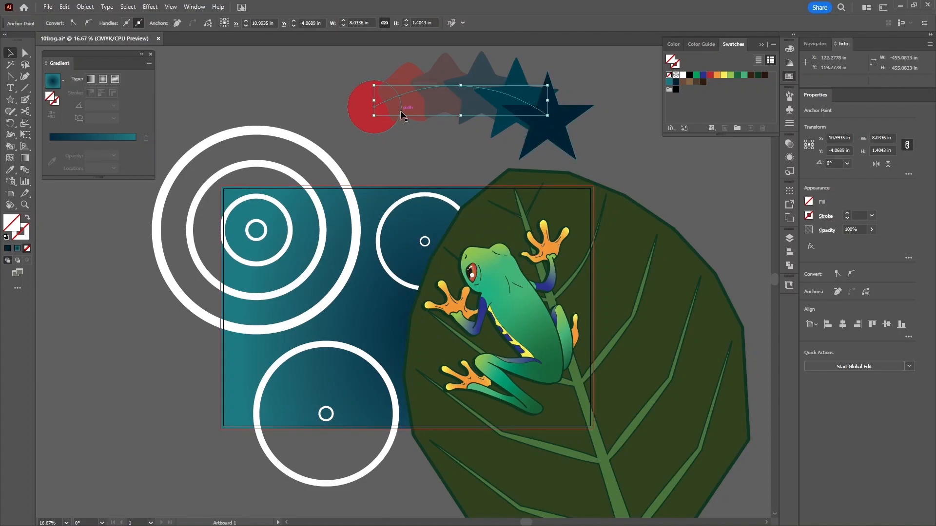
pyautogui.click(85, 7)
pyautogui.moveTo(173, 308)
pyautogui.click(239, 320)
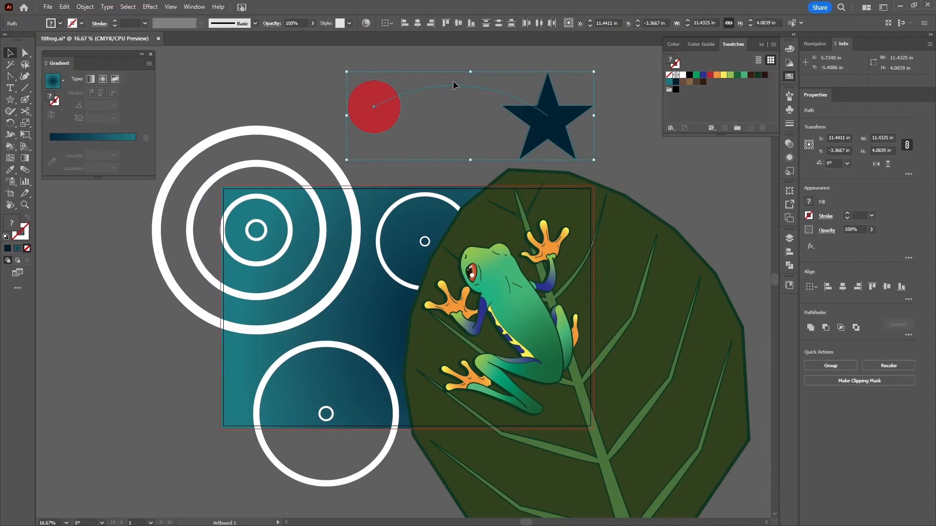
# - Delete the leftover spine path, then the red circle and navy star
pyautogui.moveTo(440, 57); pyautogui.dragTo(449, 121)
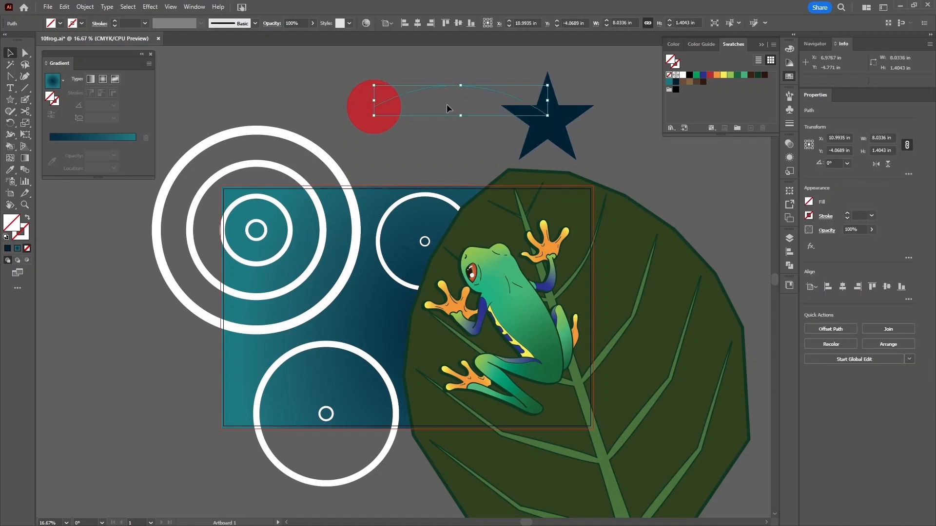
pyautogui.press('Delete')
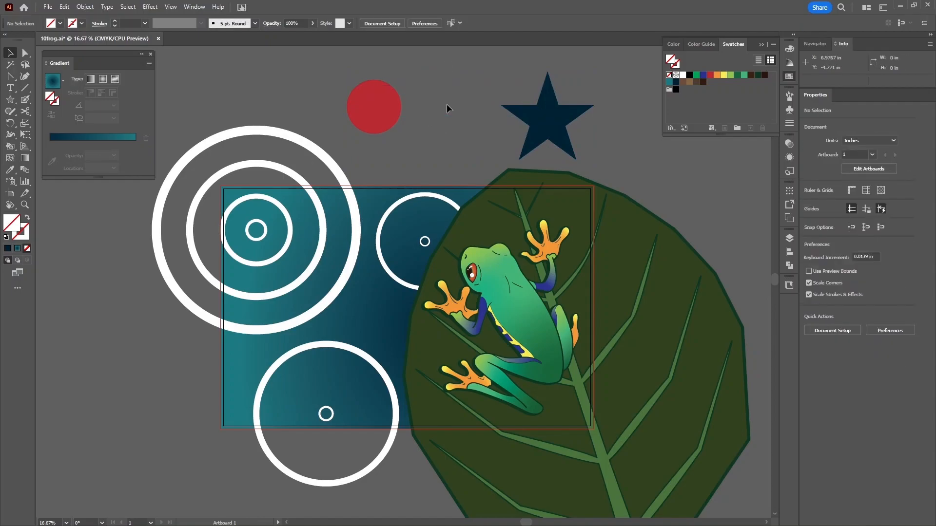
pyautogui.moveTo(355, 71); pyautogui.dragTo(624, 130)
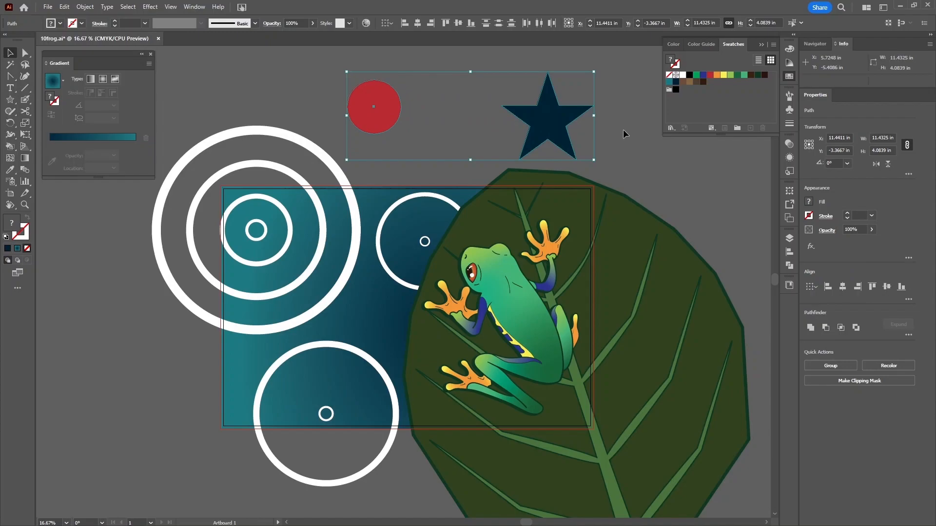
pyautogui.press('Delete')
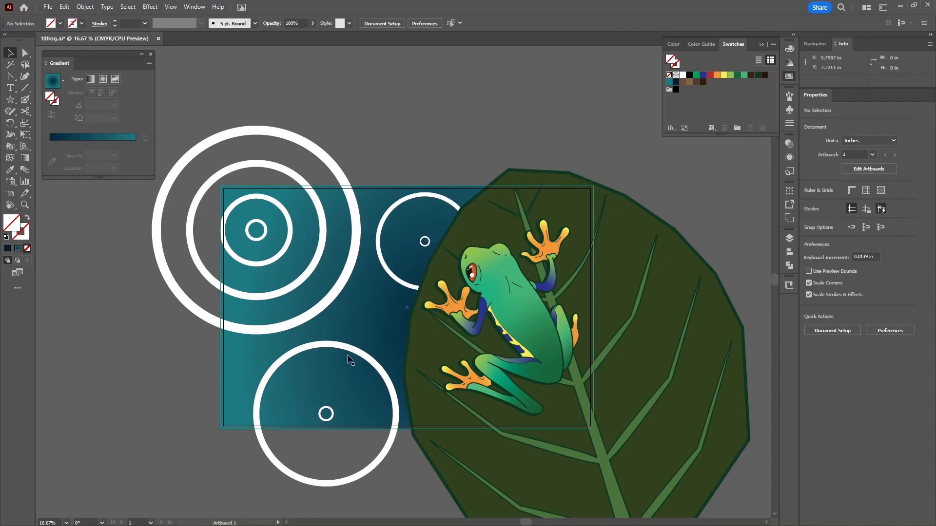
# - Select the small and large upper-middle circles and make a blend from them
pyautogui.click(429, 241)
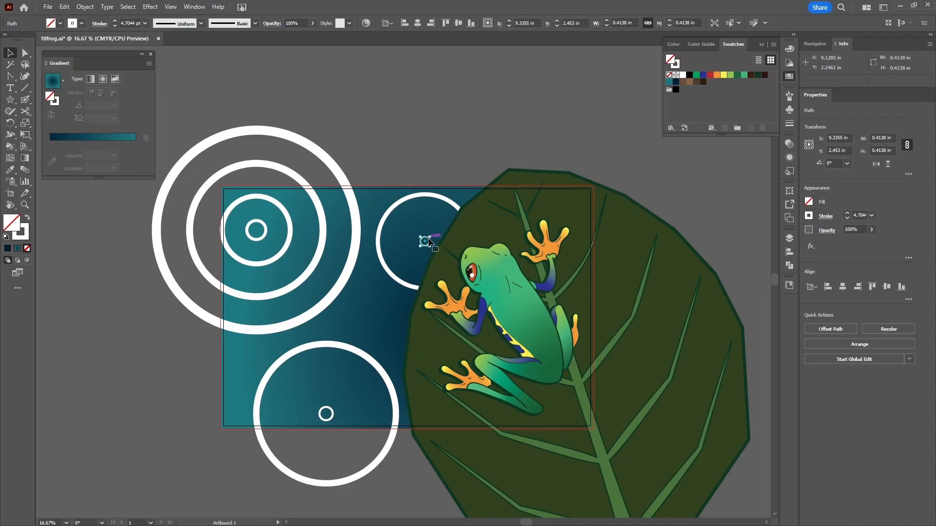
pyautogui.keyDown('shift'); pyautogui.click(424, 195); pyautogui.keyUp('shift')
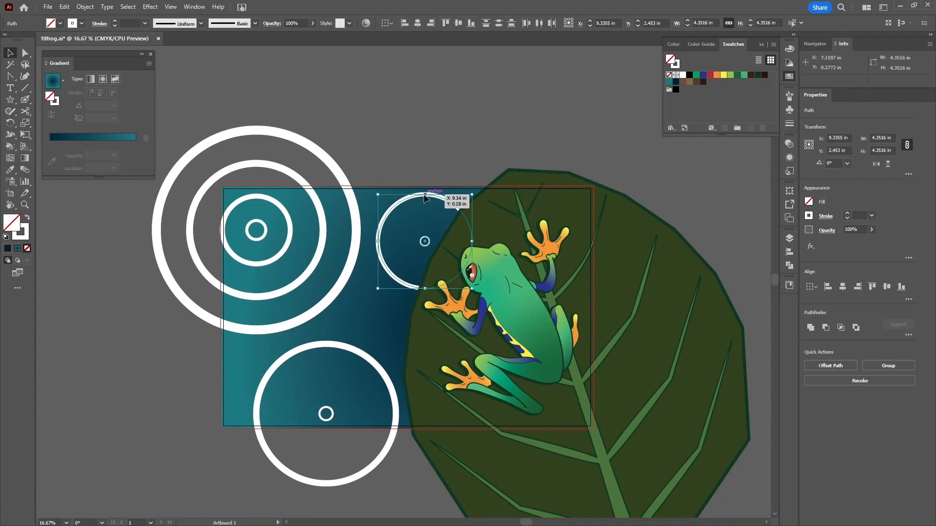
pyautogui.click(85, 6)
pyautogui.moveTo(182, 309)
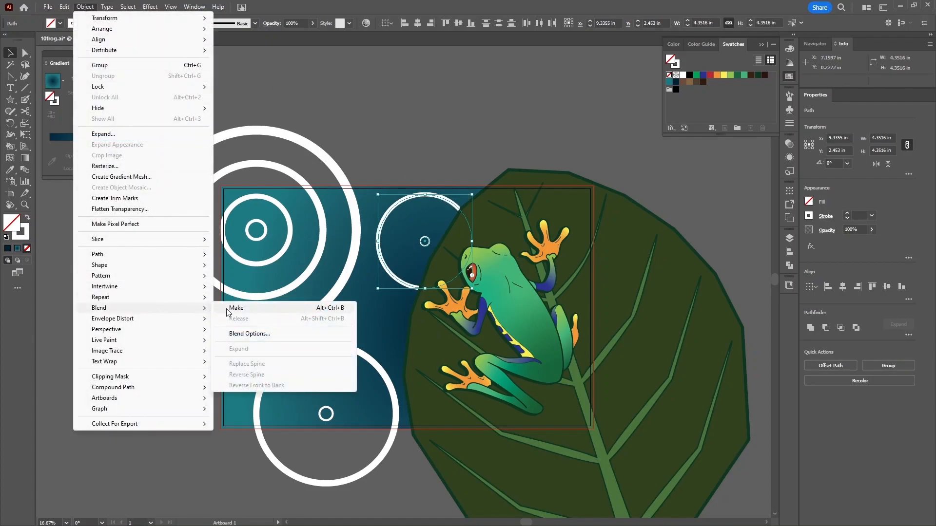
pyautogui.click(236, 308)
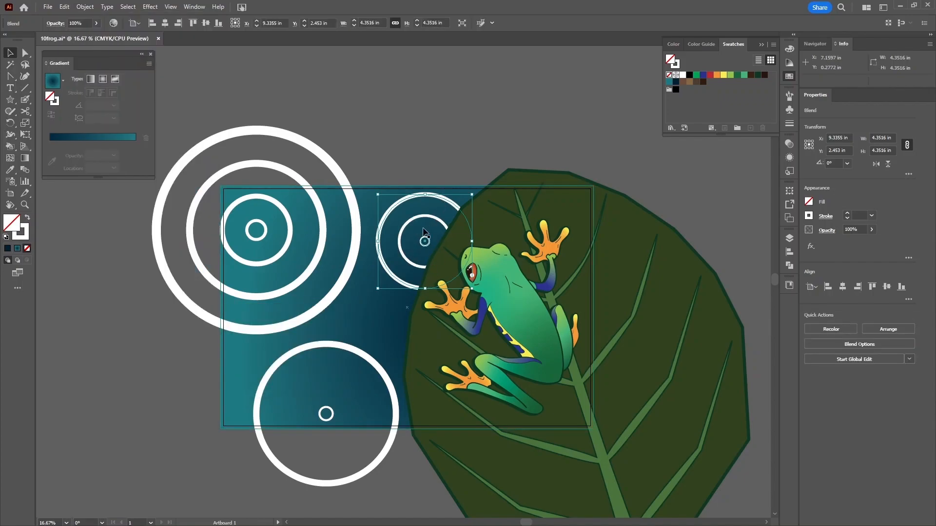
# - Set the new blend's spacing to Specified Steps with 2 steps and clear the selection
pyautogui.click(876, 346)
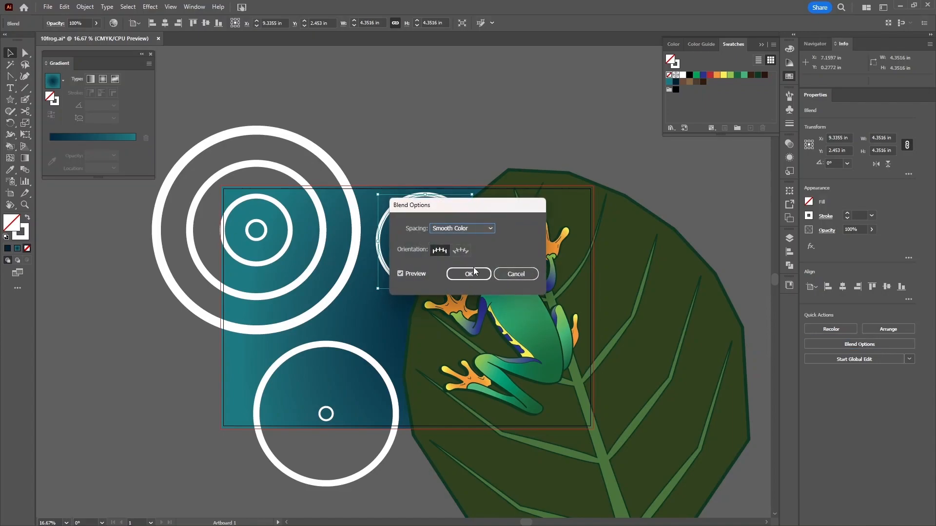
pyautogui.click(490, 229)
pyautogui.click(460, 249)
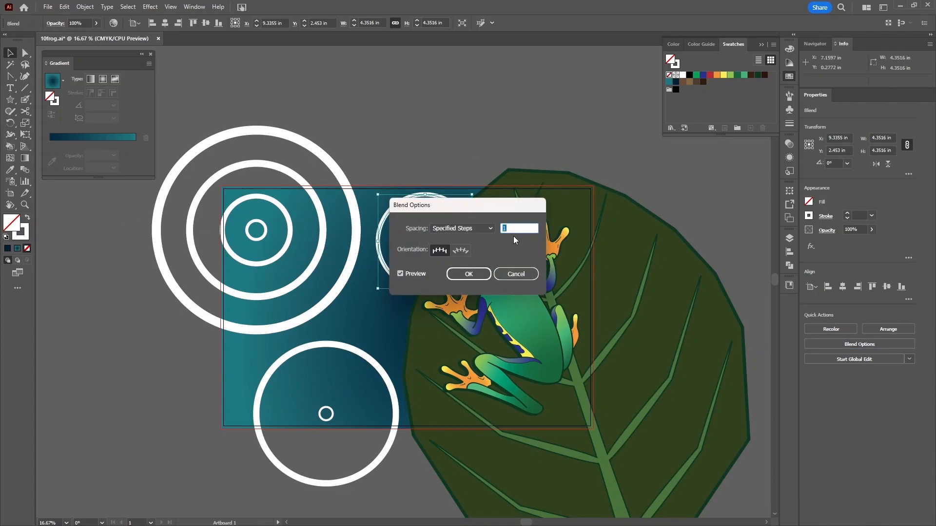
pyautogui.click(469, 274)
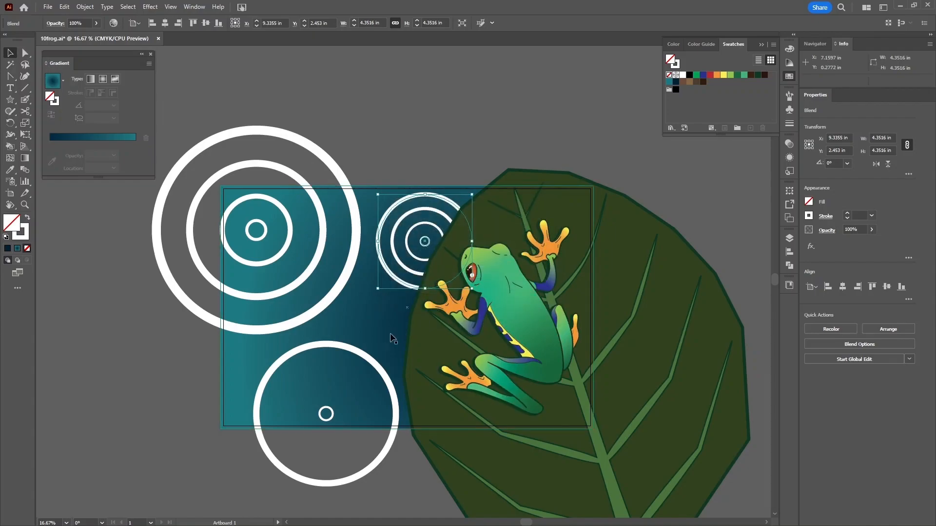
pyautogui.click(354, 351)
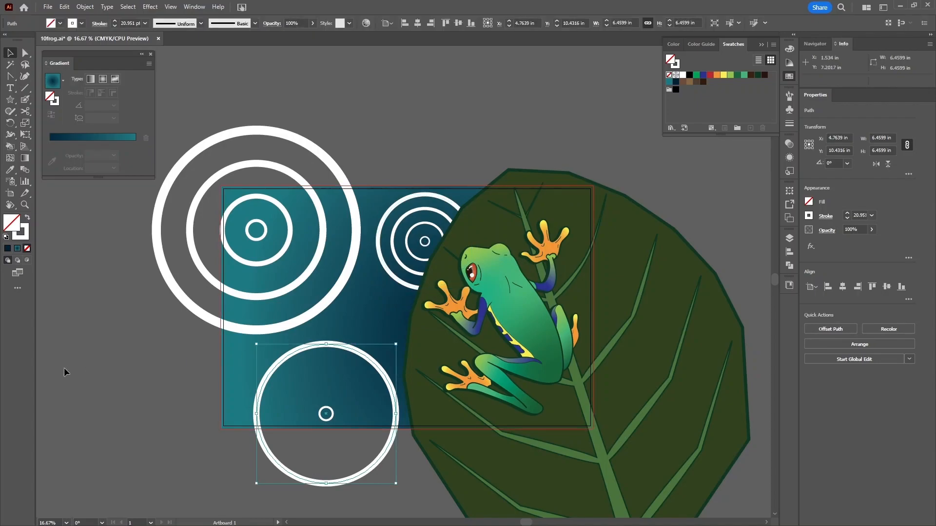
pyautogui.click(291, 437)
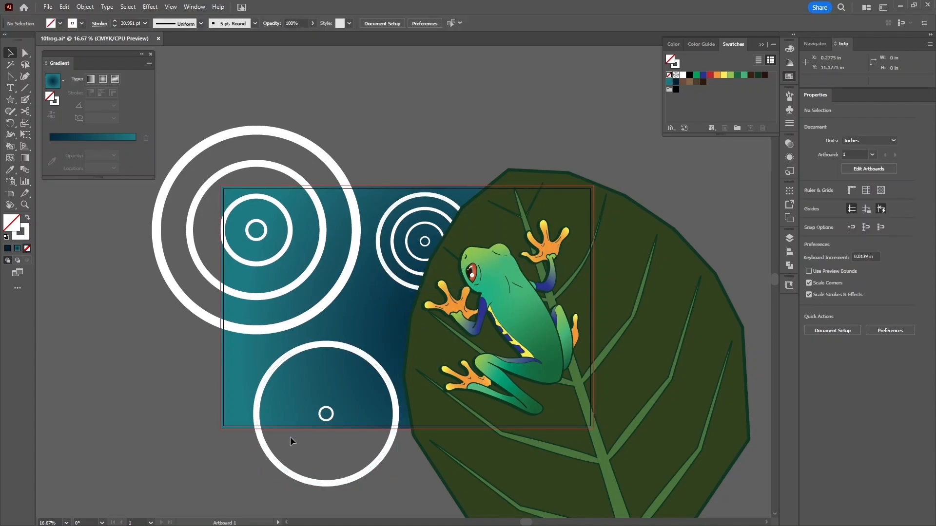
pyautogui.click(22, 175)
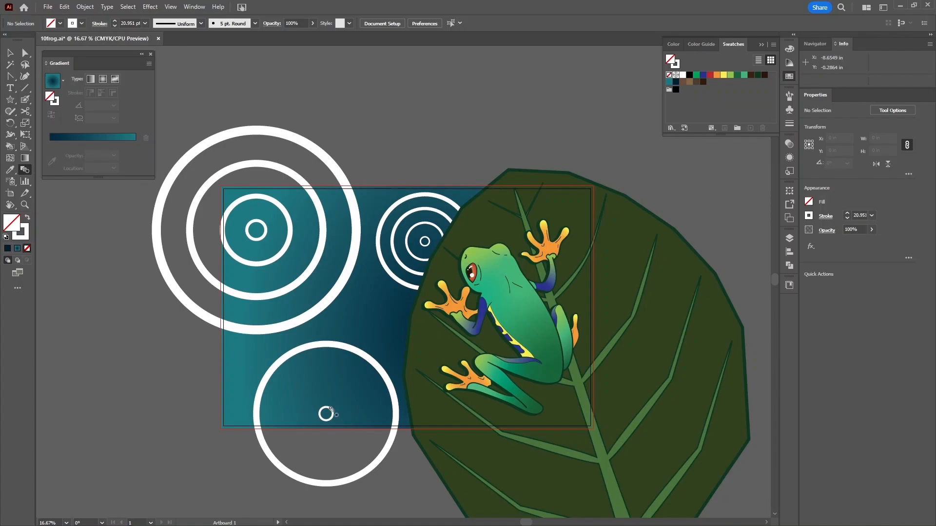
pyautogui.click(330, 409)
pyautogui.click(362, 355)
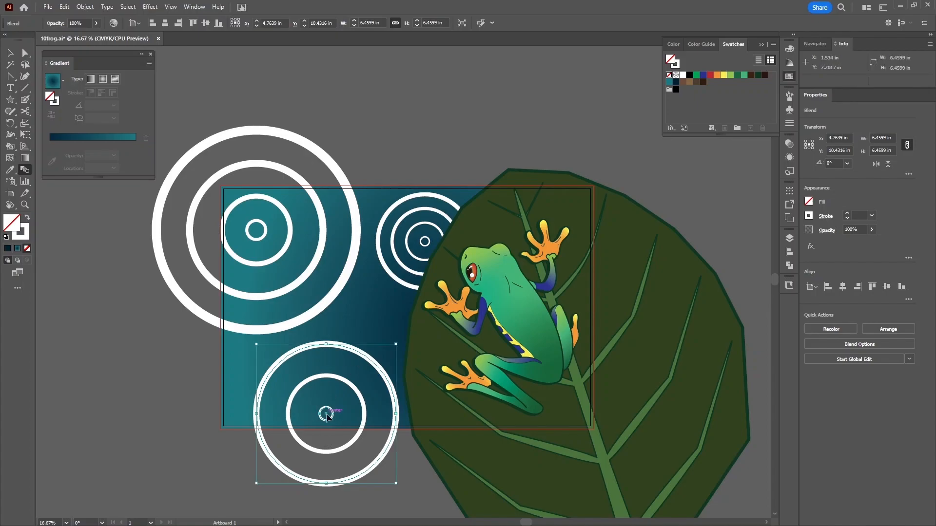
pyautogui.hotkey('ctrl', 'z')
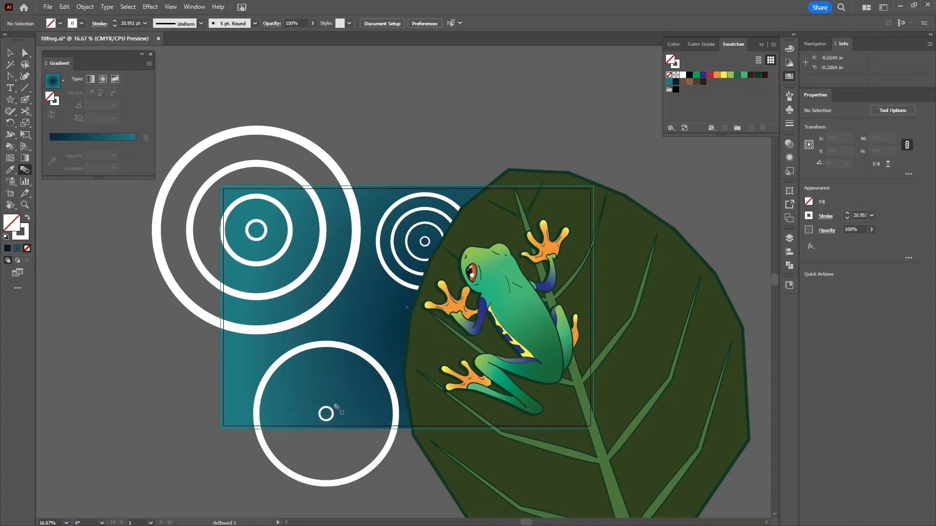
pyautogui.click(369, 361)
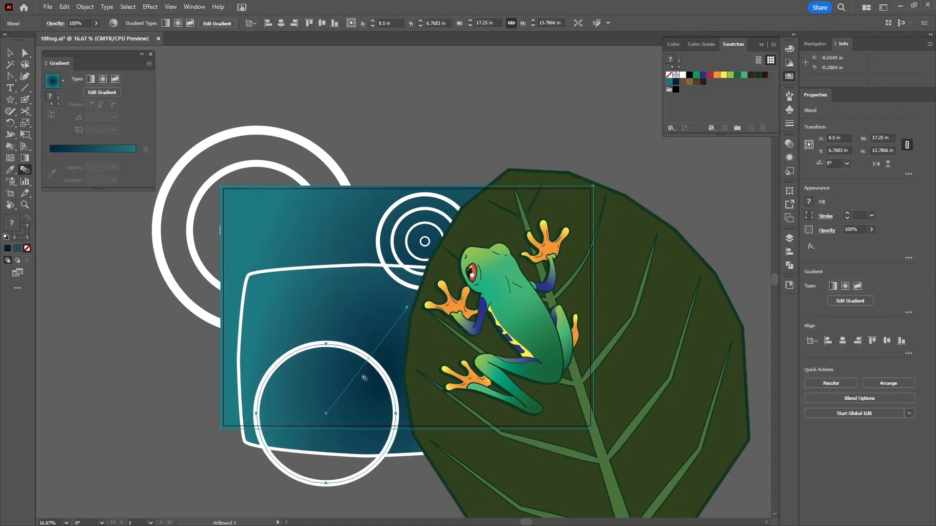
pyautogui.hotkey('ctrl', 'z')
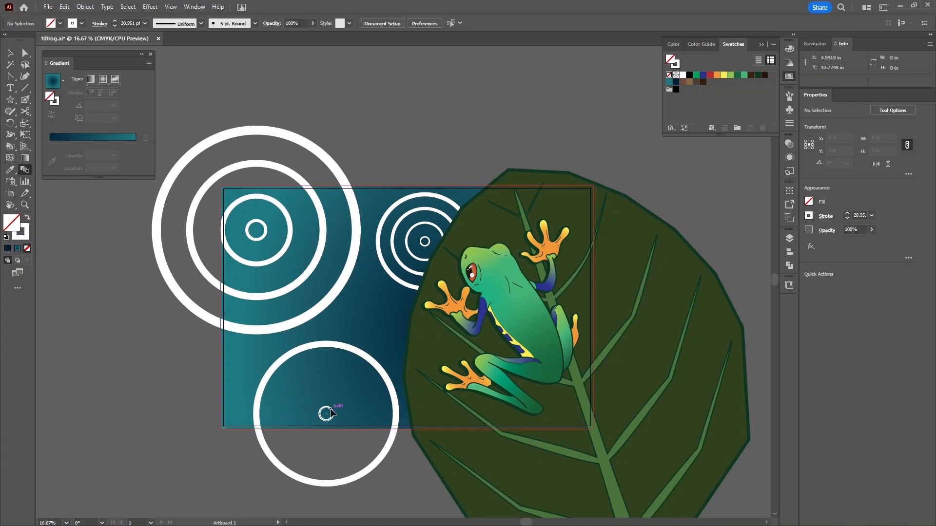
pyautogui.hotkey('ctrl', '=')
pyautogui.moveTo(331, 411); pyautogui.dragTo(373, 283)
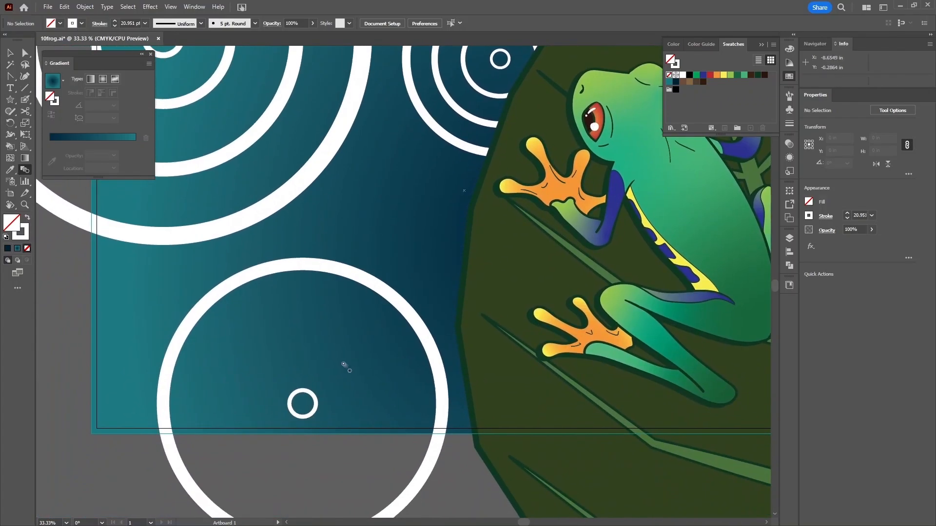
# - Blend the small and large lower circles using 2 specified steps
pyautogui.click(312, 395)
pyautogui.click(395, 298)
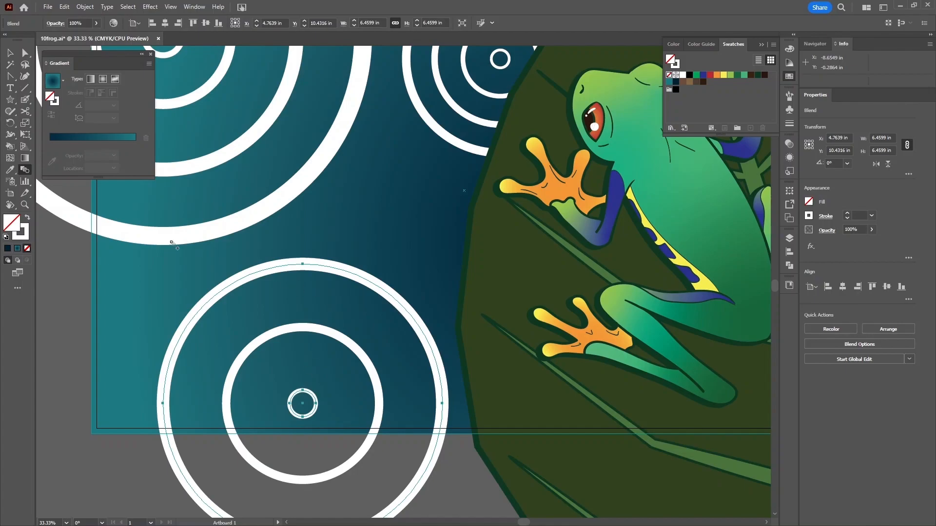
pyautogui.doubleClick(25, 169)
pyautogui.click(491, 228)
pyautogui.click(482, 249)
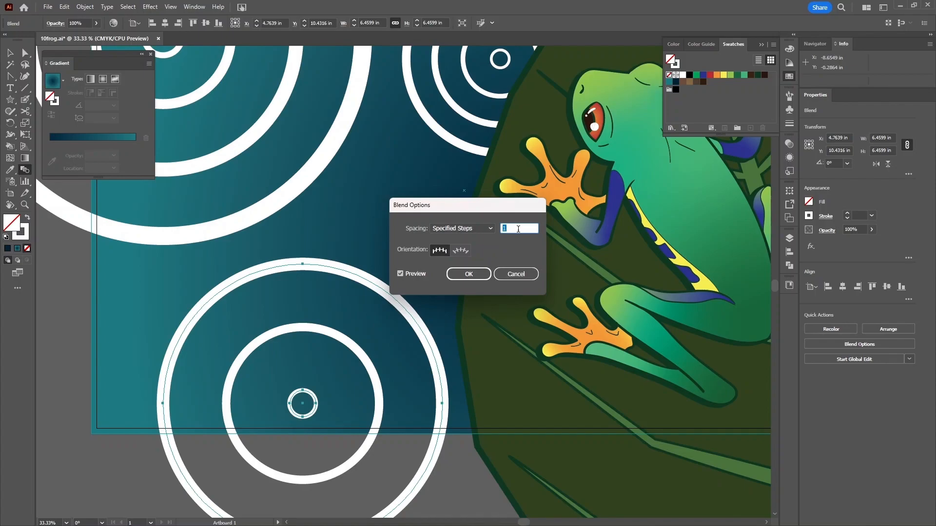
pyautogui.press('Up')
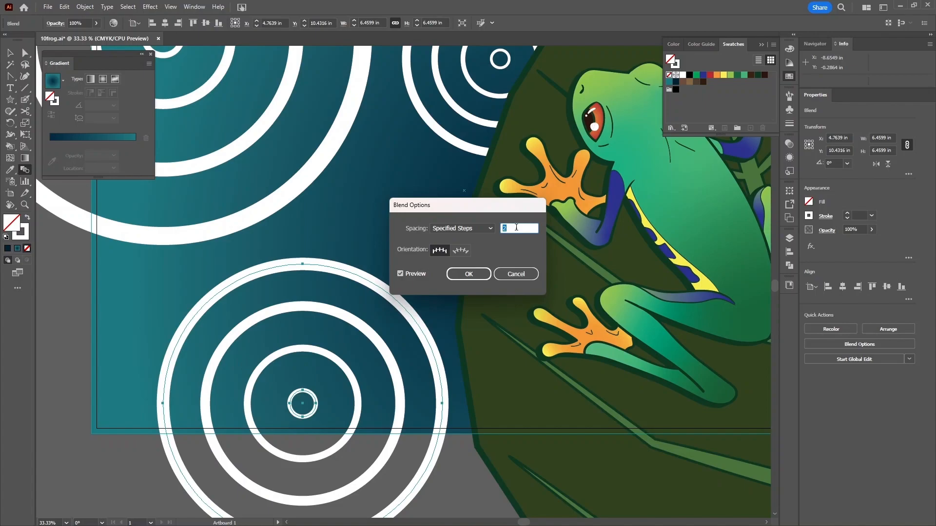
pyautogui.click(473, 275)
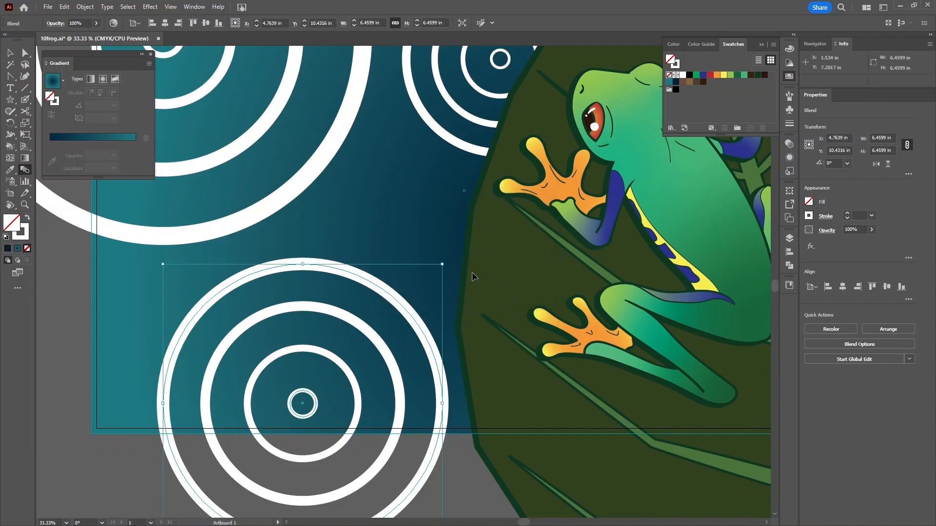
# - Fit the artboard in the window and select the top-left ripple blend
pyautogui.hotkey('ctrl', '0')
pyautogui.hotkey('ctrl', '-')
pyautogui.hotkey('ctrl', '0')
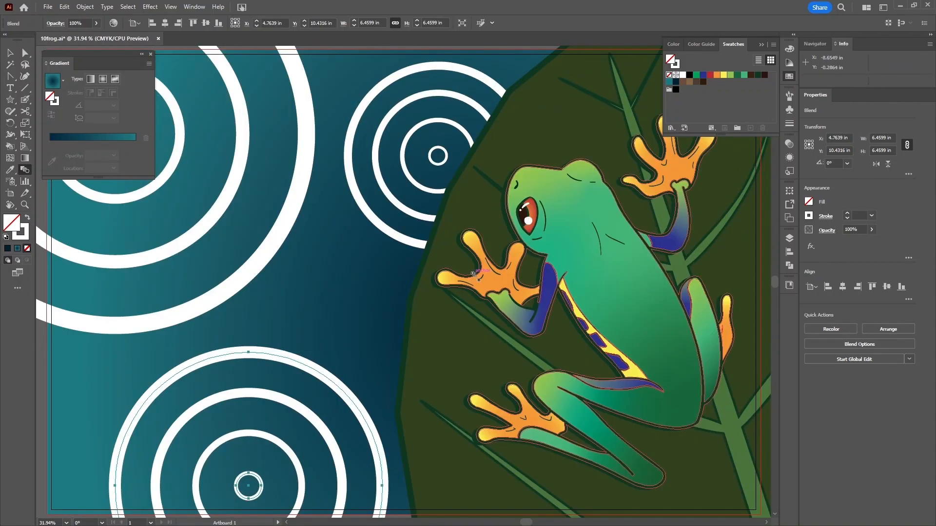
pyautogui.press('v')
pyautogui.click(268, 255)
pyautogui.moveTo(313, 262); pyautogui.dragTo(372, 261)
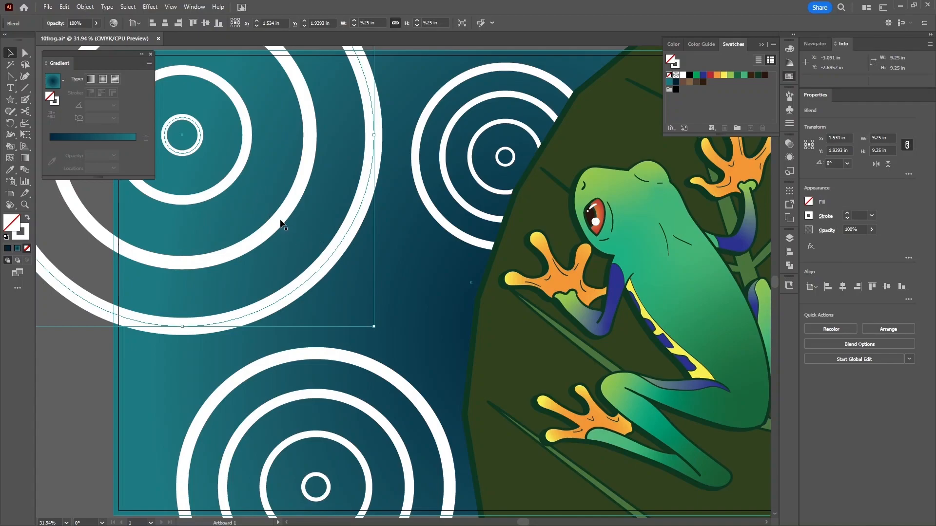
# - Add the second and bottom ring blends to the selection
pyautogui.keyDown('shift'); pyautogui.click(435, 214); pyautogui.keyUp('shift')
pyautogui.keyDown('shift'); pyautogui.click(277, 364); pyautogui.keyUp('shift')
pyautogui.scroll(-2, 408, 286)
pyautogui.scroll(2, 405, 285)
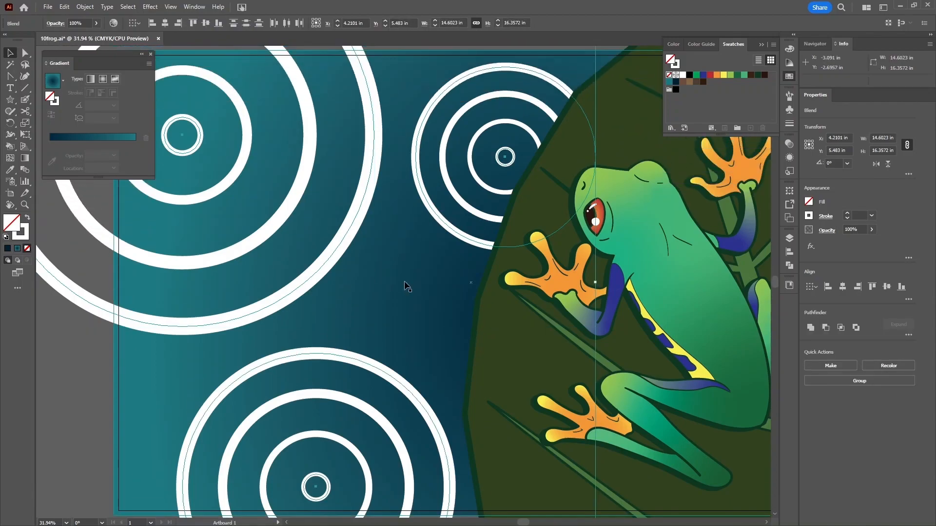
pyautogui.scroll(4, 406, 286)
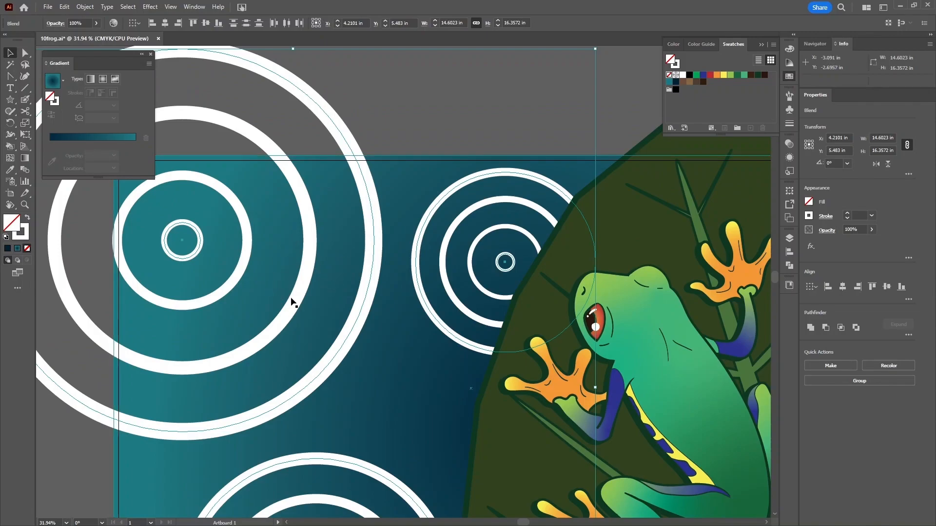
# - Preview the large ring blend at 5 steps, then cancel to keep 2 steps
pyautogui.click(373, 119)
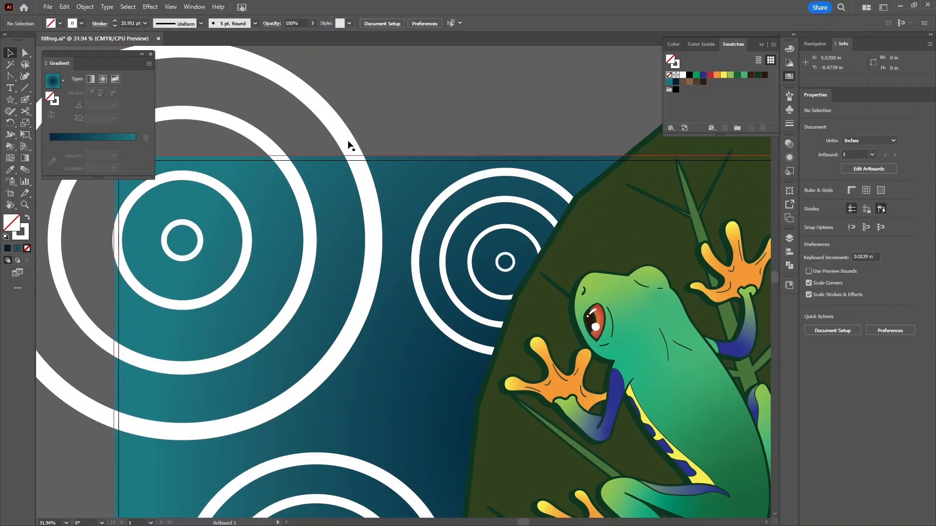
pyautogui.click(348, 141)
pyautogui.click(833, 345)
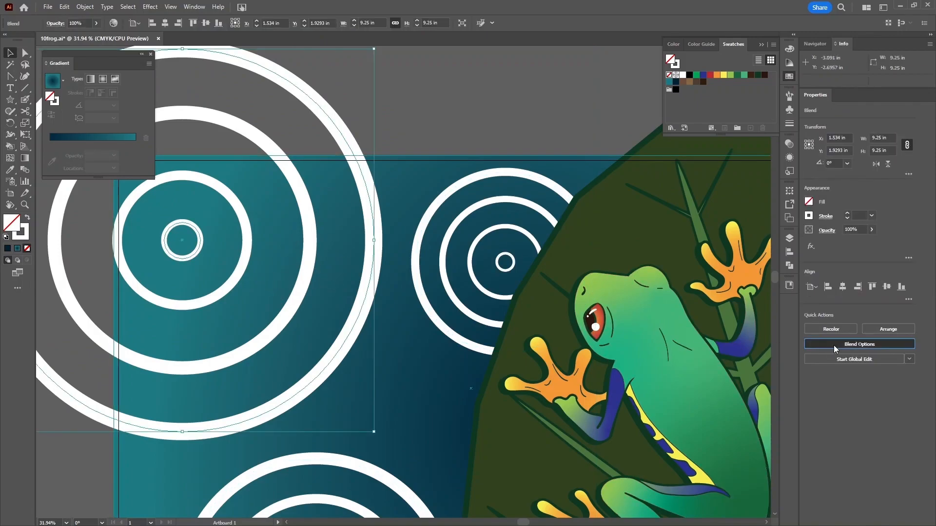
pyautogui.click(524, 228)
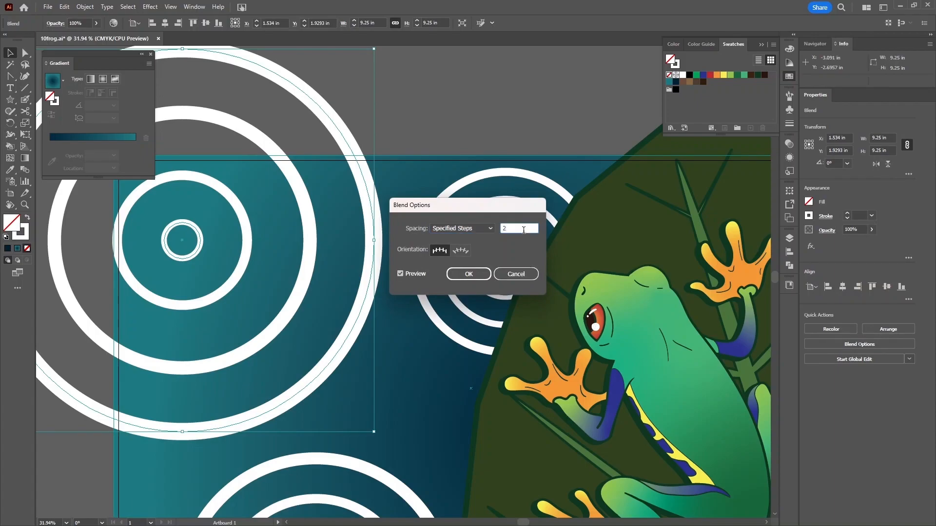
pyautogui.press('Up')
pyautogui.press('Up')
pyautogui.press('Up')
pyautogui.press('Up')
pyautogui.press('Up')
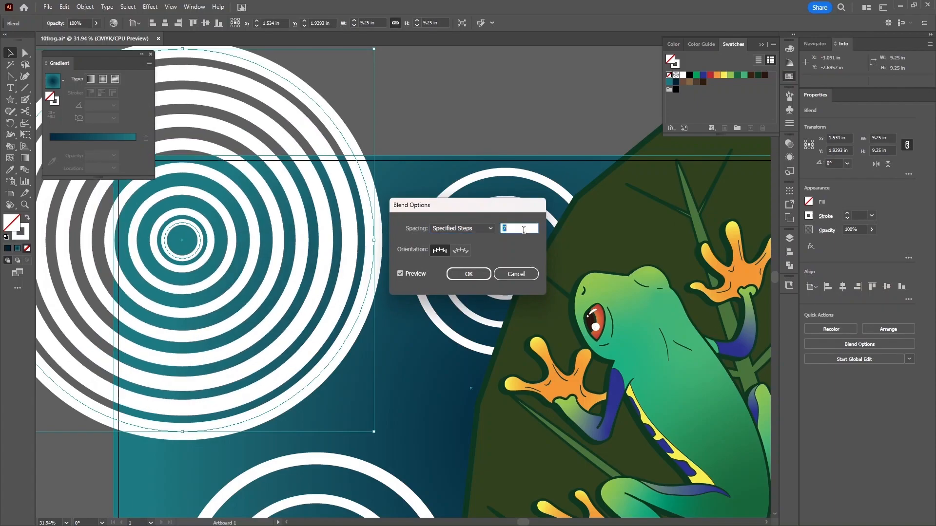
pyautogui.click(523, 277)
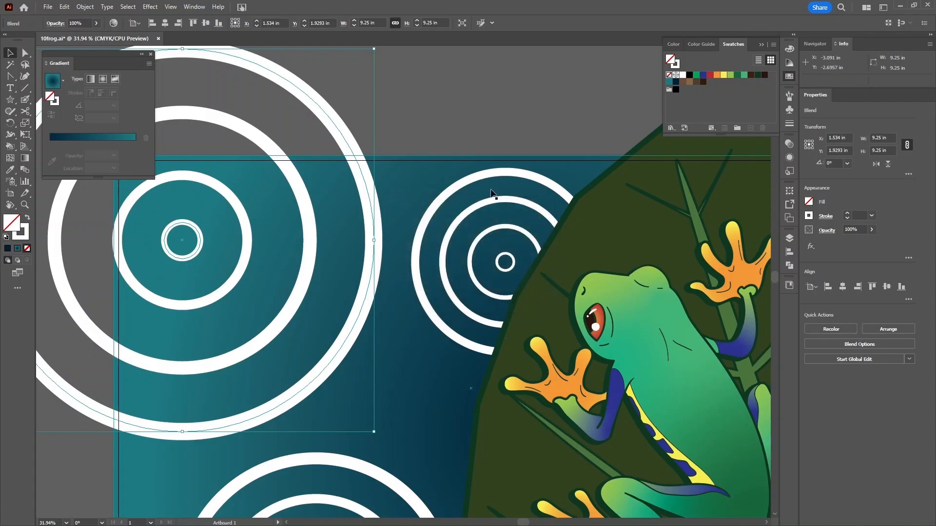
# - Reselect the three ring blends and expand them with Object > Blend > Expand
pyautogui.click(470, 130)
pyautogui.keyDown('shift'); pyautogui.click(493, 172); pyautogui.keyUp('shift')
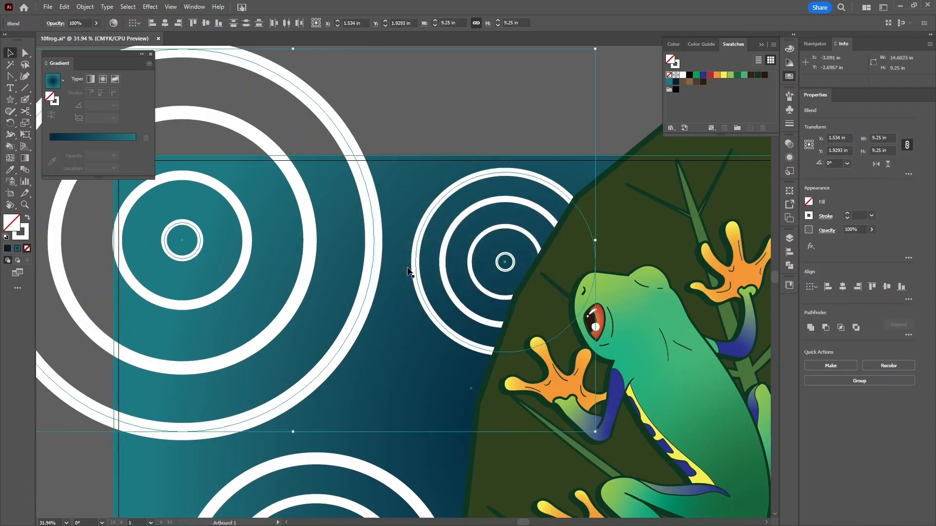
pyautogui.moveTo(316, 365); pyautogui.dragTo(338, 214)
pyautogui.keyDown('shift'); pyautogui.click(361, 308); pyautogui.keyUp('shift')
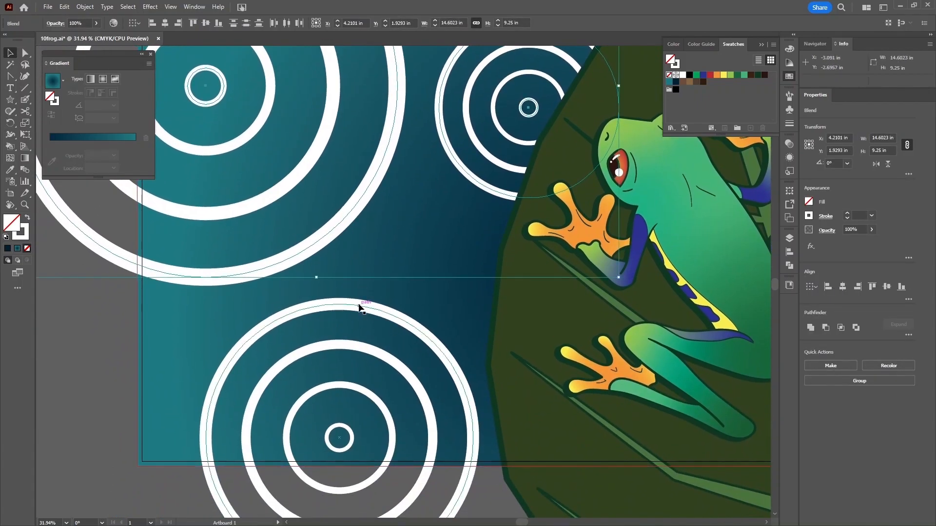
pyautogui.moveTo(434, 209); pyautogui.dragTo(412, 321)
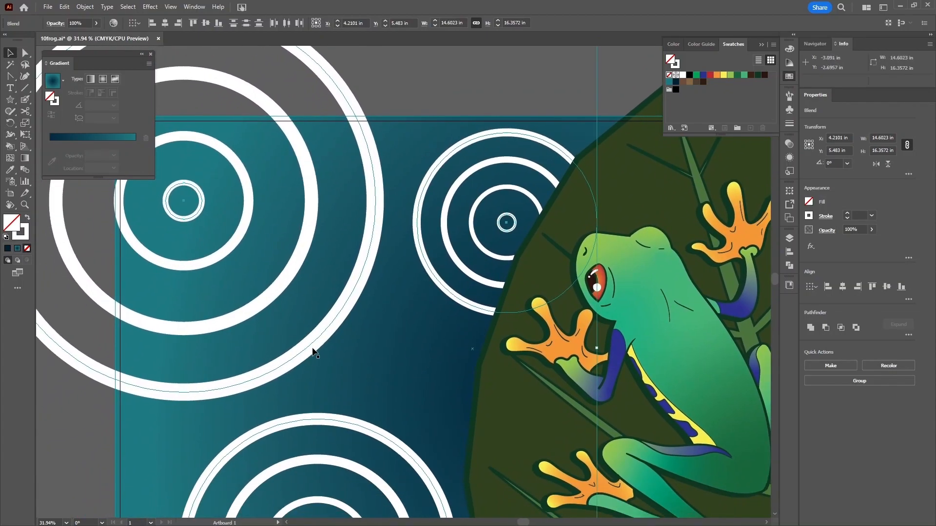
pyautogui.click(85, 7)
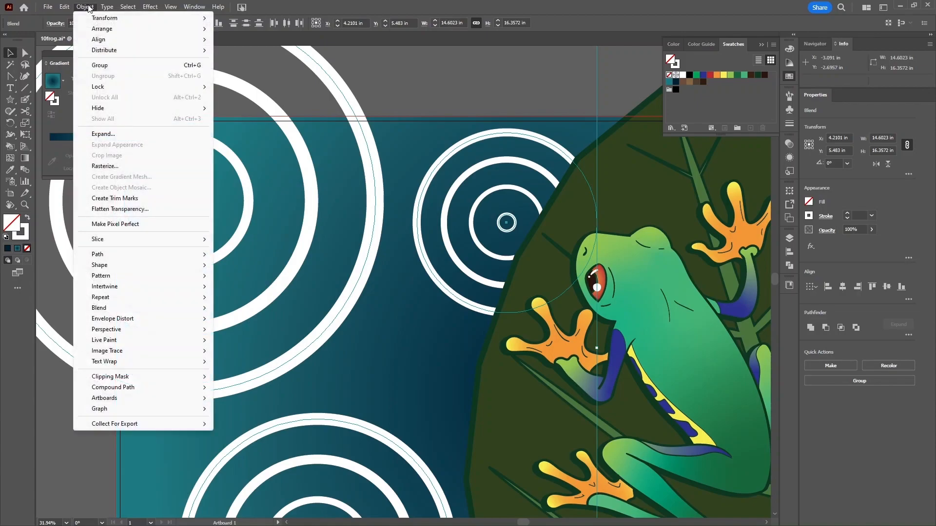
pyautogui.moveTo(178, 309)
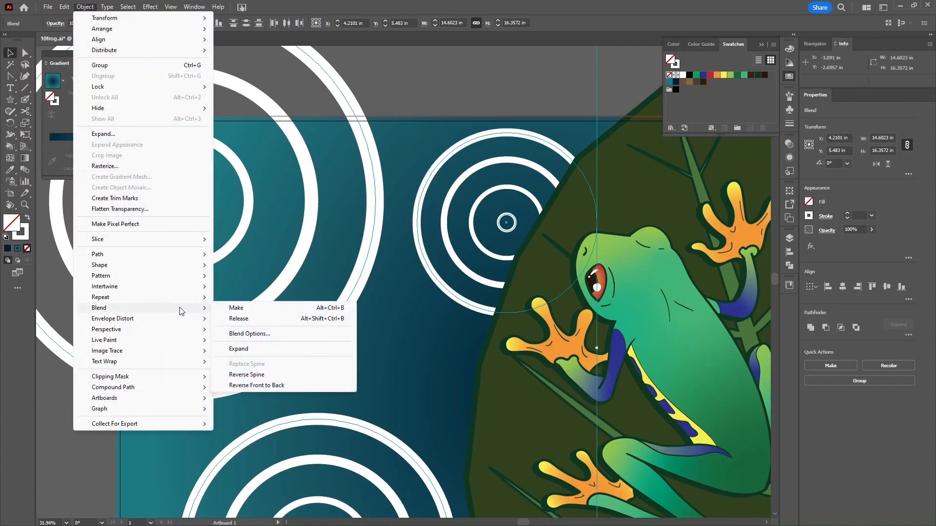
pyautogui.click(238, 349)
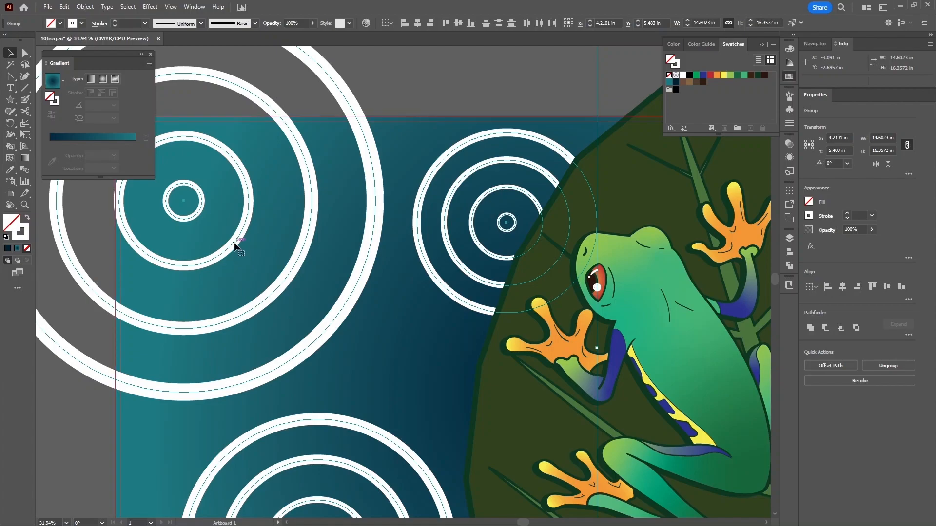
# - Select the expanded ring group, trying Send to Back and then undoing it
pyautogui.click(477, 244)
pyautogui.hotkey('ctrl', 'shift', '[')
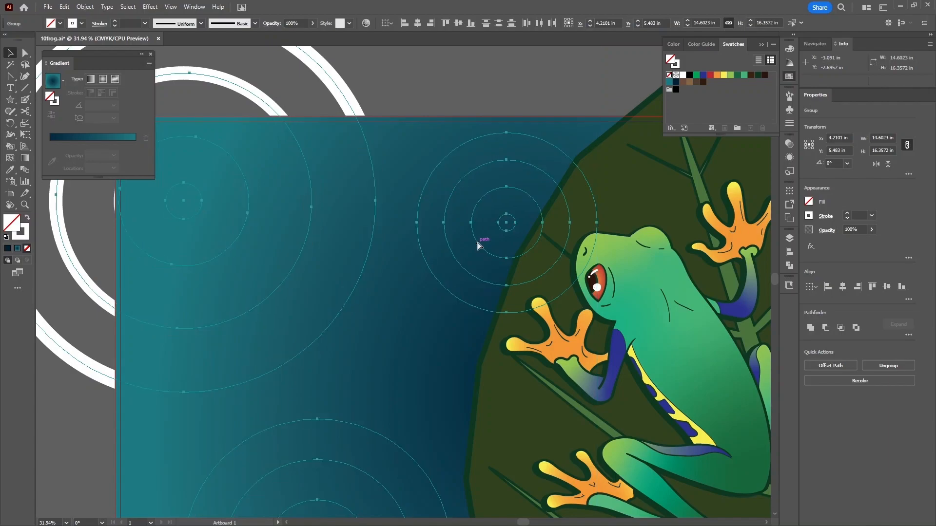
pyautogui.hotkey('ctrl', 'z')
pyautogui.hotkey('ctrl', '-')
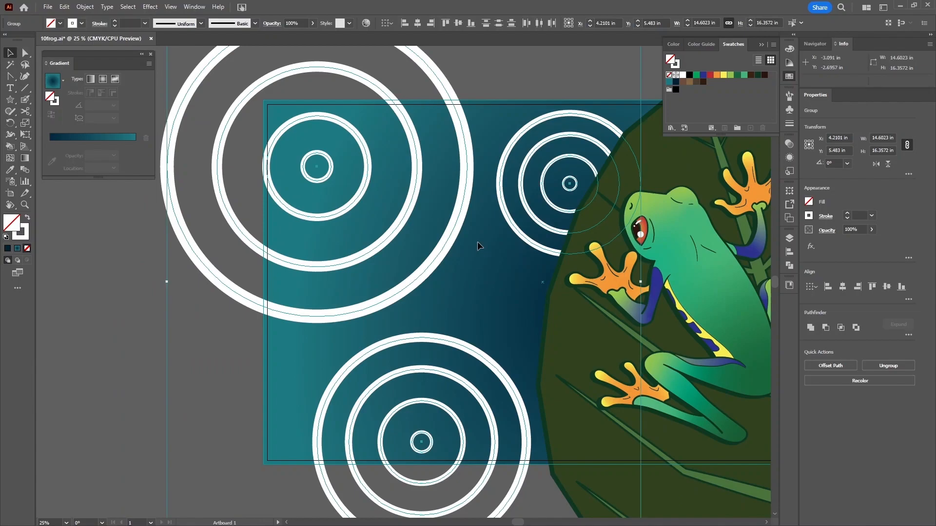
pyautogui.moveTo(497, 212); pyautogui.dragTo(435, 223)
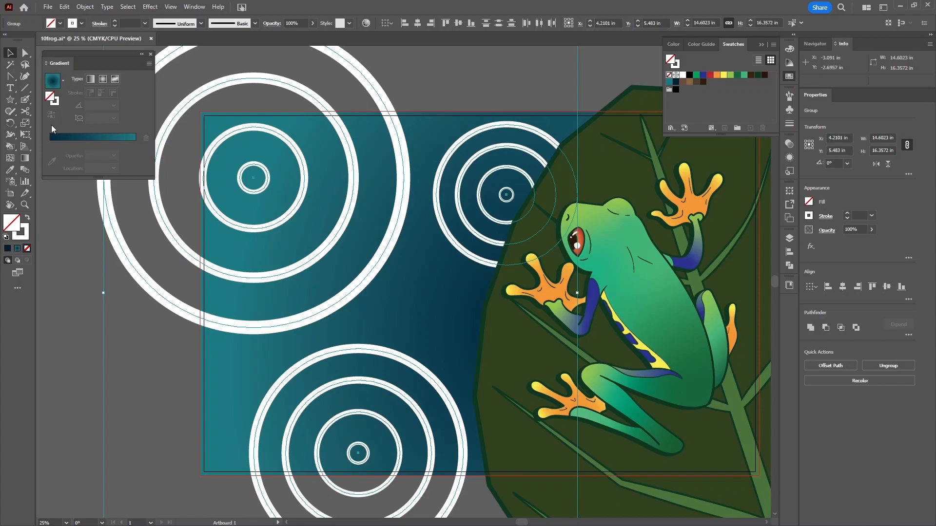
# - Apply a gradient to the ring strokes and edit its stops so both ends are white
pyautogui.click(55, 102)
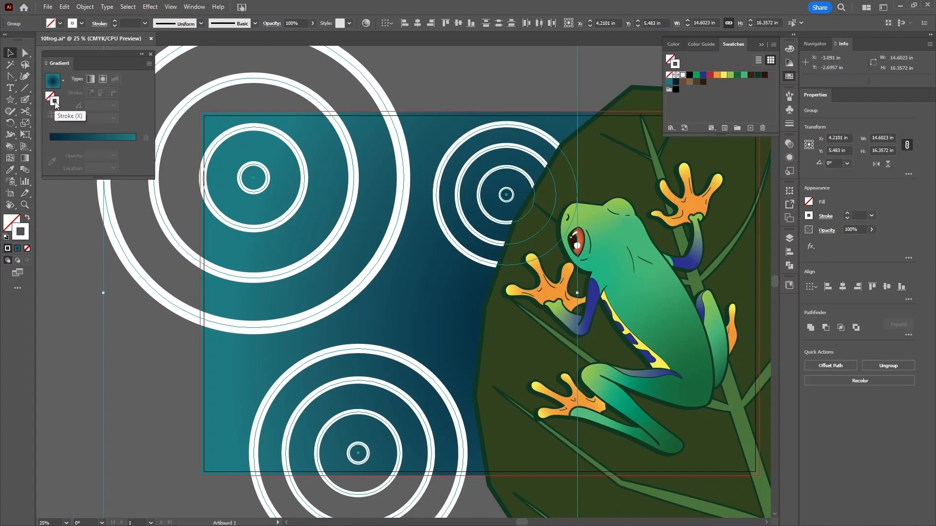
pyautogui.click(76, 137)
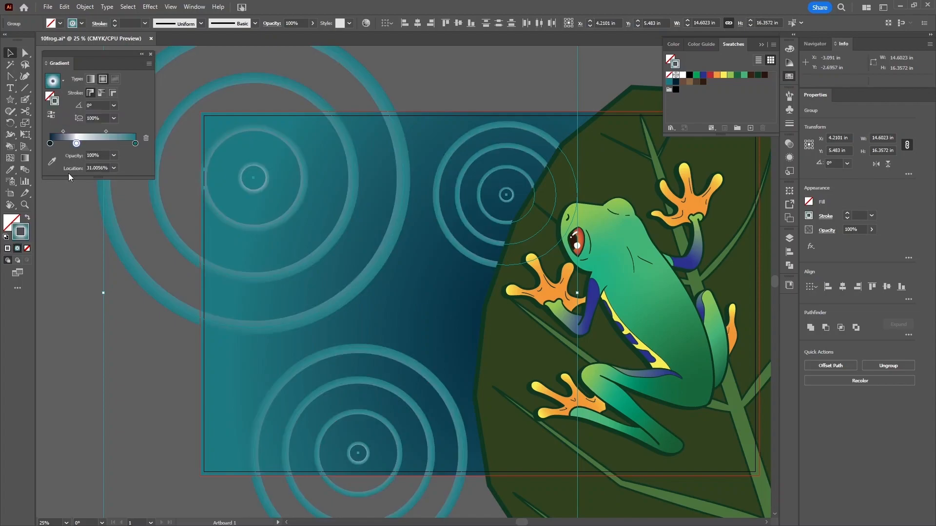
pyautogui.moveTo(50, 143); pyautogui.dragTo(66, 218)
pyautogui.click(54, 142)
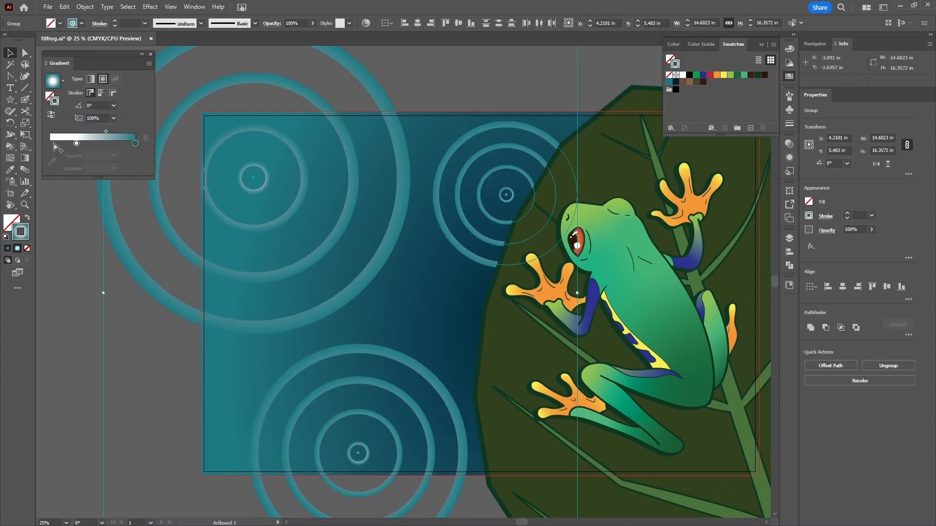
pyautogui.moveTo(54, 144); pyautogui.dragTo(50, 143)
pyautogui.moveTo(135, 144); pyautogui.dragTo(166, 178)
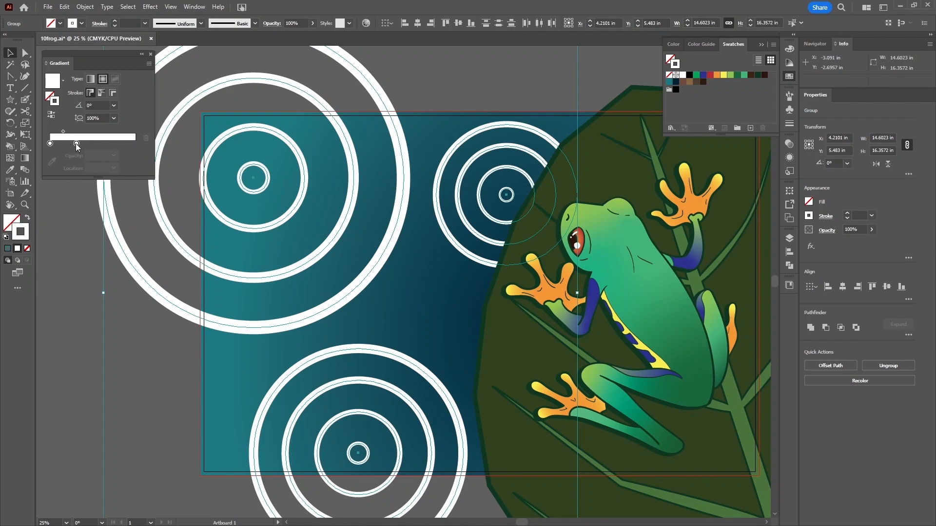
# - Move the right white stop to the gradient's end and set its opacity to 0%
pyautogui.moveTo(123, 144); pyautogui.dragTo(148, 145)
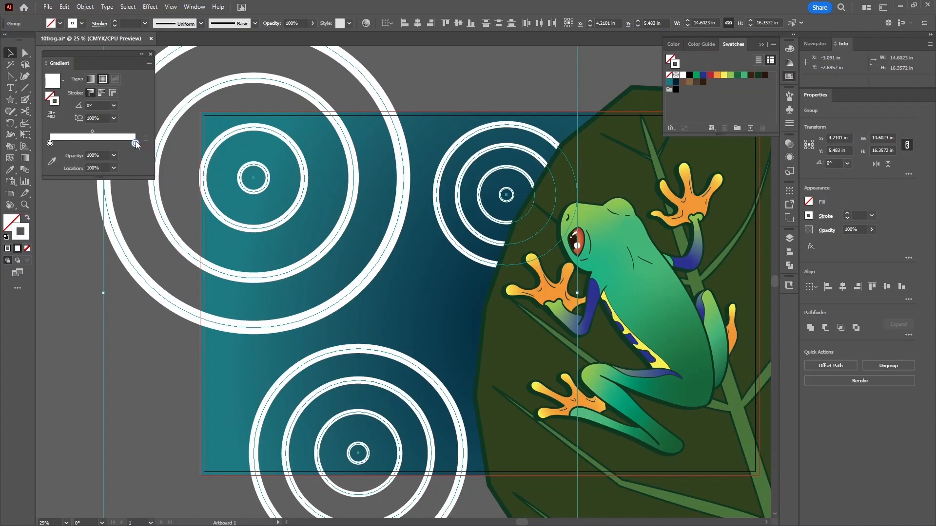
pyautogui.click(114, 156)
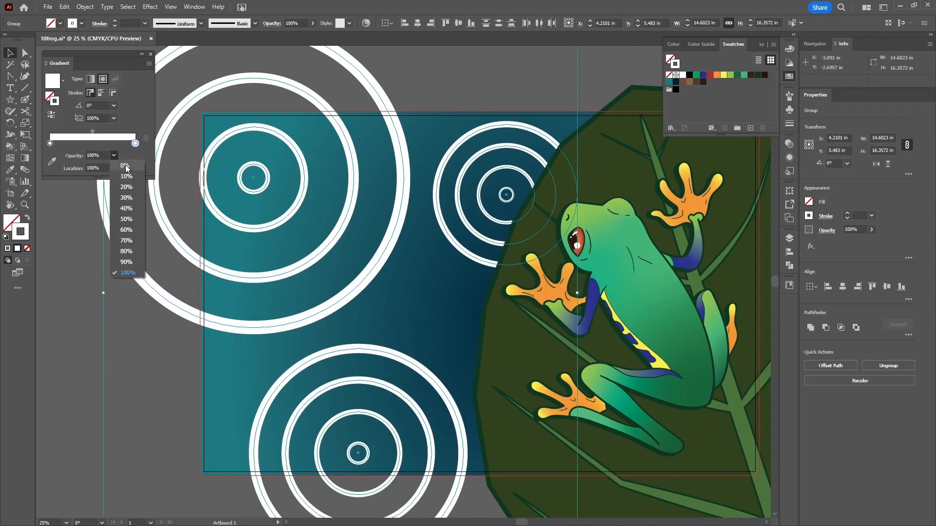
pyautogui.click(125, 166)
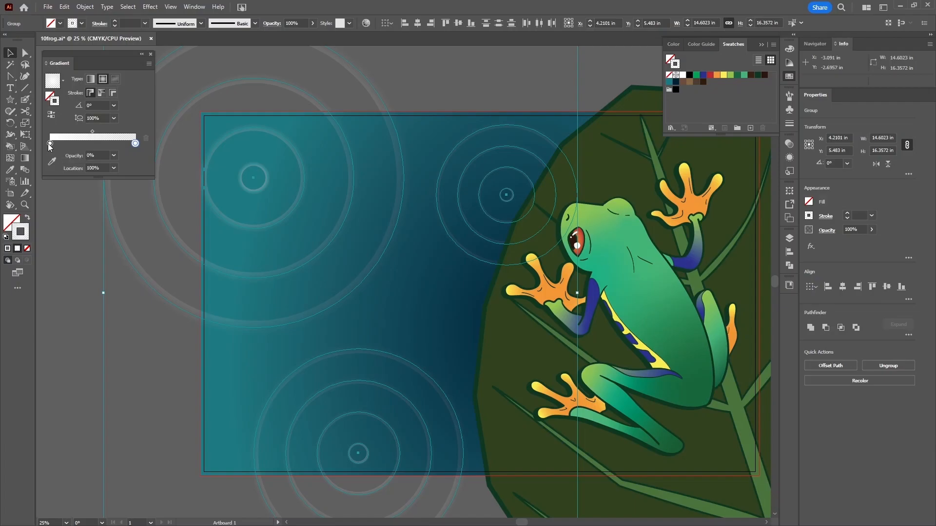
# - Set the ring stroke gradient to a linear gradient across the stroke, reversed
pyautogui.click(92, 92)
pyautogui.click(104, 92)
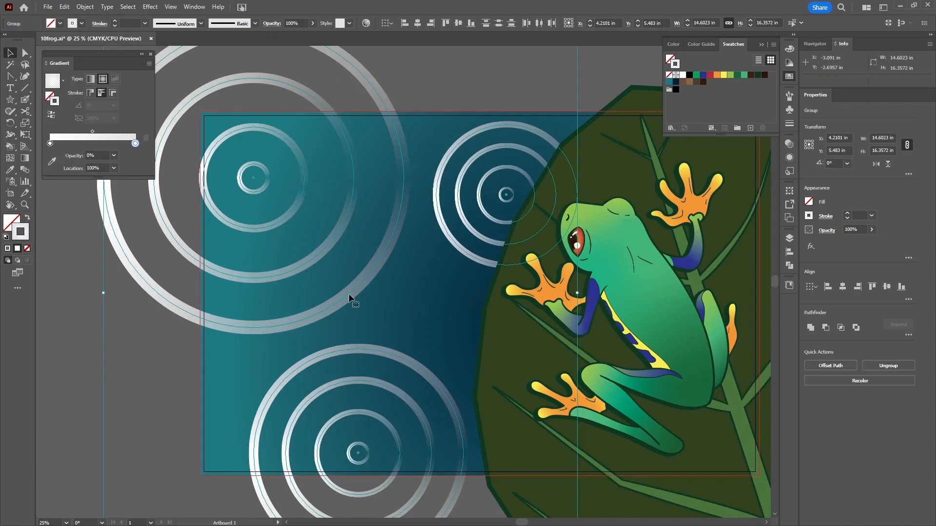
pyautogui.click(323, 182)
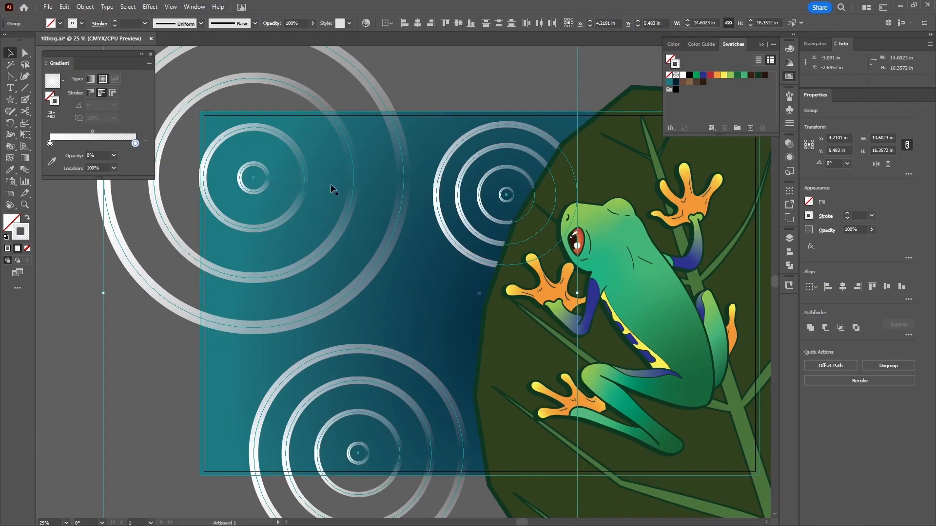
pyautogui.click(112, 93)
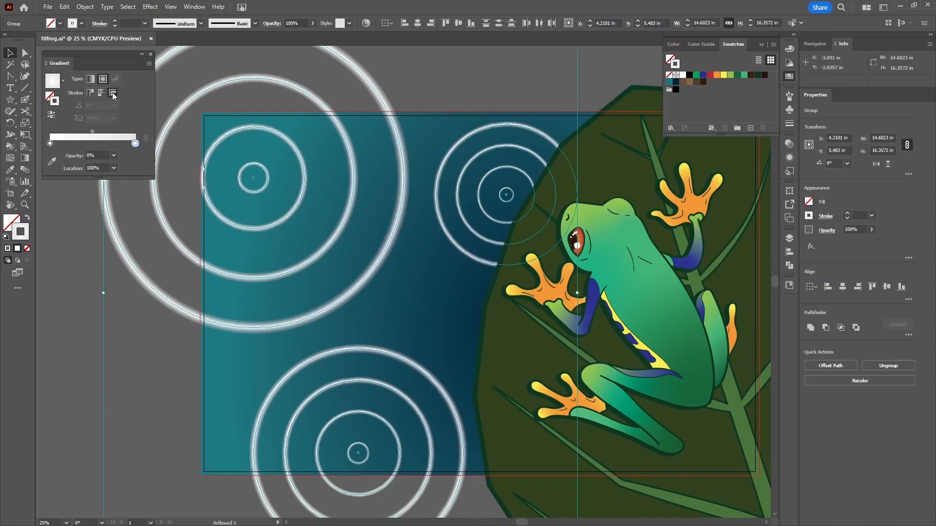
pyautogui.click(91, 79)
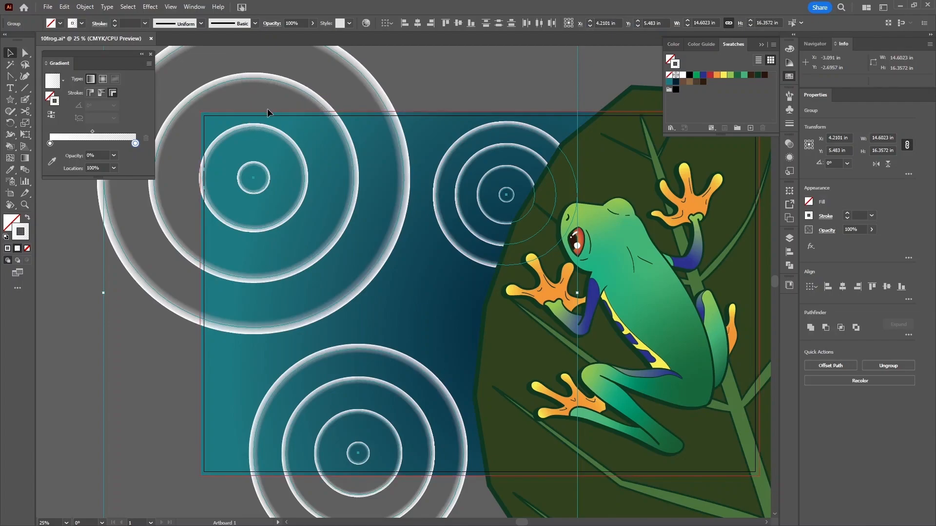
pyautogui.click(52, 117)
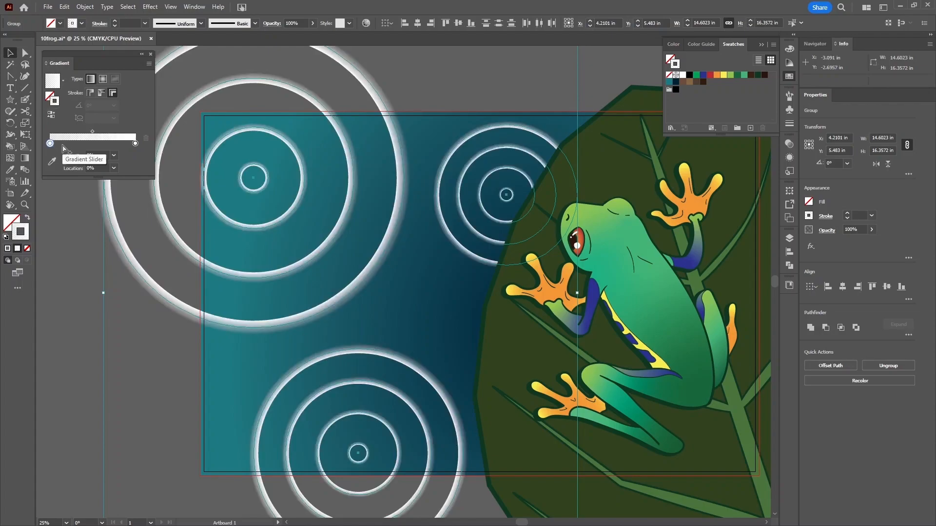
# - Set the stroke gradient's midpoint location to 70%
pyautogui.click(93, 132)
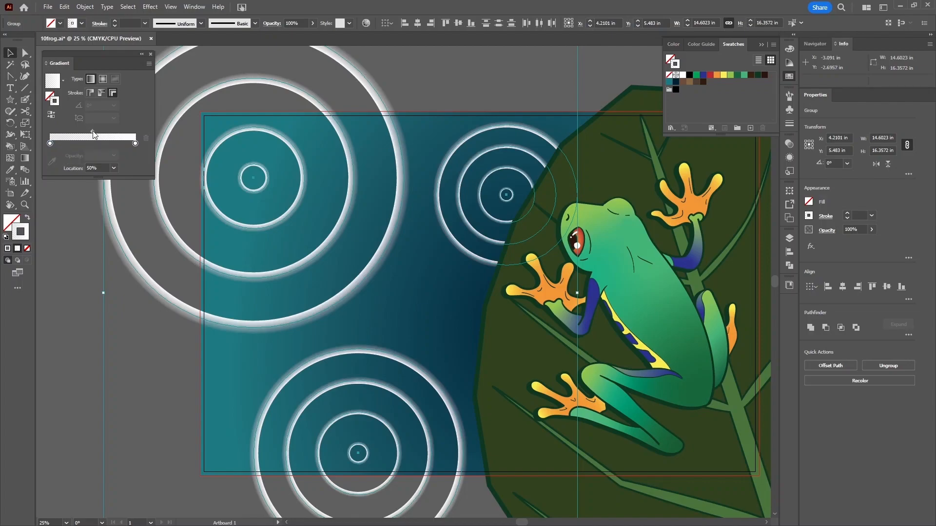
pyautogui.click(114, 167)
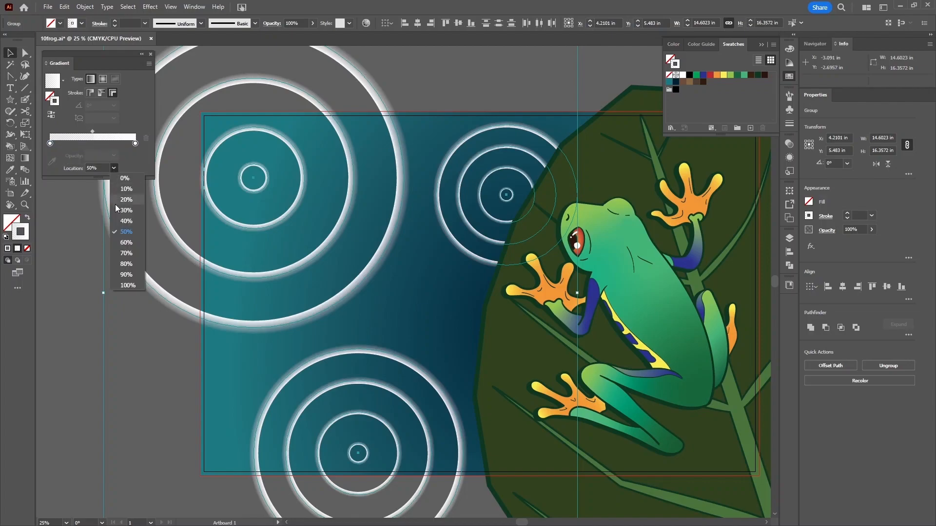
pyautogui.click(125, 253)
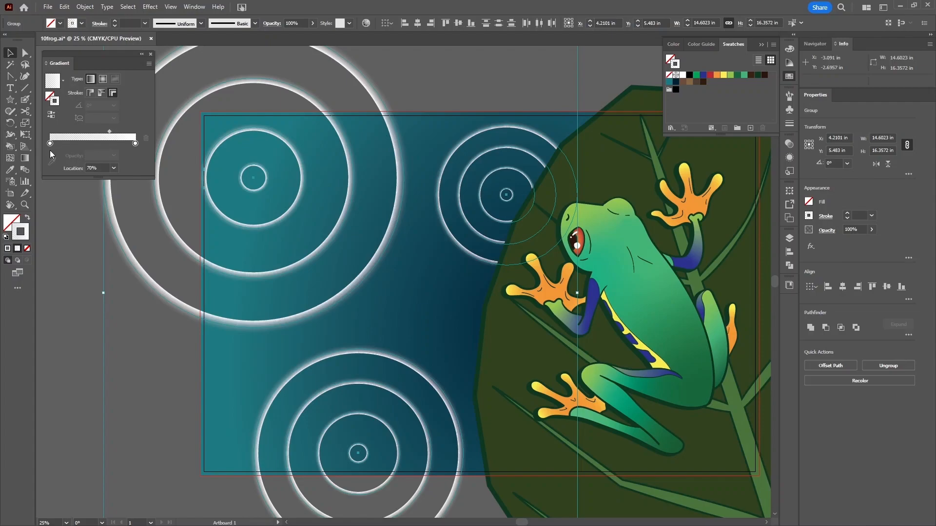
pyautogui.moveTo(502, 223); pyautogui.dragTo(455, 191)
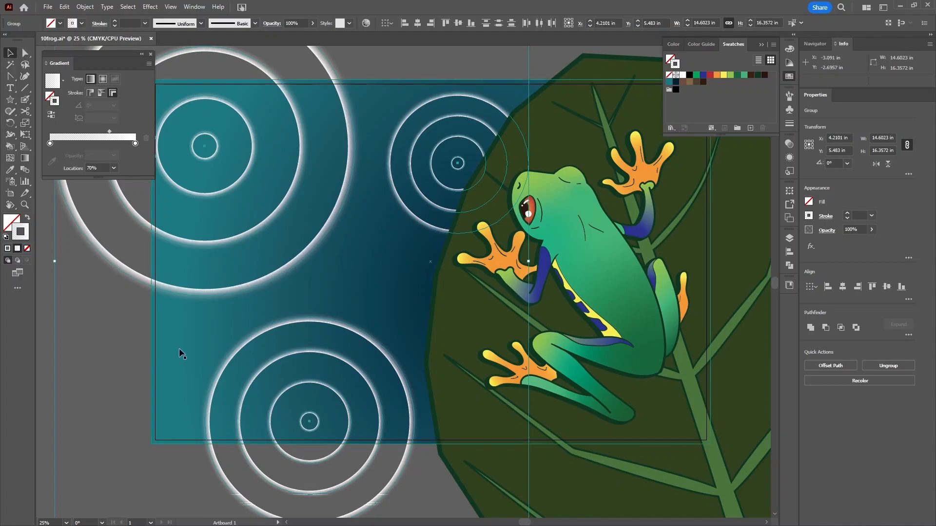
# - Open the ring group's Transparency panel and its blending mode dropdown
pyautogui.click(790, 147)
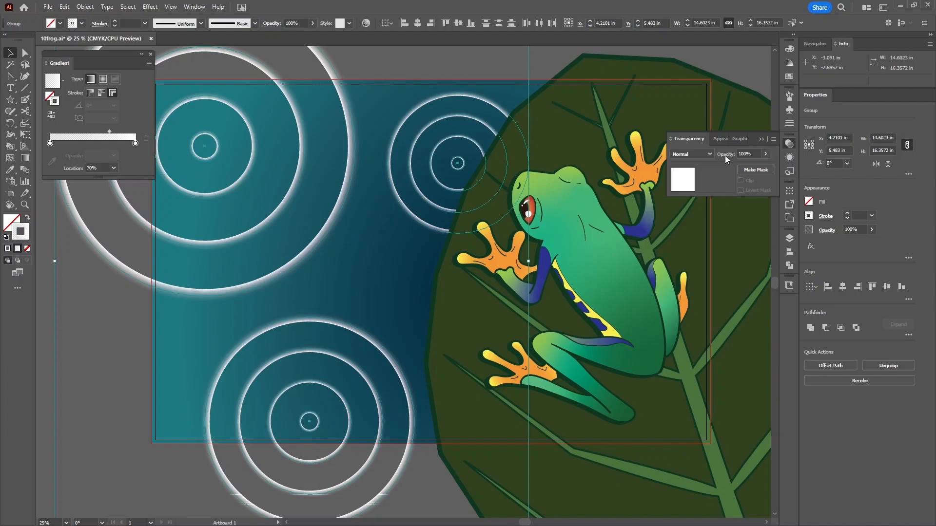
pyautogui.click(695, 155)
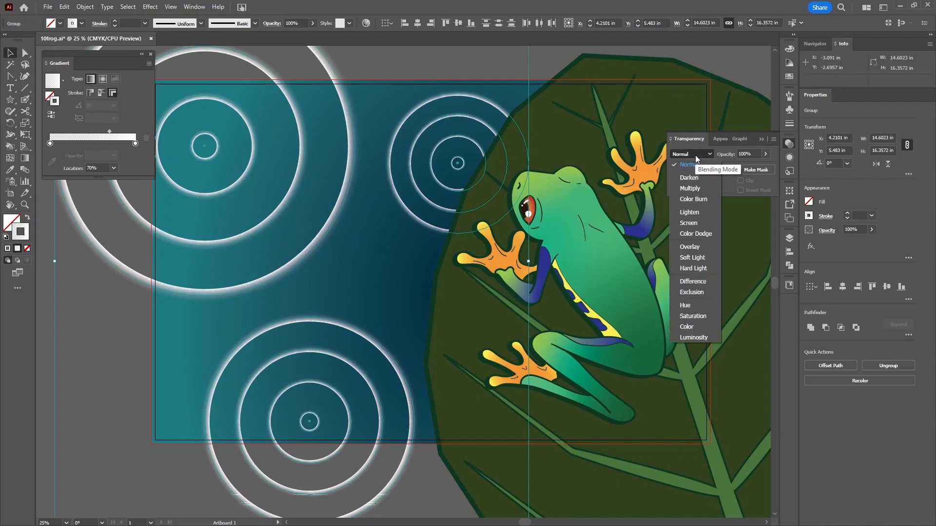
pyautogui.click(695, 155)
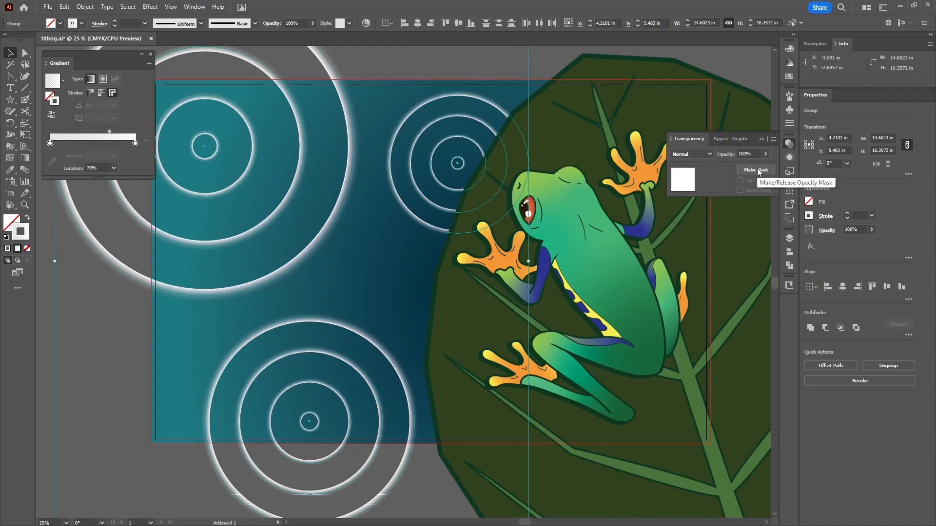
pyautogui.click(695, 154)
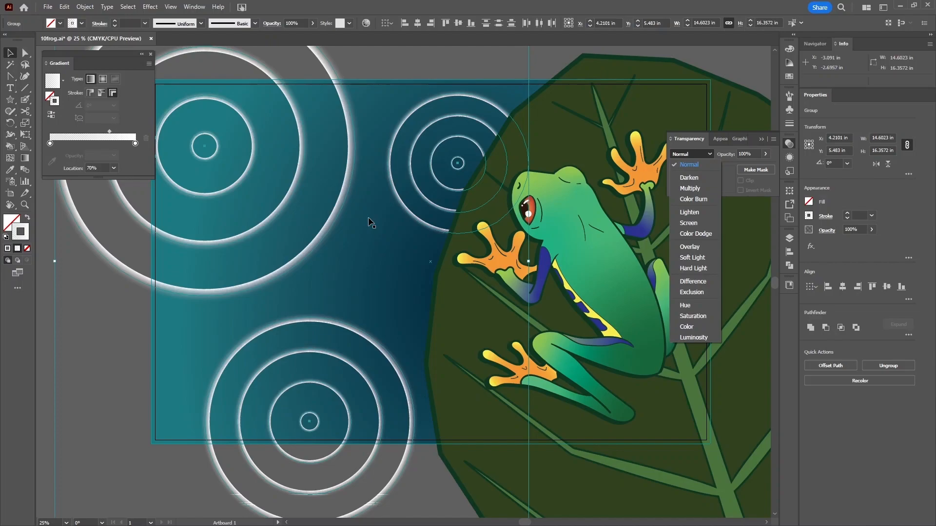
# - Apply Soft Light to the ripple rings, deselect them, and show the Layers panel
pyautogui.click(696, 261)
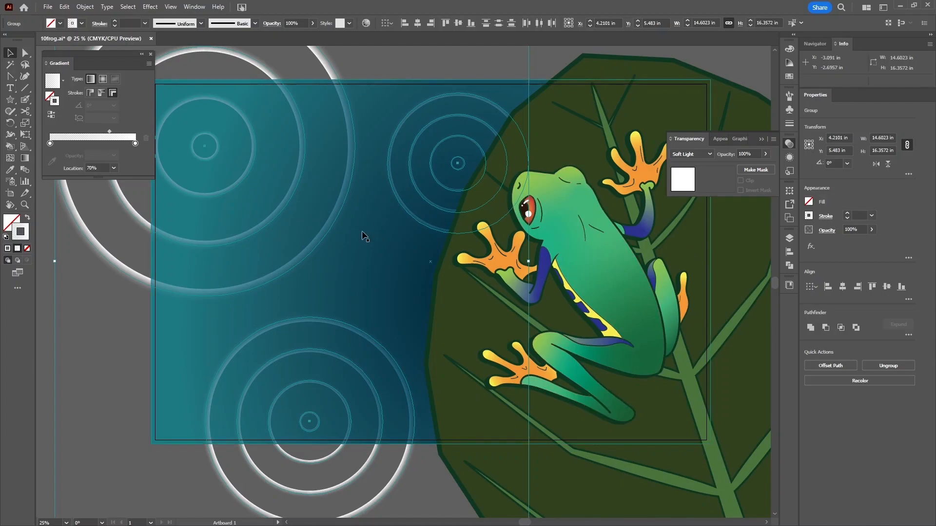
pyautogui.click(107, 327)
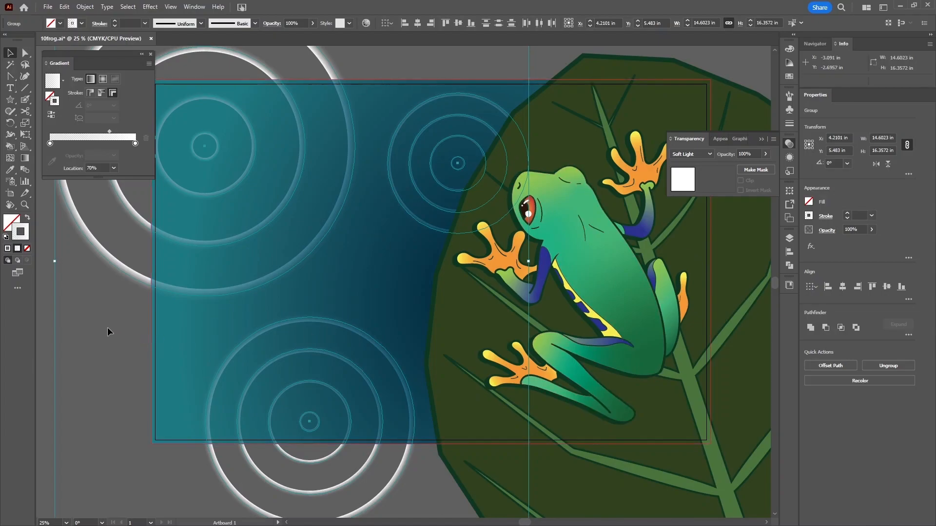
pyautogui.click(789, 238)
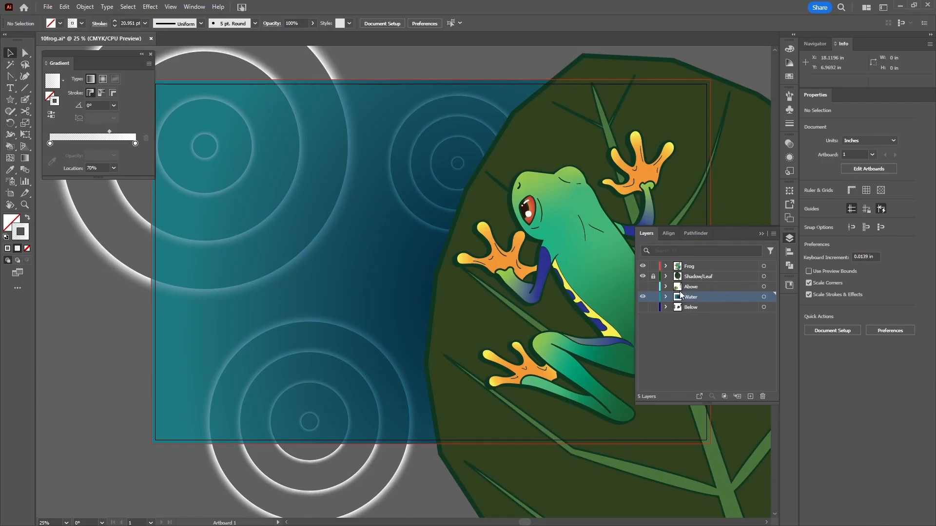
# - Toggle the Water, Above and Below layers one at a time to inspect each
pyautogui.click(643, 297)
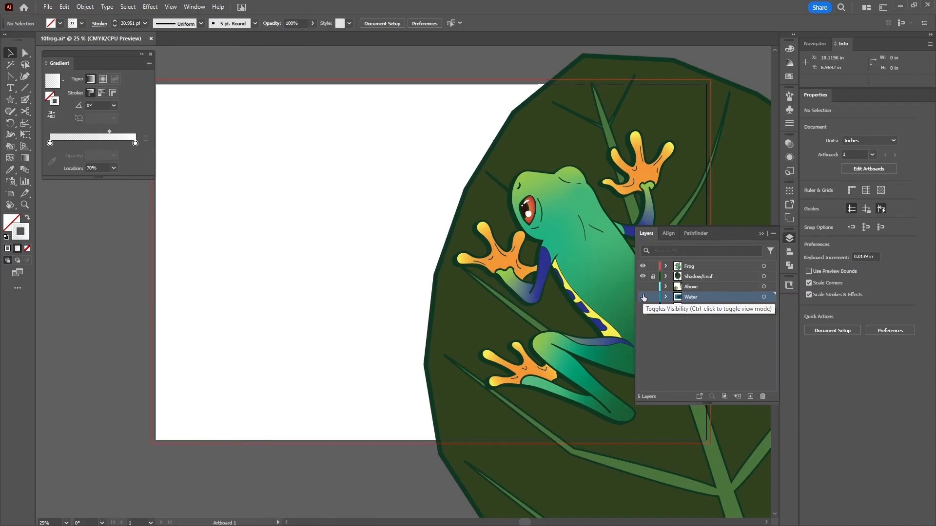
pyautogui.click(642, 287)
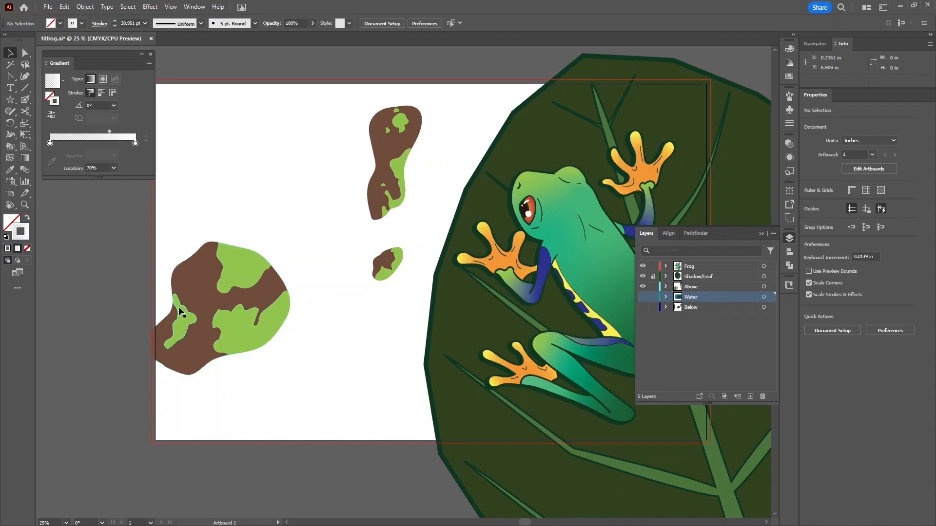
pyautogui.click(642, 297)
pyautogui.click(643, 297)
pyautogui.click(643, 287)
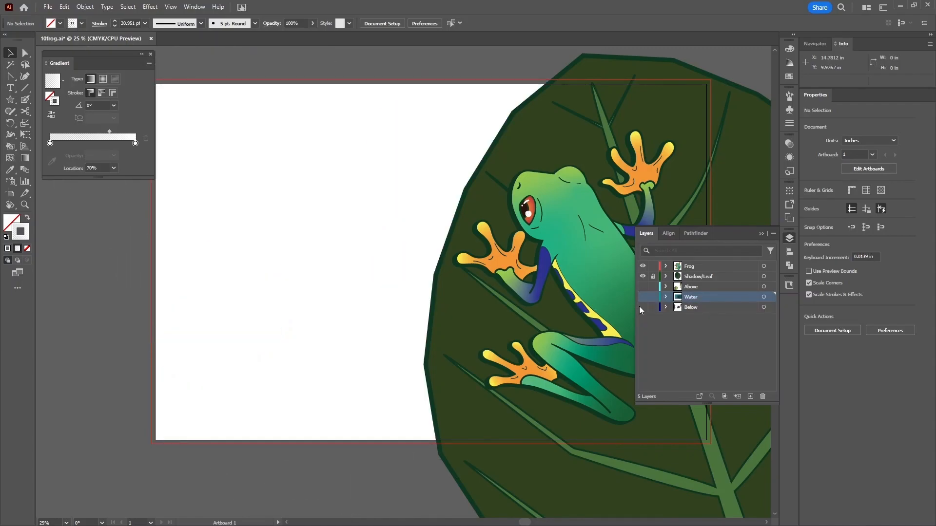
pyautogui.click(642, 307)
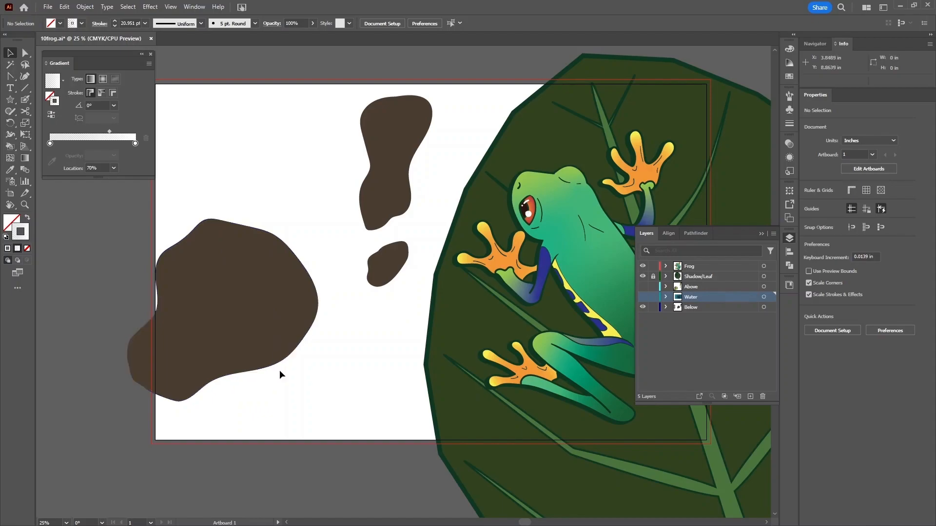
# - Turn Water and Above back on alongside Below and select the water rectangle
pyautogui.hscroll(-6, 279, 369)
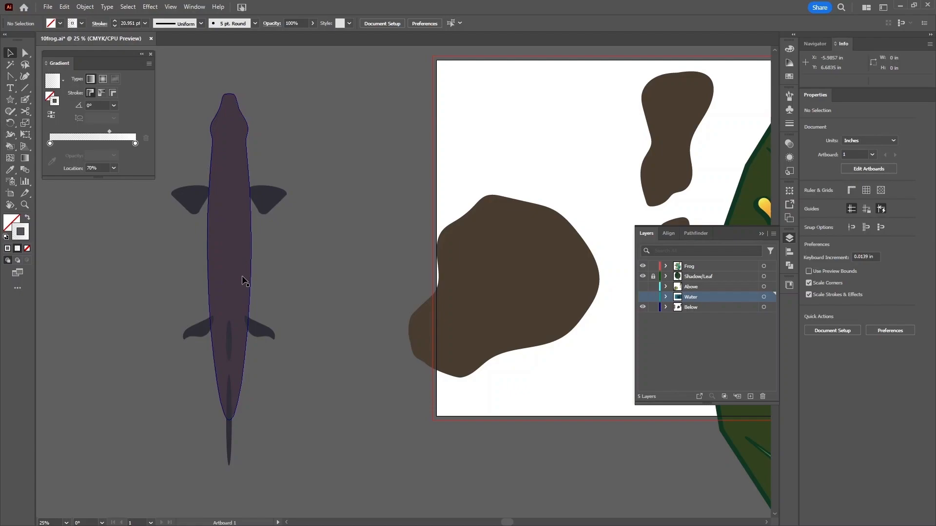
pyautogui.moveTo(445, 279); pyautogui.dragTo(177, 345)
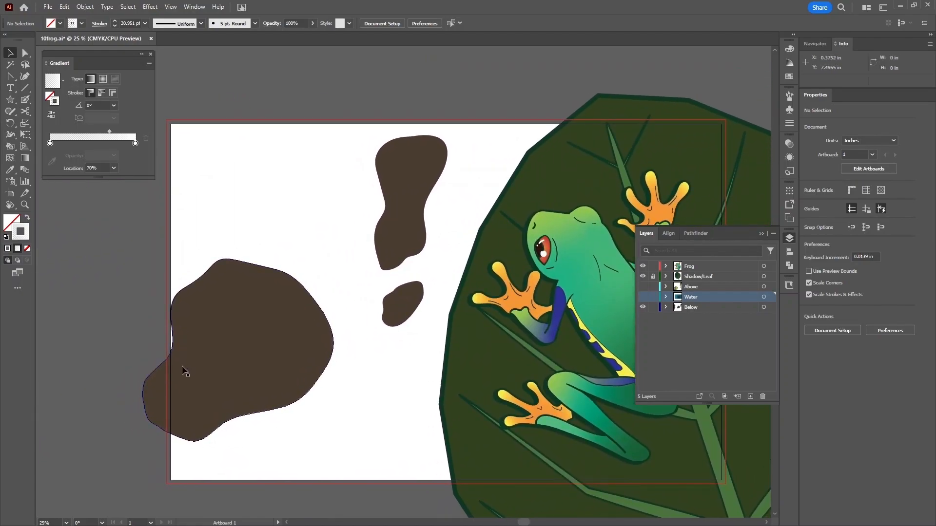
pyautogui.click(643, 295)
pyautogui.click(643, 286)
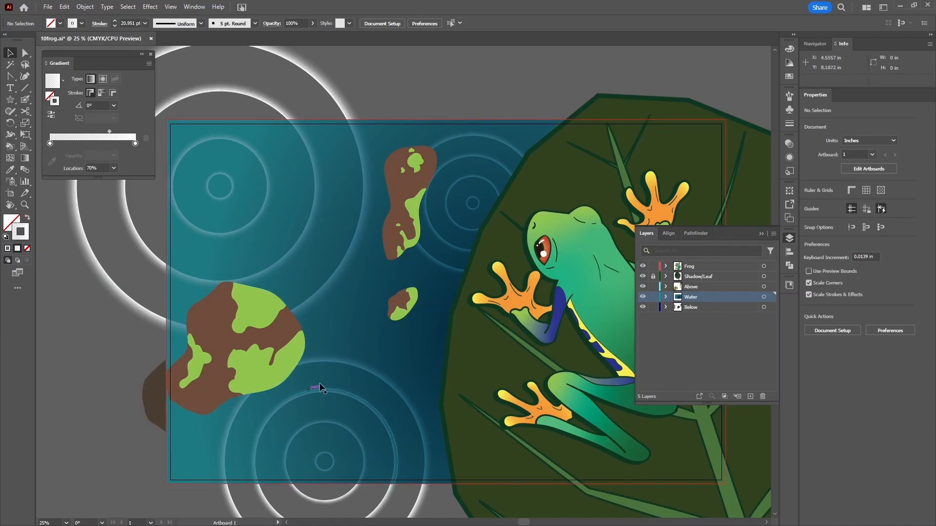
pyautogui.click(361, 340)
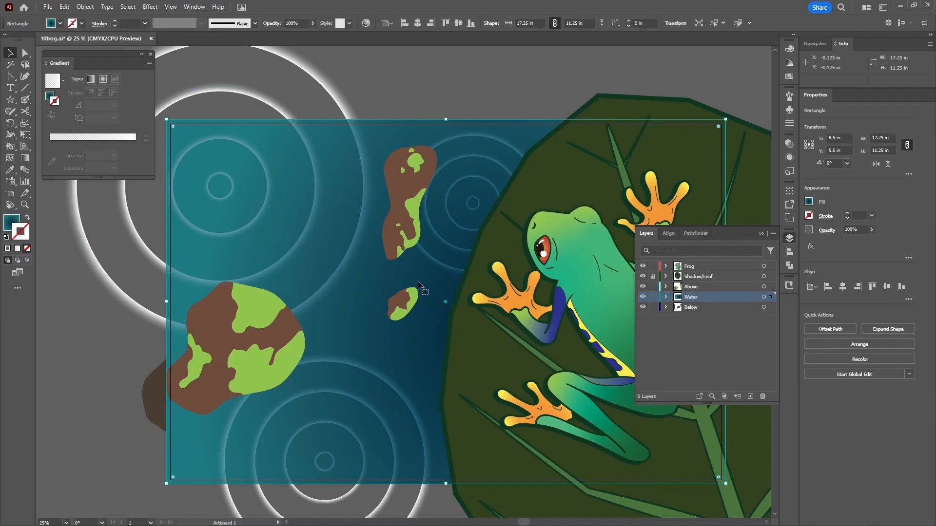
# - Set the water rectangle's Transparency blending mode to Overlay
pyautogui.click(790, 144)
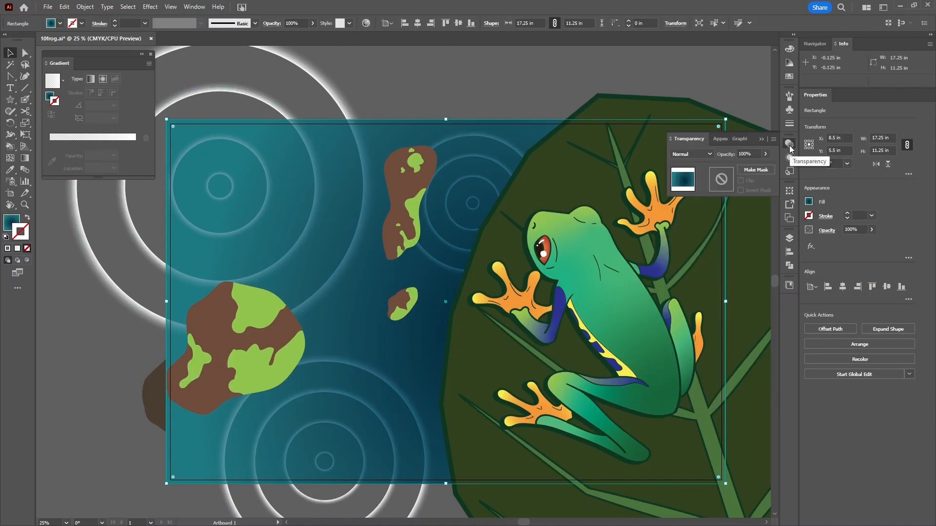
pyautogui.click(691, 154)
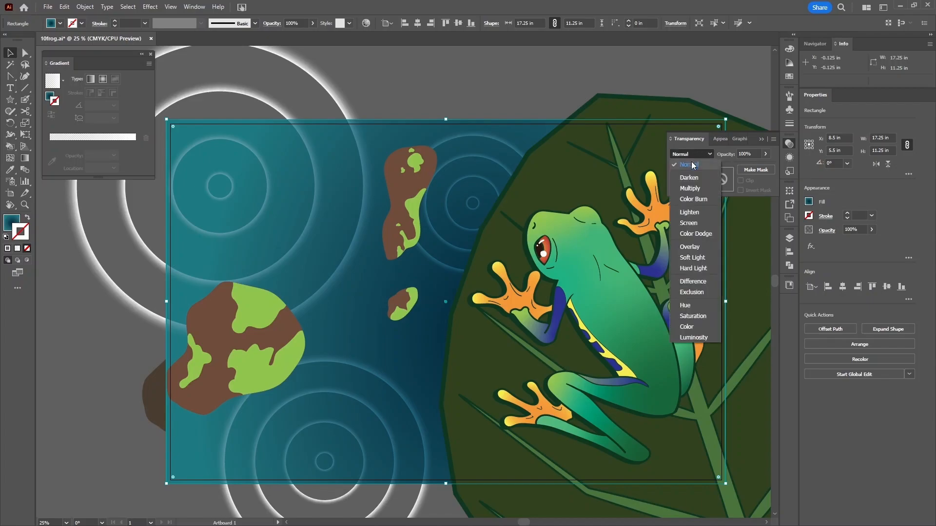
pyautogui.click(689, 247)
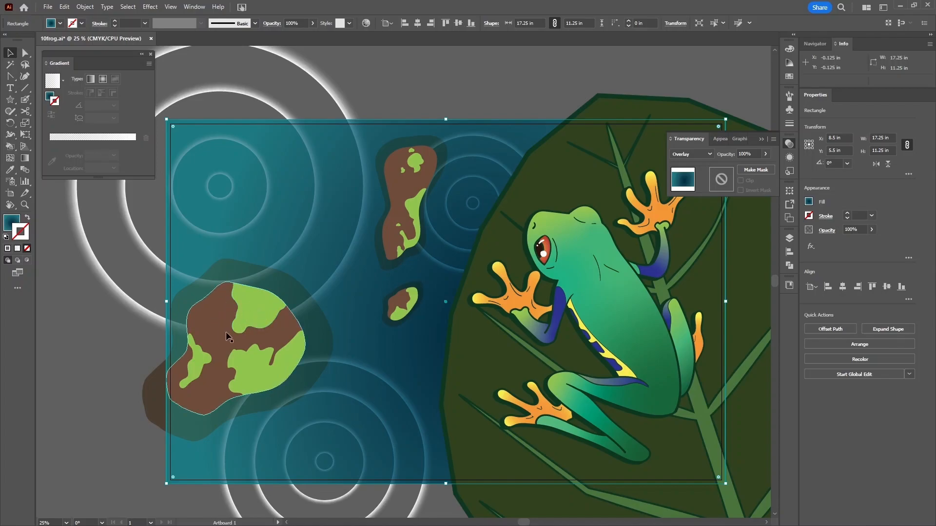
pyautogui.click(356, 332)
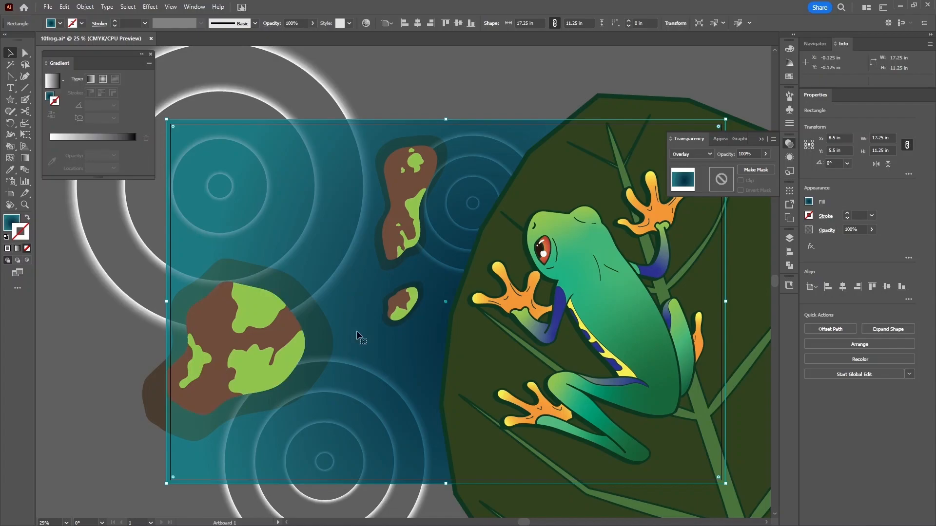
# - Isolate the large brown-and-green rock group for editing
pyautogui.click(198, 368)
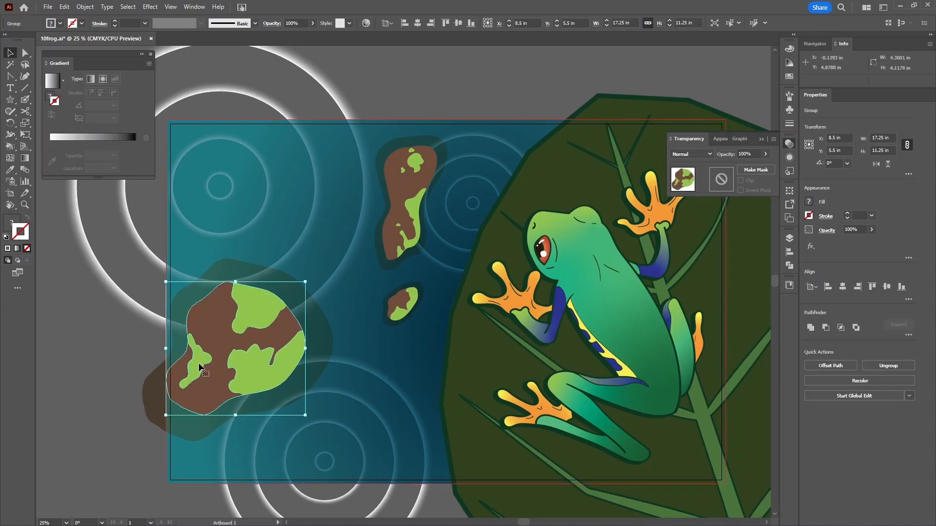
pyautogui.doubleClick(199, 366)
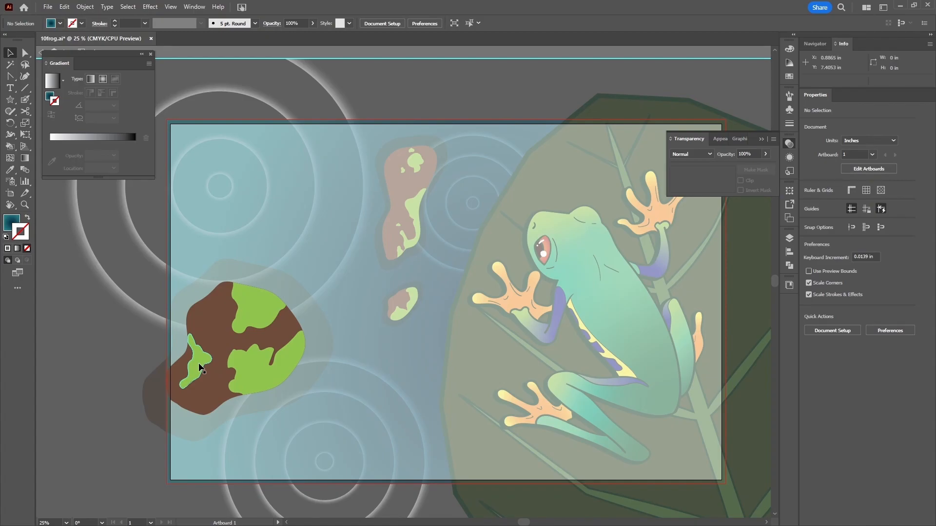
pyautogui.moveTo(72, 53)
pyautogui.mouseDown()
pyautogui.moveTo(65, 68)
pyautogui.moveTo(63, 57)
pyautogui.mouseUp()
pyautogui.click(42, 52)
pyautogui.click(42, 51)
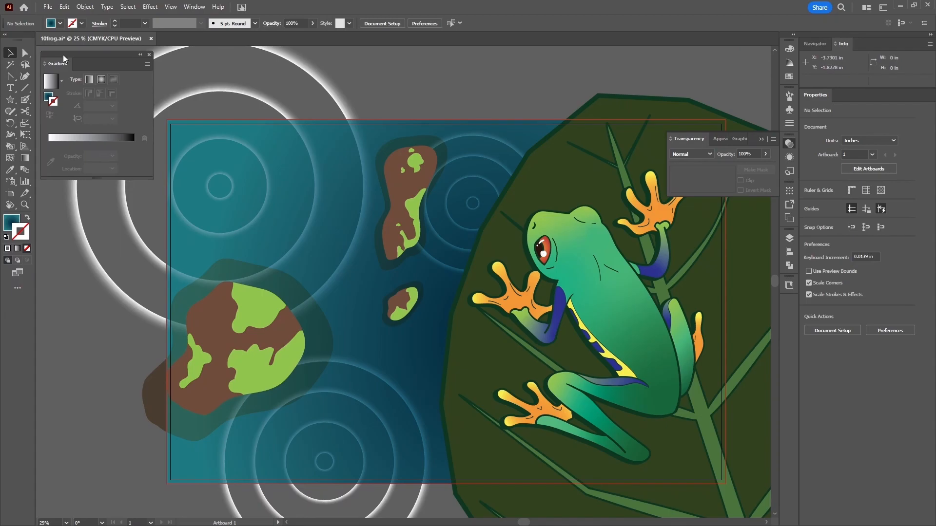
pyautogui.doubleClick(212, 327)
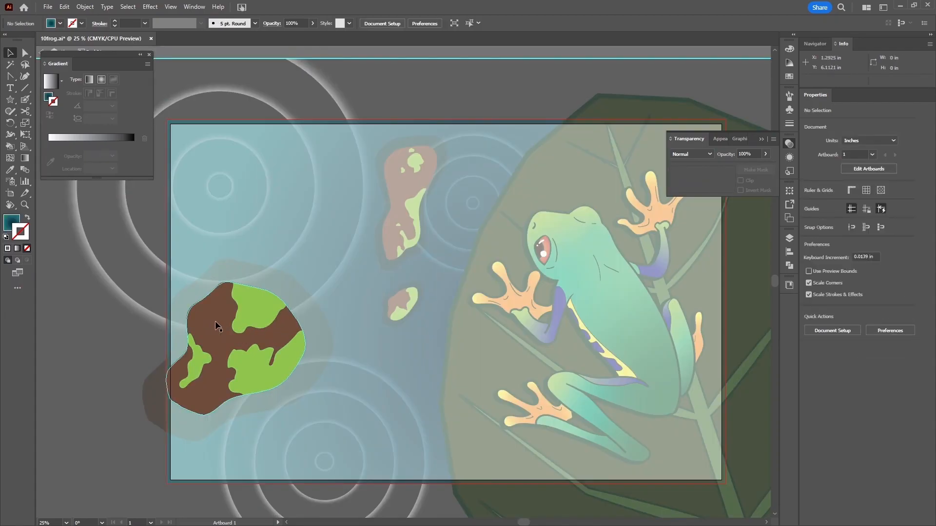
# - Give the rock's three green spots Color Burn blending at 60% opacity
pyautogui.click(258, 309)
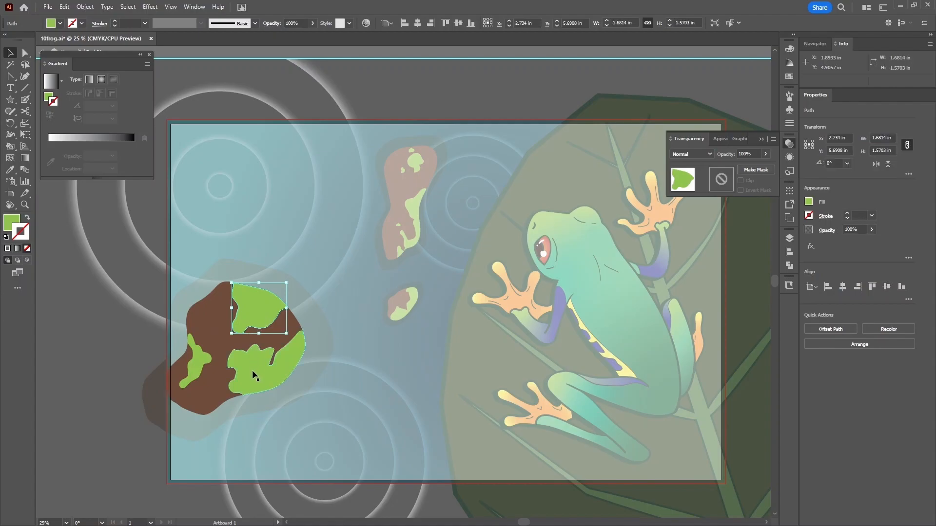
pyautogui.keyDown('shift'); pyautogui.click(253, 373); pyautogui.keyUp('shift')
pyautogui.keyDown('shift'); pyautogui.click(201, 365); pyautogui.keyUp('shift')
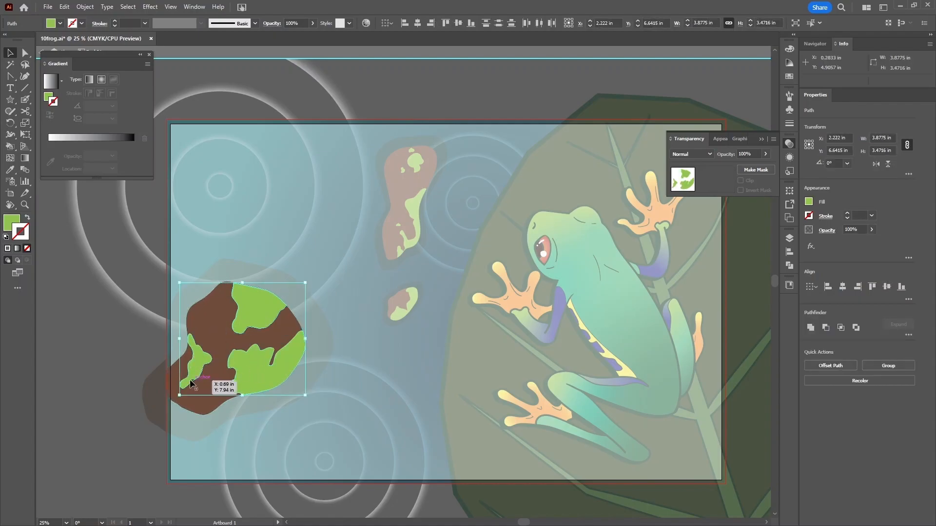
pyautogui.click(691, 154)
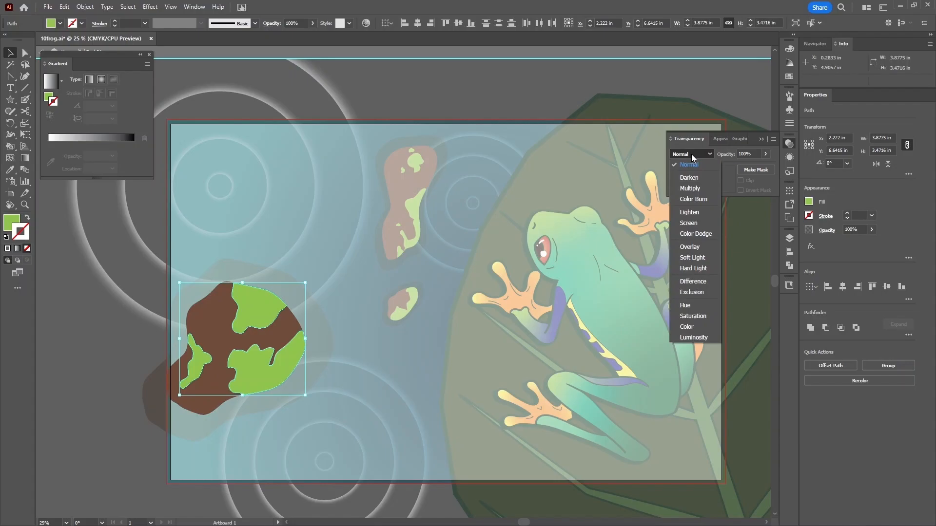
pyautogui.click(706, 200)
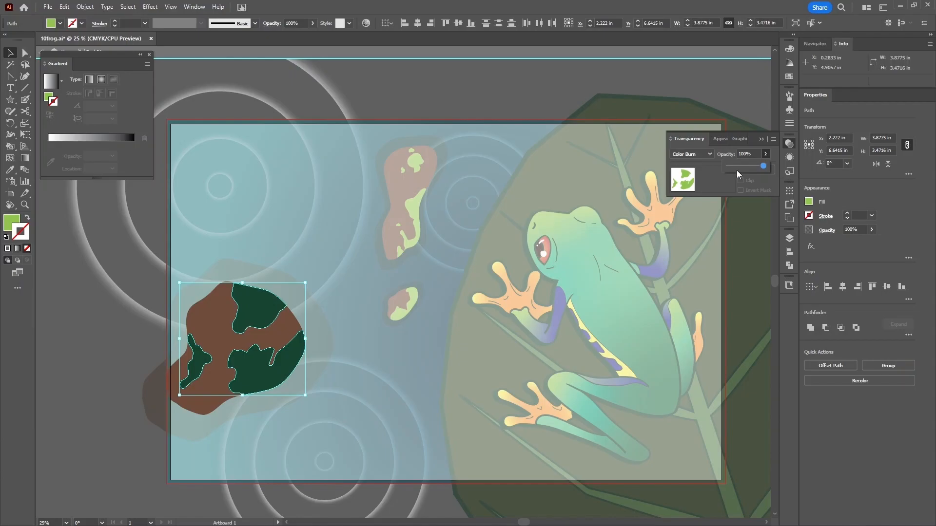
pyautogui.click(748, 155)
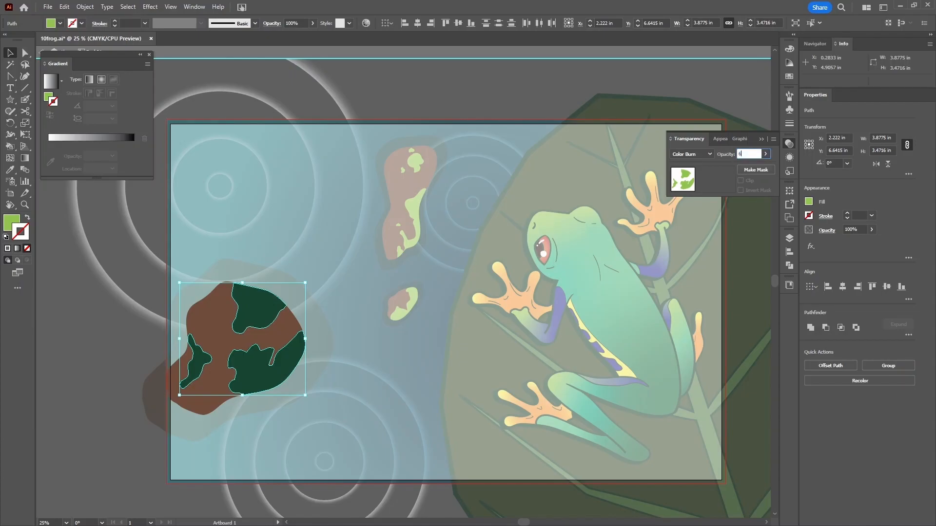
pyautogui.press('Return')
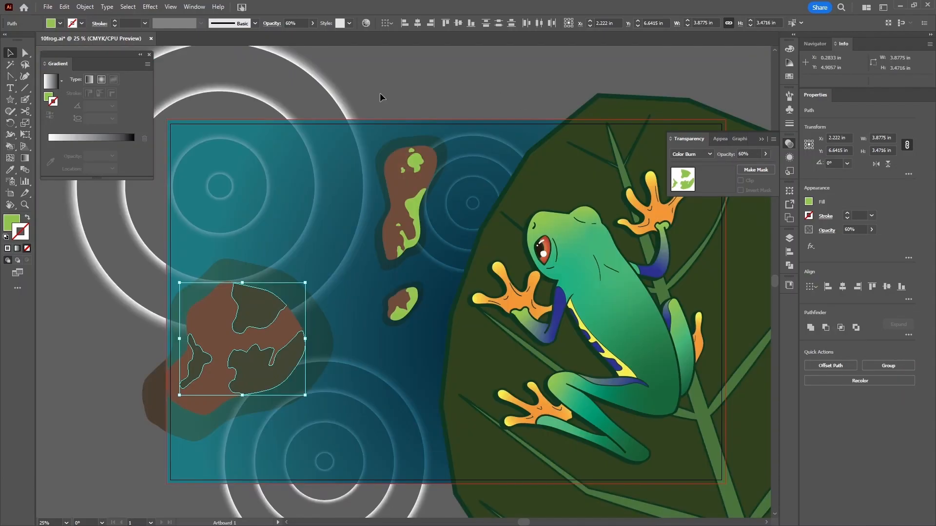
# - Isolate the upper rock and select its green spots with Select Similar Fill Color
pyautogui.doubleClick(417, 166)
pyautogui.click(418, 168)
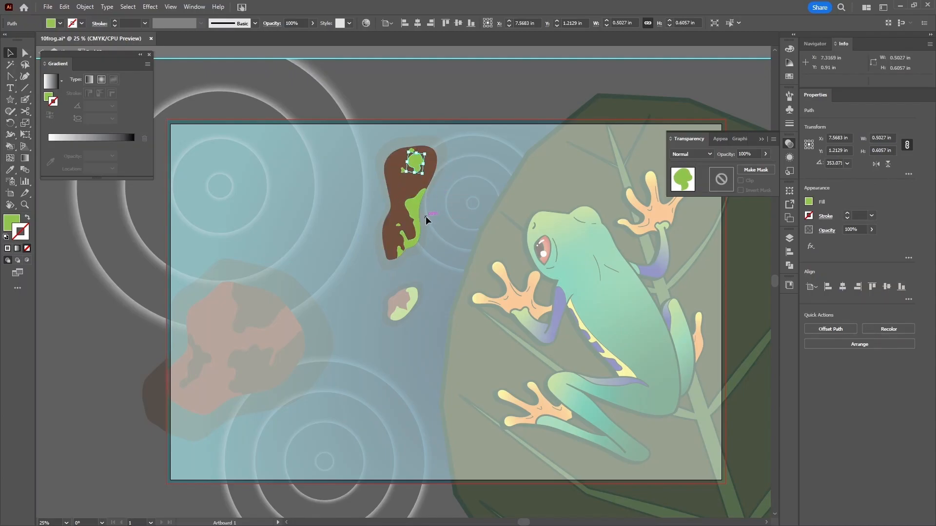
pyautogui.click(733, 24)
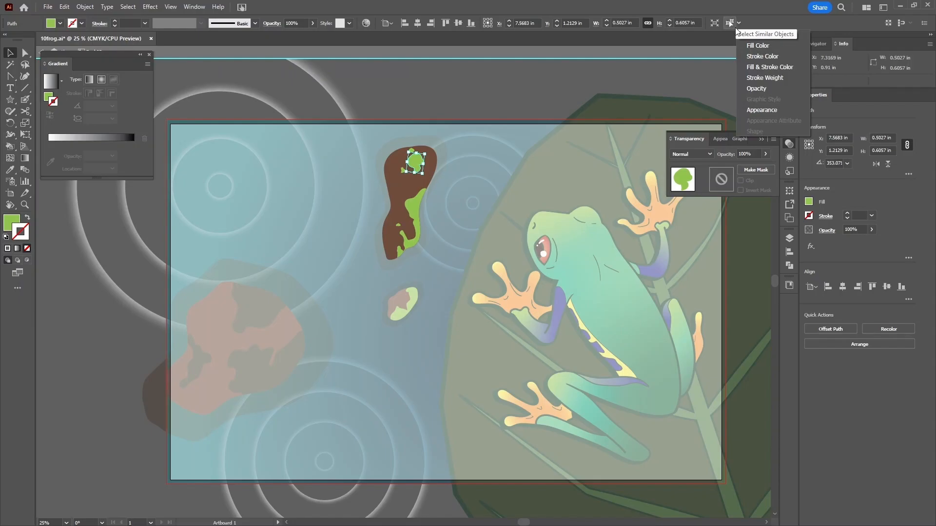
pyautogui.click(759, 47)
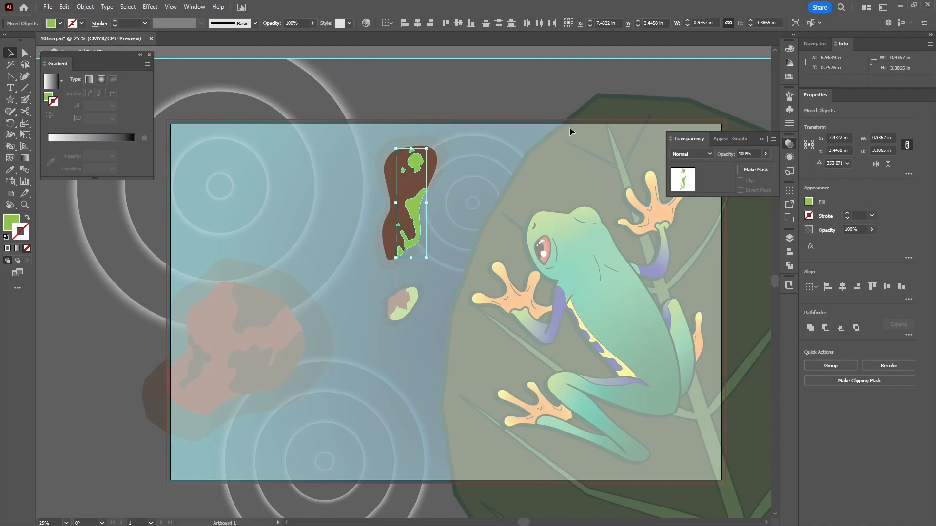
pyautogui.click(462, 103)
pyautogui.click(423, 163)
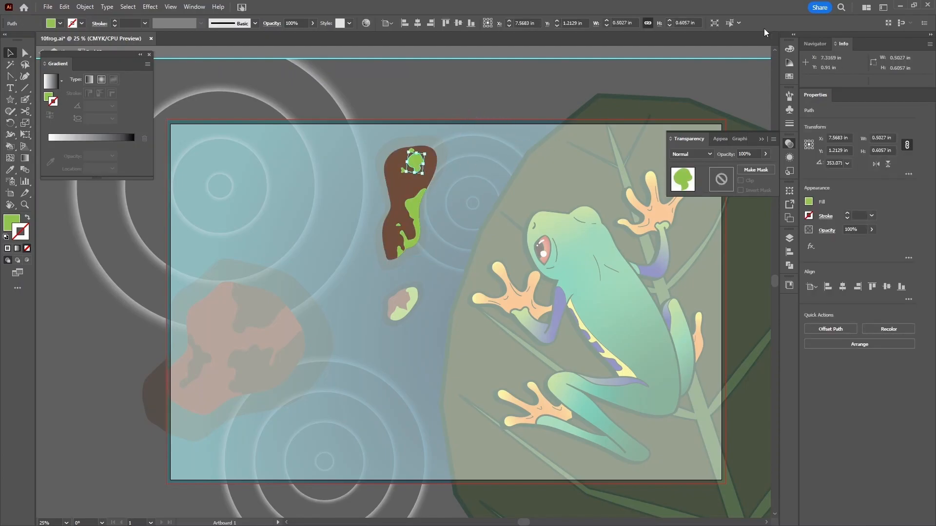
pyautogui.click(739, 22)
pyautogui.click(753, 44)
pyautogui.click(730, 23)
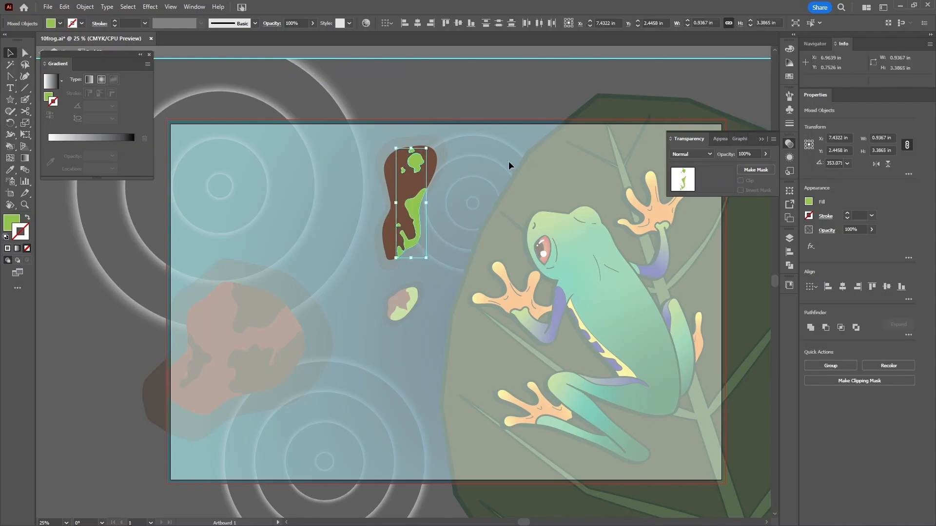
# - Set those green spots to Color Burn at 60% opacity
pyautogui.click(698, 154)
pyautogui.click(699, 199)
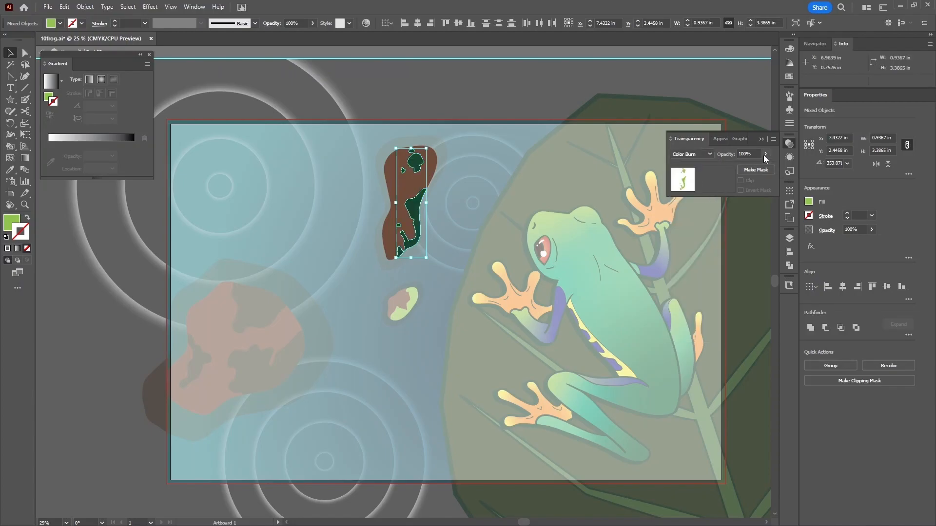
pyautogui.click(741, 154)
pyautogui.write('60')
pyautogui.press('Return')
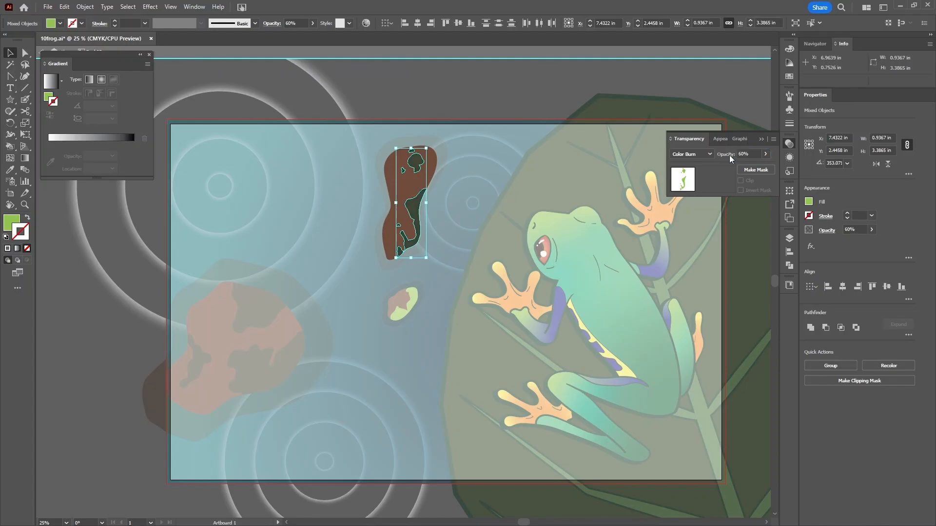
pyautogui.press('Escape')
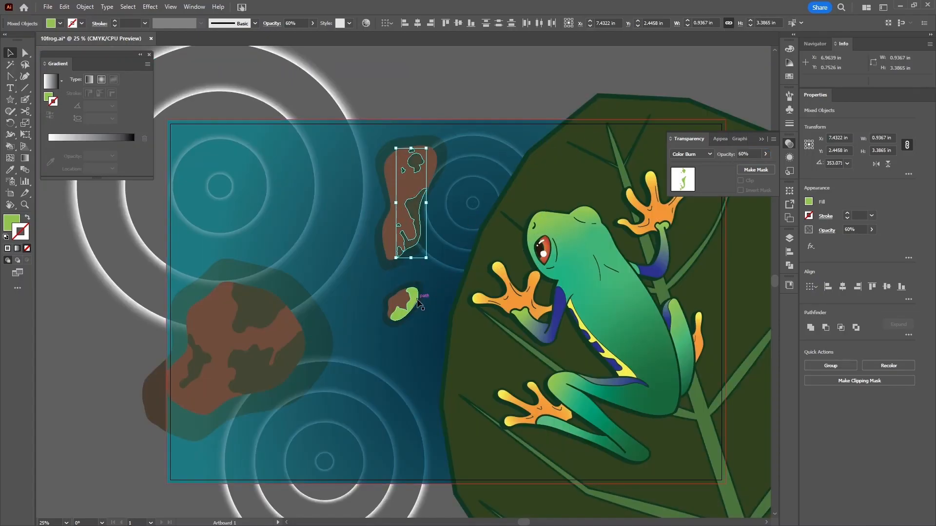
# - Give the small pebble's green part Color Burn at 60% opacity, then exit isolation
pyautogui.click(402, 302)
pyautogui.doubleClick(402, 302)
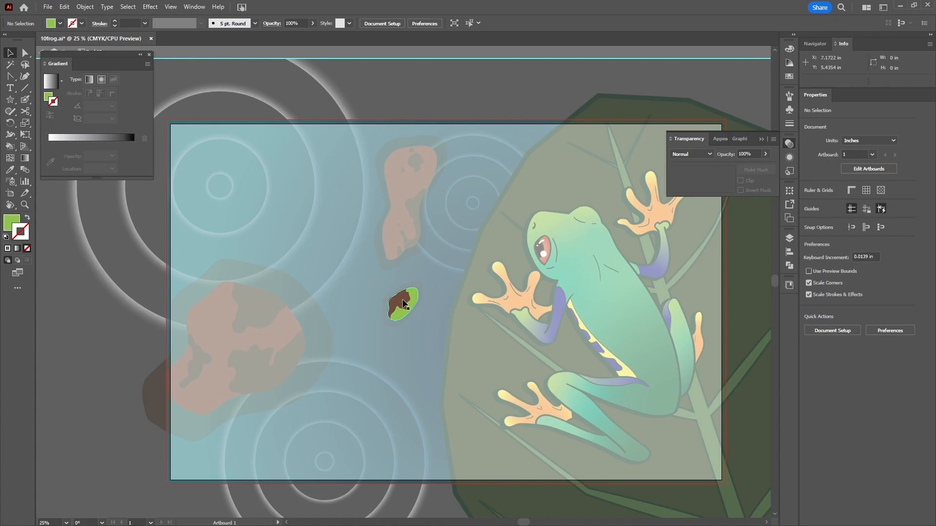
pyautogui.click(399, 316)
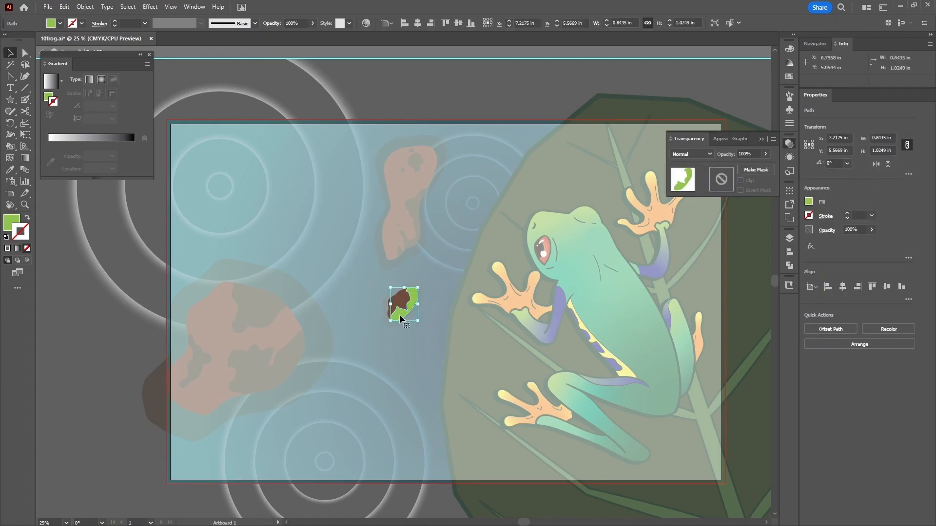
pyautogui.click(693, 154)
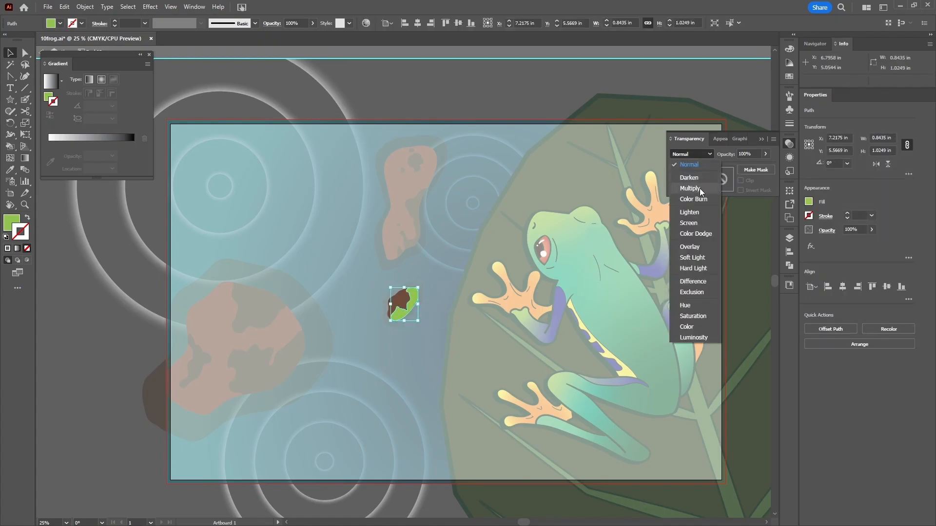
pyautogui.click(693, 199)
pyautogui.click(741, 154)
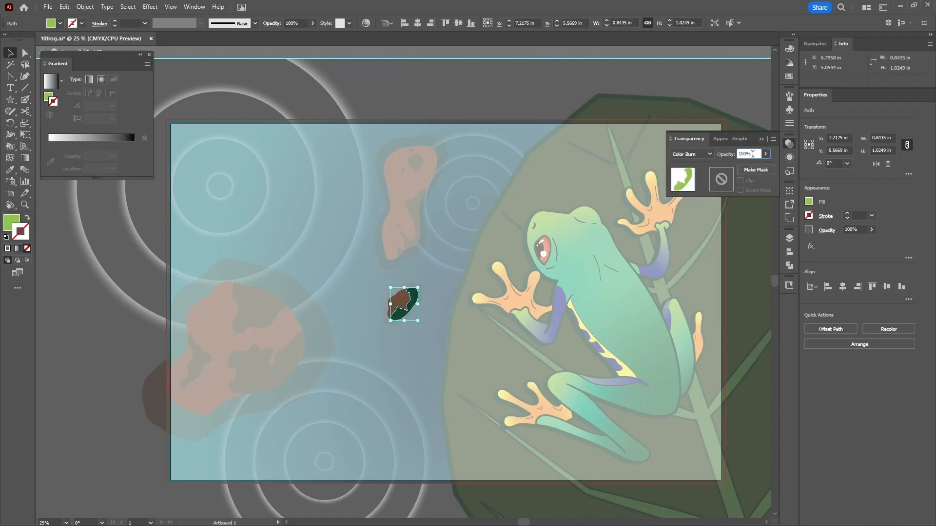
pyautogui.write('60')
pyautogui.press('Return')
pyautogui.click(40, 52)
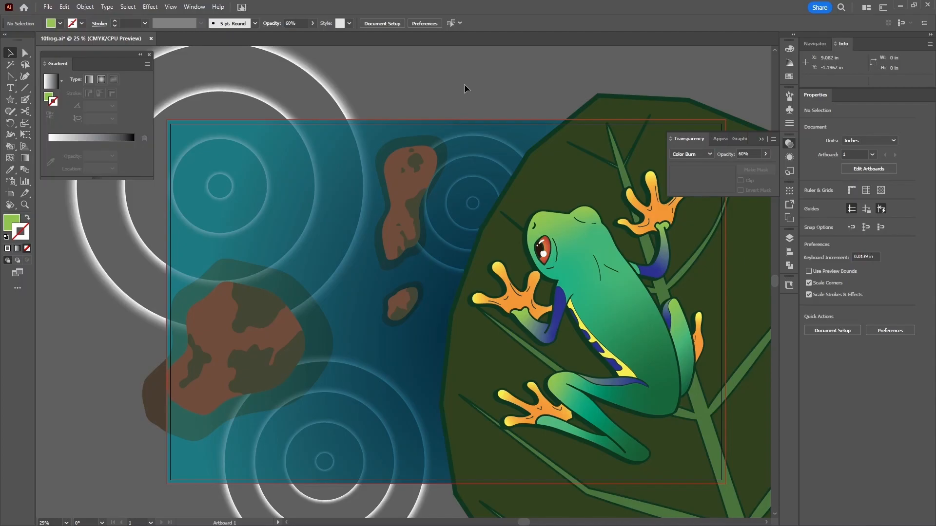
# - Ungroup the large left, tall middle and small rock groups in turn
pyautogui.click(207, 319)
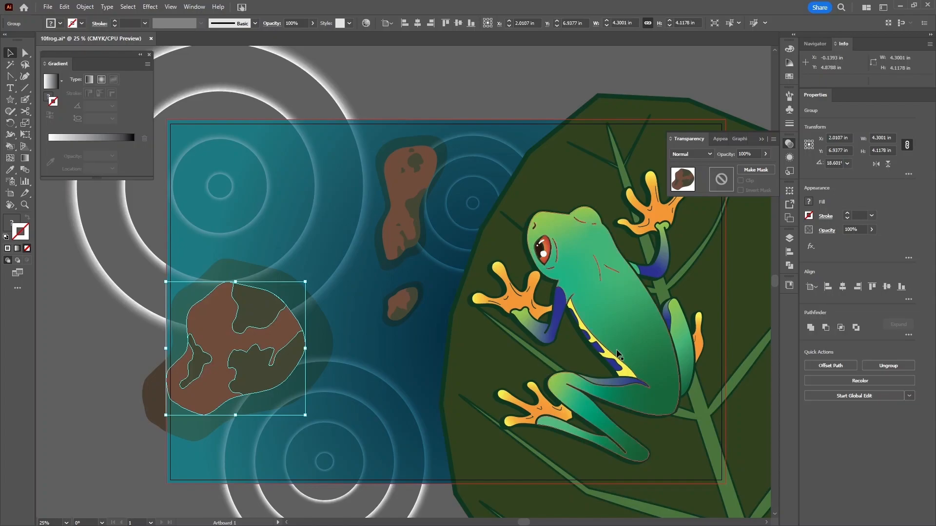
pyautogui.click(880, 367)
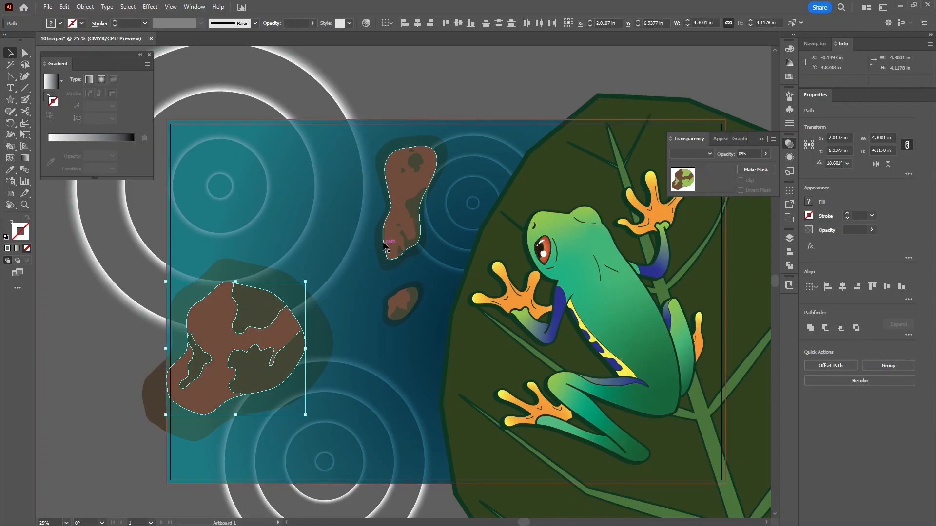
pyautogui.click(415, 195)
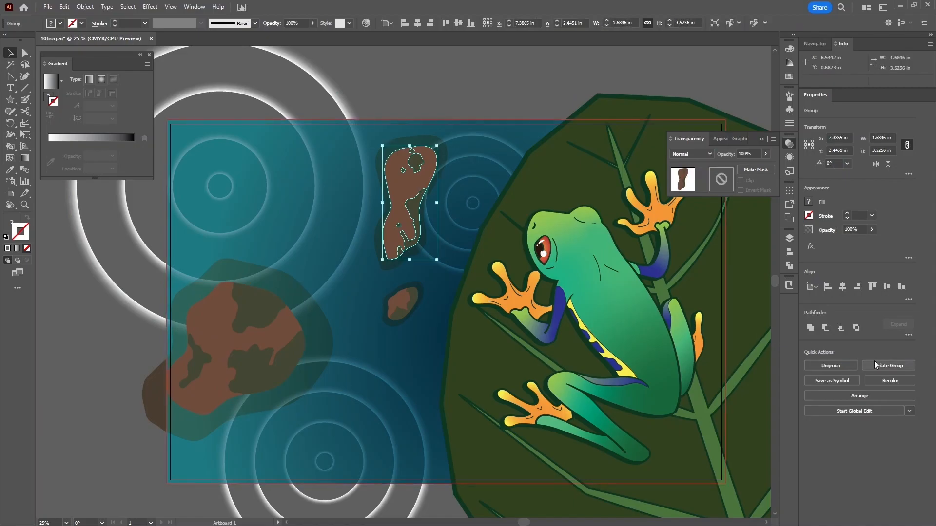
pyautogui.click(847, 369)
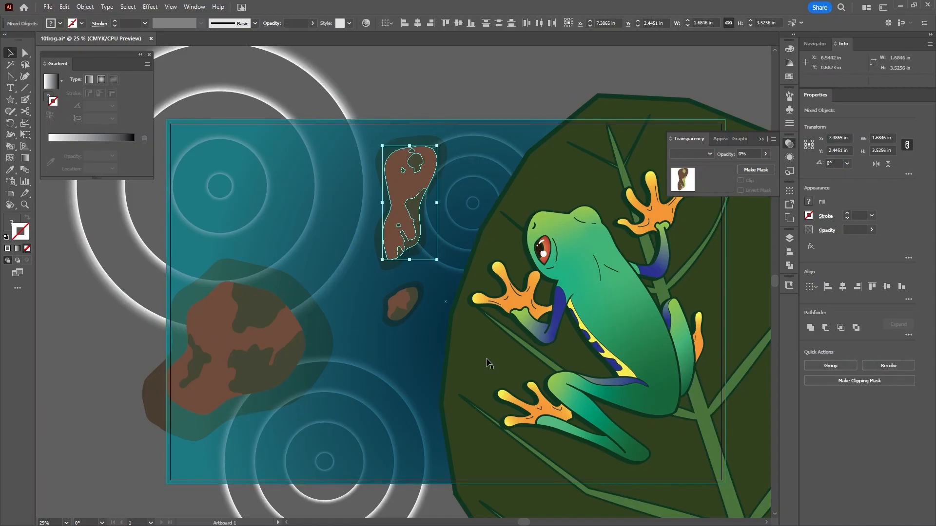
pyautogui.click(402, 303)
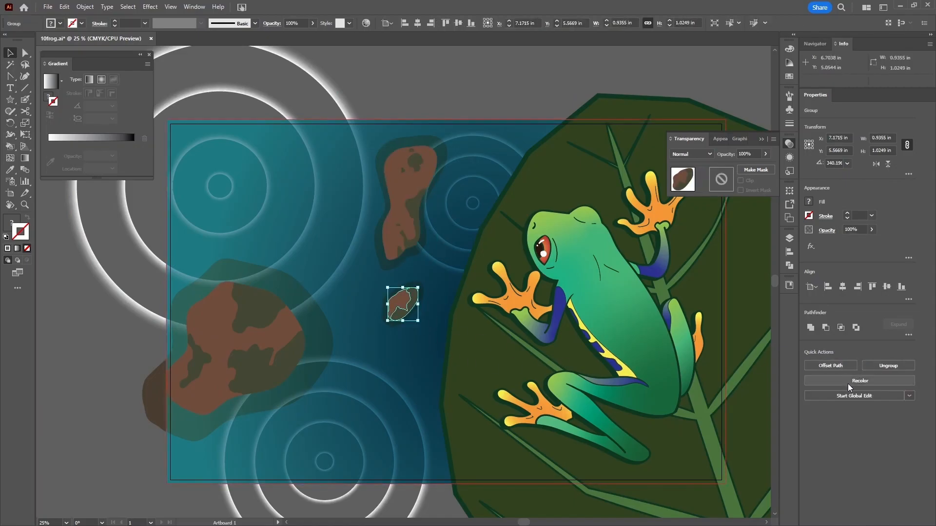
pyautogui.click(888, 367)
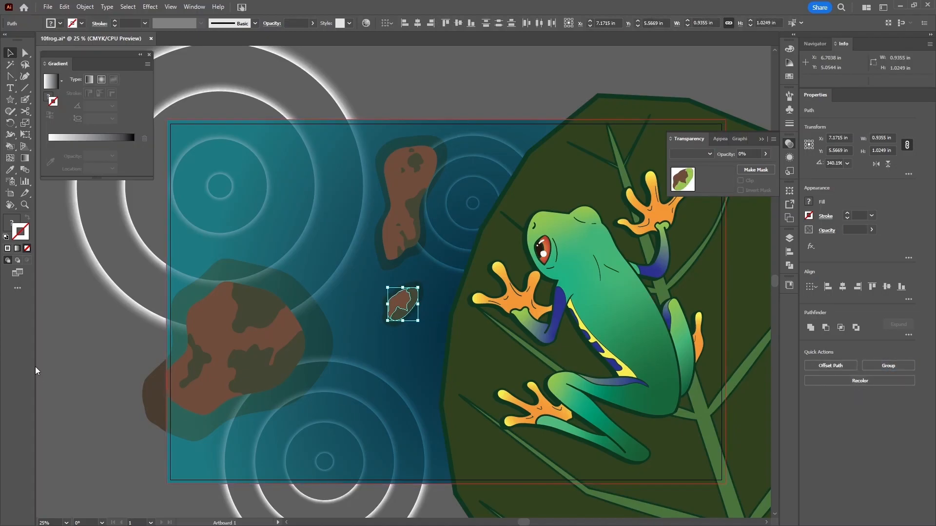
# - Select the brown bodies of the large, tall and small rocks together
pyautogui.click(219, 325)
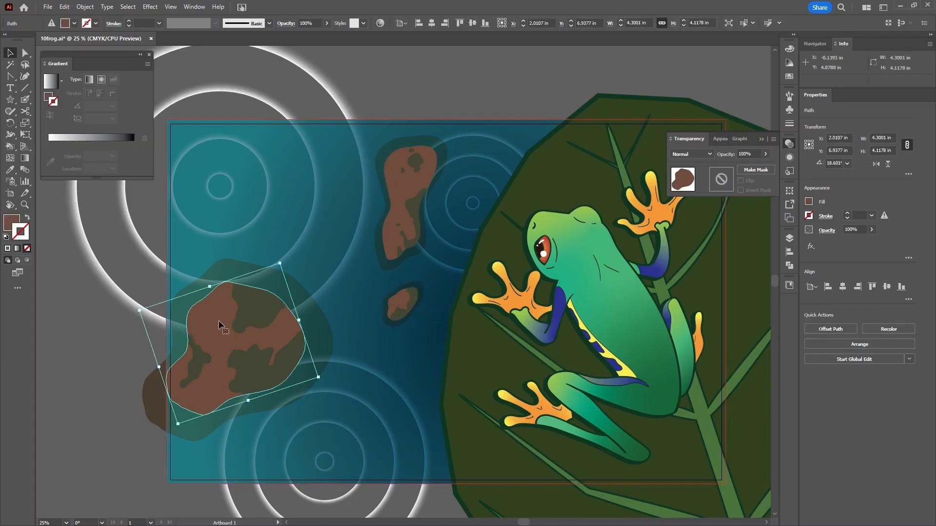
pyautogui.keyDown('shift'); pyautogui.click(410, 184); pyautogui.keyUp('shift')
pyautogui.keyDown('shift'); pyautogui.click(385, 300); pyautogui.keyUp('shift')
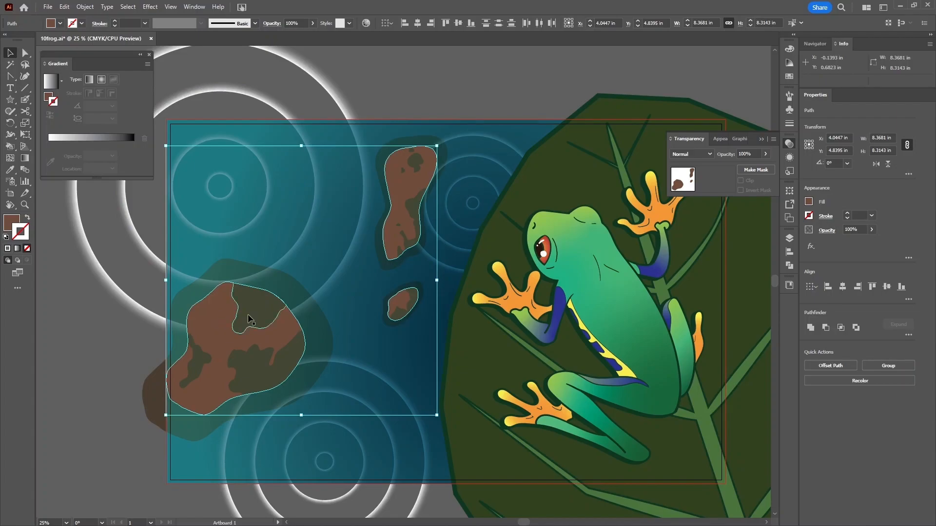
# - Give the selected rock bodies a linear gradient fill and color its start stop brown
pyautogui.click(50, 97)
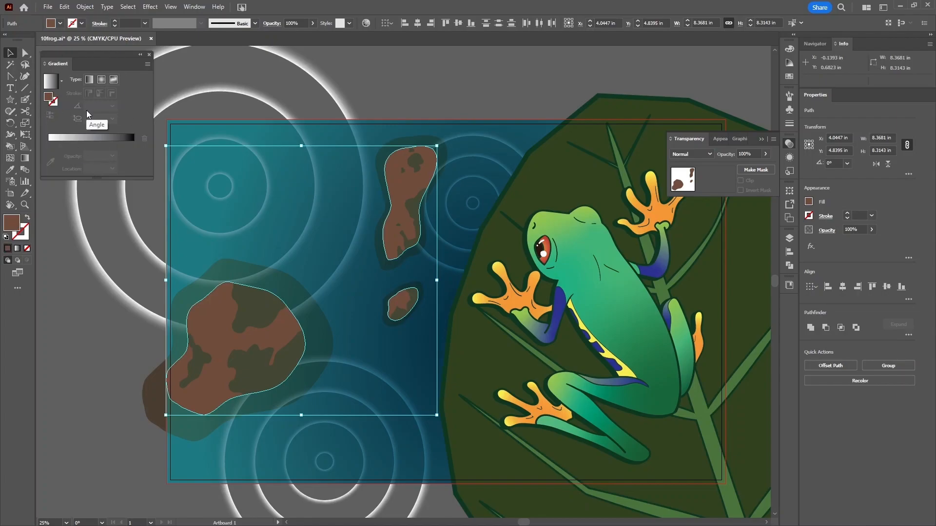
pyautogui.click(99, 138)
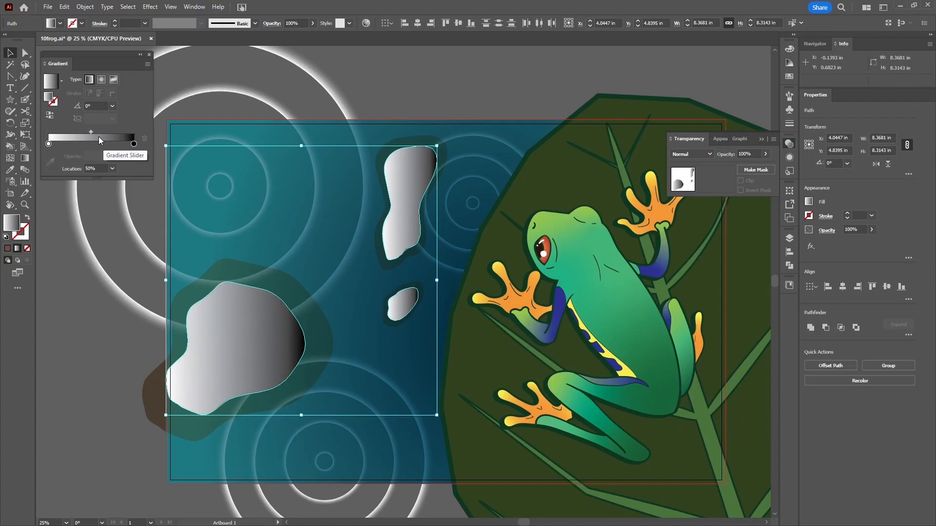
pyautogui.click(134, 145)
pyautogui.click(48, 144)
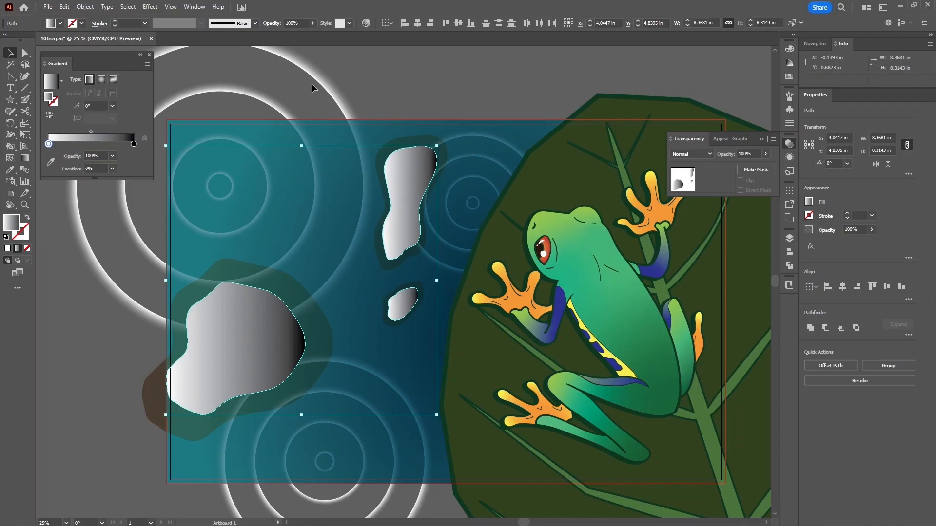
pyautogui.click(789, 76)
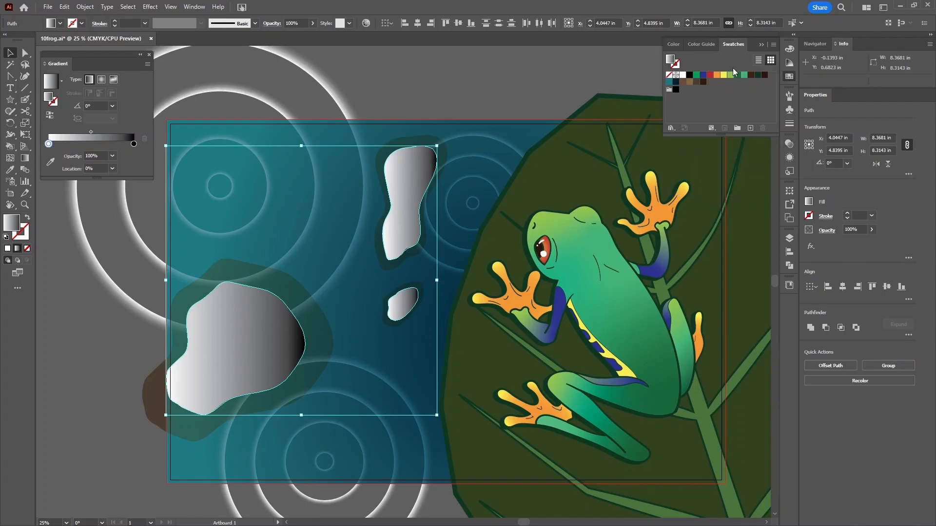
pyautogui.moveTo(689, 82); pyautogui.dragTo(49, 145)
# - Add a dark brown gradient stop at 50% and make the end stop dark brown
pyautogui.click(696, 82)
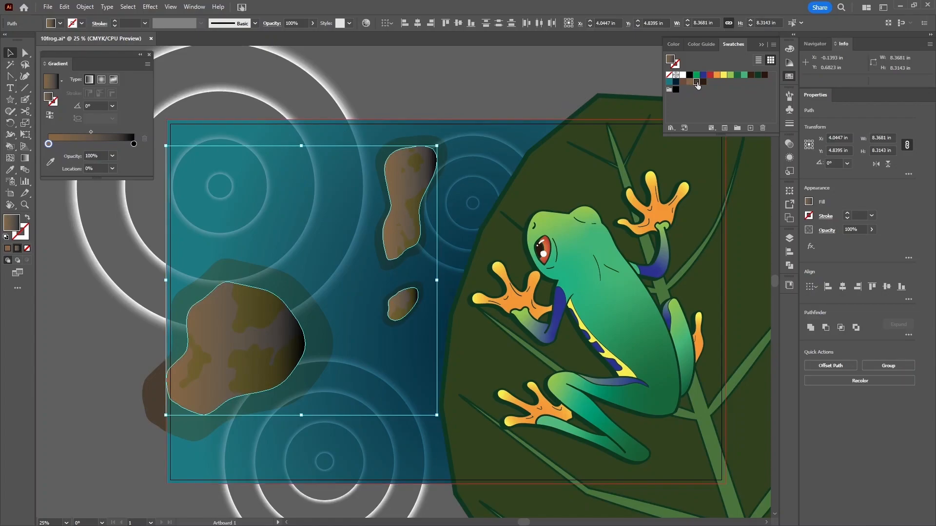
pyautogui.click(90, 146)
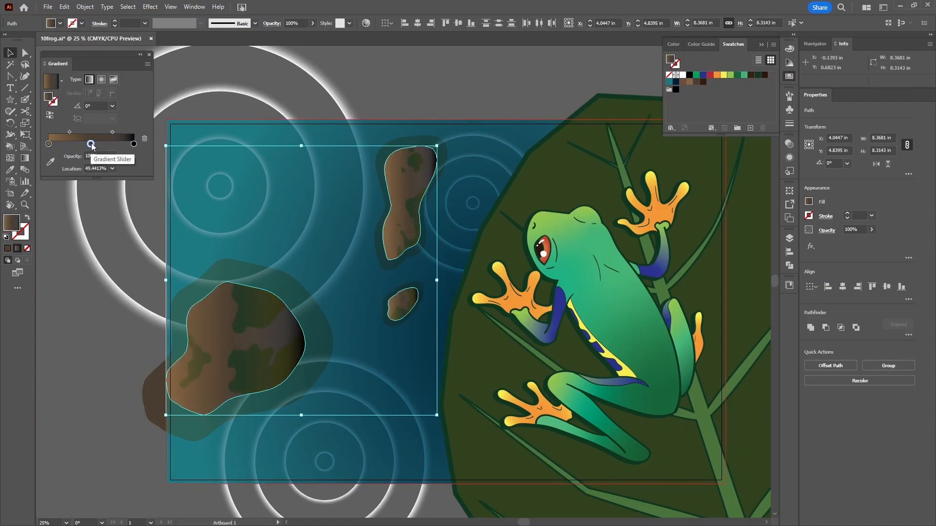
pyautogui.click(113, 169)
pyautogui.click(117, 230)
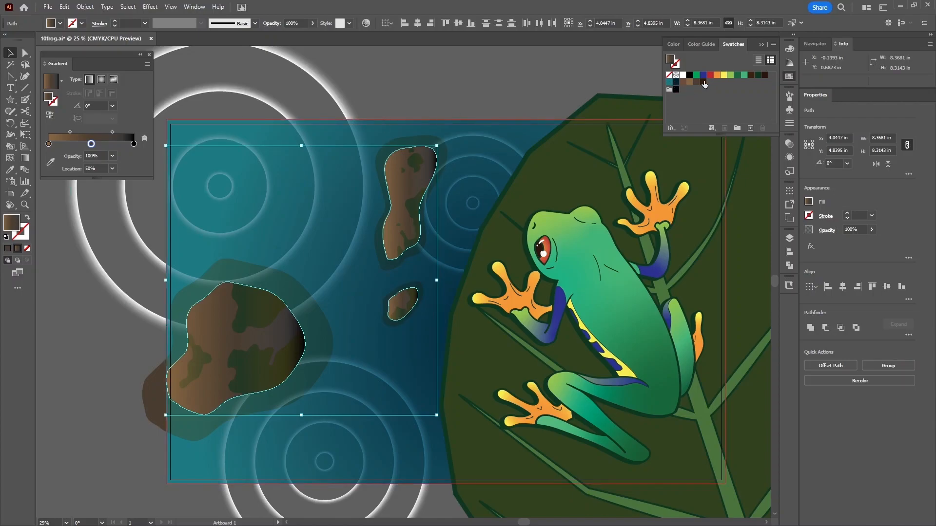
pyautogui.moveTo(703, 83); pyautogui.dragTo(134, 143)
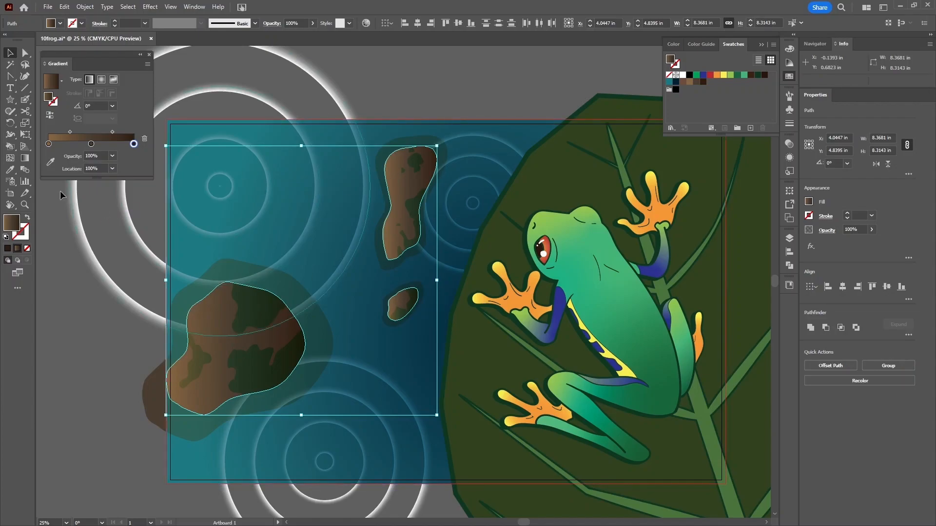
# - Drag the rock gradient diagonally across all three rocks at about -37.5°
pyautogui.click(27, 161)
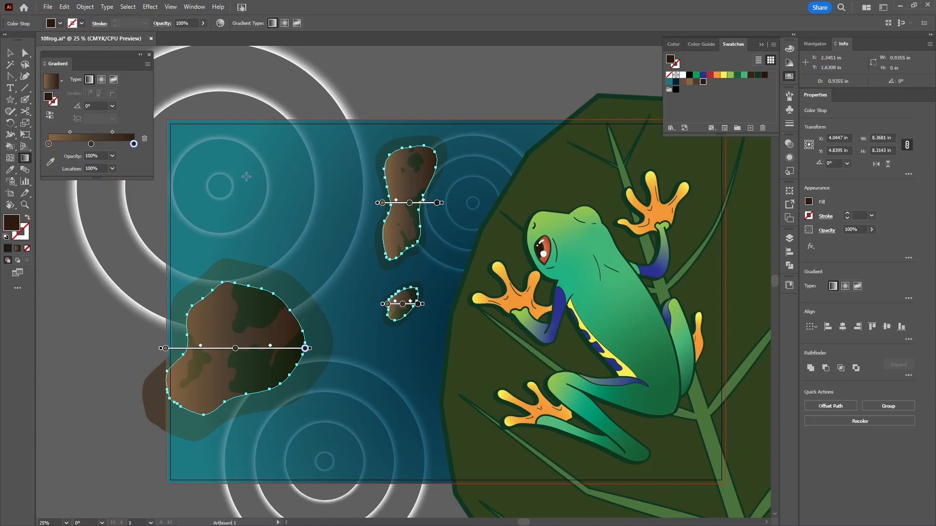
pyautogui.moveTo(238, 170)
pyautogui.mouseDown()
pyautogui.moveTo(370, 329)
pyautogui.moveTo(428, 356)
pyautogui.mouseUp()
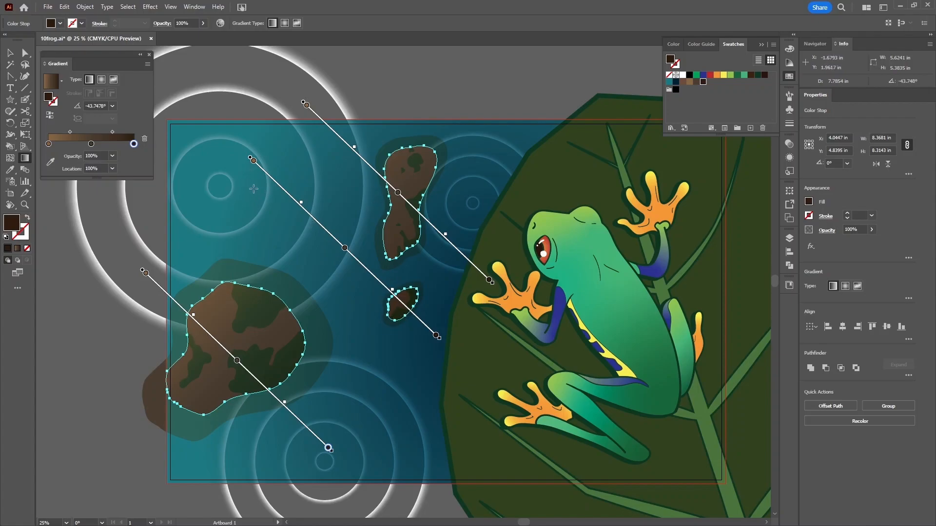
pyautogui.moveTo(256, 190); pyautogui.dragTo(421, 319)
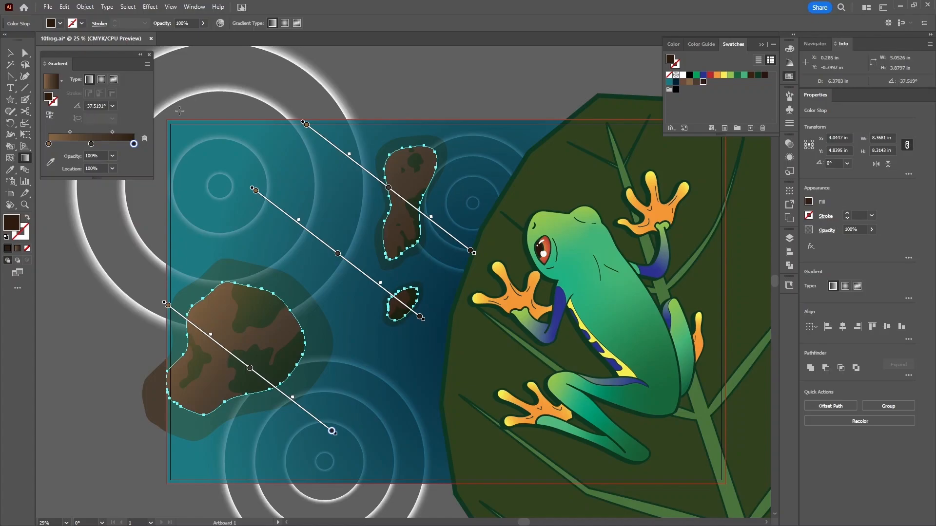
pyautogui.click(10, 53)
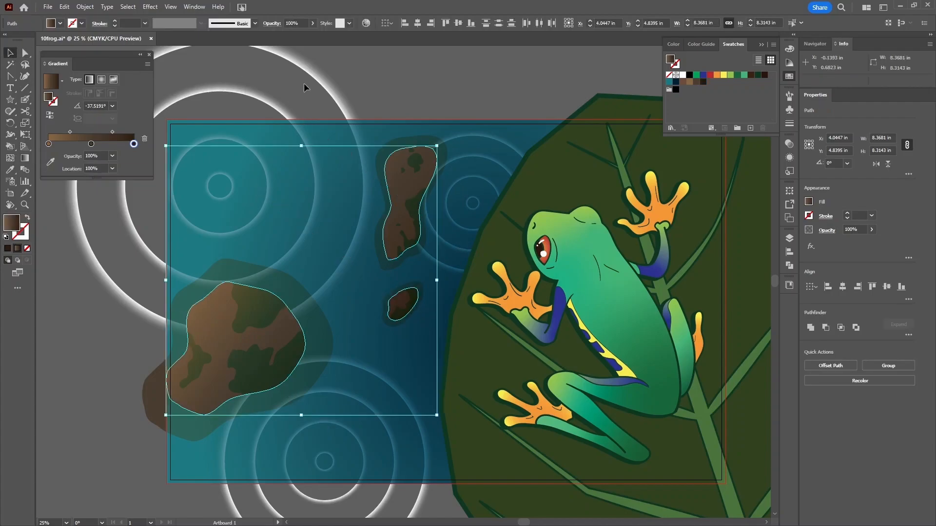
# - Give the large brown rock a teal stroke at 5 pt weight
pyautogui.click(373, 71)
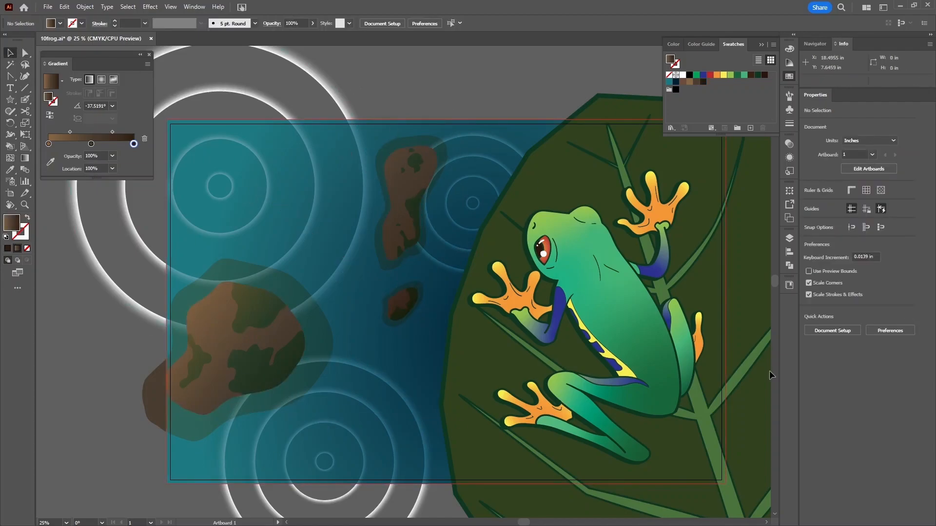
pyautogui.press('F7')
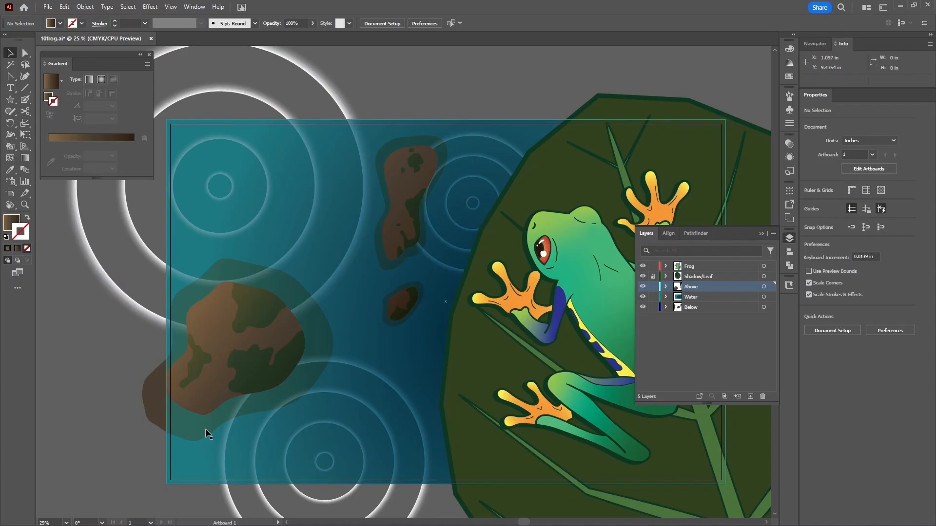
pyautogui.click(203, 398)
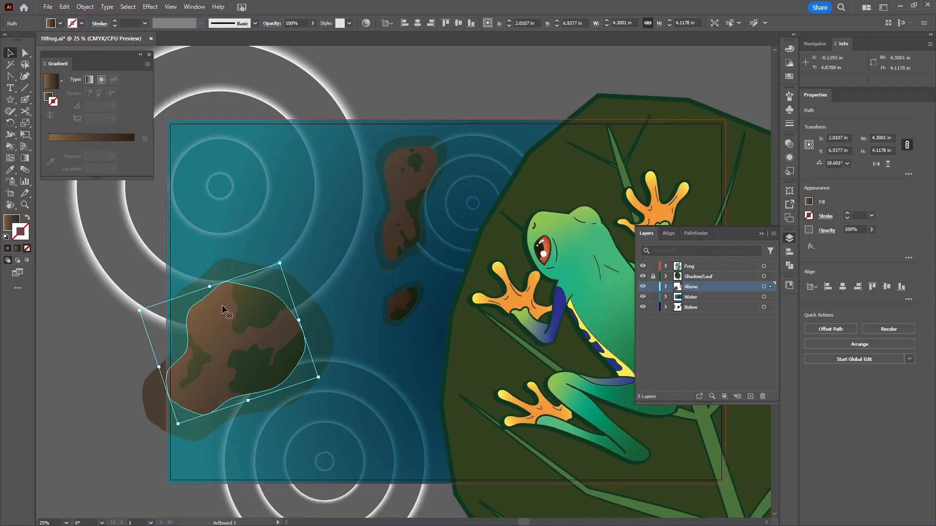
pyautogui.click(788, 78)
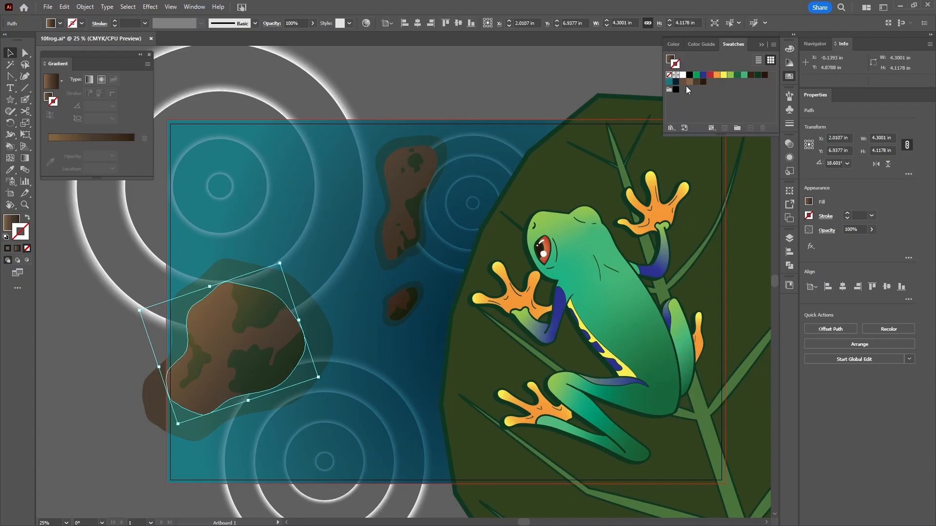
pyautogui.click(670, 83)
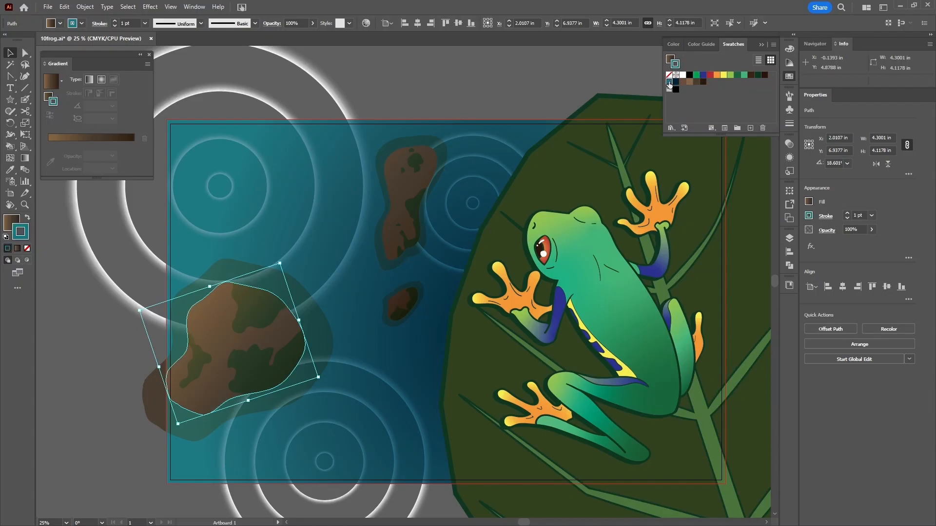
pyautogui.click(854, 215)
pyautogui.press('Up')
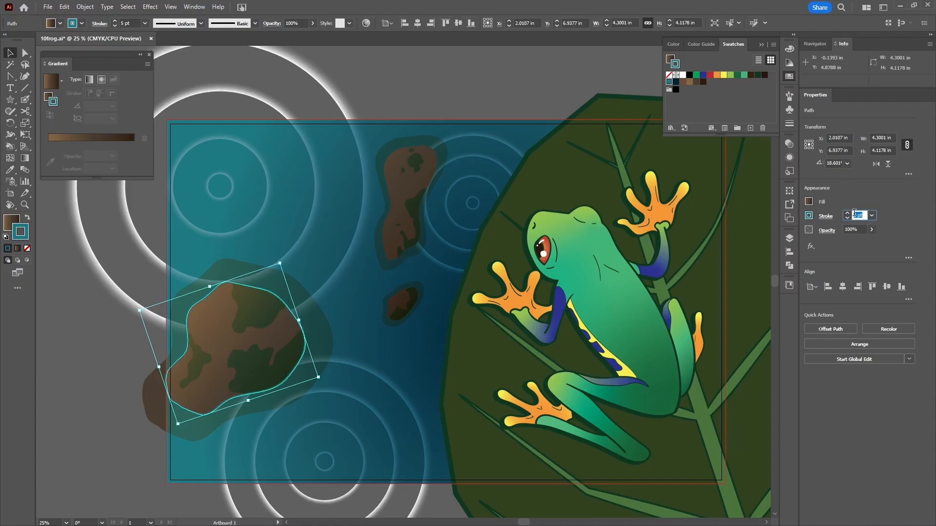
pyautogui.press('Down')
pyautogui.press('Up')
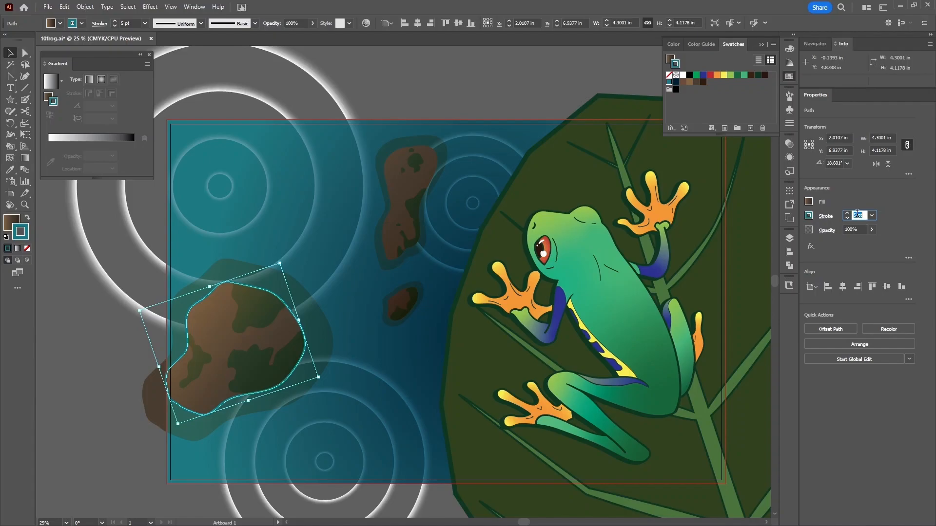
# - Show the large rock's Appearance attributes and try lowering the whole rock's opacity
pyautogui.click(790, 158)
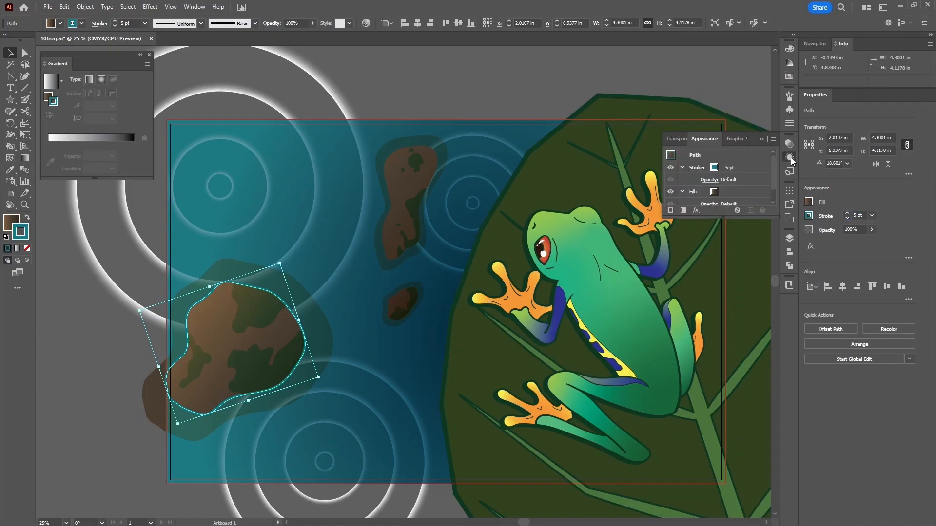
pyautogui.click(387, 86)
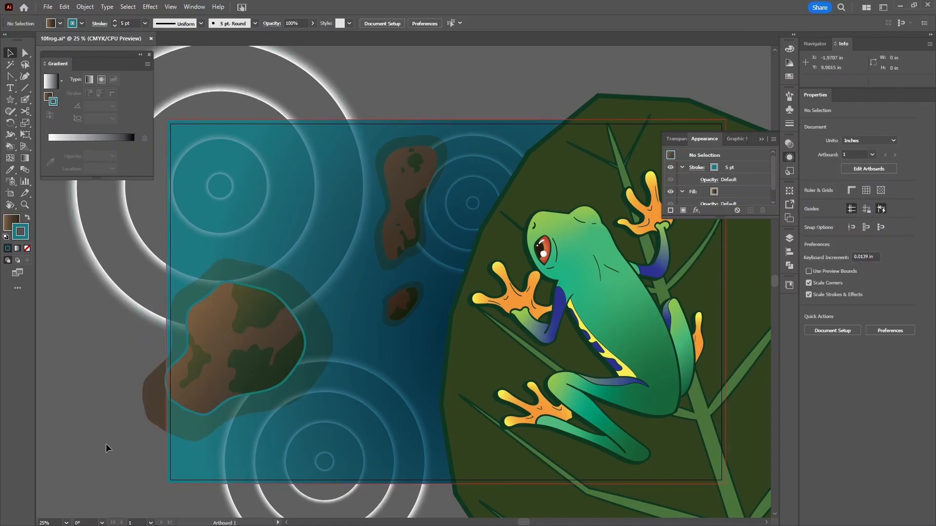
pyautogui.click(204, 302)
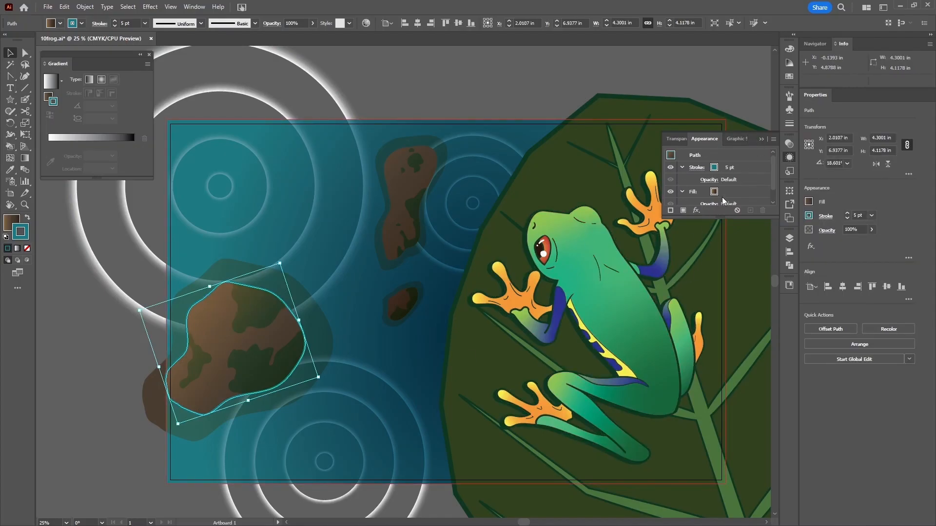
pyautogui.moveTo(722, 219); pyautogui.dragTo(724, 248)
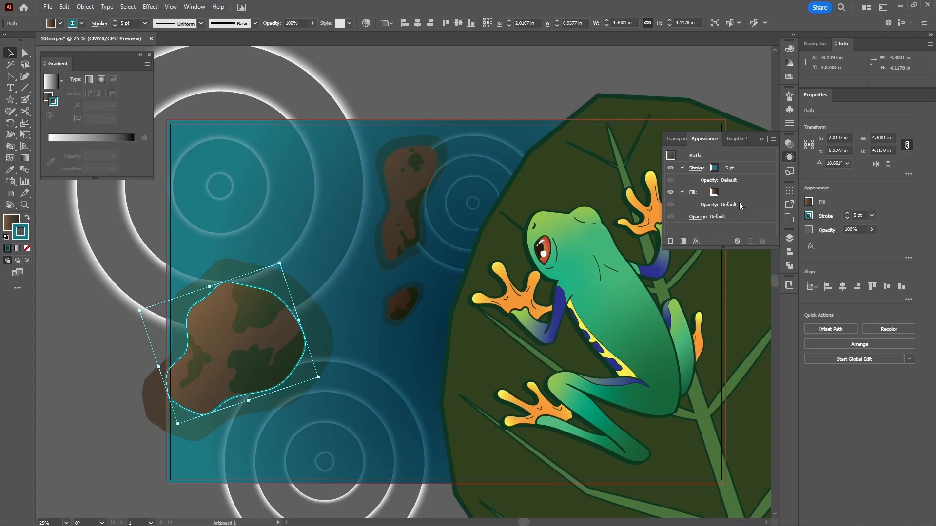
pyautogui.click(700, 220)
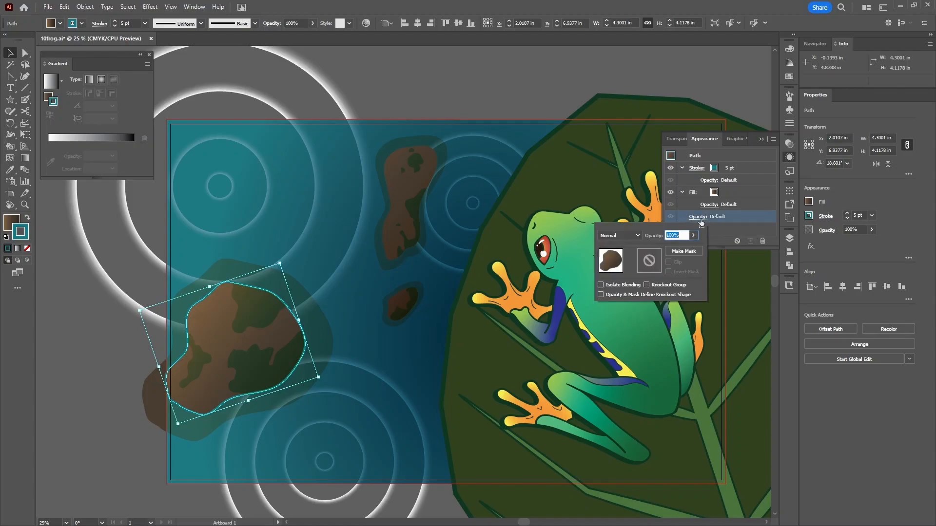
pyautogui.click(693, 236)
pyautogui.moveTo(692, 247)
pyautogui.mouseDown()
pyautogui.moveTo(678, 248)
pyautogui.moveTo(702, 253)
pyautogui.mouseUp()
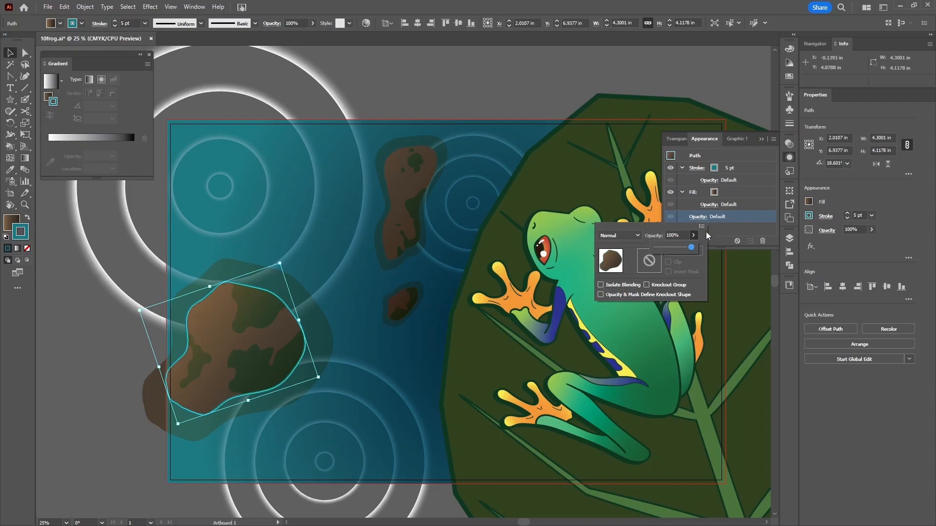
pyautogui.click(764, 222)
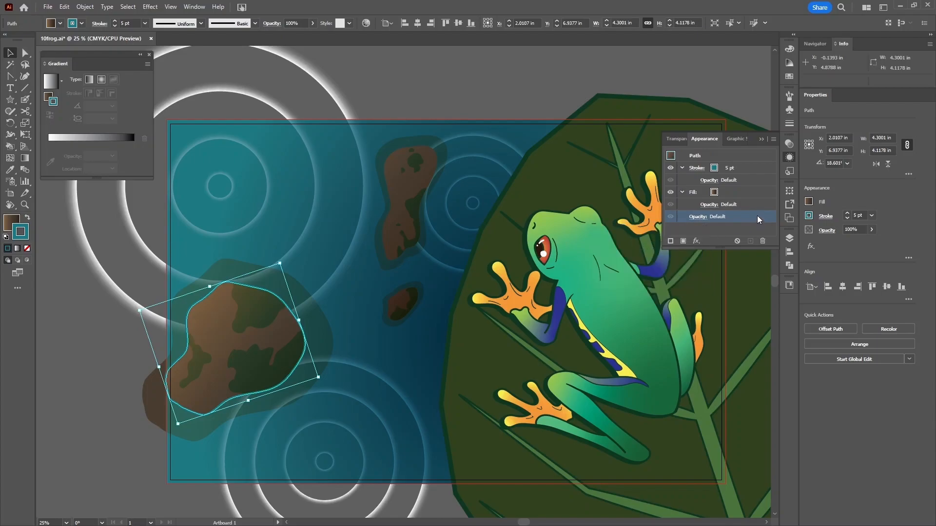
# - Try out different opacities for the large rock's fill
pyautogui.click(713, 207)
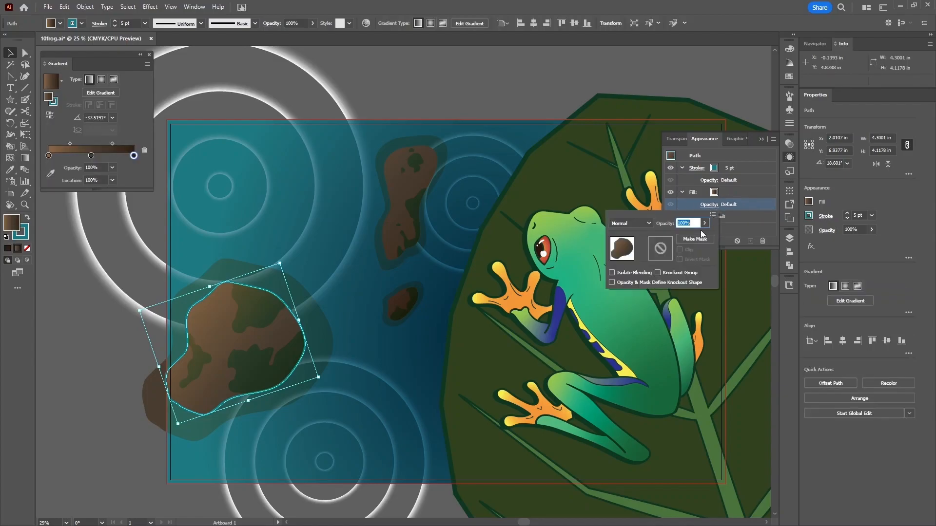
pyautogui.click(704, 225)
pyautogui.moveTo(702, 235); pyautogui.dragTo(732, 220)
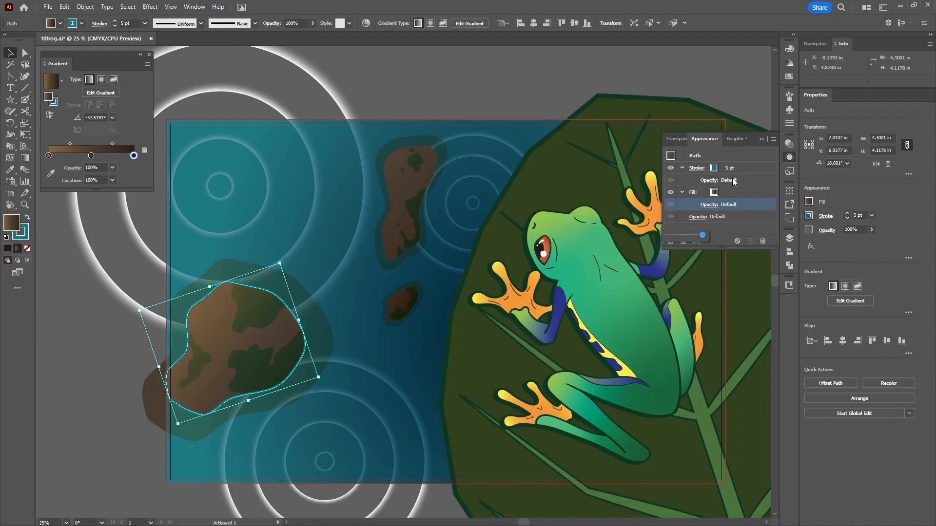
pyautogui.click(710, 180)
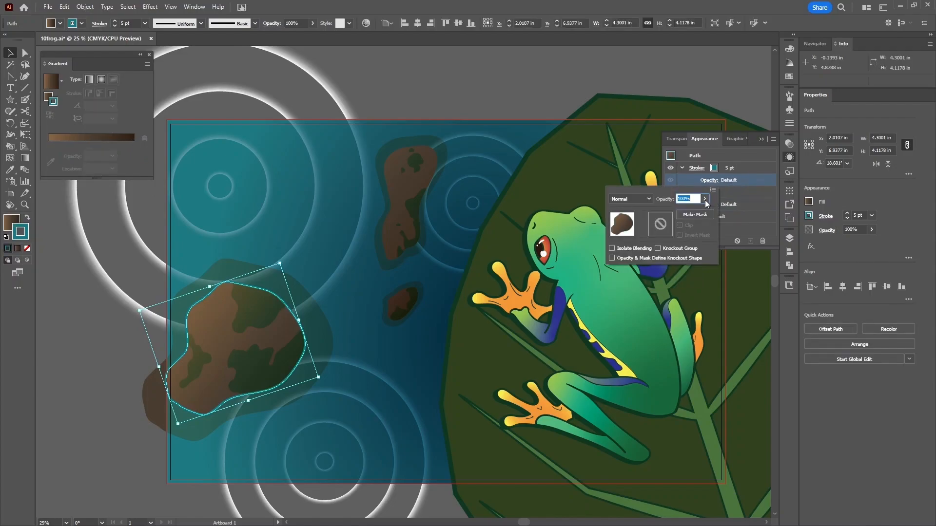
pyautogui.click(745, 180)
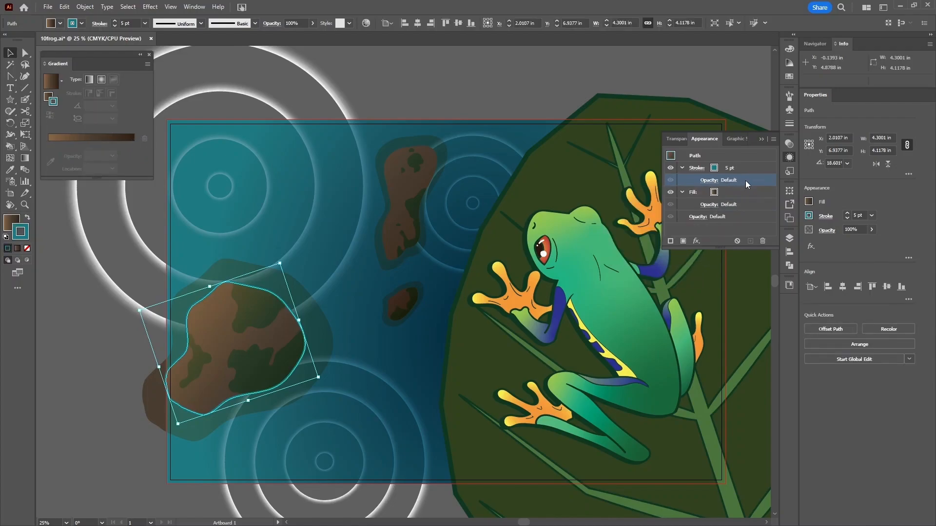
# - Set the large rock's outline opacity to 20%
pyautogui.click(708, 181)
pyautogui.write('2')
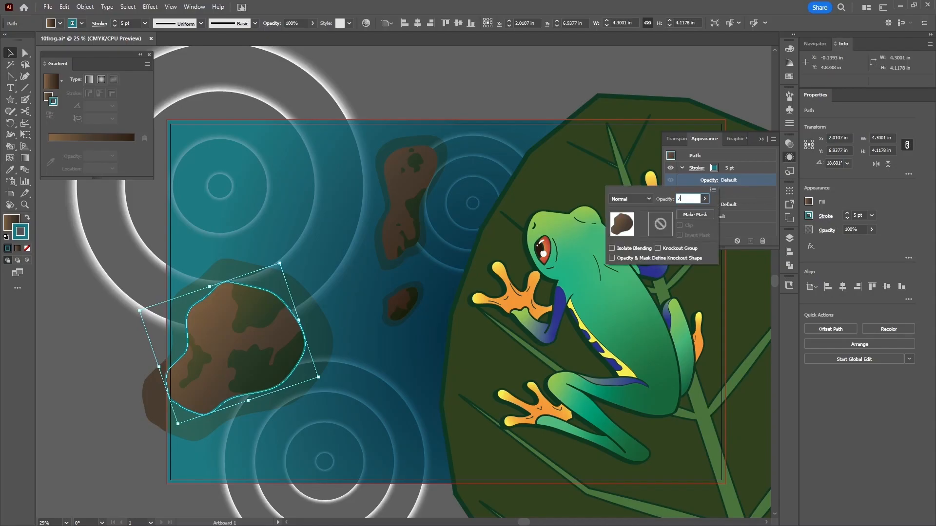
pyautogui.press('Return')
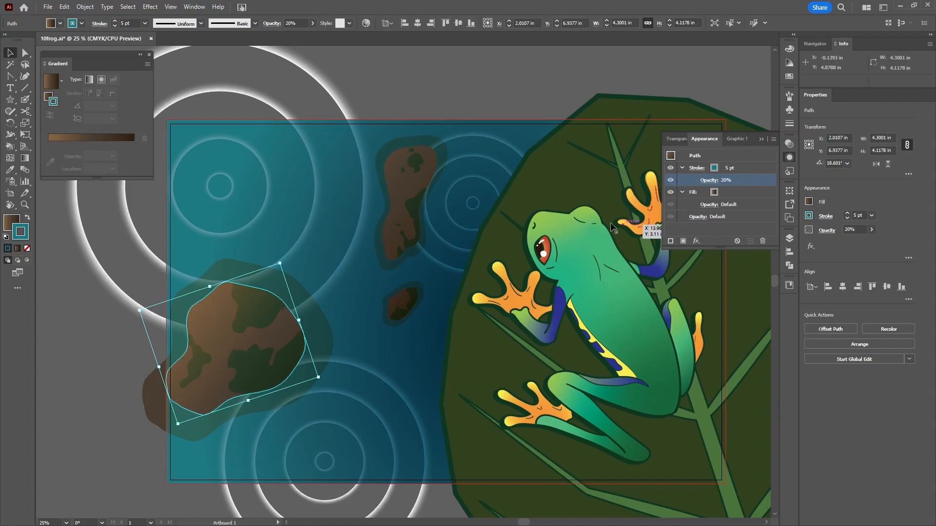
pyautogui.click(504, 81)
# - Change the large rock's outline opacity to 30% and check the result
pyautogui.click(208, 287)
pyautogui.click(711, 180)
pyautogui.click(704, 199)
pyautogui.moveTo(695, 198); pyautogui.dragTo(671, 202)
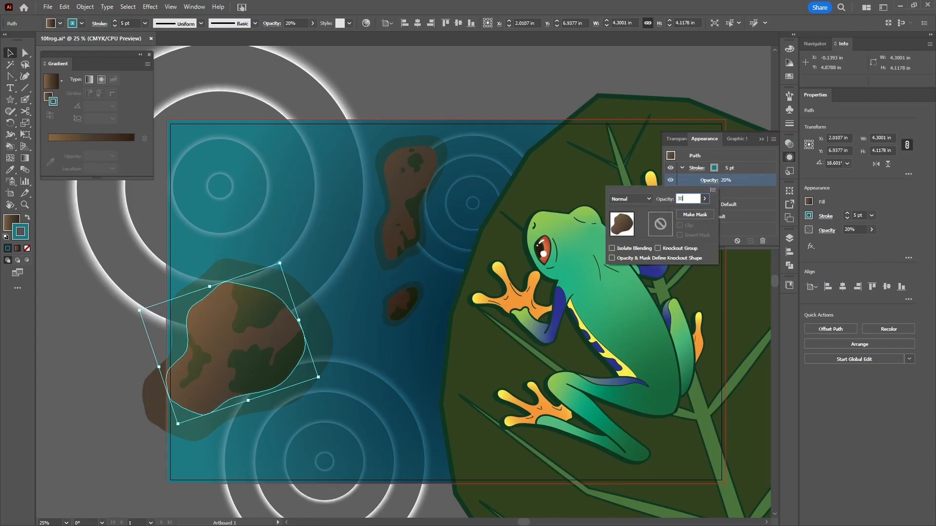
pyautogui.write('30')
pyautogui.press('Return')
pyautogui.click(484, 87)
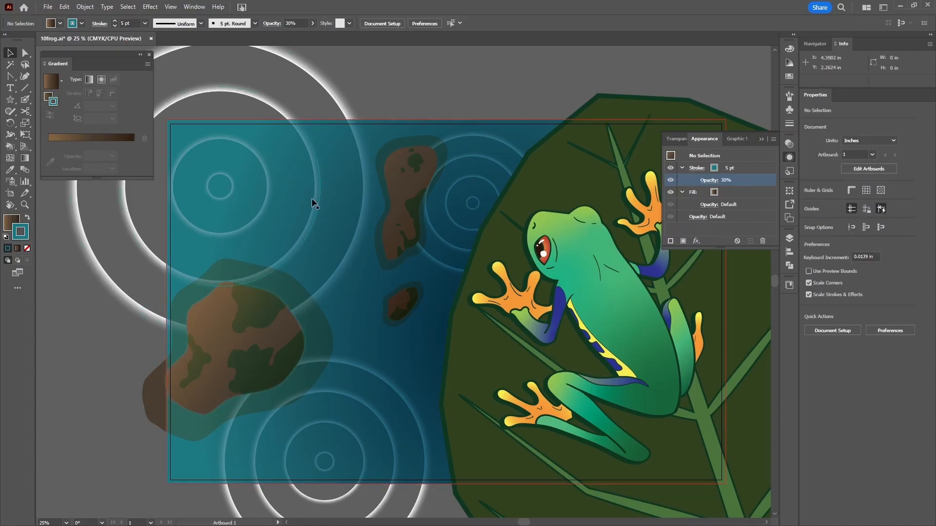
pyautogui.click(220, 290)
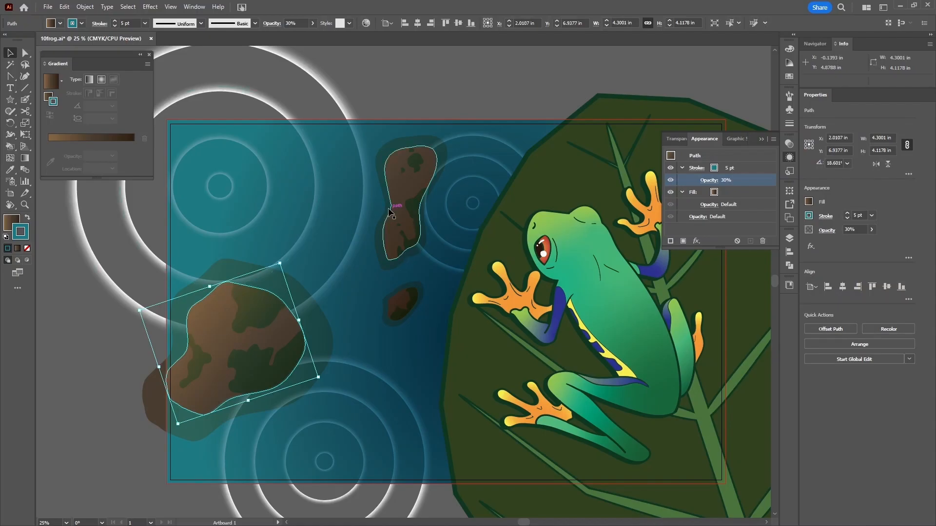
# - Give the small upper rock a teal 5 pt outline at 30% opacity
pyautogui.click(399, 186)
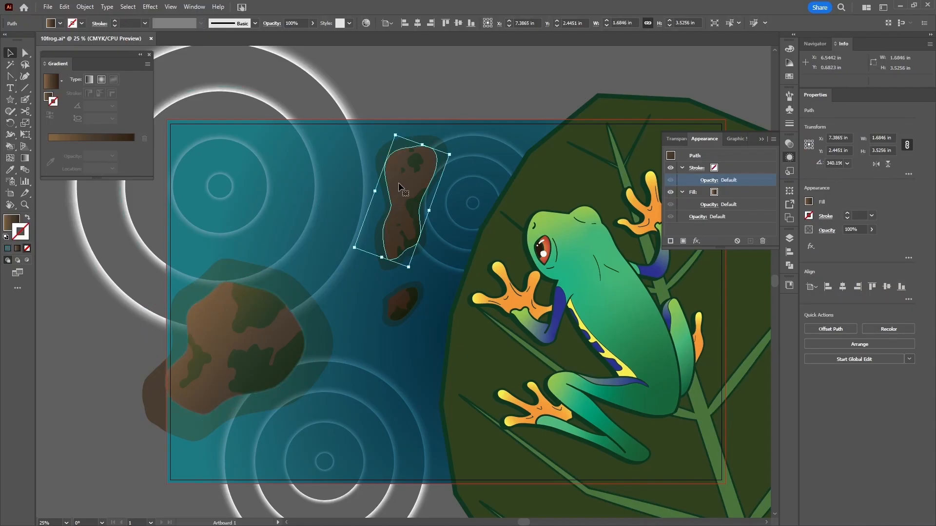
pyautogui.click(790, 77)
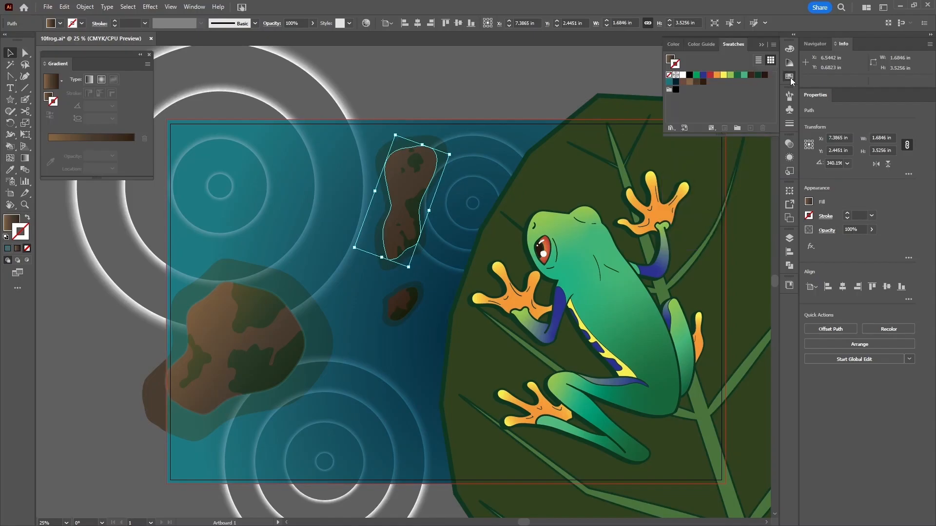
pyautogui.click(669, 82)
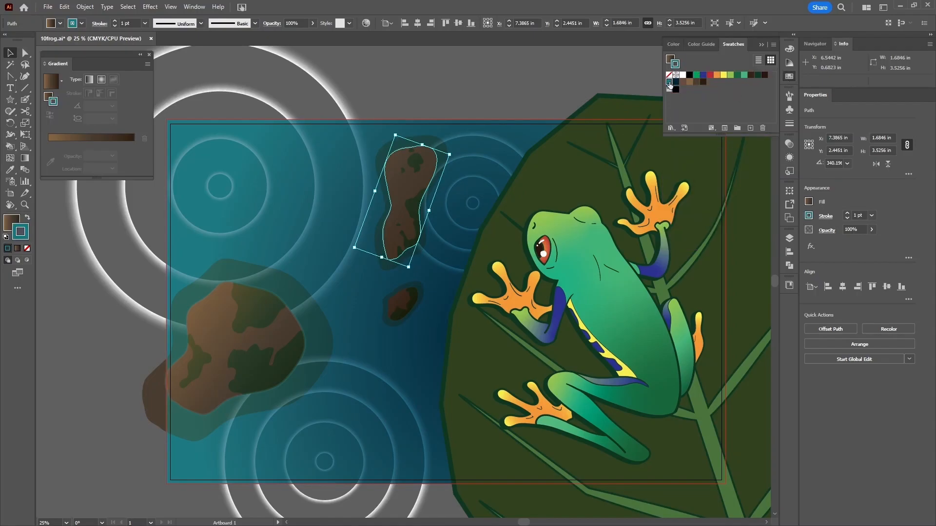
pyautogui.click(846, 213)
pyautogui.click(846, 213)
pyautogui.click(847, 214)
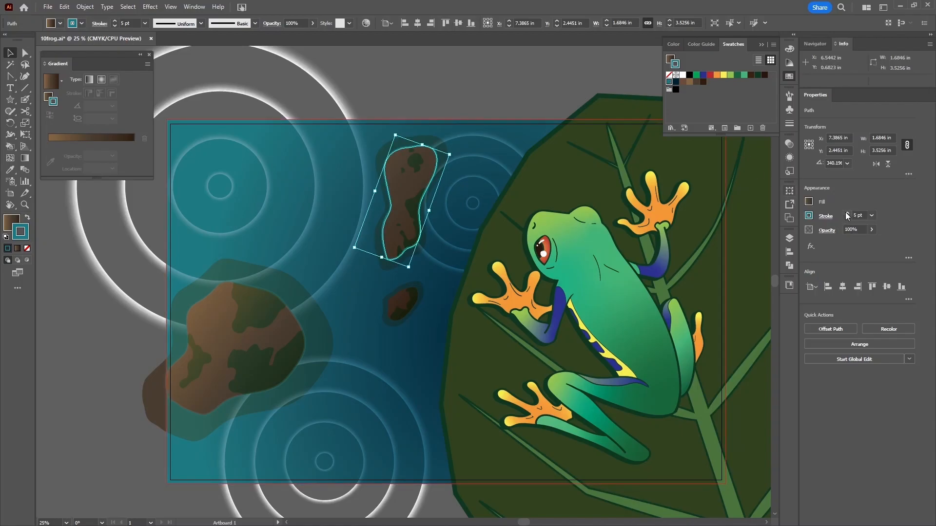
pyautogui.click(789, 157)
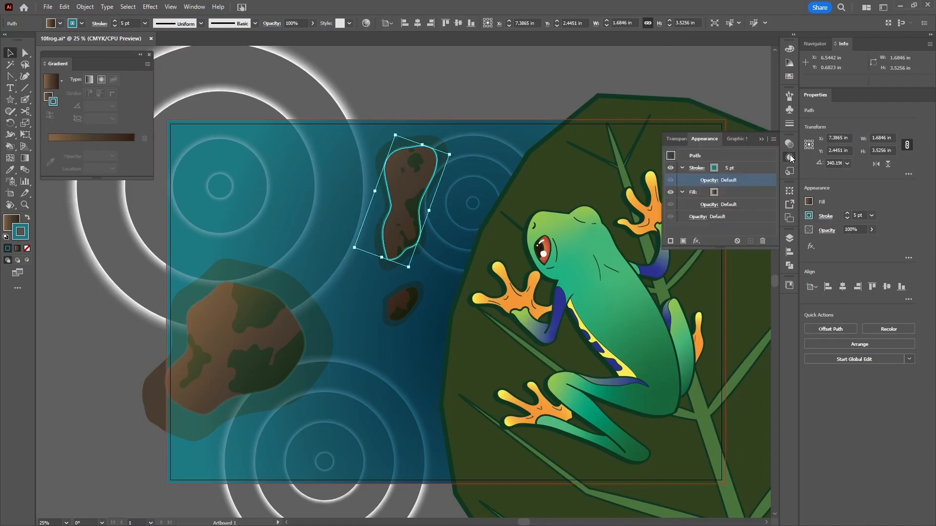
pyautogui.click(710, 181)
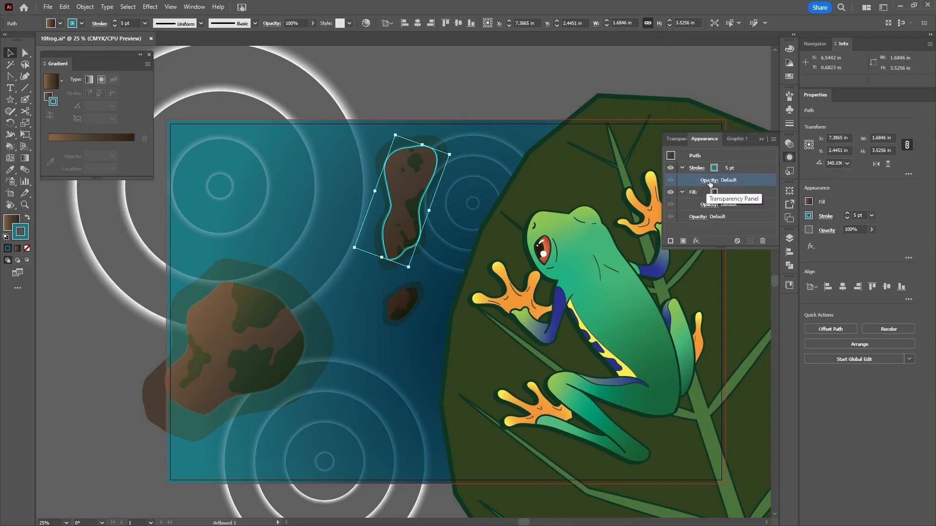
pyautogui.click(709, 182)
pyautogui.write('30')
pyautogui.press('Return')
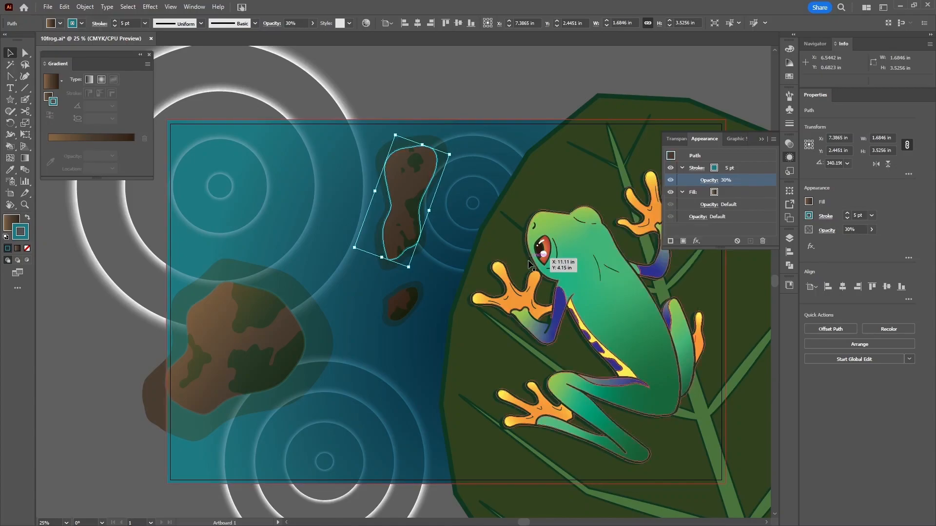
# - Give the small middle rock a dark teal 5 pt stroke at 30% opacity
pyautogui.click(404, 302)
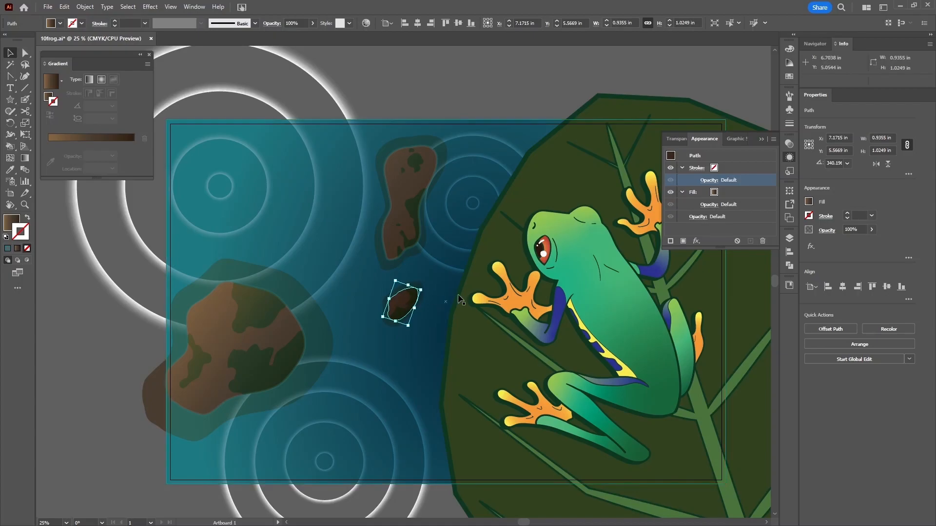
pyautogui.click(809, 216)
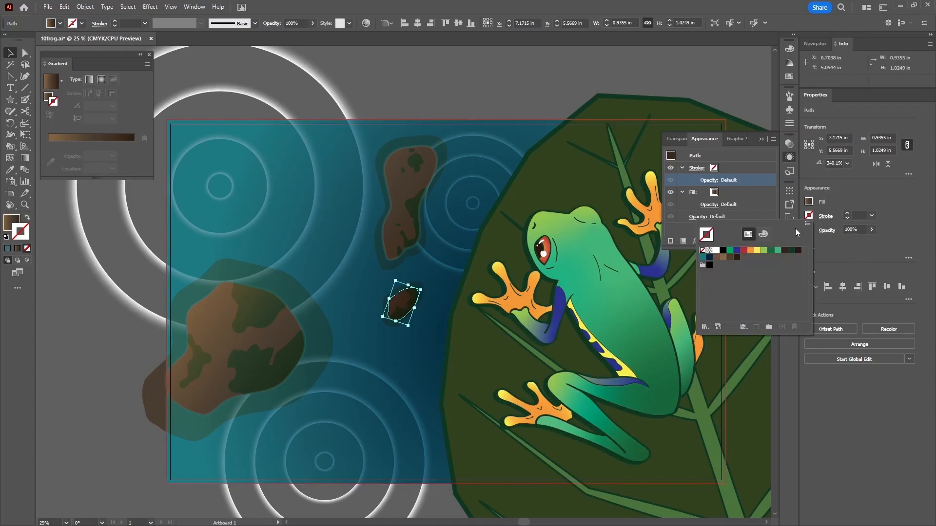
pyautogui.click(703, 257)
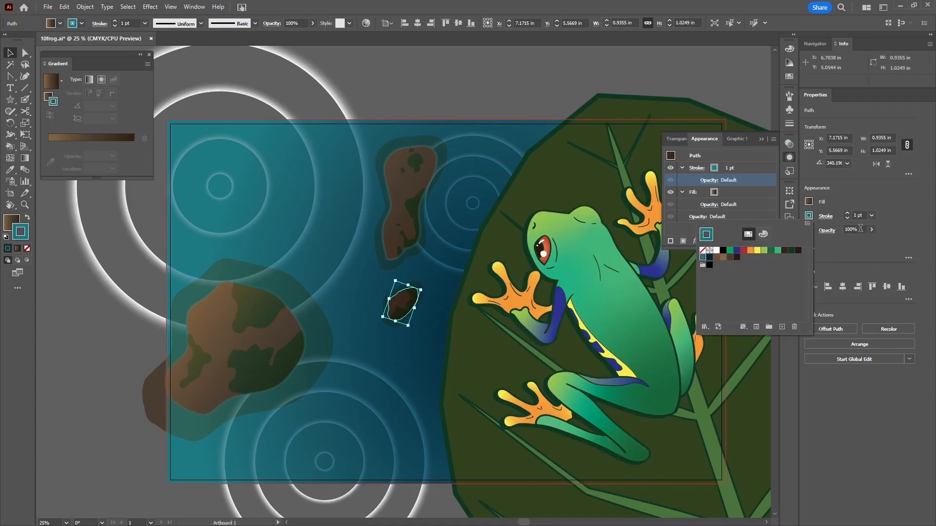
pyautogui.click(848, 215)
pyautogui.click(848, 215)
pyautogui.click(848, 215)
pyautogui.click(847, 215)
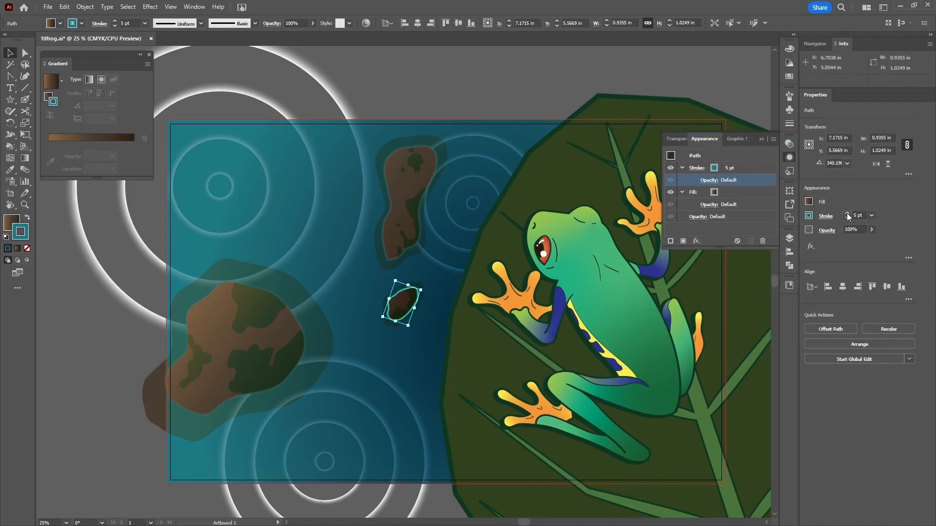
pyautogui.click(711, 180)
pyautogui.write('30')
pyautogui.press('Return')
pyautogui.click(525, 96)
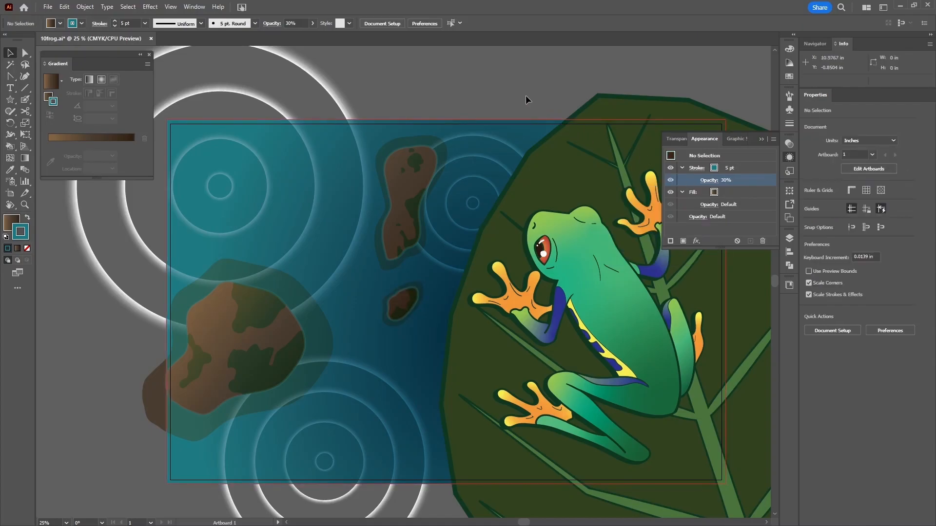
# - Lock the Water and Below layers in the Layers panel
pyautogui.click(788, 239)
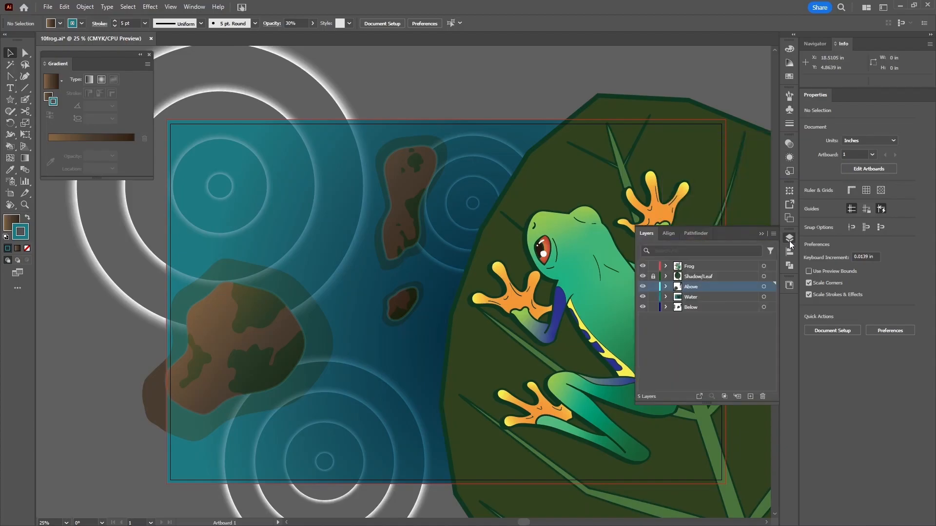
pyautogui.click(653, 298)
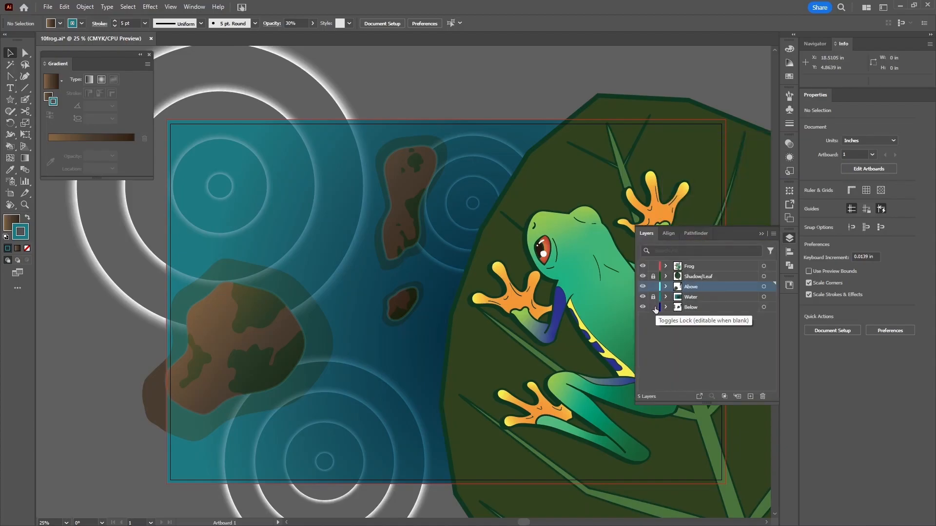
pyautogui.click(653, 307)
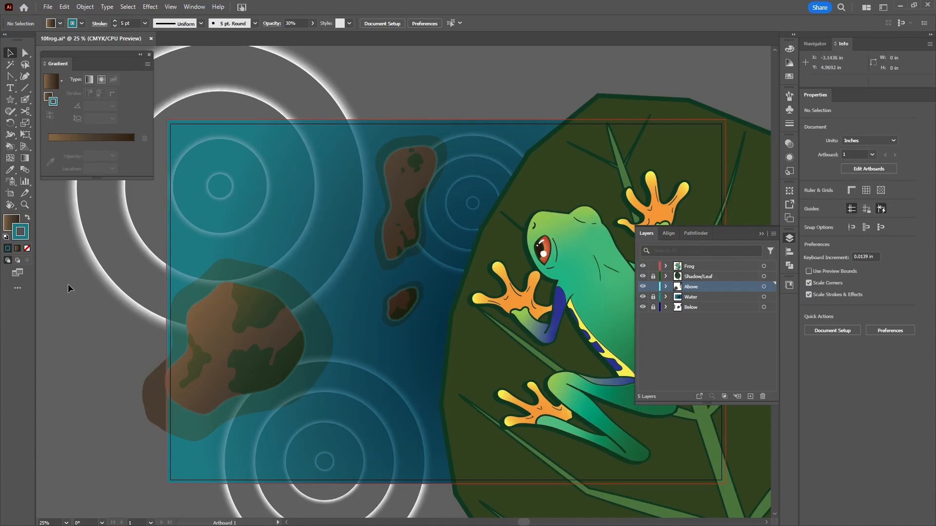
pyautogui.click(653, 297)
# - Group the lower-left, upper and small middle rocks' paths separately, then select the large outer shape
pyautogui.moveTo(125, 262); pyautogui.dragTo(339, 457)
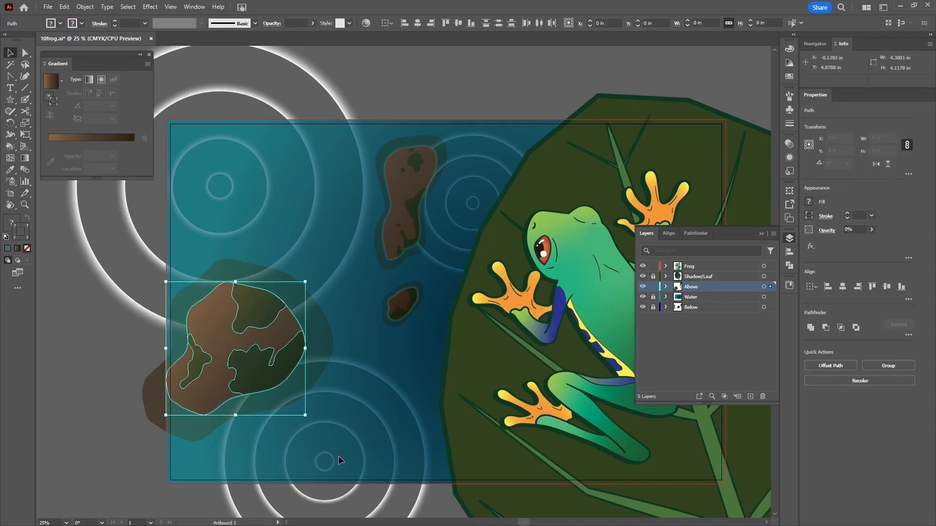
pyautogui.press('ctrl')
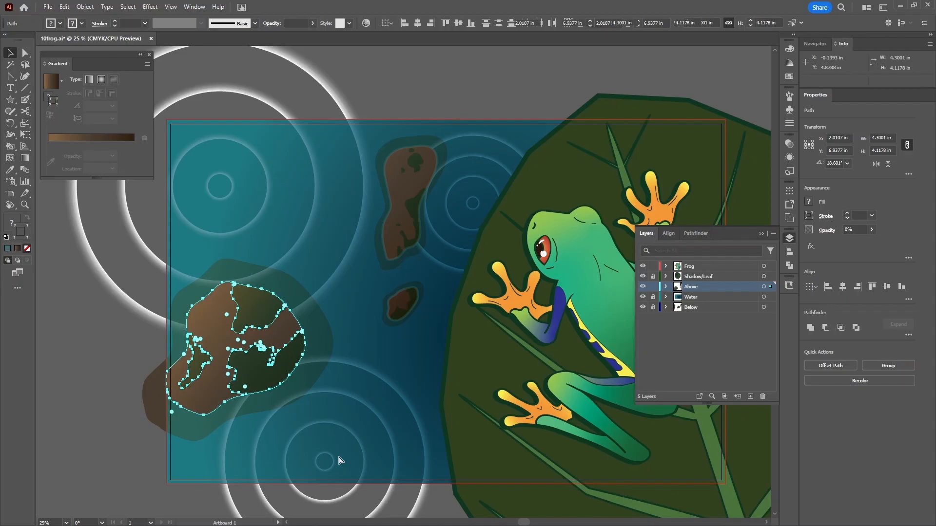
pyautogui.hotkey('ctrl', 'g')
pyautogui.moveTo(380, 157); pyautogui.dragTo(437, 277)
pyautogui.hotkey('ctrl', 'g')
pyautogui.moveTo(381, 286); pyautogui.dragTo(427, 334)
pyautogui.hotkey('ctrl', 'g')
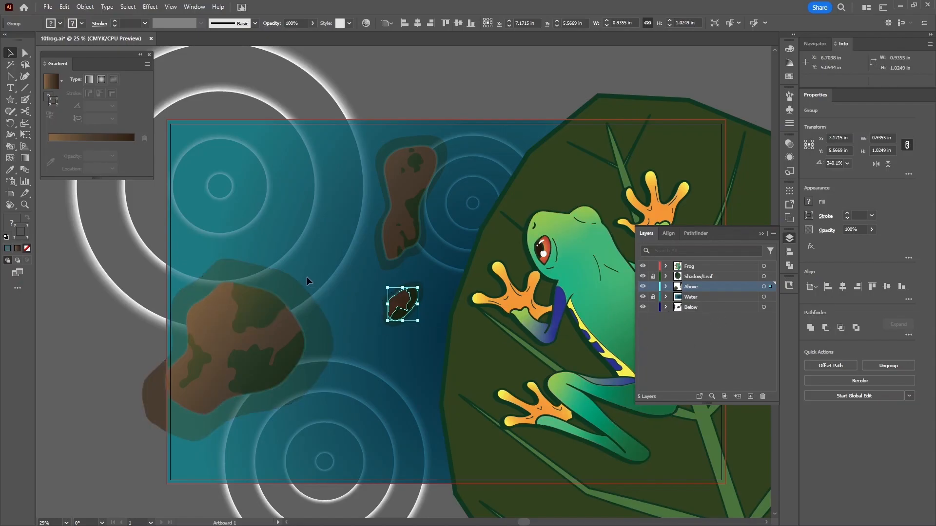
pyautogui.click(228, 268)
pyautogui.click(227, 267)
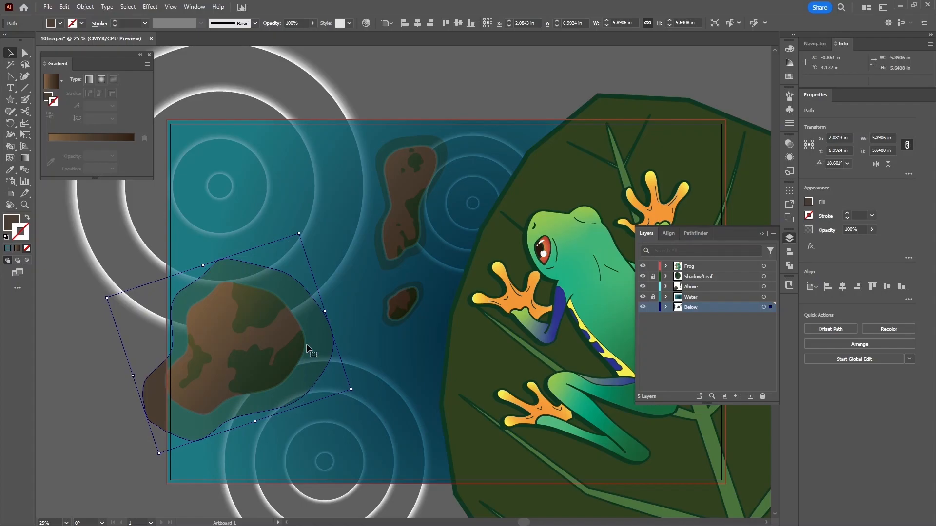
# - Apply a 0.25 in Feather effect to the large outer shape around the left rock
pyautogui.click(150, 6)
pyautogui.moveTo(337, 248)
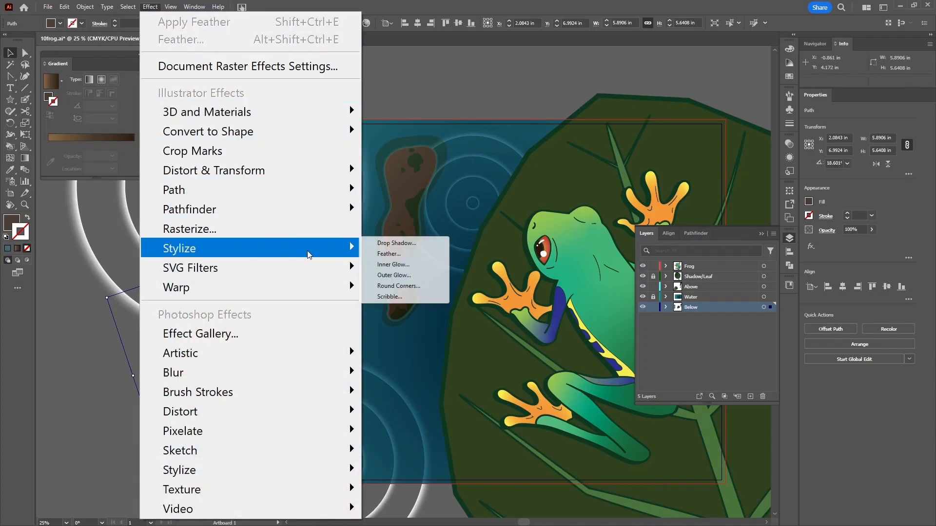
pyautogui.click(389, 254)
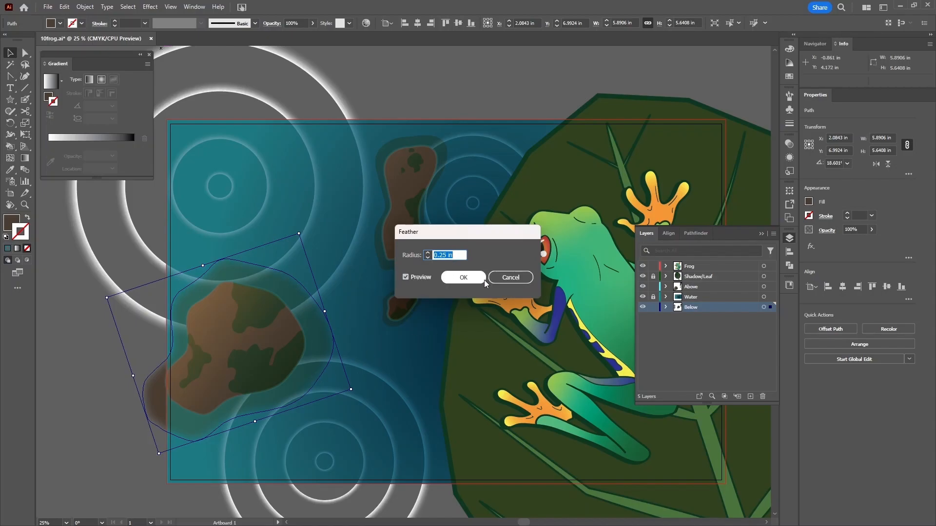
pyautogui.click(463, 277)
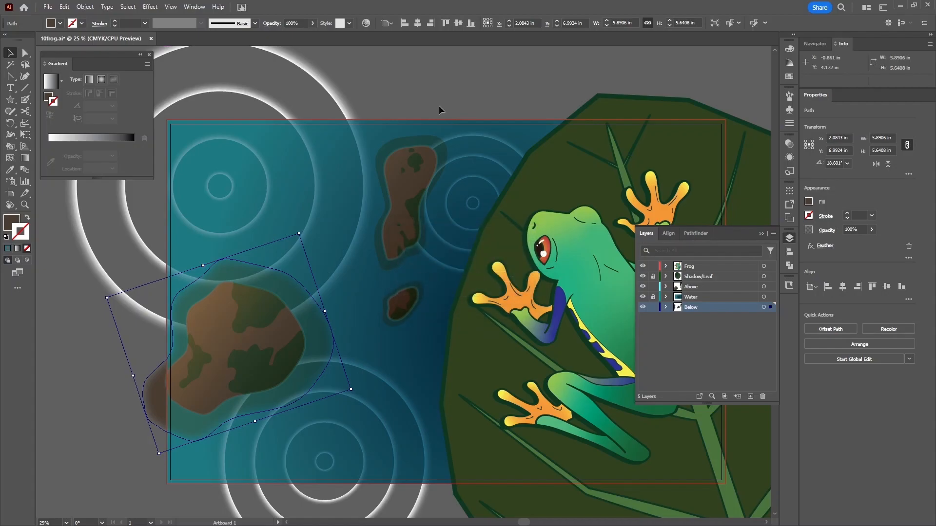
pyautogui.click(789, 158)
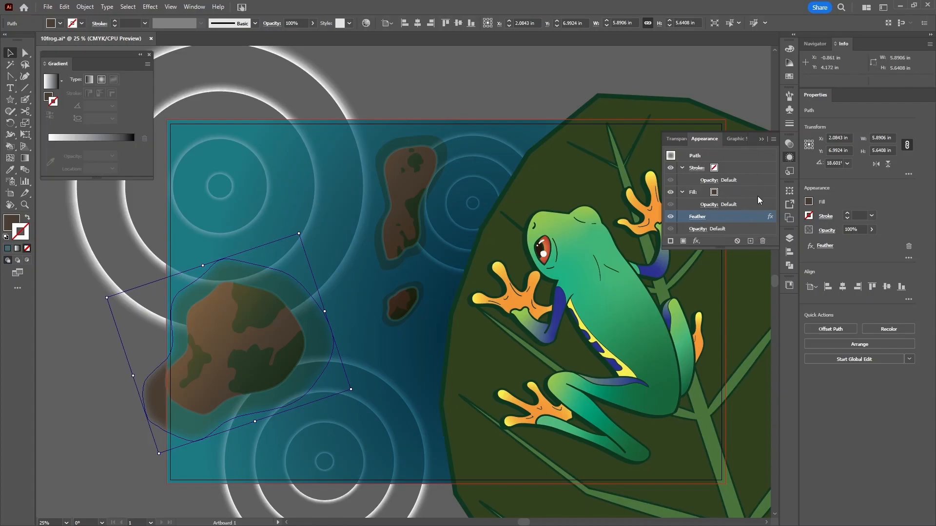
pyautogui.click(671, 217)
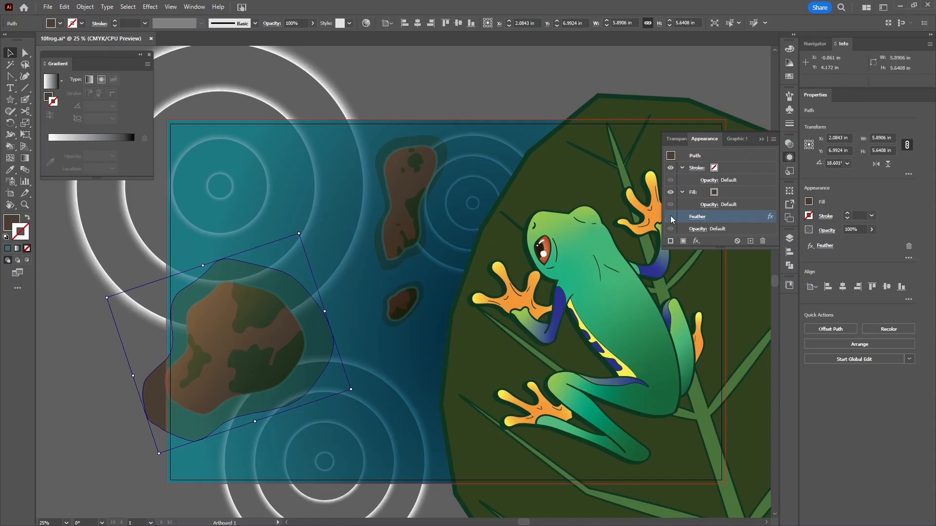
pyautogui.click(671, 217)
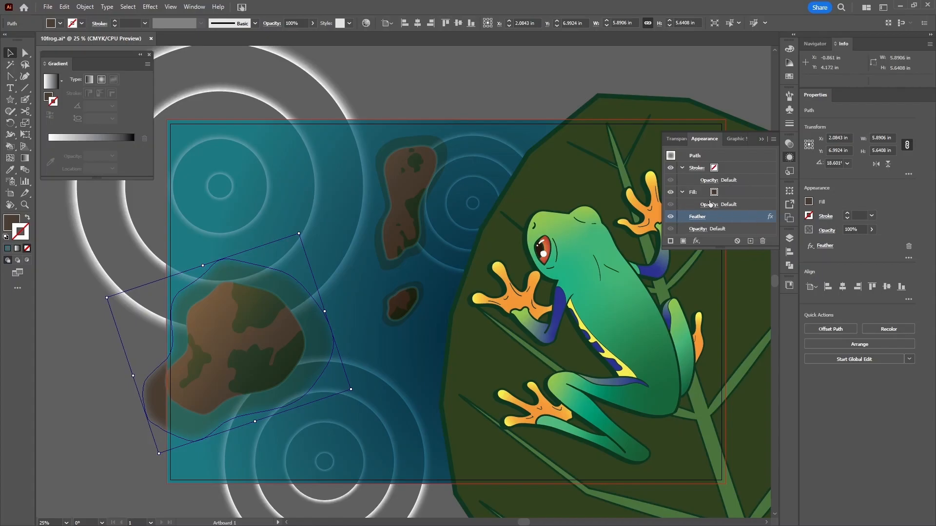
pyautogui.doubleClick(722, 218)
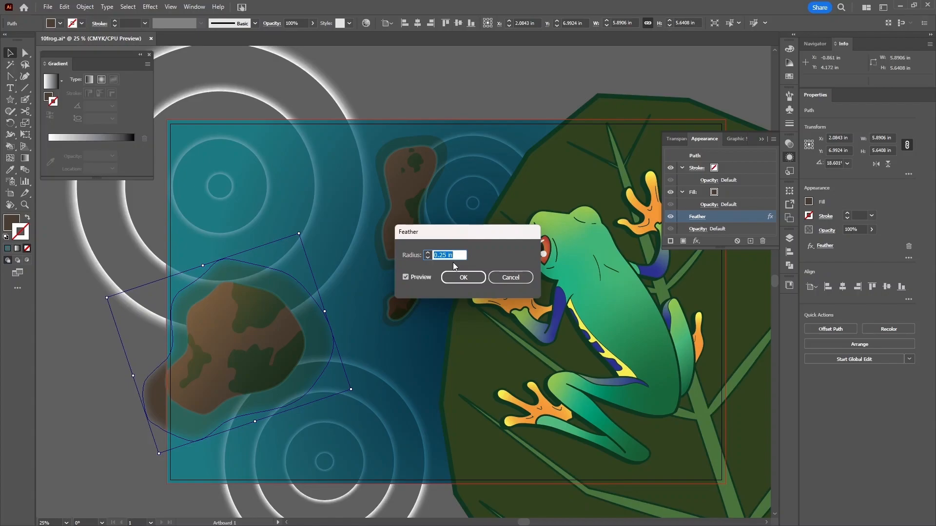
pyautogui.click(510, 278)
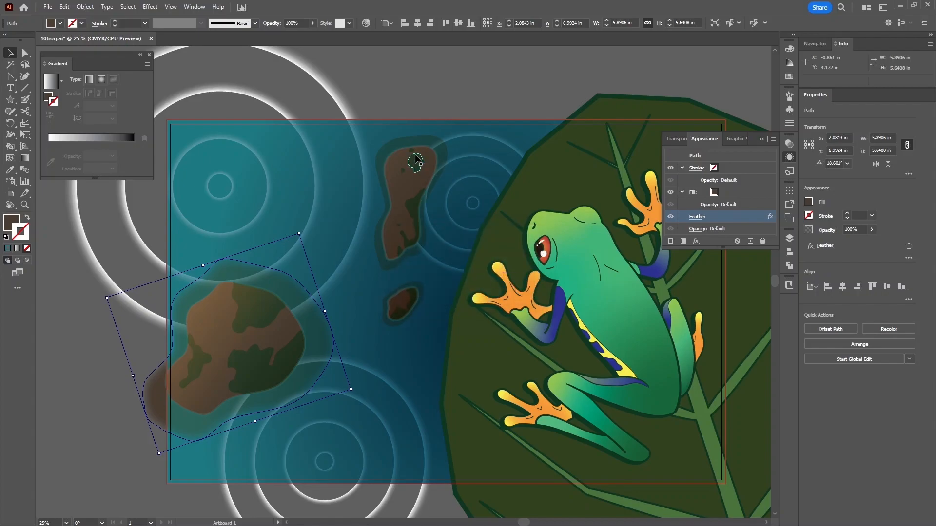
pyautogui.click(411, 143)
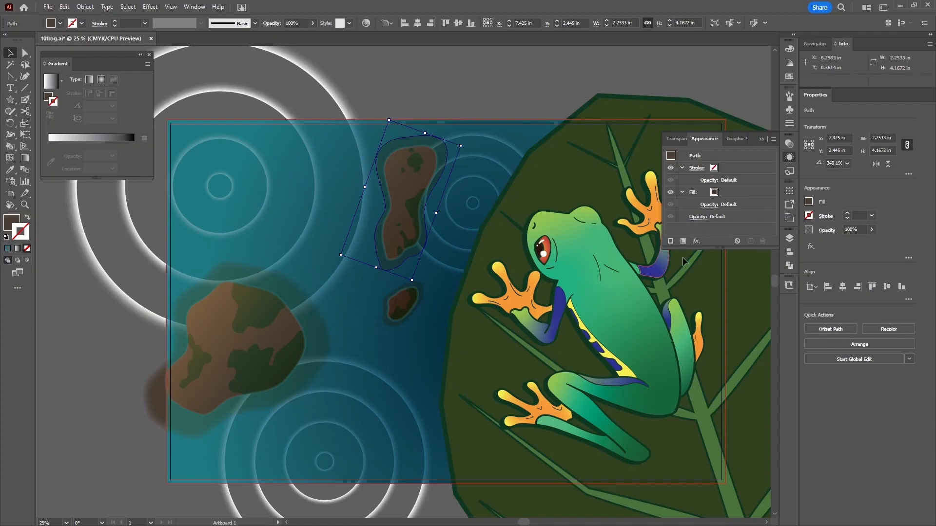
# - Apply a 0.25 in Feather effect to the upper rock shape
pyautogui.click(696, 242)
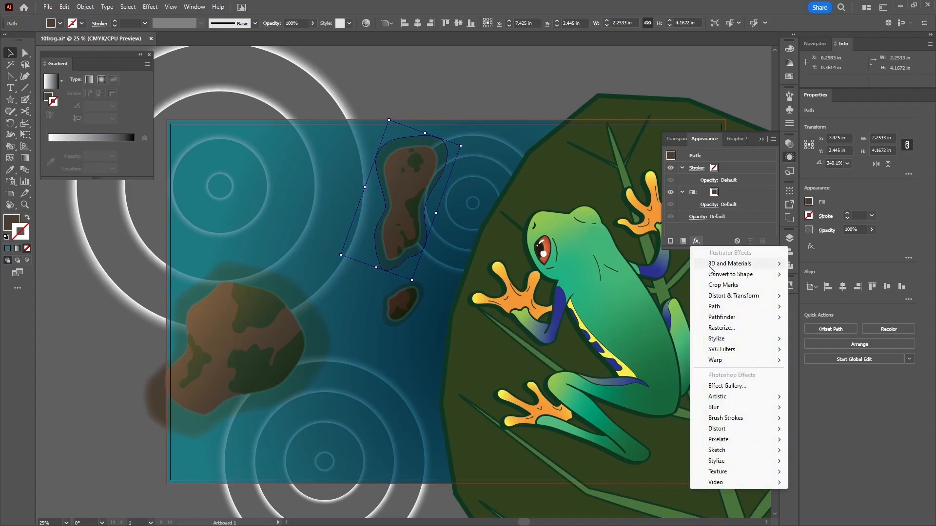
pyautogui.moveTo(741, 340)
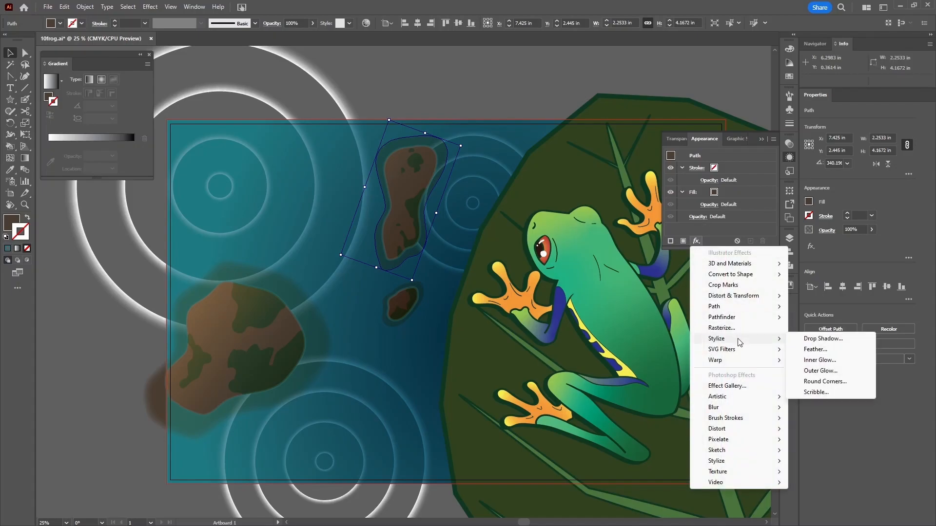
pyautogui.click(808, 350)
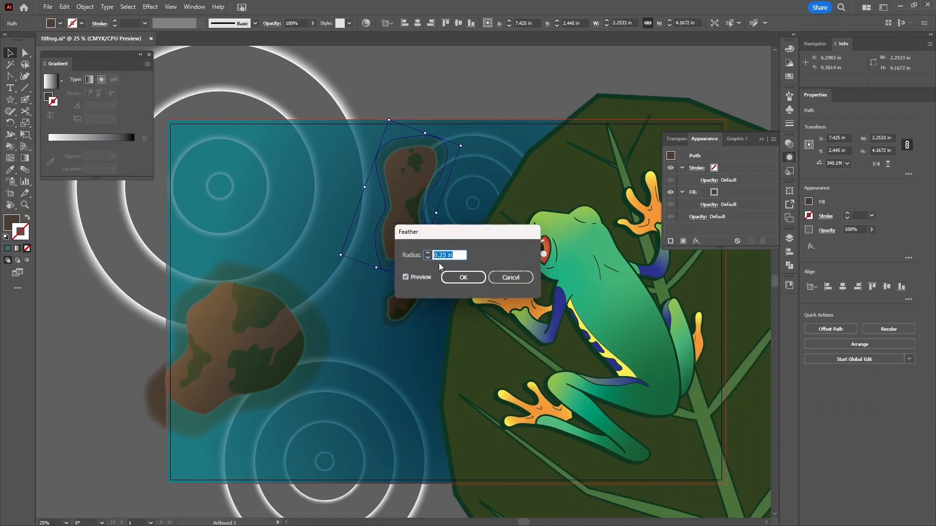
pyautogui.click(462, 281)
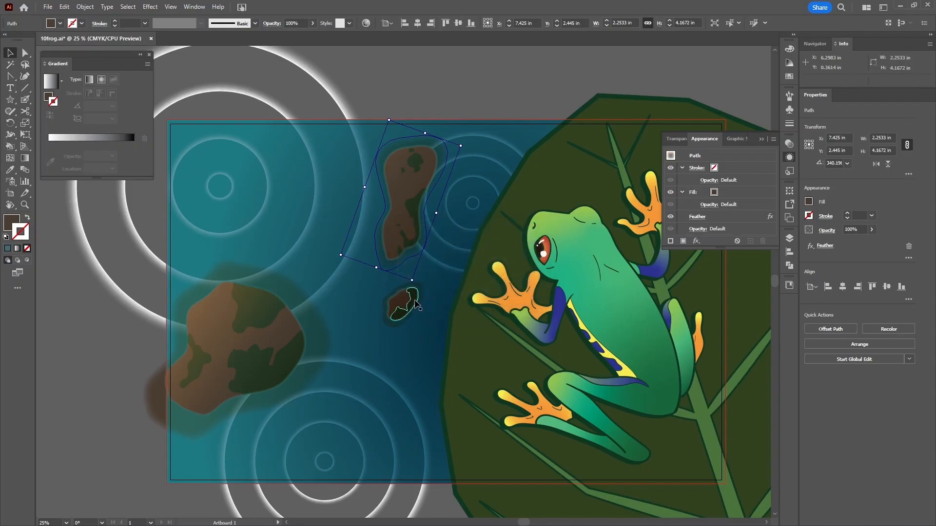
# - Feather the small middle rock's outer shape by 0.125 in, then deselect it
pyautogui.click(422, 291)
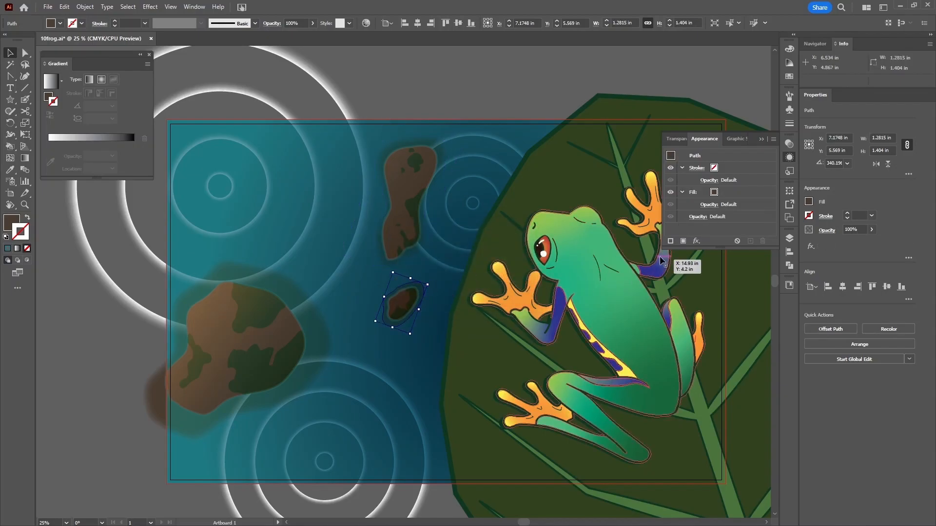
pyautogui.click(696, 241)
pyautogui.moveTo(746, 339)
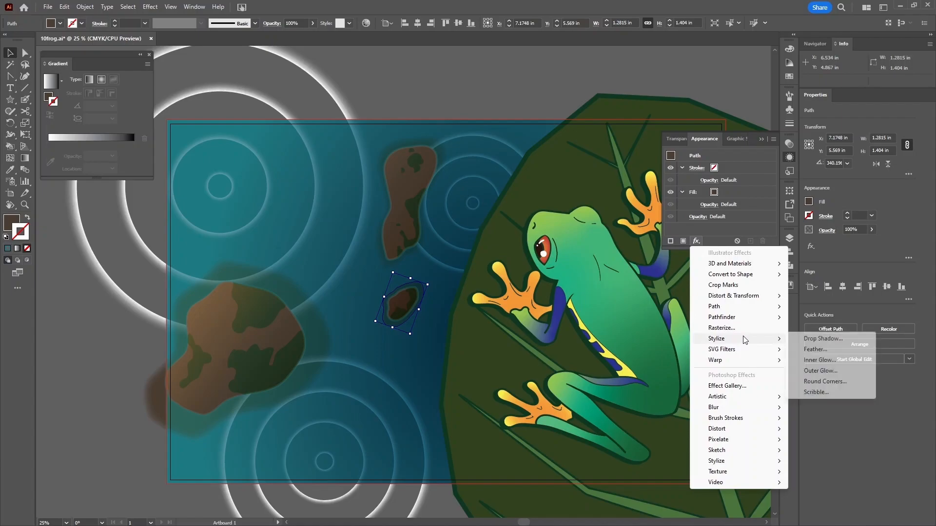
pyautogui.click(815, 349)
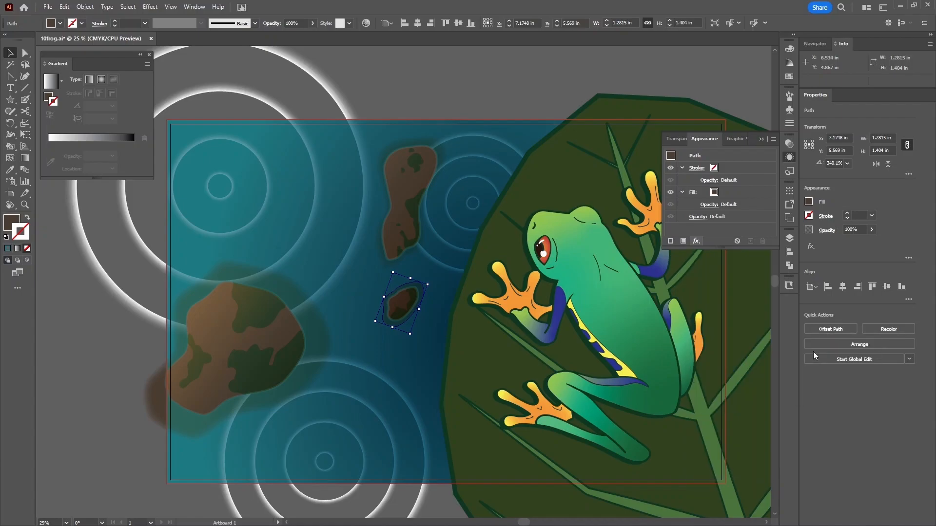
pyautogui.moveTo(498, 229); pyautogui.dragTo(527, 183)
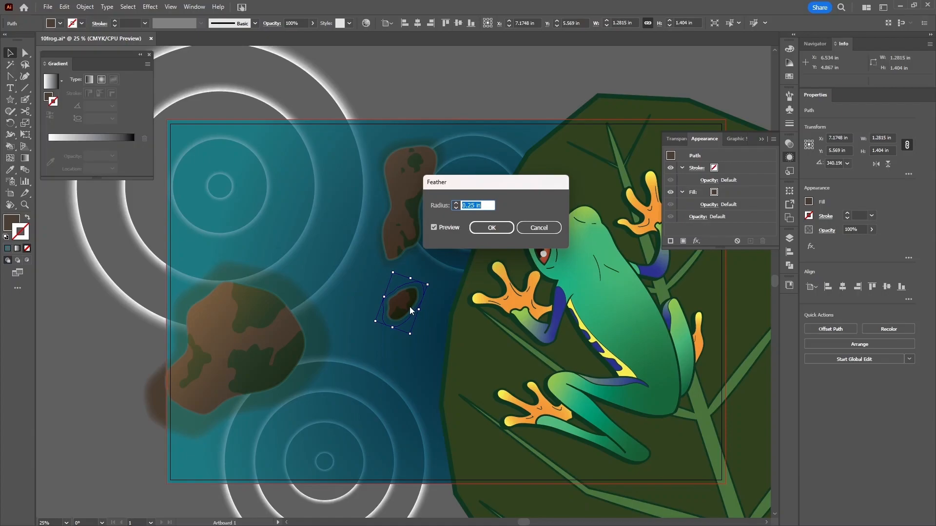
pyautogui.press('Down')
pyautogui.click(491, 228)
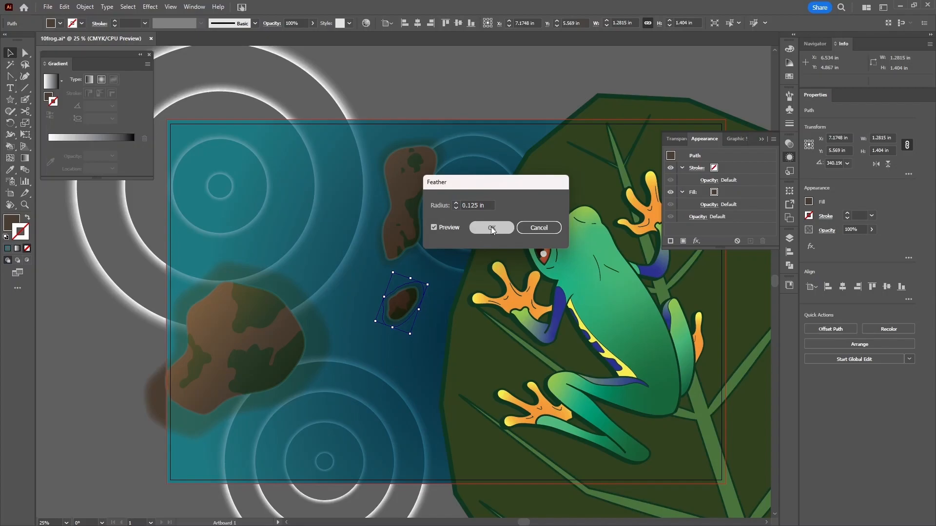
pyautogui.click(433, 100)
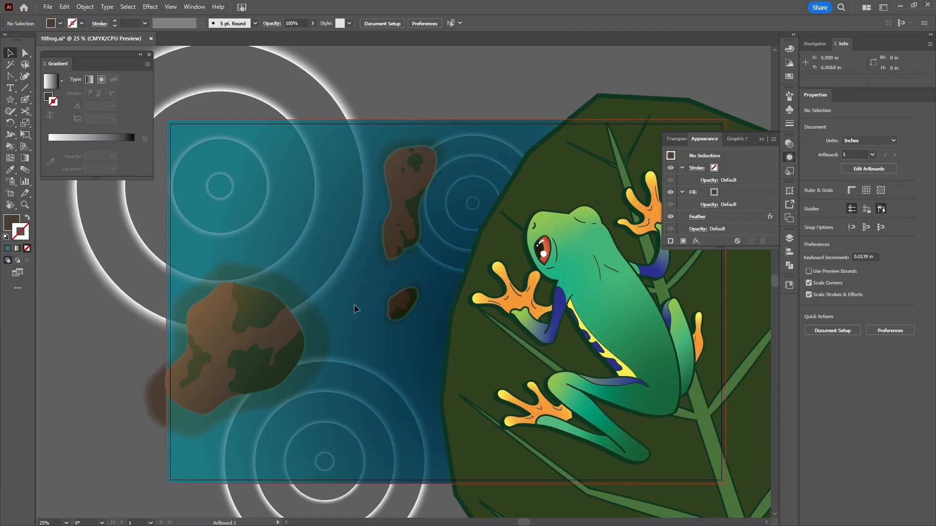
# - Zoom out and duplicate the fish onto the pond, rotating the copy diagonally
pyautogui.hotkey('ctrl', '-')
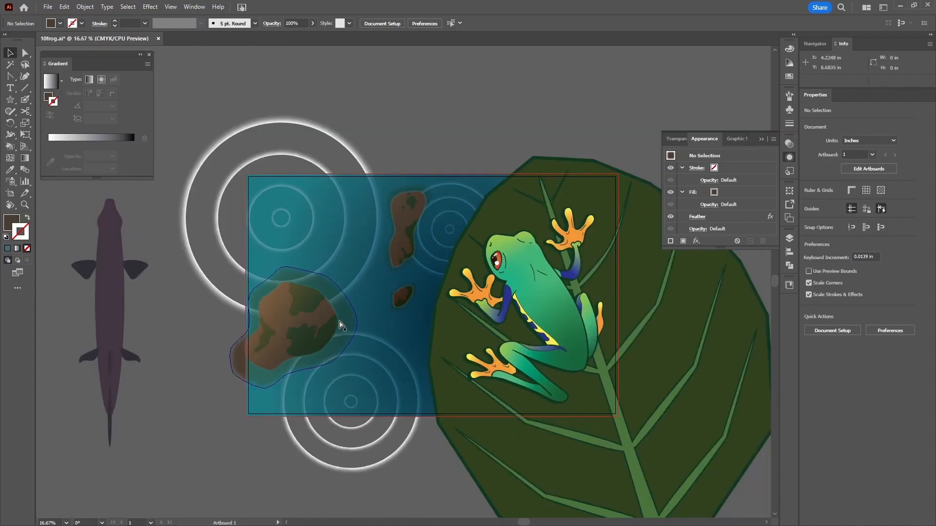
pyautogui.click(114, 289)
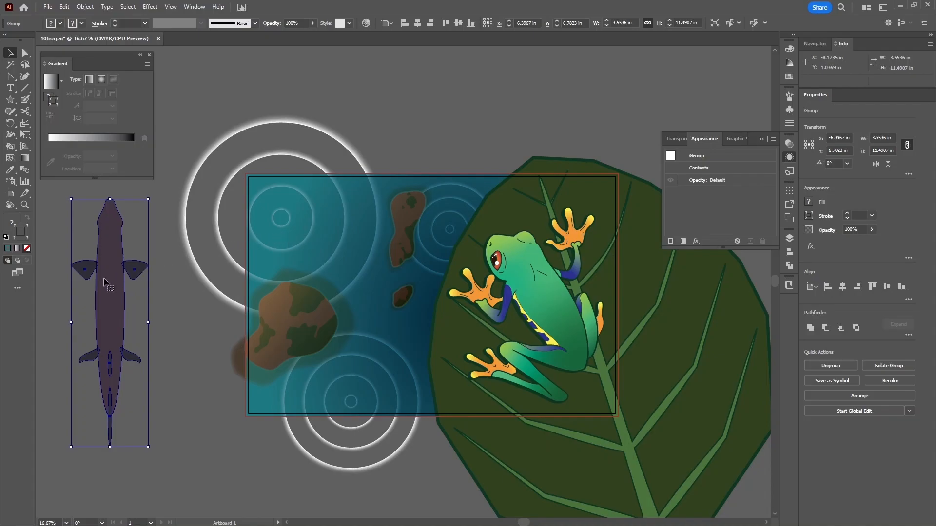
pyautogui.moveTo(109, 283); pyautogui.dragTo(269, 234)
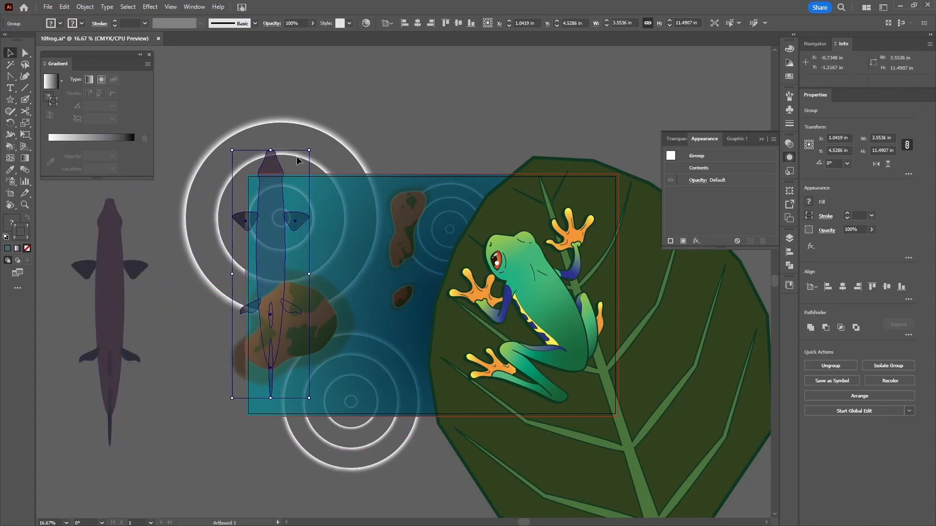
pyautogui.moveTo(317, 150); pyautogui.dragTo(402, 394)
# - Undo the accidental rock move and lock the Above layer holding the rocks
pyautogui.moveTo(330, 313); pyautogui.dragTo(337, 245)
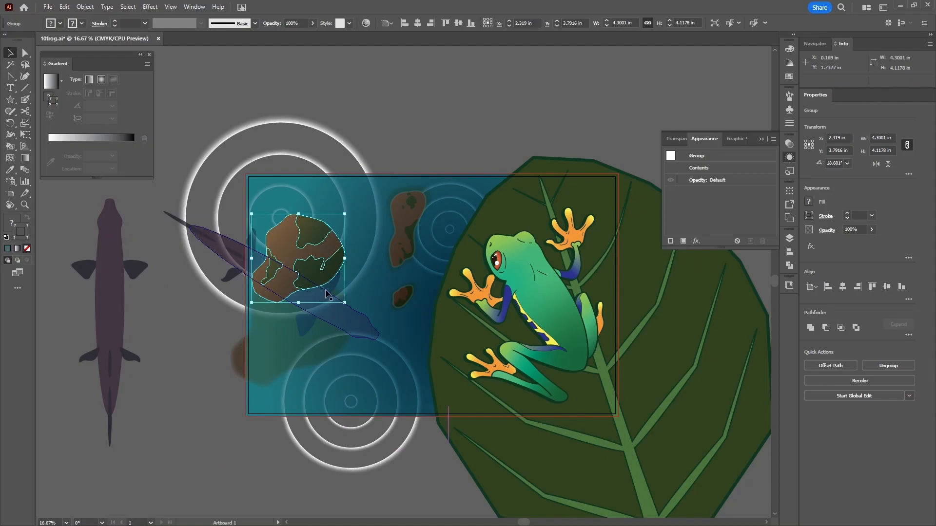
pyautogui.hotkey('ctrl', 'z')
pyautogui.click(790, 238)
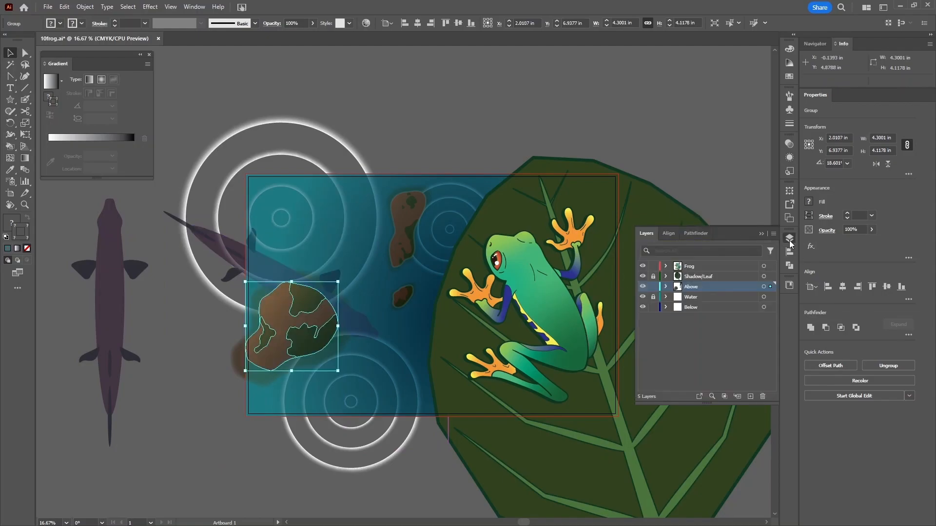
pyautogui.click(654, 286)
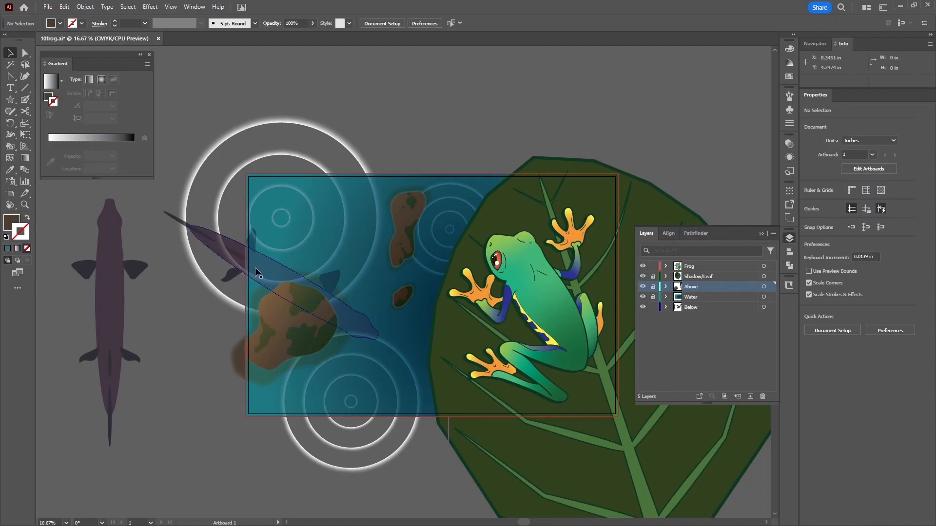
# - Reposition and rotate the fish copy about 47°, then delete both test fish copies
pyautogui.moveTo(265, 279); pyautogui.dragTo(351, 368)
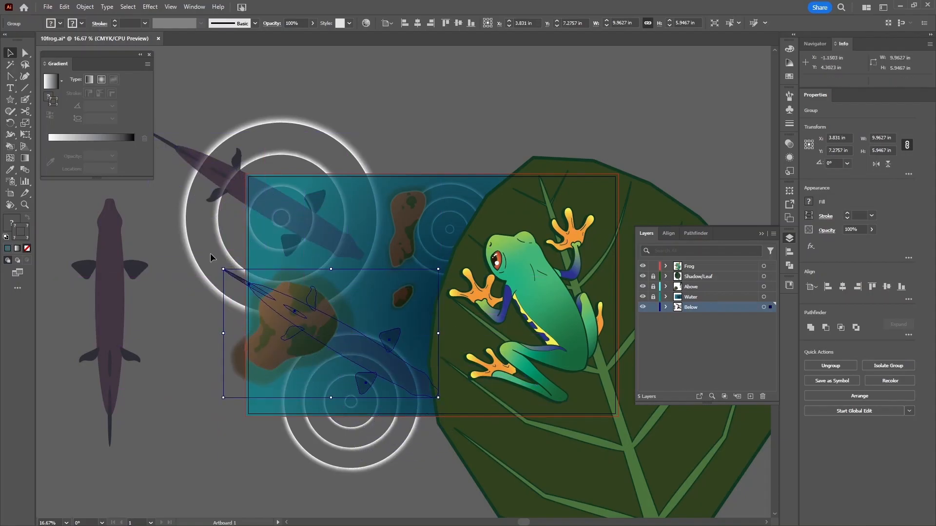
pyautogui.moveTo(218, 271); pyautogui.dragTo(229, 413)
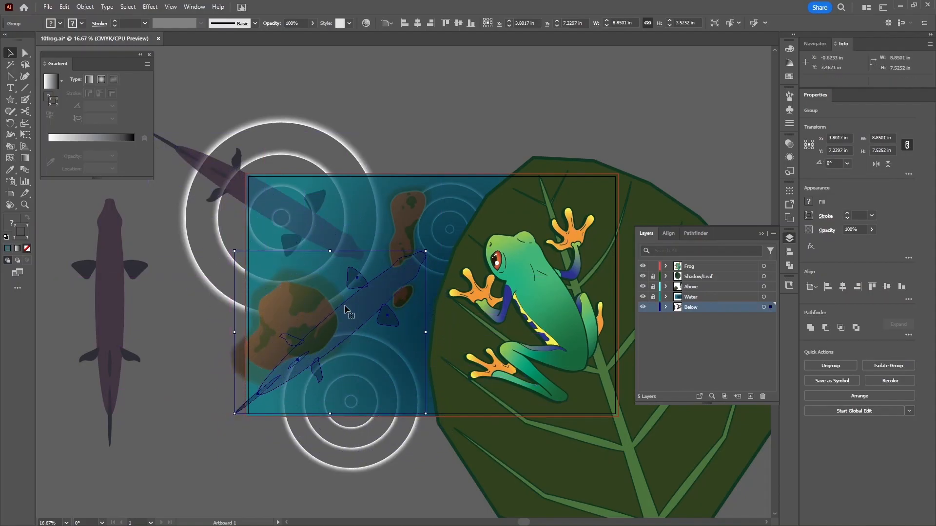
pyautogui.moveTo(361, 305); pyautogui.dragTo(366, 403)
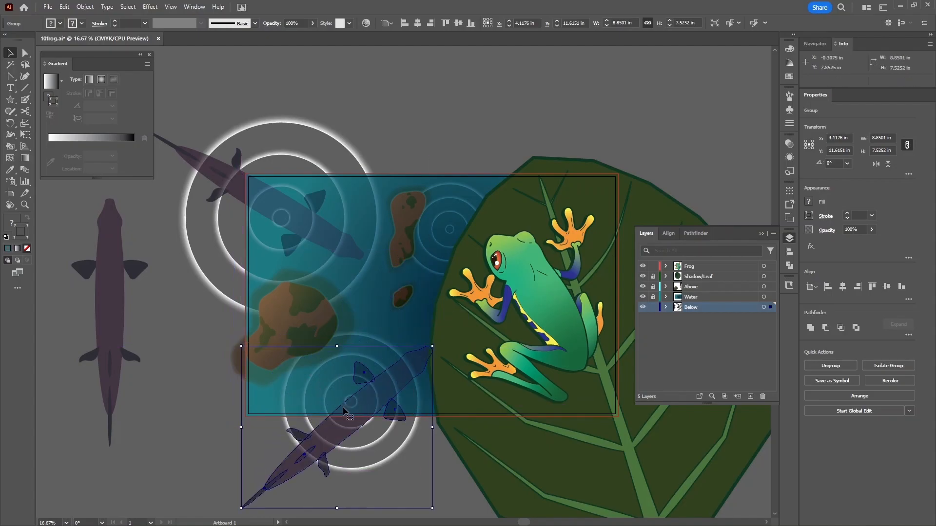
pyautogui.press('Delete')
pyautogui.click(221, 172)
pyautogui.press('Delete')
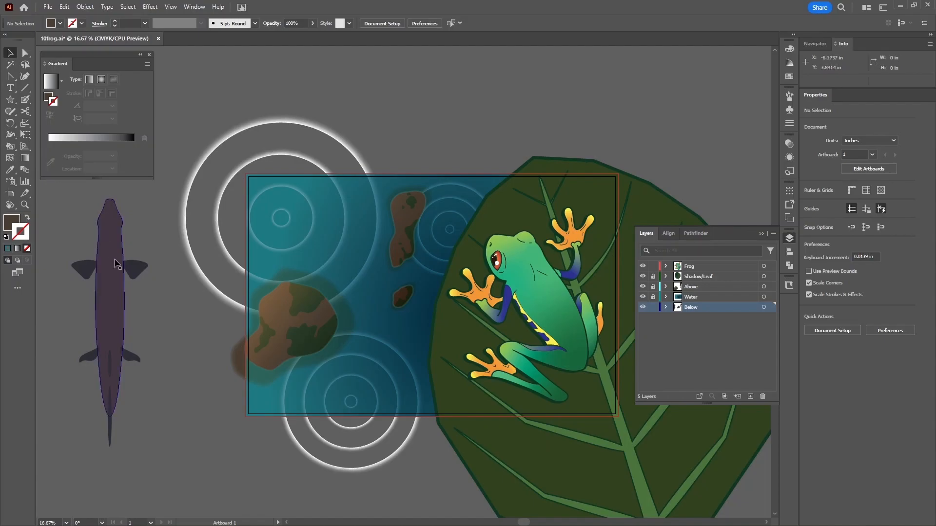
# - Duplicate the fish beside the artboard and place the copy next to the original
pyautogui.click(123, 278)
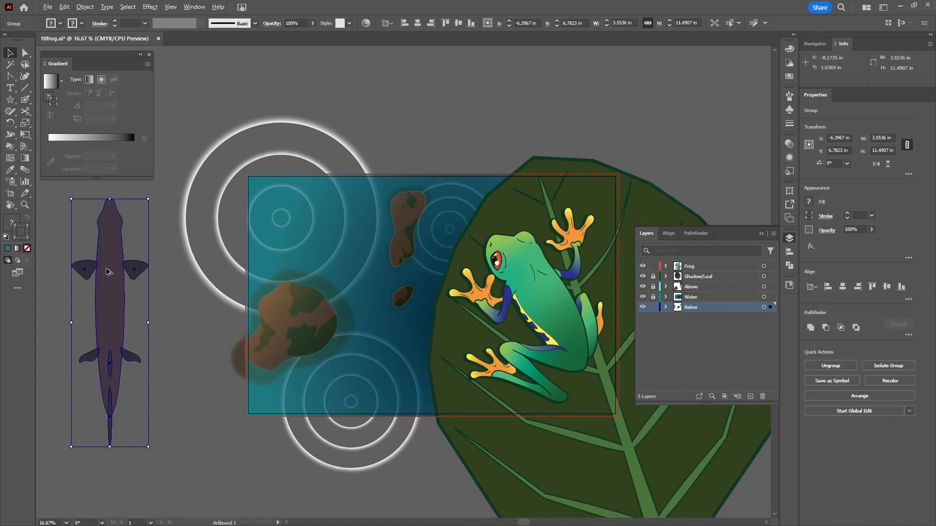
pyautogui.moveTo(108, 258); pyautogui.dragTo(219, 233)
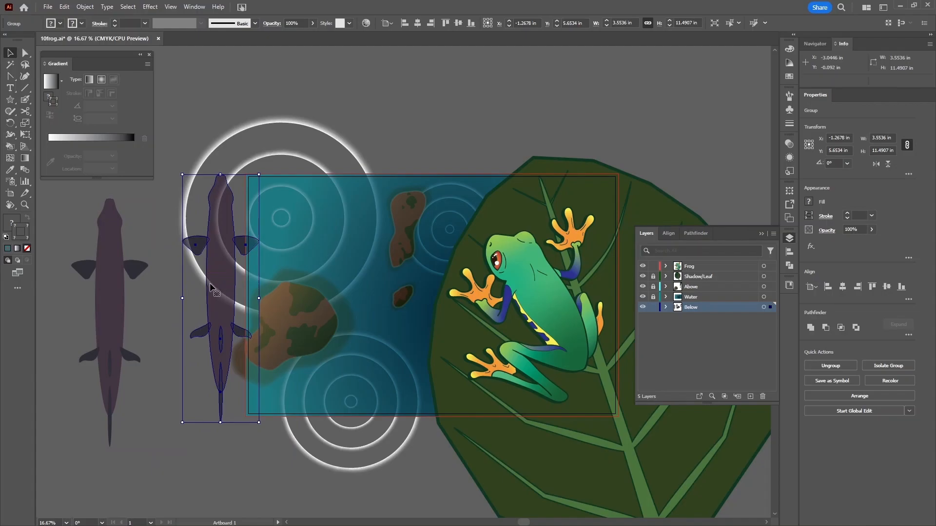
pyautogui.moveTo(220, 317); pyautogui.dragTo(198, 345)
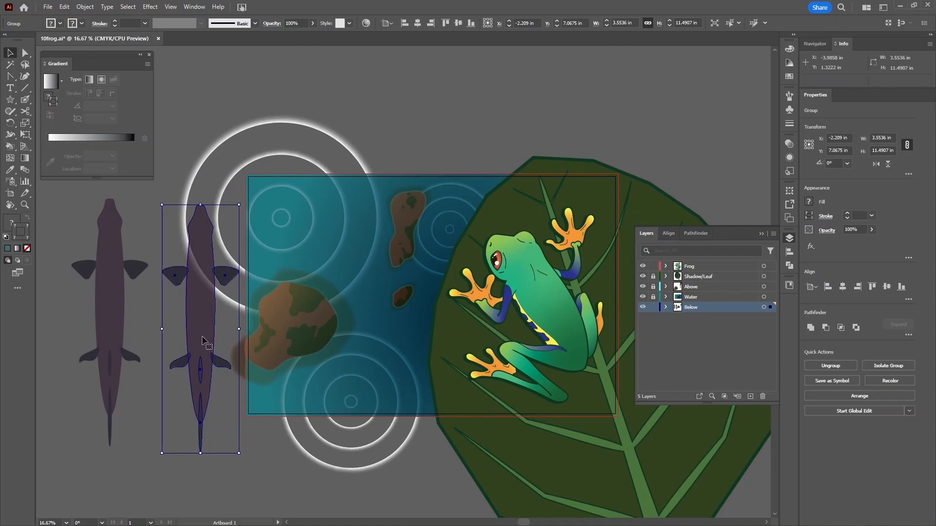
# - Start an Envelope Distort Make with Warp on the copy and choose the Wave style
pyautogui.click(84, 7)
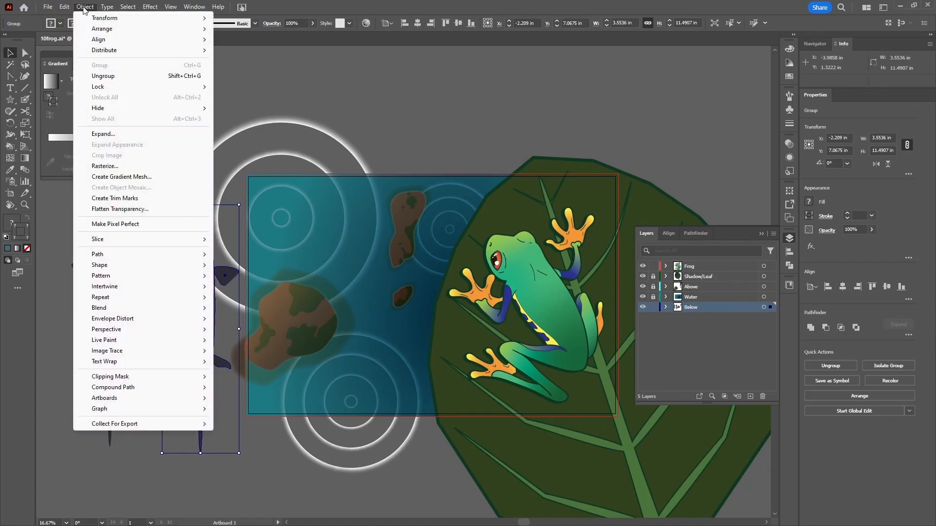
pyautogui.moveTo(145, 324)
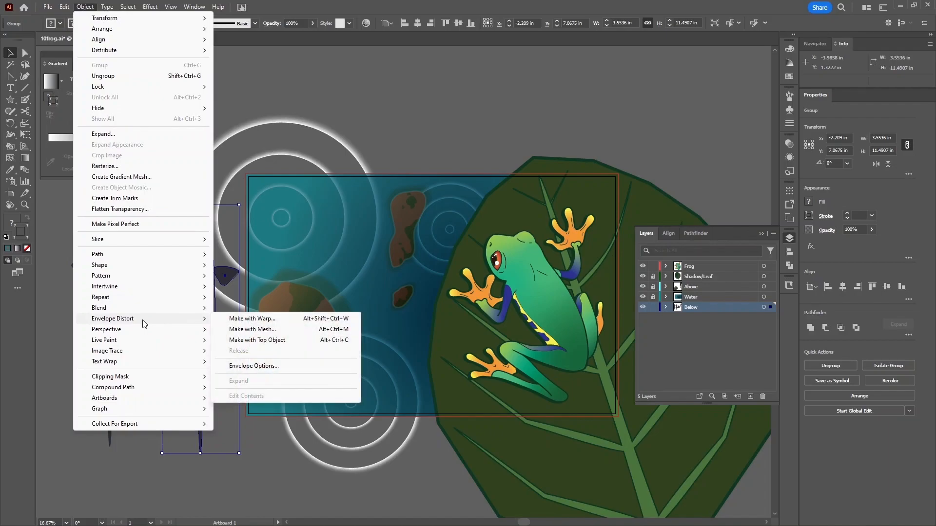
pyautogui.click(263, 319)
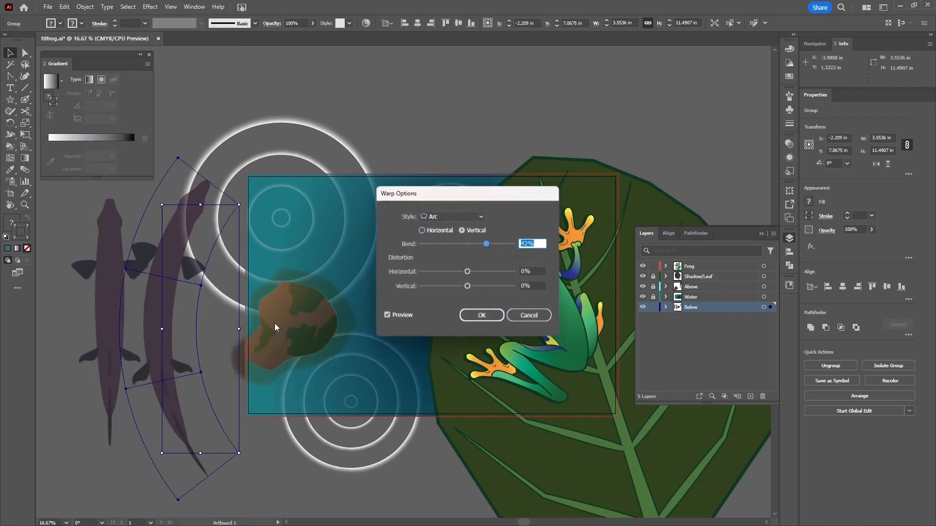
pyautogui.moveTo(442, 196); pyautogui.dragTo(455, 148)
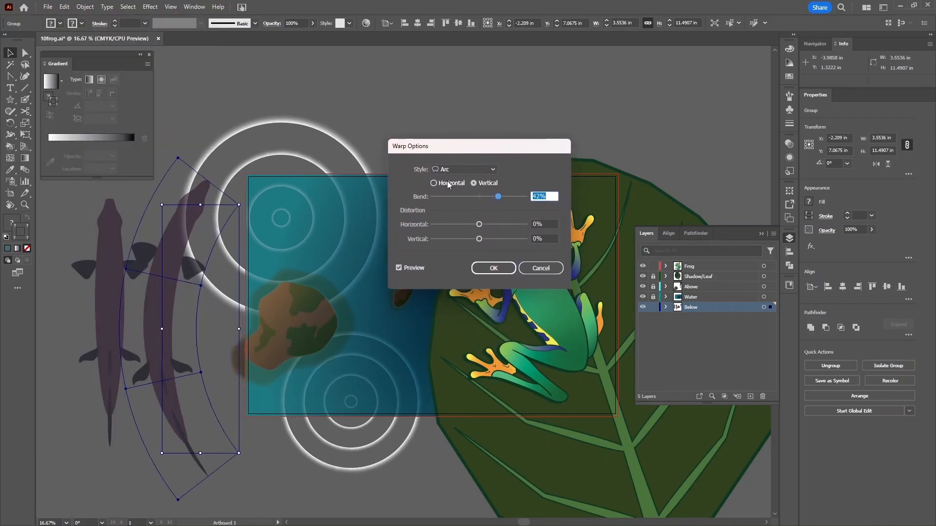
pyautogui.click(454, 169)
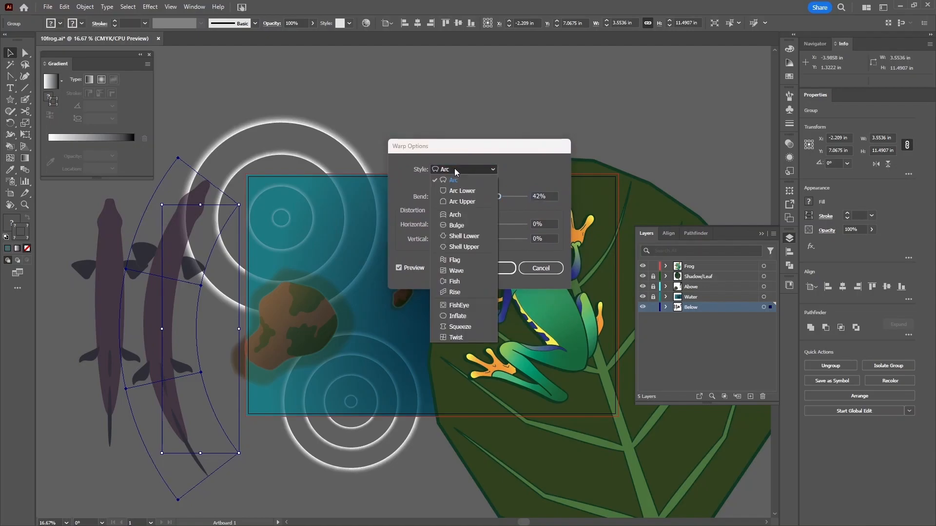
pyautogui.click(462, 261)
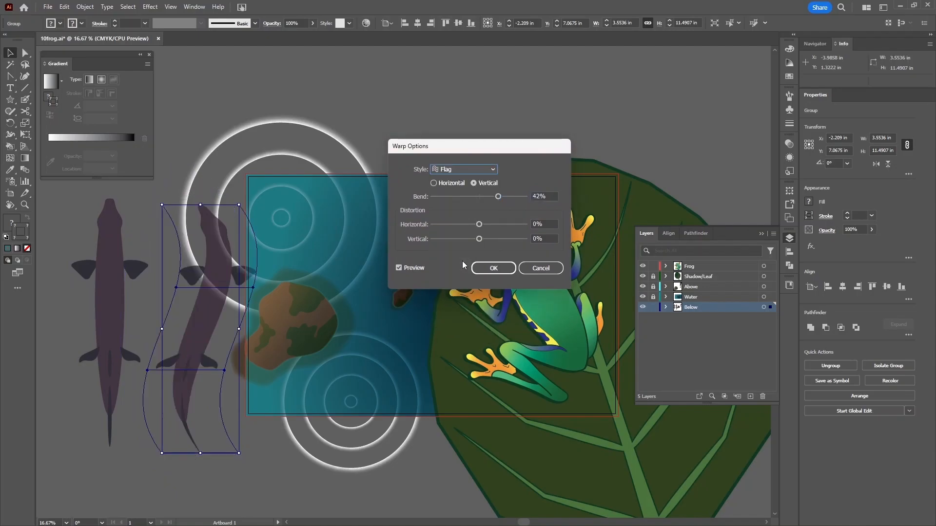
pyautogui.click(468, 169)
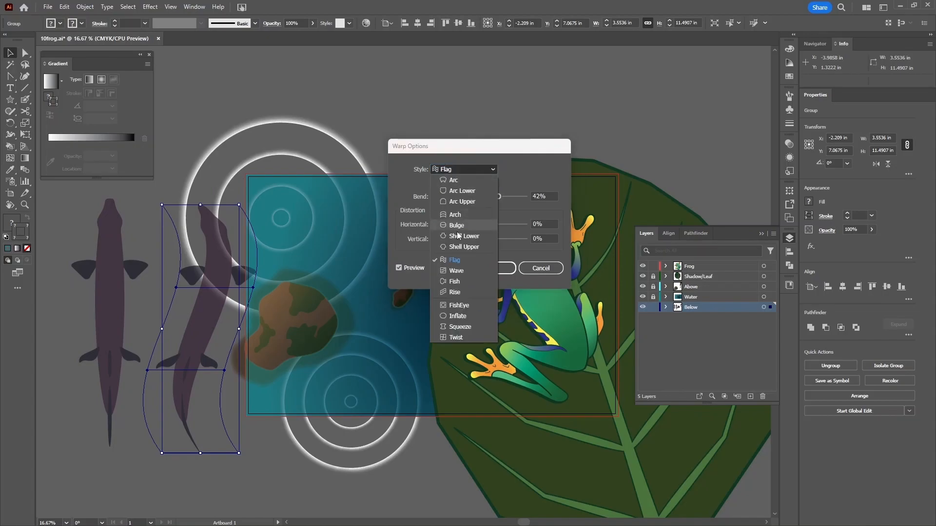
pyautogui.click(451, 272)
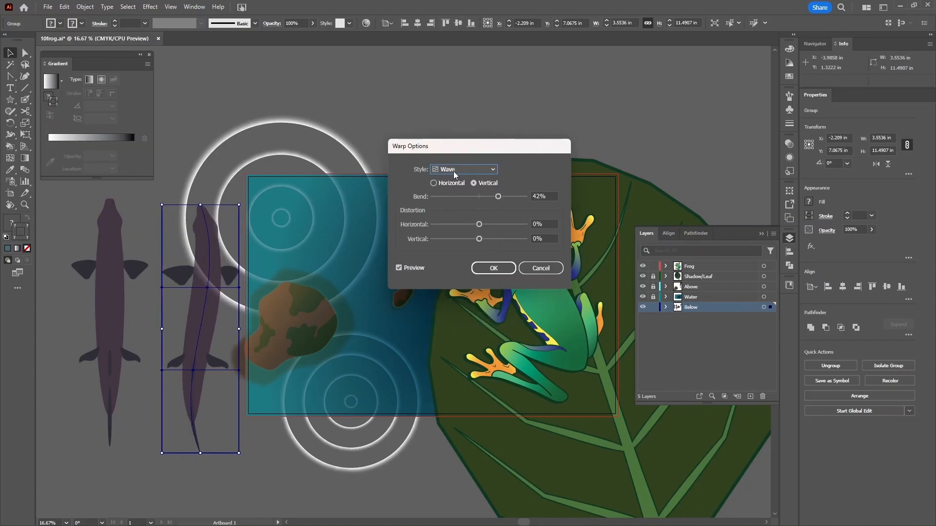
# - Set the Wave bend to -57% with 0% horizontal and vertical distortion, and apply
pyautogui.moveTo(498, 197); pyautogui.dragTo(527, 201)
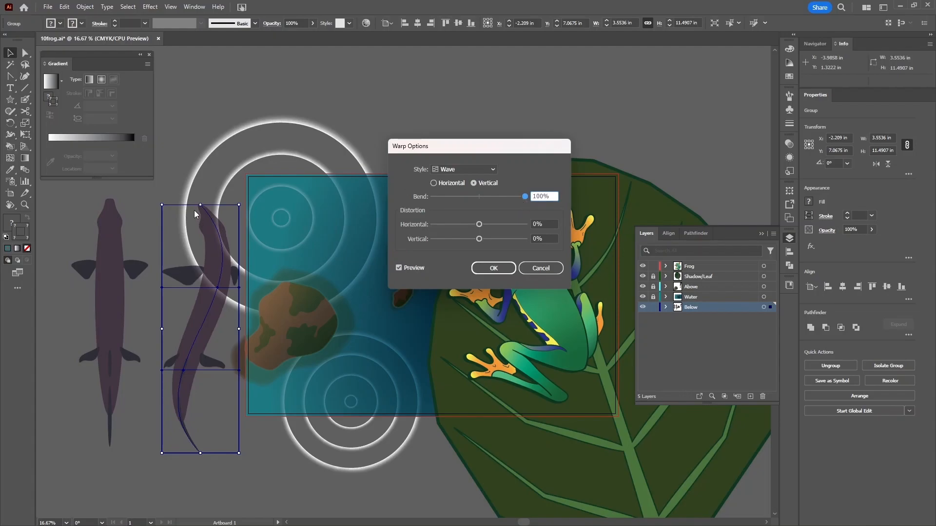
pyautogui.click(464, 196)
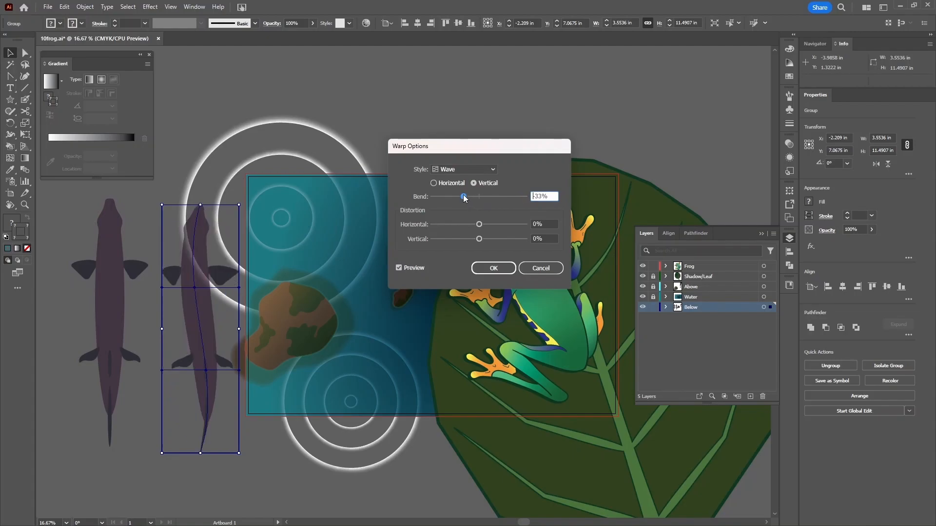
pyautogui.moveTo(464, 196); pyautogui.dragTo(498, 196)
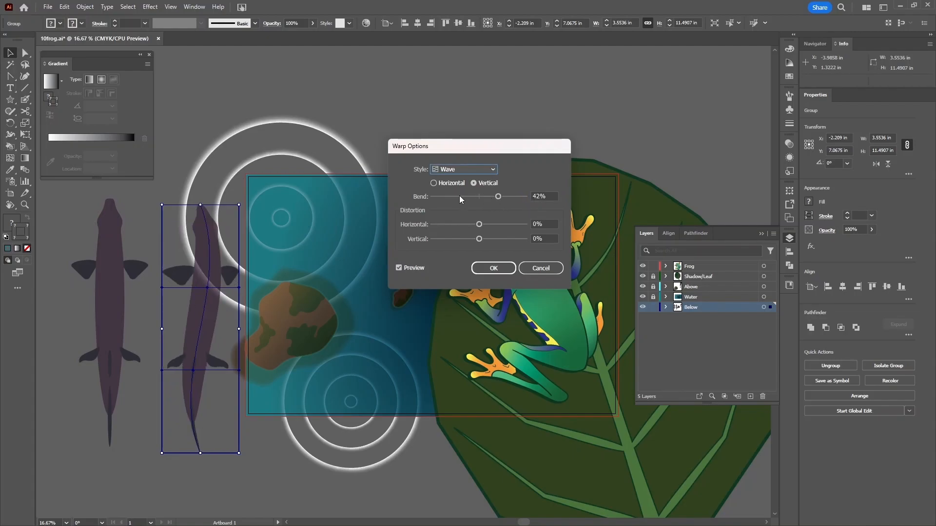
pyautogui.click(545, 196)
pyautogui.write('-58')
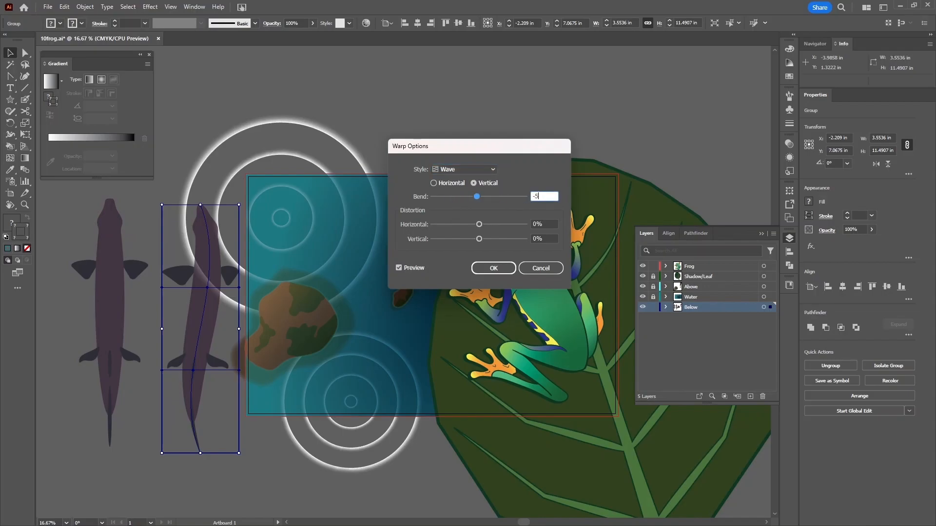
pyautogui.click(550, 223)
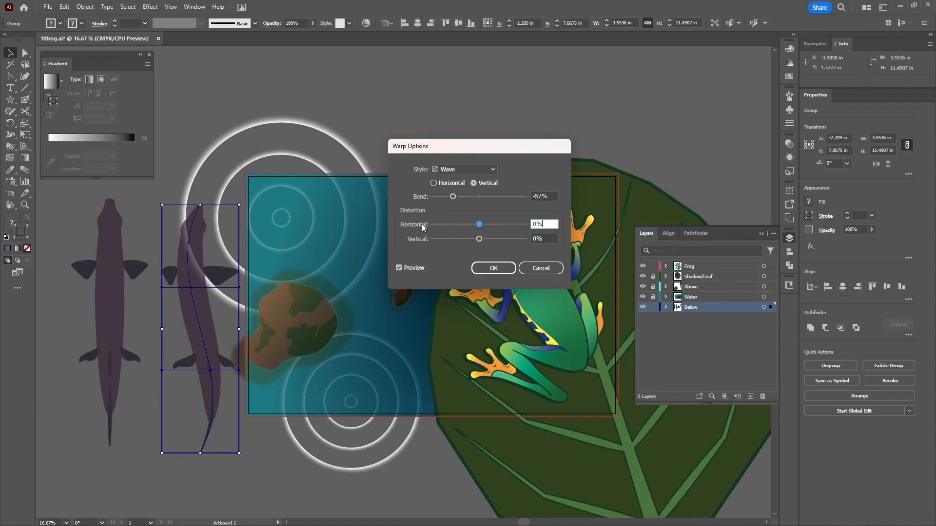
pyautogui.moveTo(480, 225); pyautogui.dragTo(492, 241)
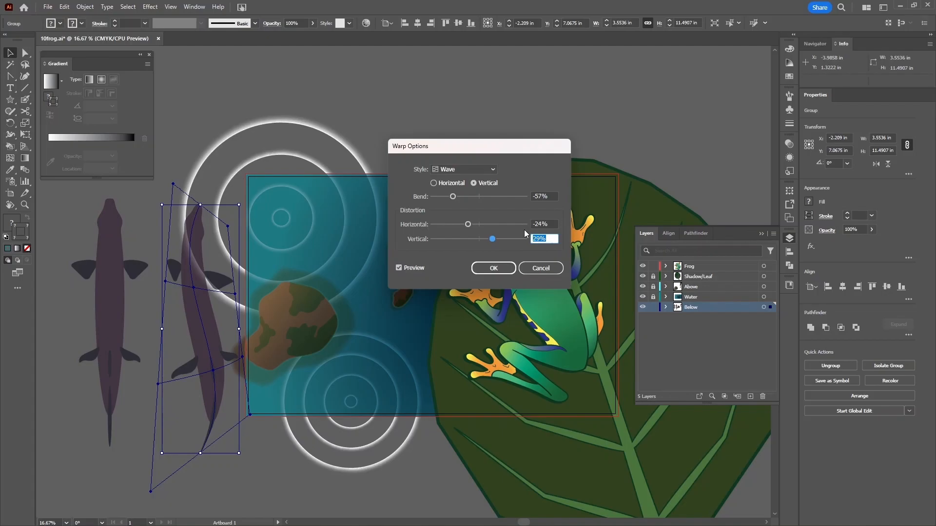
pyautogui.write('0')
pyautogui.hotkey('shift', 'Tab')
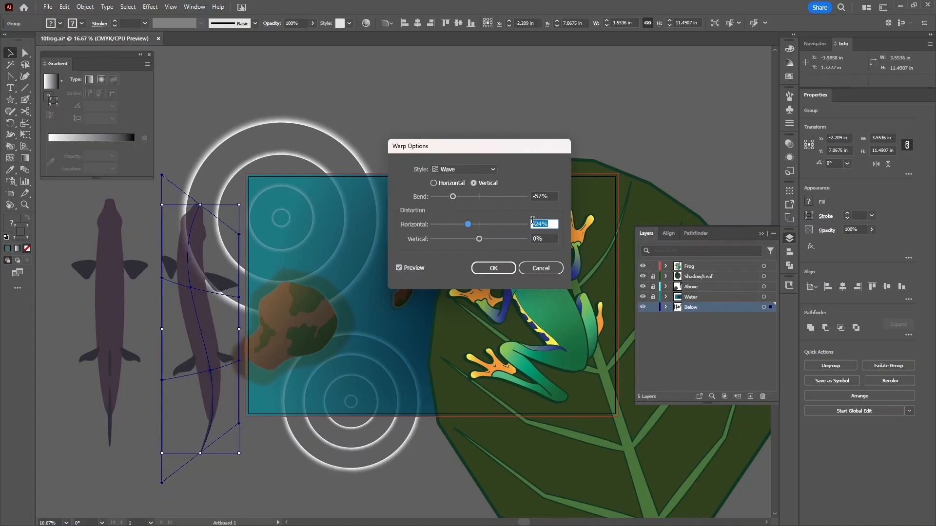
pyautogui.write('0')
pyautogui.press('Return')
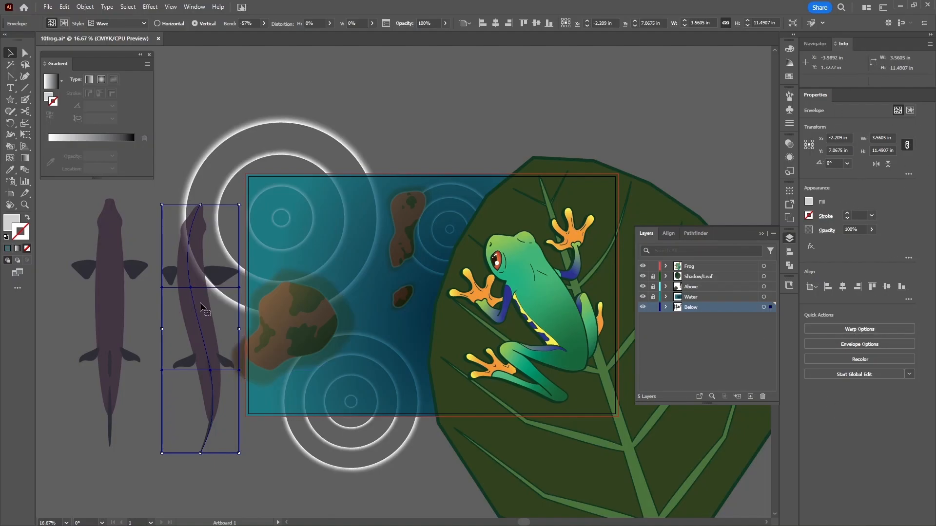
# - Move and tilt the wave-warped fish diagonally into the upper-left water, then duplicate the plain fish beside the original
pyautogui.click(859, 329)
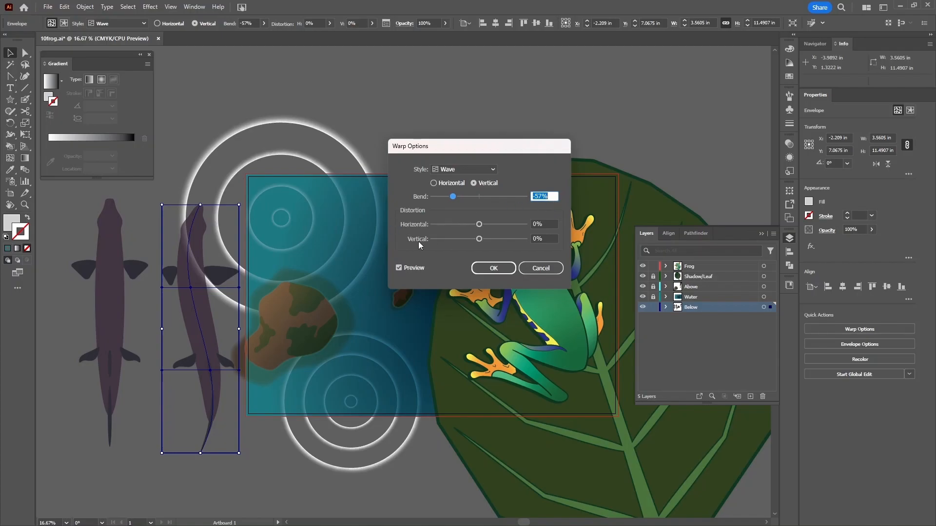
pyautogui.click(493, 269)
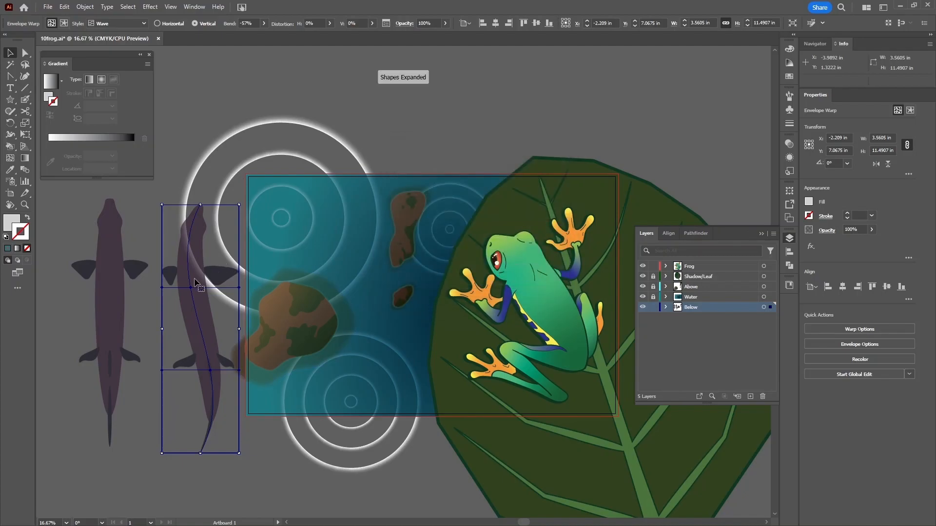
pyautogui.moveTo(194, 279); pyautogui.dragTo(306, 253)
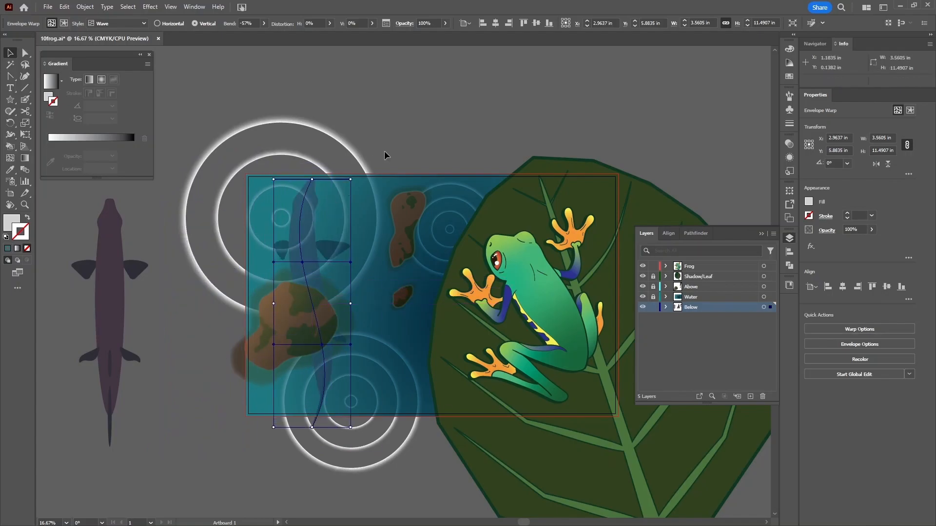
pyautogui.moveTo(359, 181); pyautogui.dragTo(388, 423)
pyautogui.moveTo(385, 349); pyautogui.dragTo(336, 242)
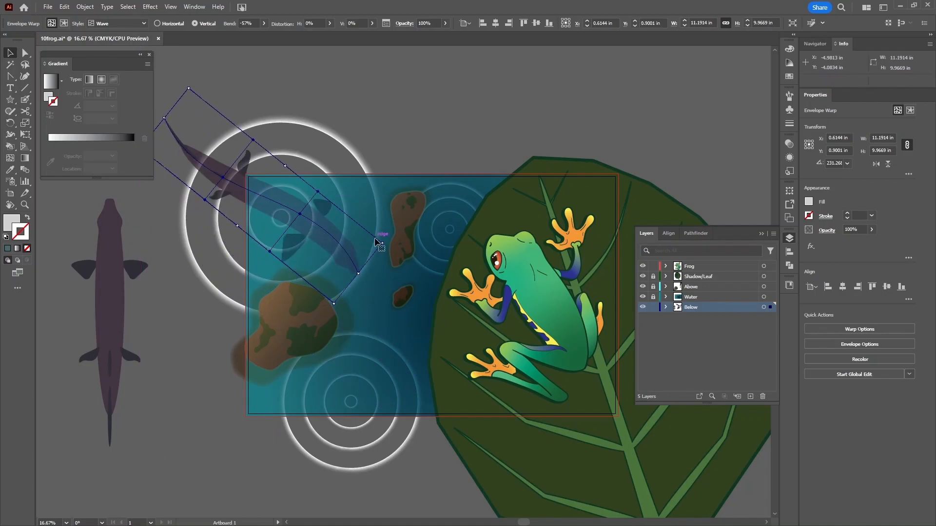
pyautogui.moveTo(383, 243); pyautogui.dragTo(346, 250)
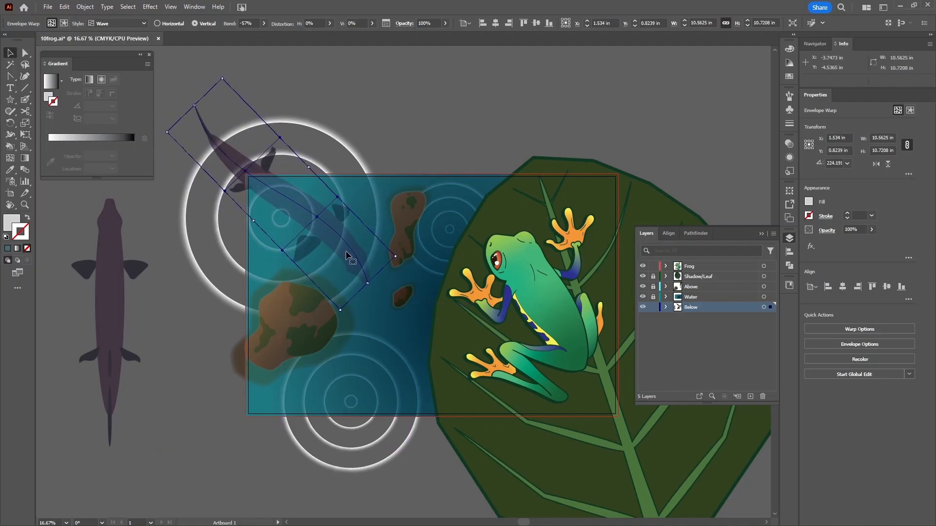
pyautogui.moveTo(346, 252); pyautogui.dragTo(349, 248)
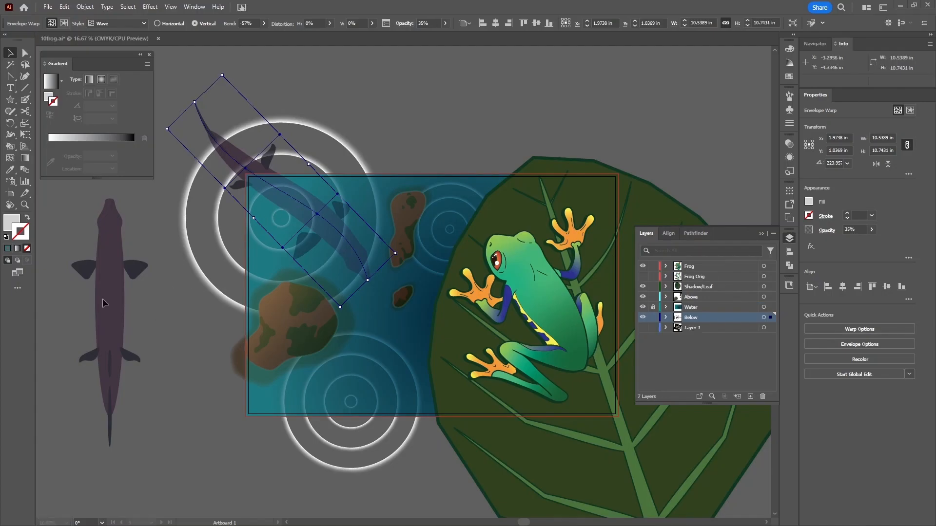
pyautogui.moveTo(114, 294); pyautogui.dragTo(180, 325)
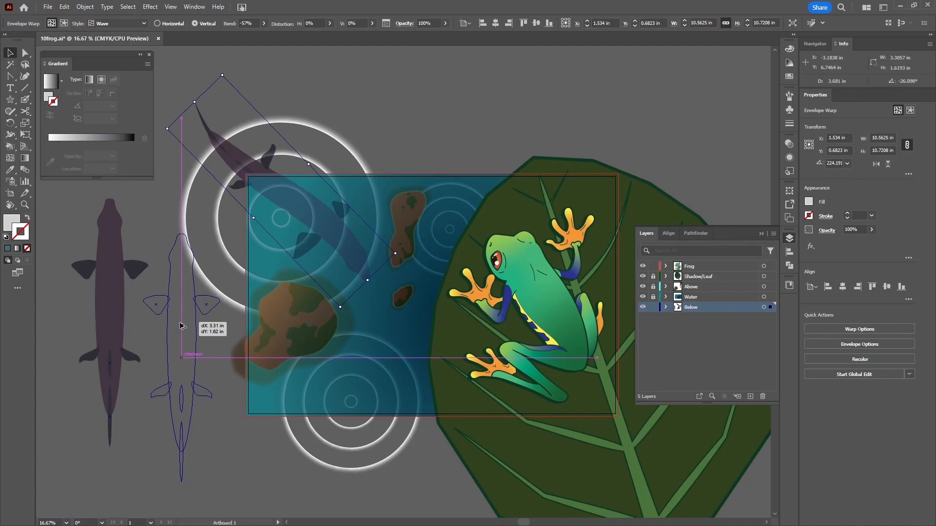
pyautogui.moveTo(180, 326); pyautogui.dragTo(186, 334)
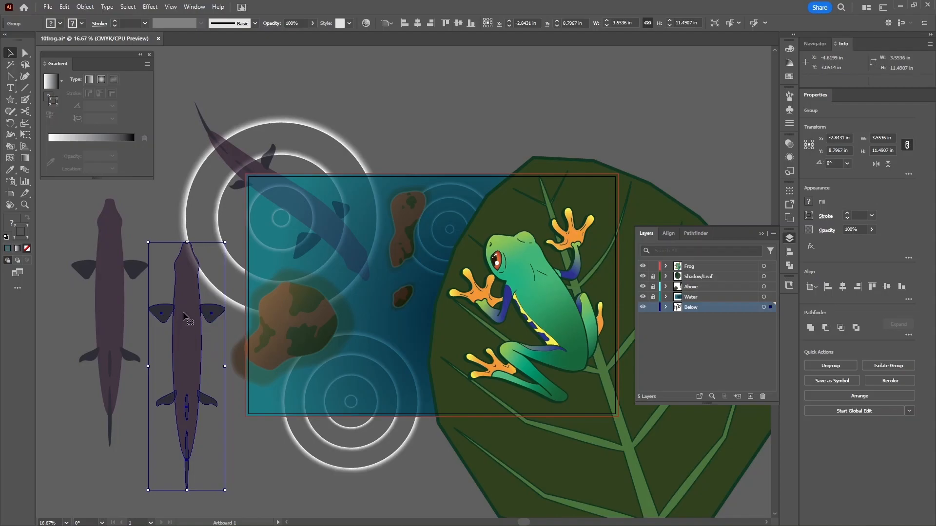
# - Warp the plain fish copy with an Arc envelope at 42% bend
pyautogui.click(94, 8)
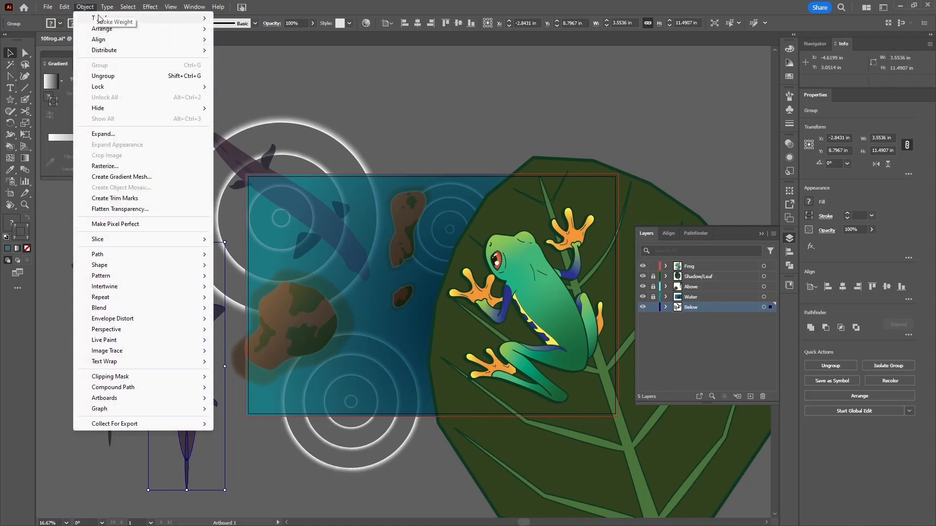
pyautogui.moveTo(187, 319)
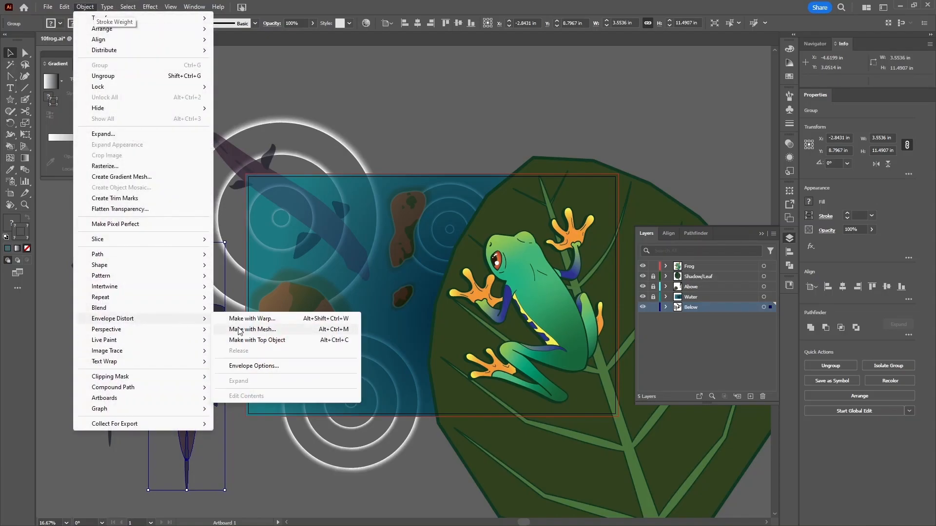
pyautogui.click(252, 319)
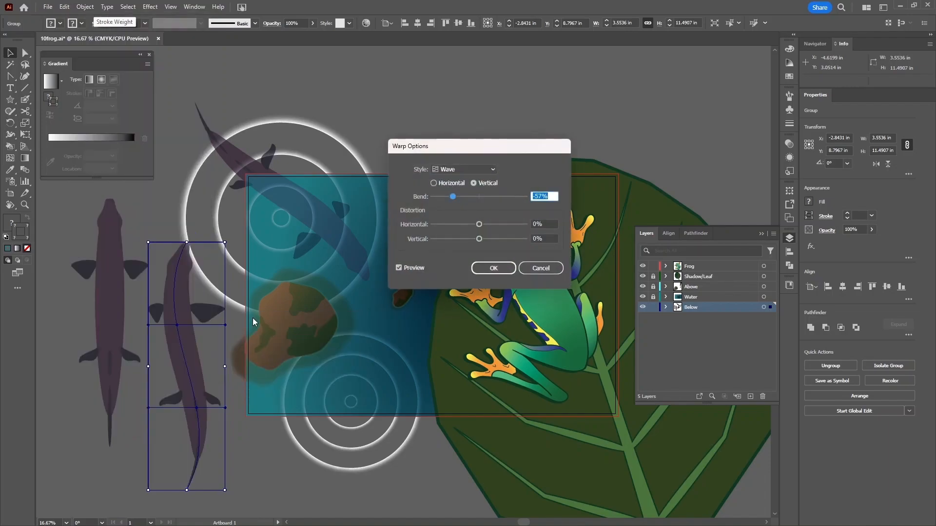
pyautogui.click(470, 168)
pyautogui.click(472, 180)
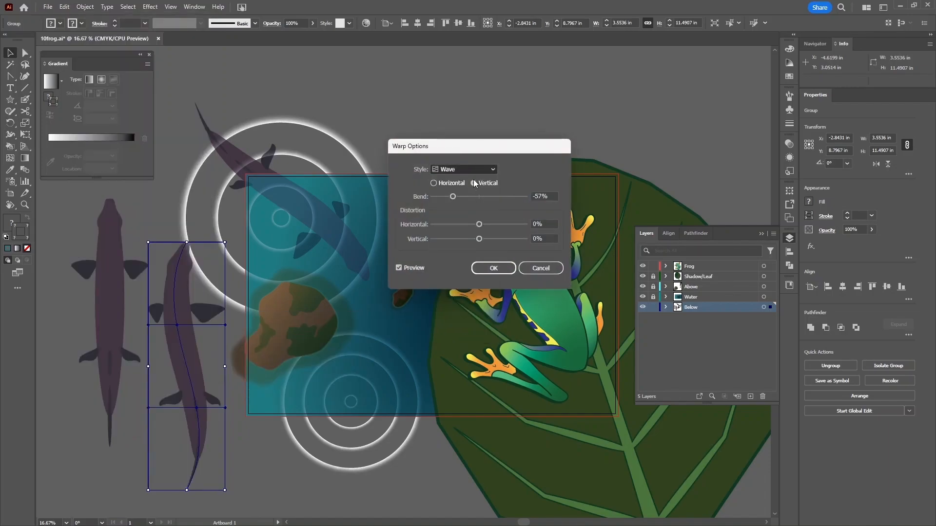
pyautogui.click(550, 196)
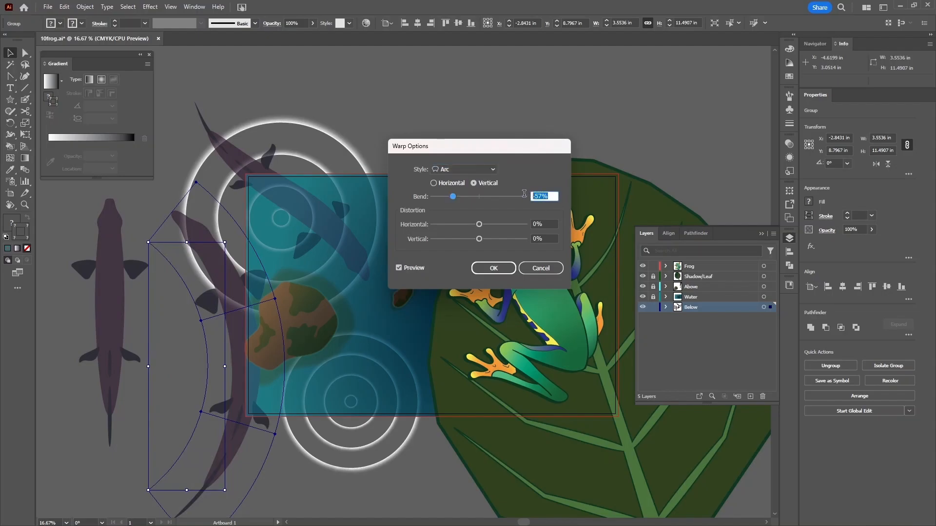
pyautogui.write('42')
pyautogui.click(546, 223)
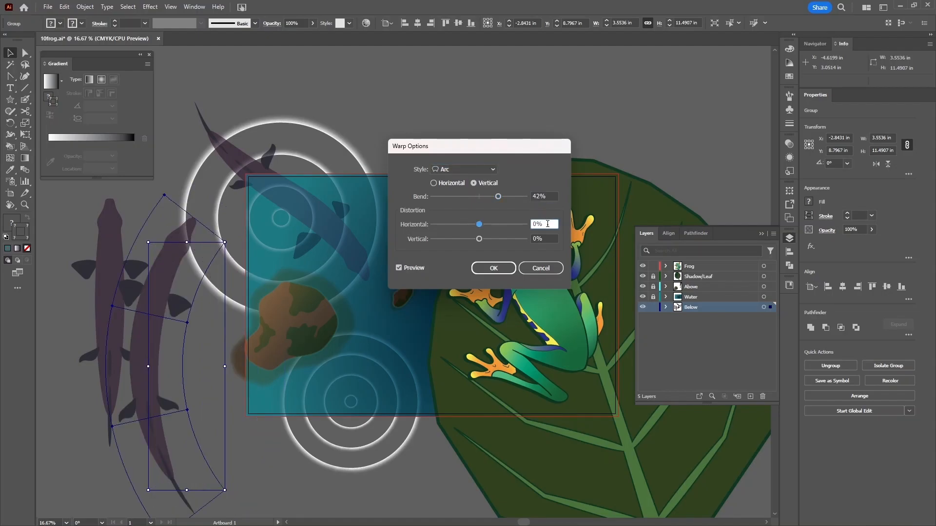
pyautogui.click(493, 268)
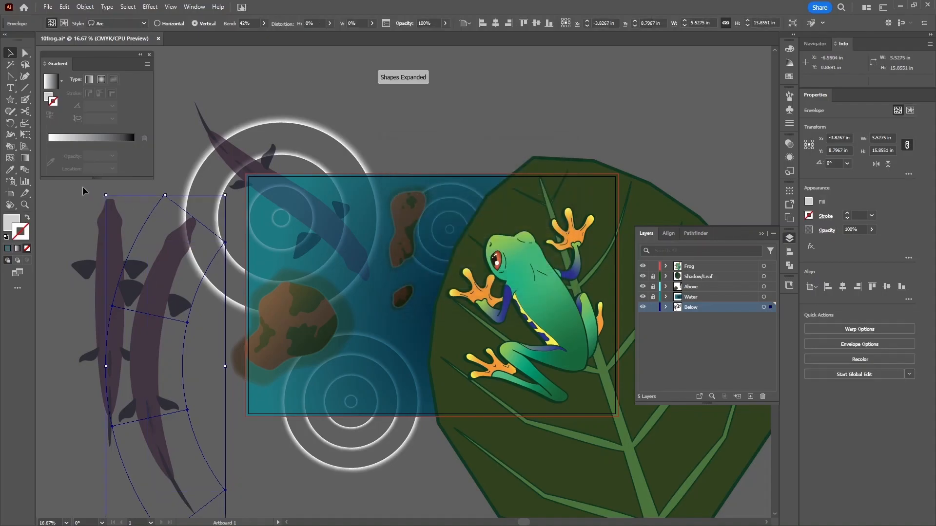
# - Move the arced fish into the lower water and rotate it to about 296°, then deselect
pyautogui.moveTo(100, 191); pyautogui.dragTo(251, 205)
pyautogui.moveTo(168, 331); pyautogui.dragTo(426, 360)
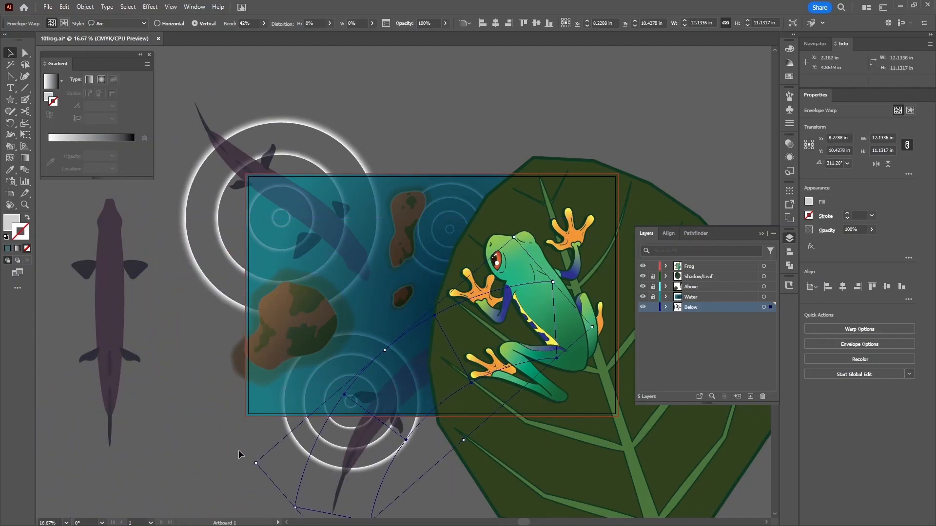
pyautogui.moveTo(254, 463); pyautogui.dragTo(246, 429)
pyautogui.click(835, 163)
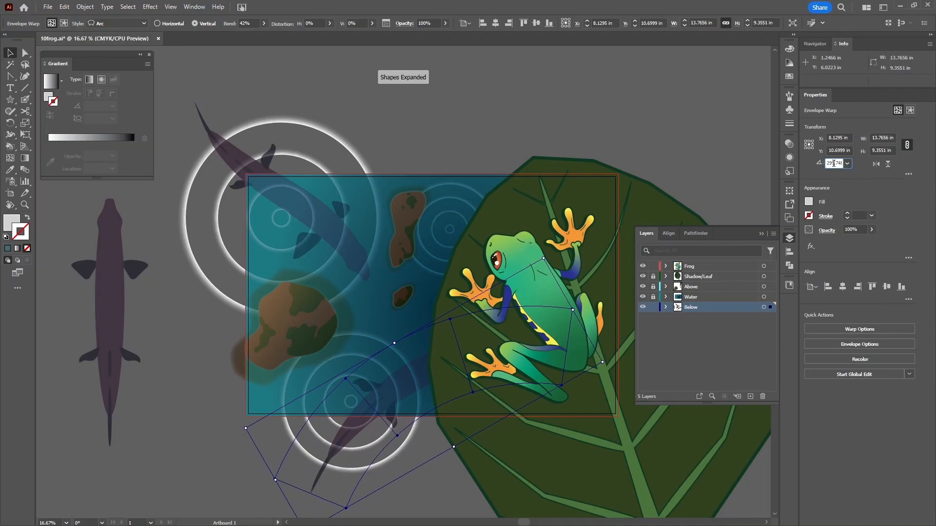
pyautogui.write('297')
pyautogui.press('Return')
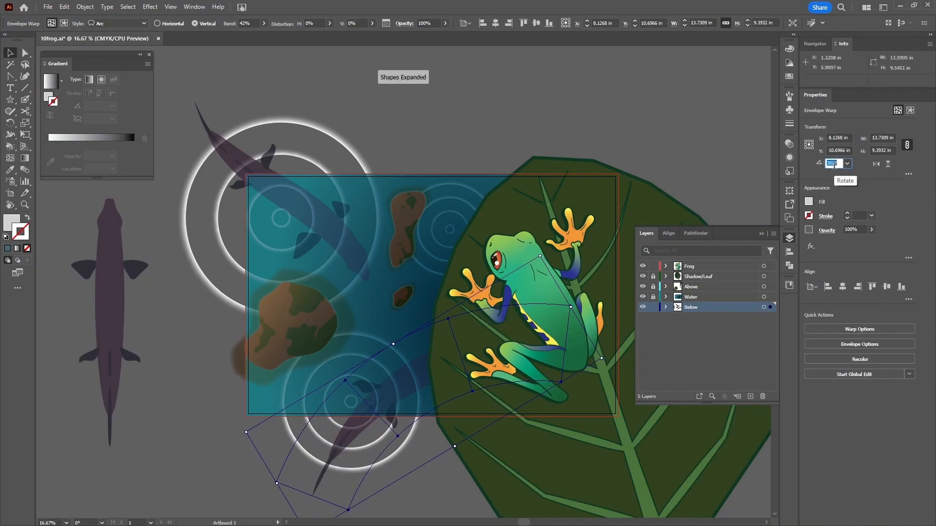
pyautogui.press('Down')
pyautogui.press('Down')
pyautogui.press('Down')
pyautogui.press('Down')
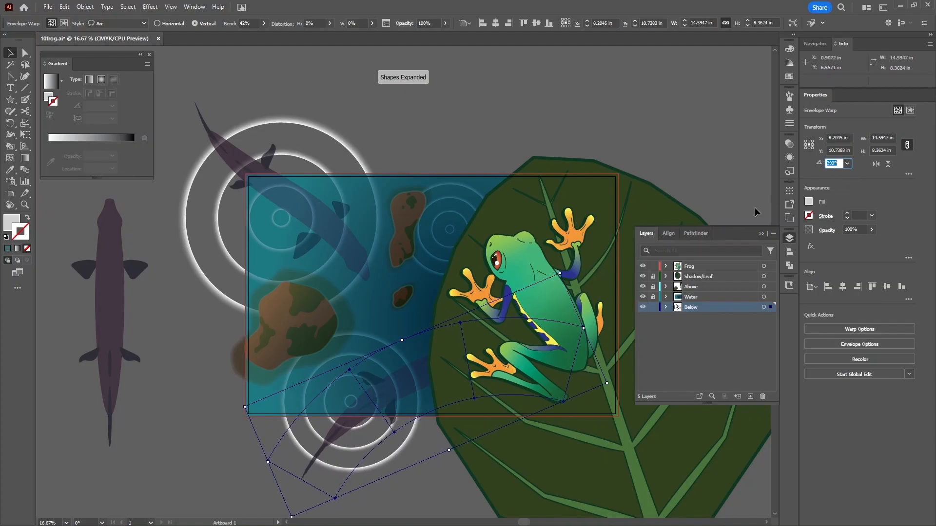
pyautogui.moveTo(407, 383); pyautogui.dragTo(411, 355)
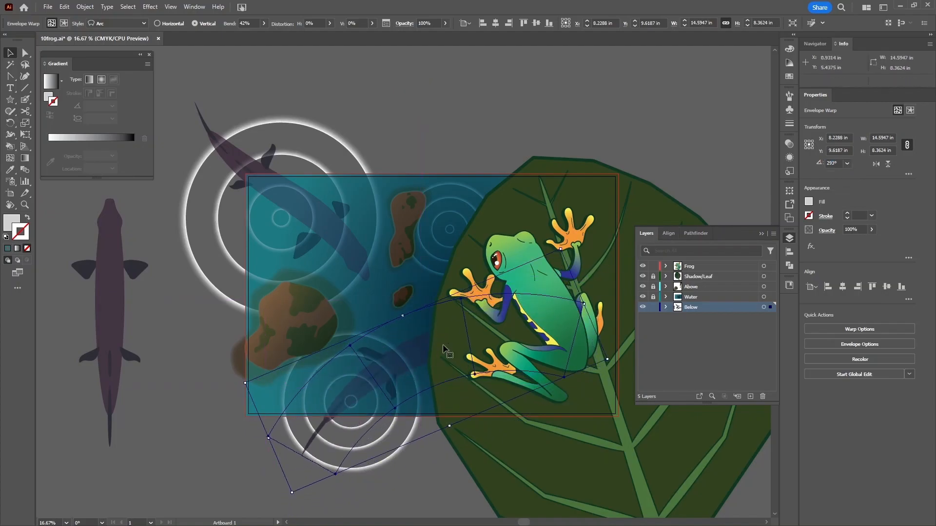
pyautogui.moveTo(564, 244); pyautogui.dragTo(574, 255)
pyautogui.moveTo(420, 357)
pyautogui.mouseDown()
pyautogui.moveTo(422, 368)
pyautogui.moveTo(427, 353)
pyautogui.mouseUp()
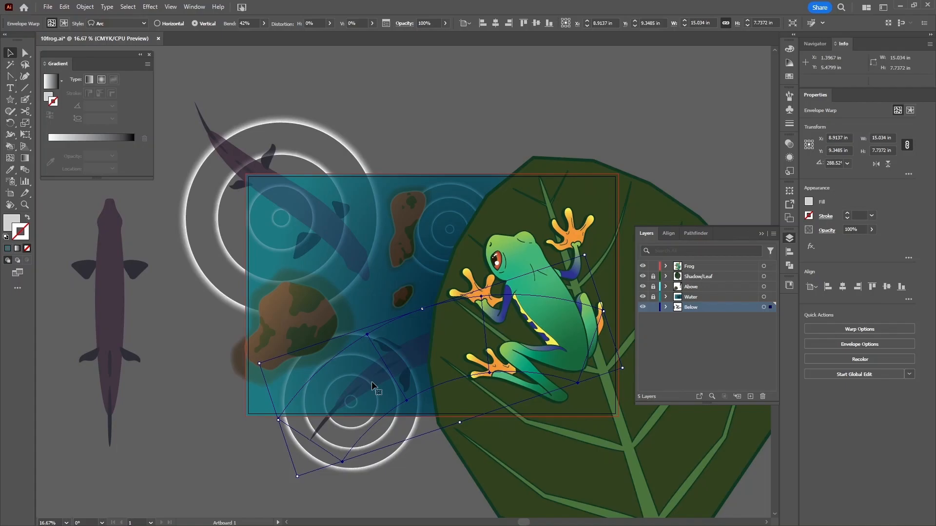
pyautogui.moveTo(584, 252); pyautogui.dragTo(569, 237)
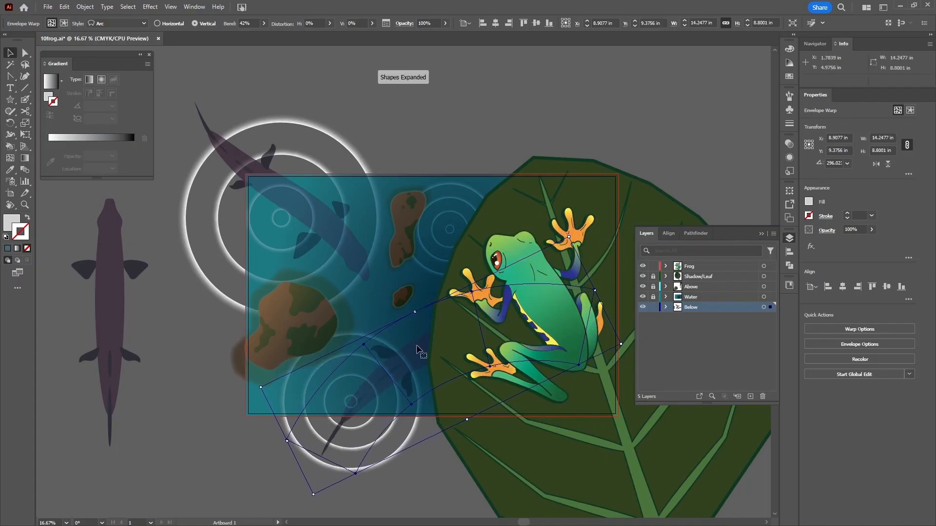
pyautogui.hotkey('ctrl', 'shift', 'a')
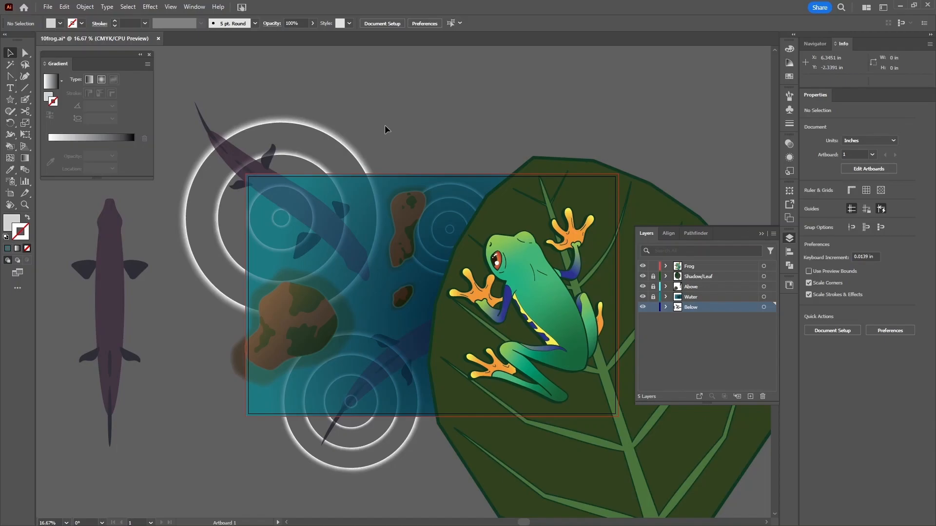
# - Set the upper warped fish's opacity to 35% in the Transparency panel
pyautogui.click(337, 229)
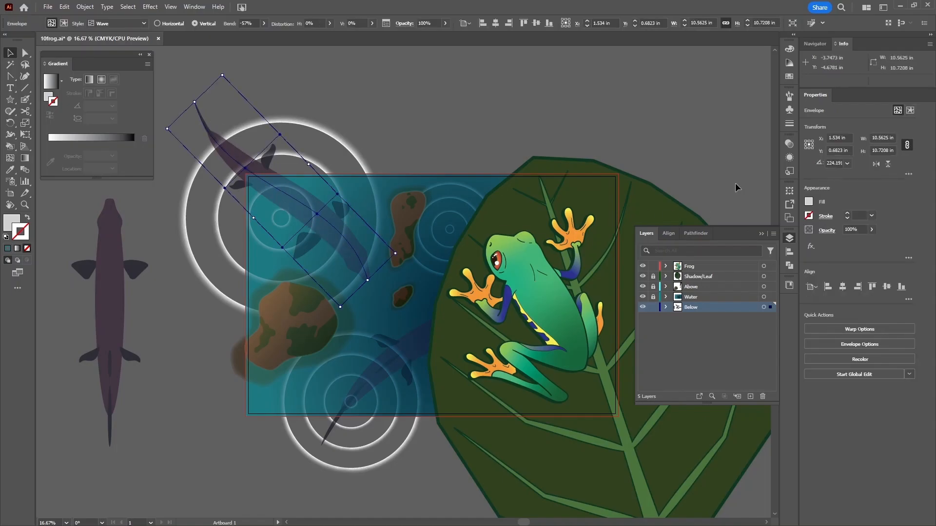
pyautogui.click(788, 145)
pyautogui.click(733, 155)
pyautogui.write('35')
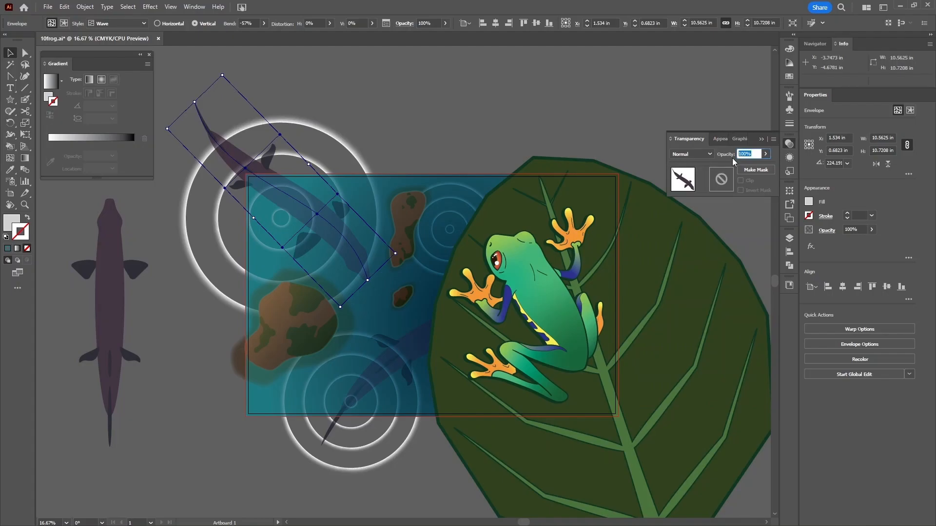
pyautogui.press('Return')
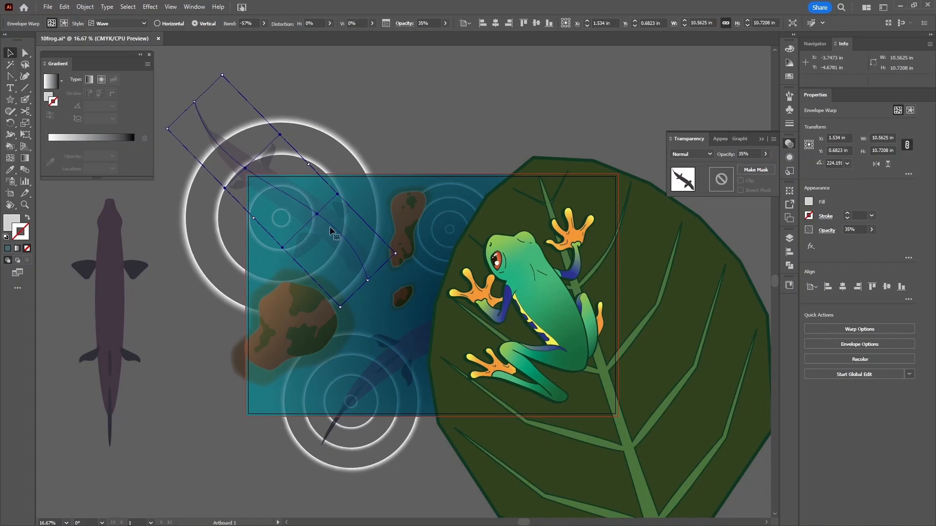
# - Set the lower arced fish's opacity to 50%, deselect, and view the artwork full-screen
pyautogui.click(408, 352)
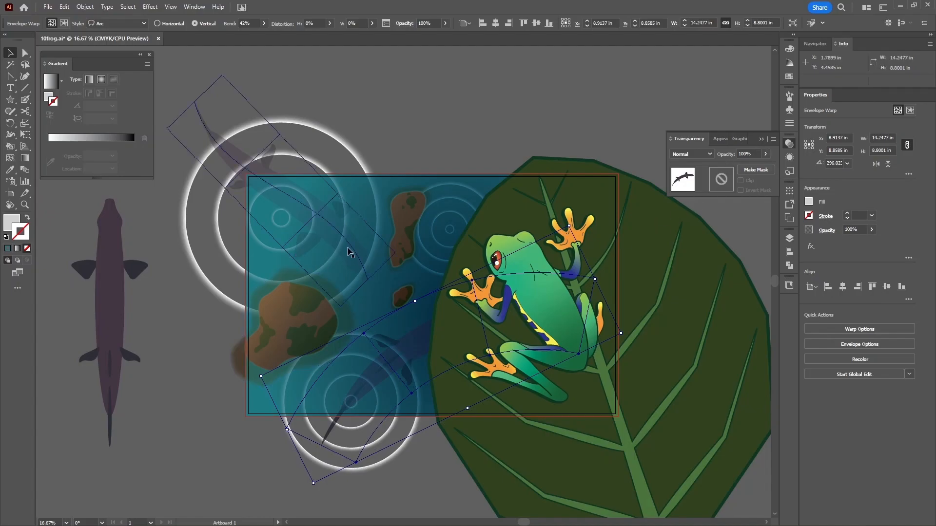
pyautogui.click(746, 154)
pyautogui.write('50')
pyautogui.click(477, 145)
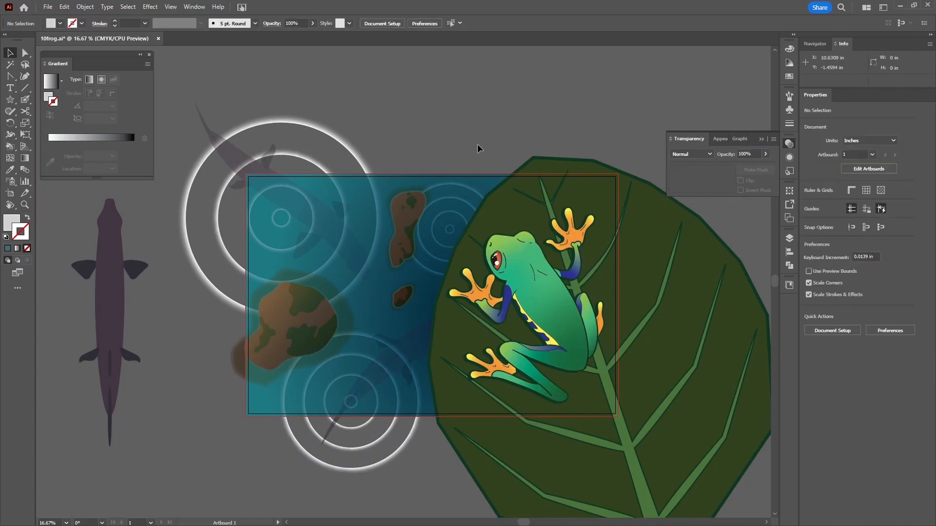
pyautogui.hotkey('shift', 'f')
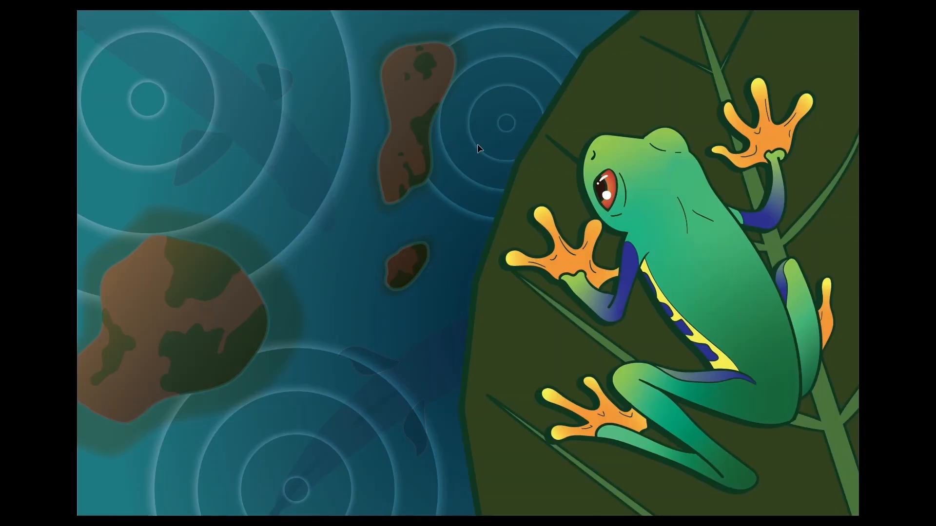